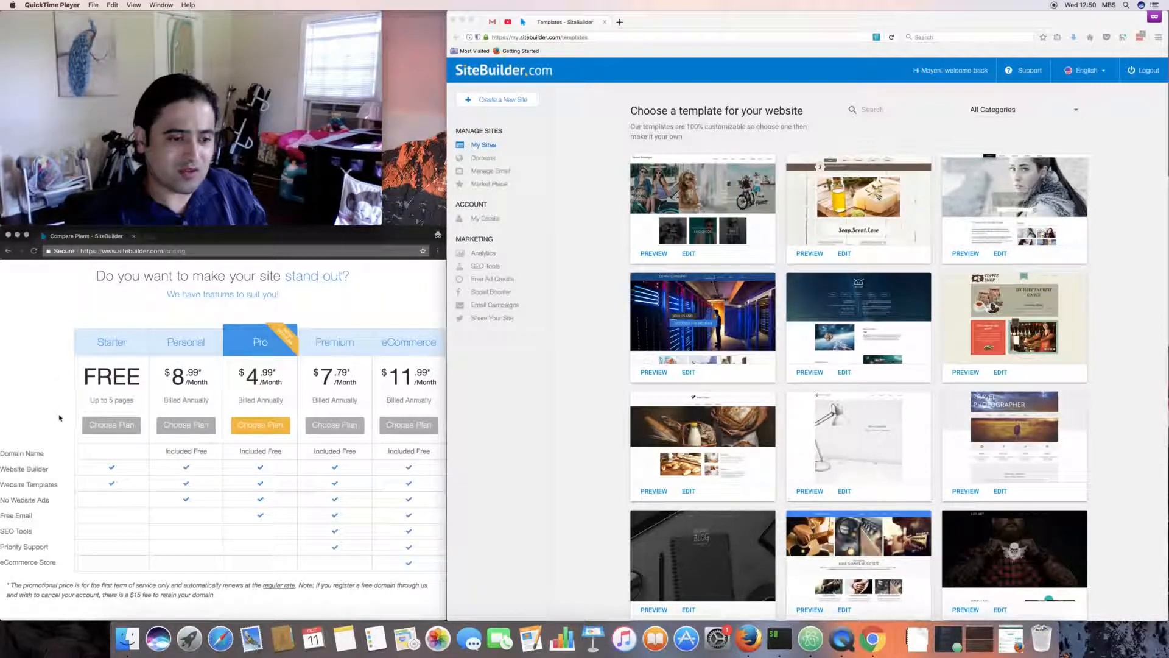
{"action": "triple_click", "coordinate": [97, 401]}
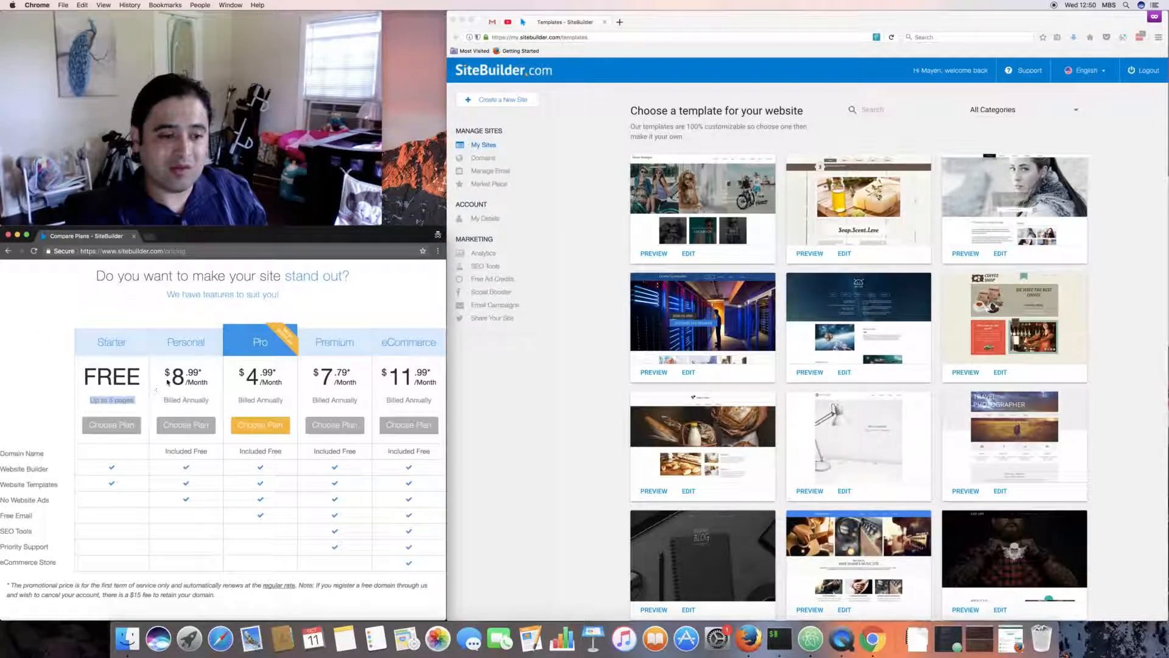
{"action": "left_click", "coordinate": [183, 341]}
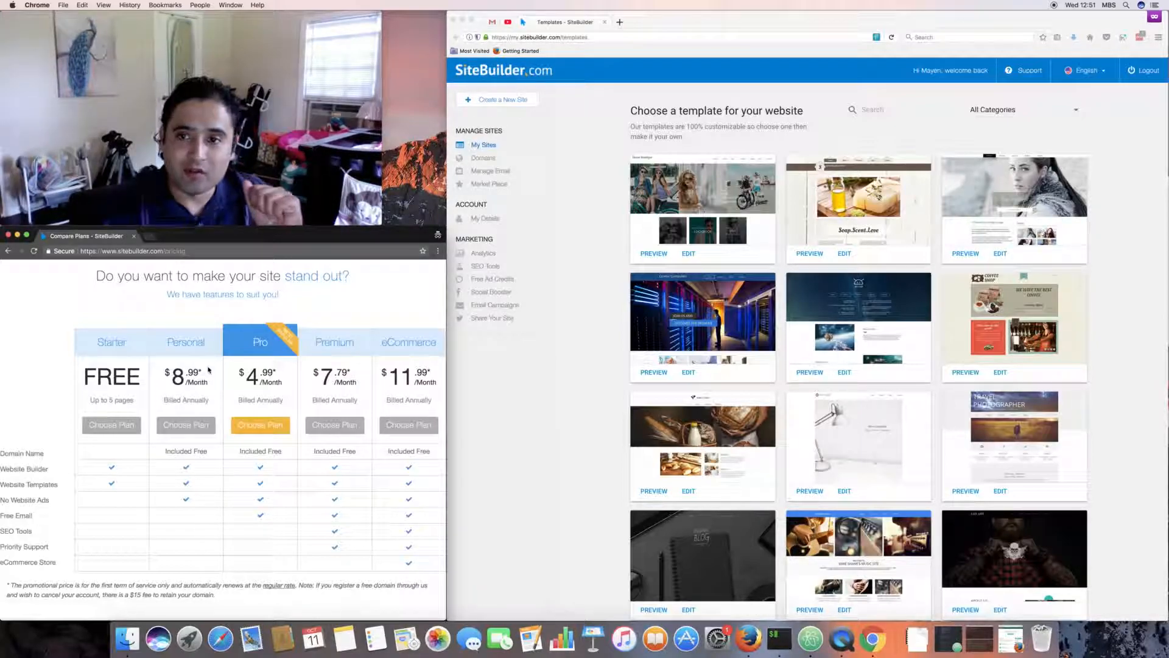
Open a preview of the server-room template, Cosmic Computers, and close the duplicate preview page
{"action": "left_click", "coordinate": [594, 251]}
{"action": "left_click", "coordinate": [658, 373]}
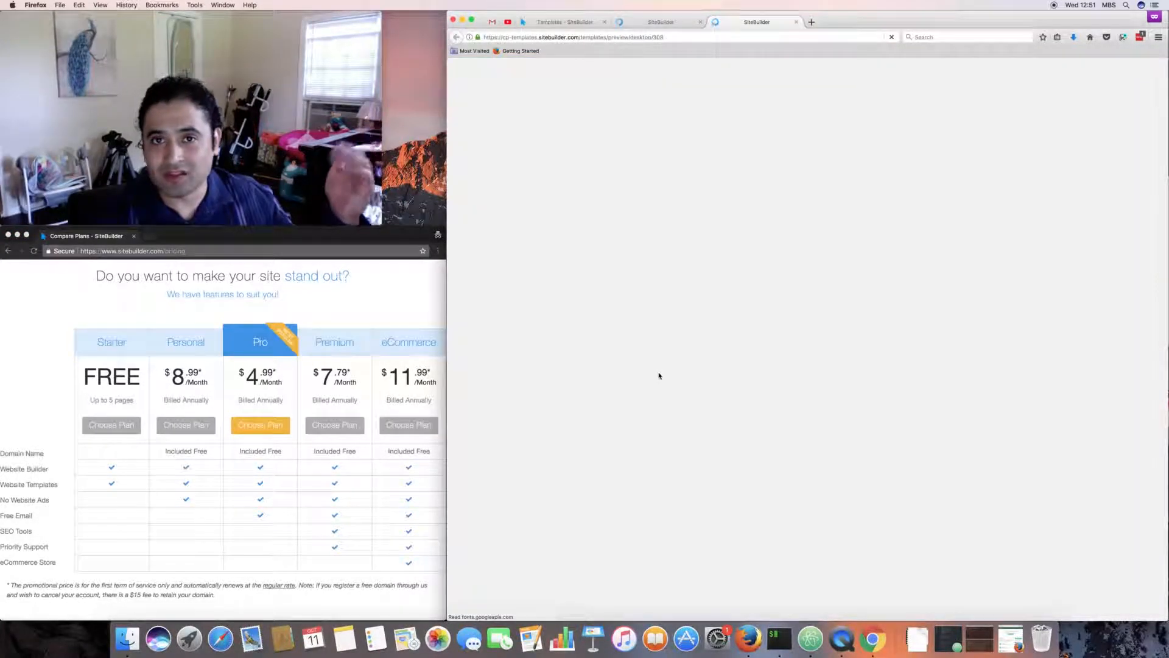
{"action": "left_click", "coordinate": [658, 25]}
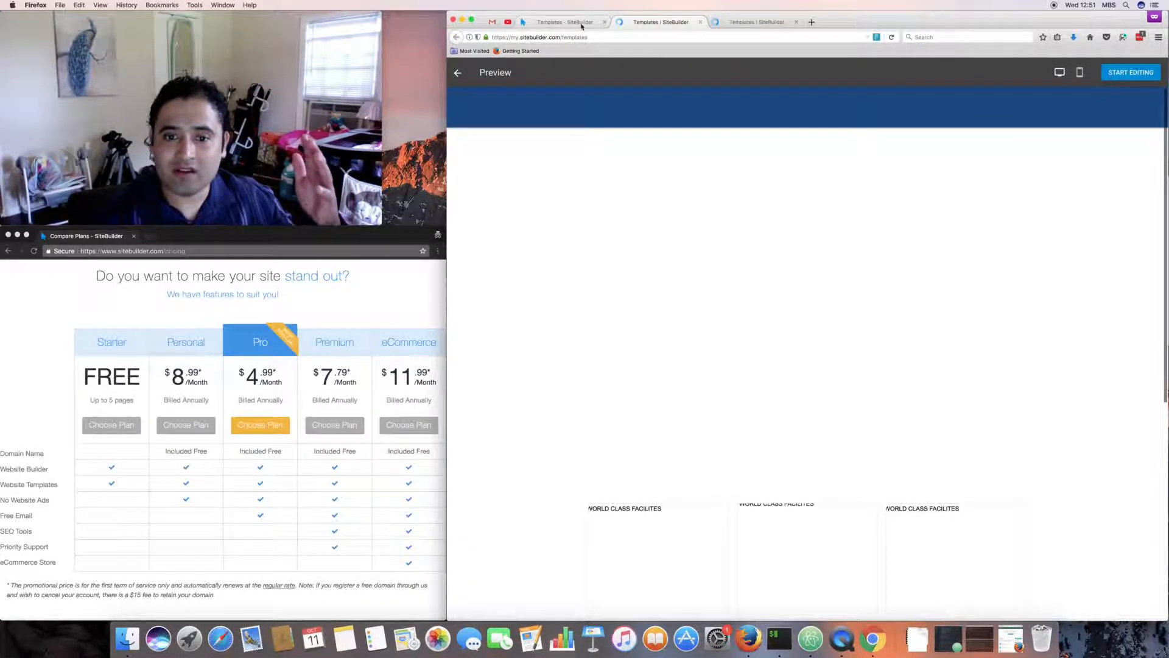
{"action": "left_click", "coordinate": [581, 24]}
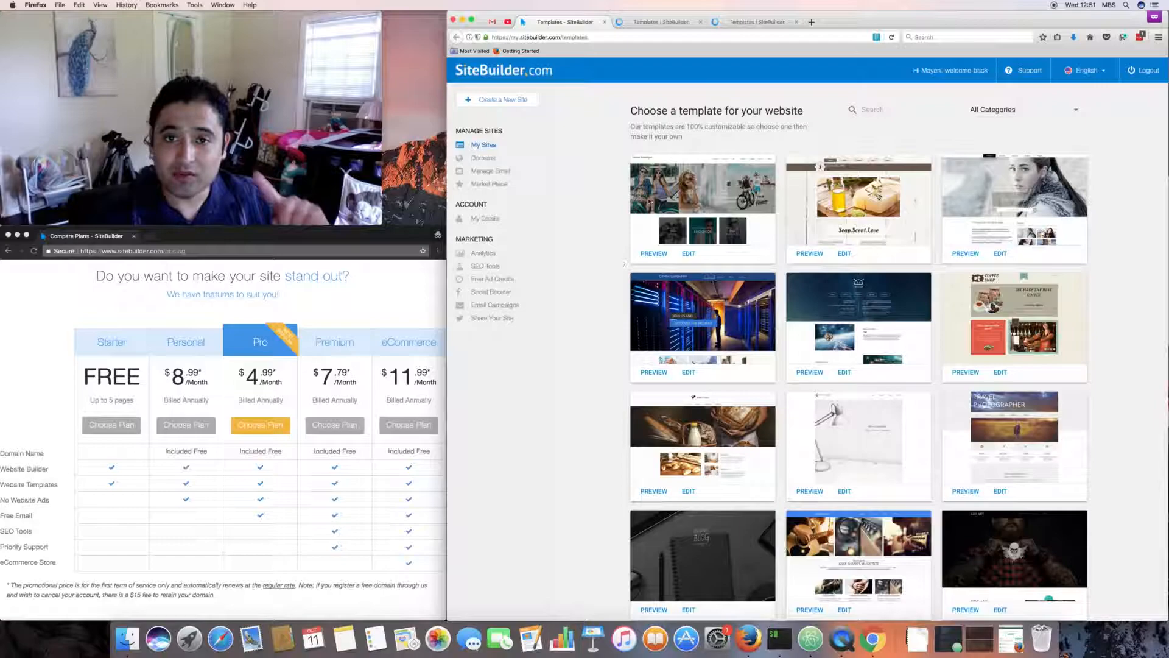
{"action": "left_click", "coordinate": [661, 22]}
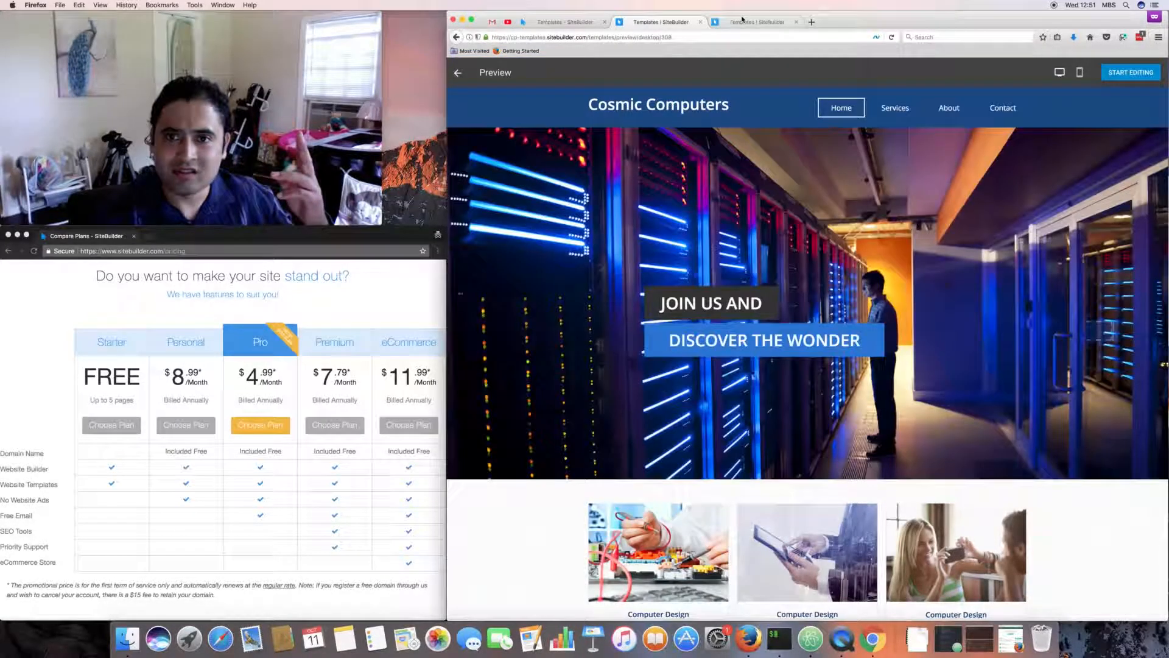
{"action": "left_click", "coordinate": [742, 18]}
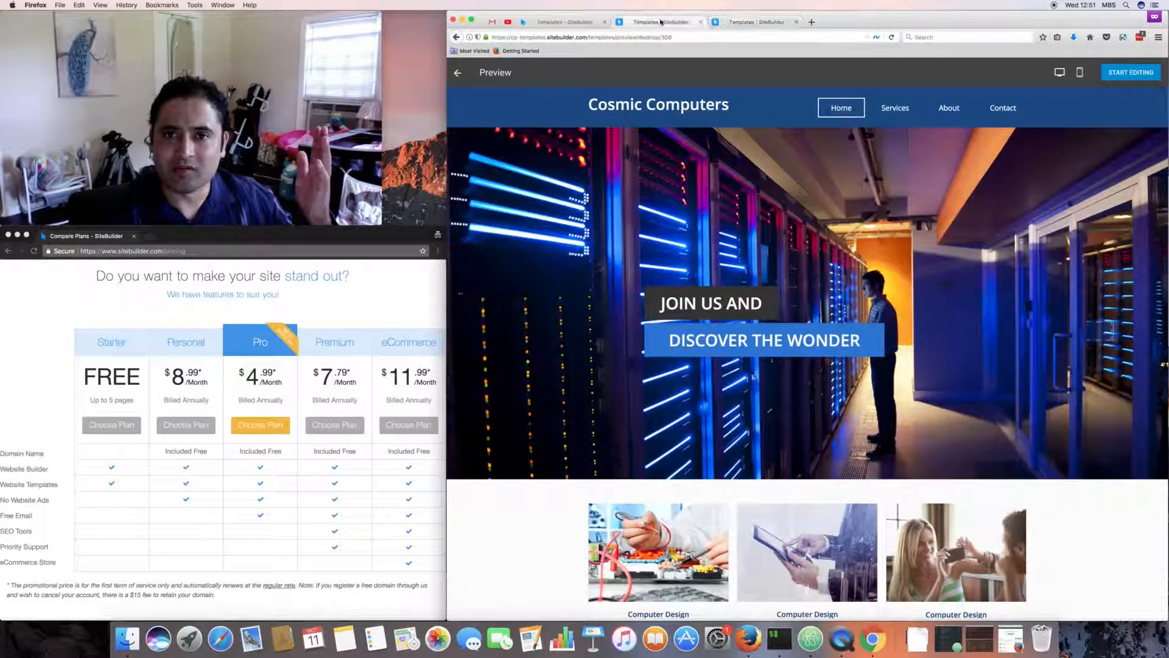
{"action": "left_click", "coordinate": [700, 22]}
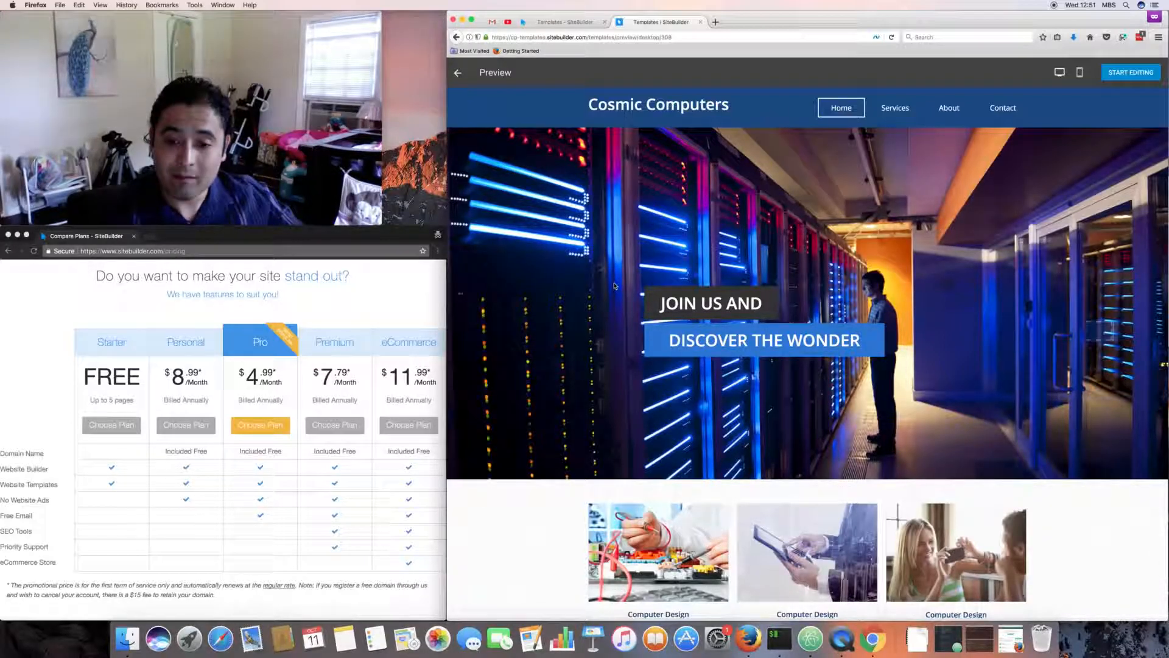
Review the Cosmic Computers template in its desktop and mobile previews and open it for editing
{"action": "scroll", "coordinate": [633, 226], "scroll_direction": "down", "scroll_amount": 5}
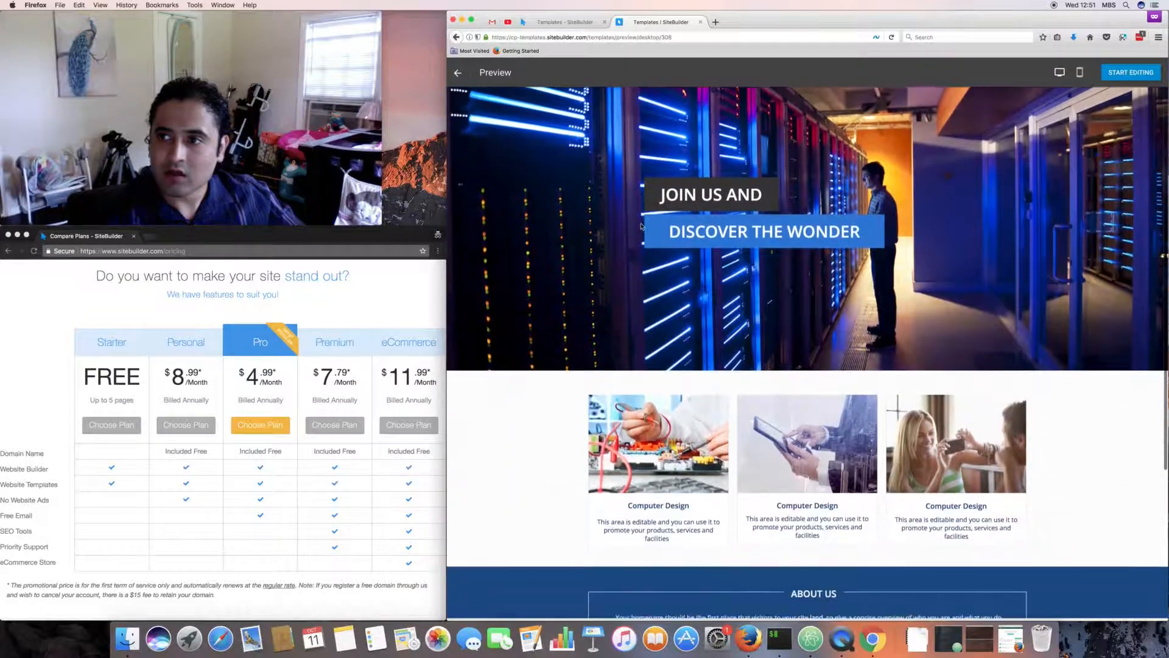
{"action": "scroll", "coordinate": [628, 226], "scroll_direction": "down", "scroll_amount": 6}
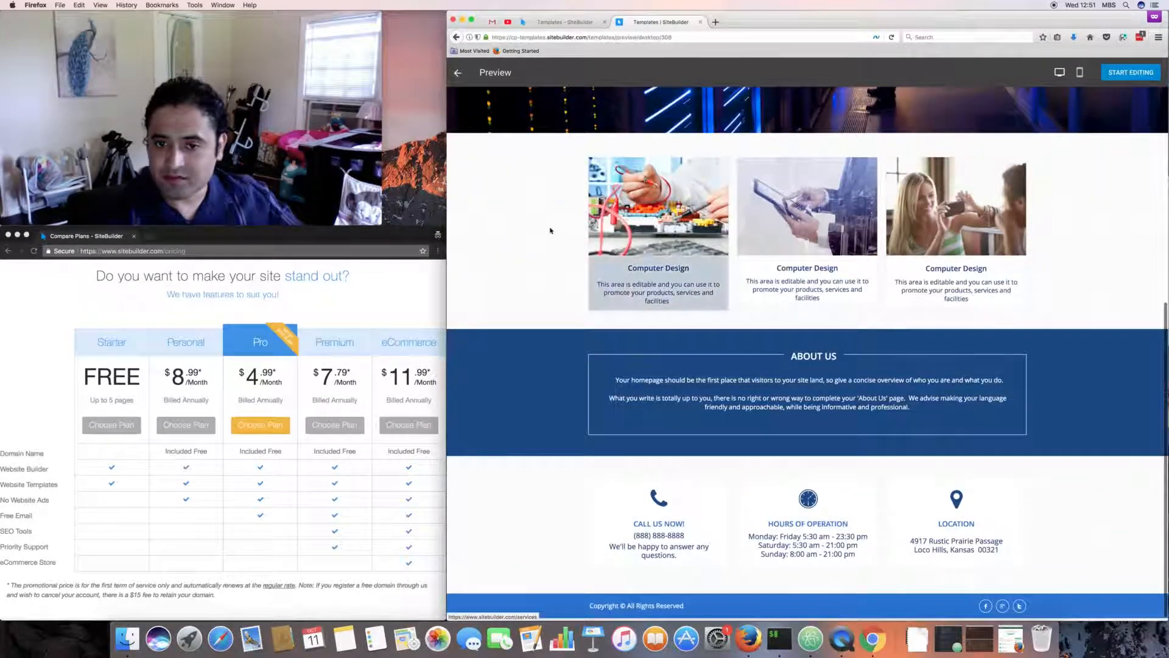
{"action": "scroll", "coordinate": [548, 229], "scroll_direction": "up", "scroll_amount": 10}
{"action": "scroll", "coordinate": [551, 233], "scroll_direction": "up", "scroll_amount": 1}
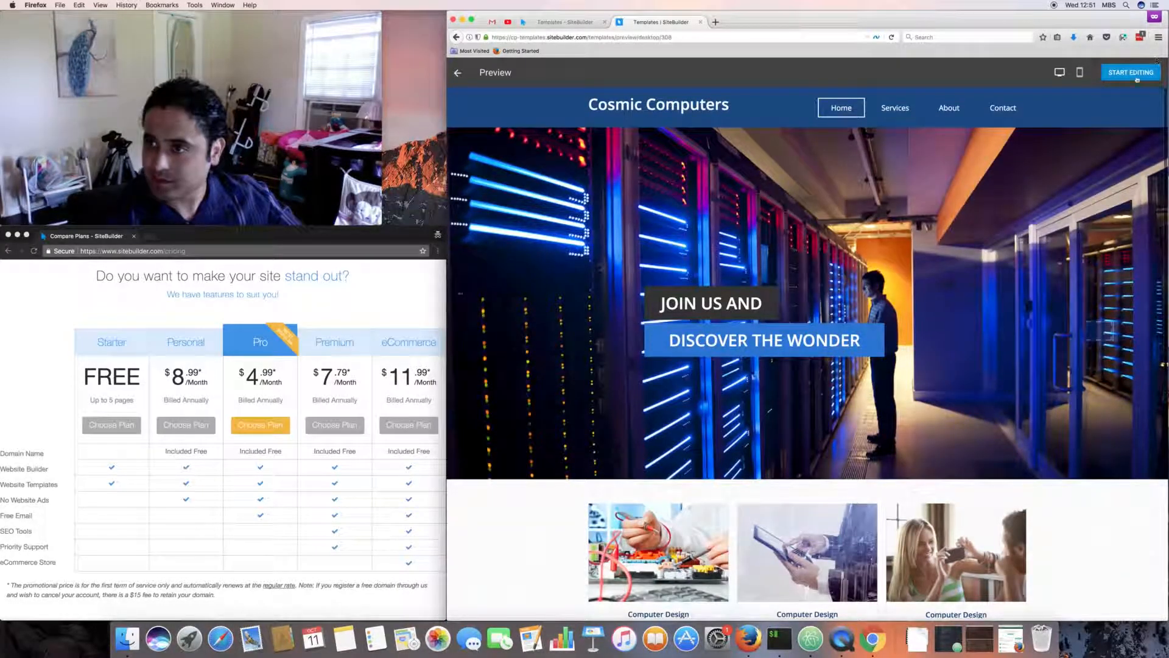
{"action": "left_click", "coordinate": [1077, 74]}
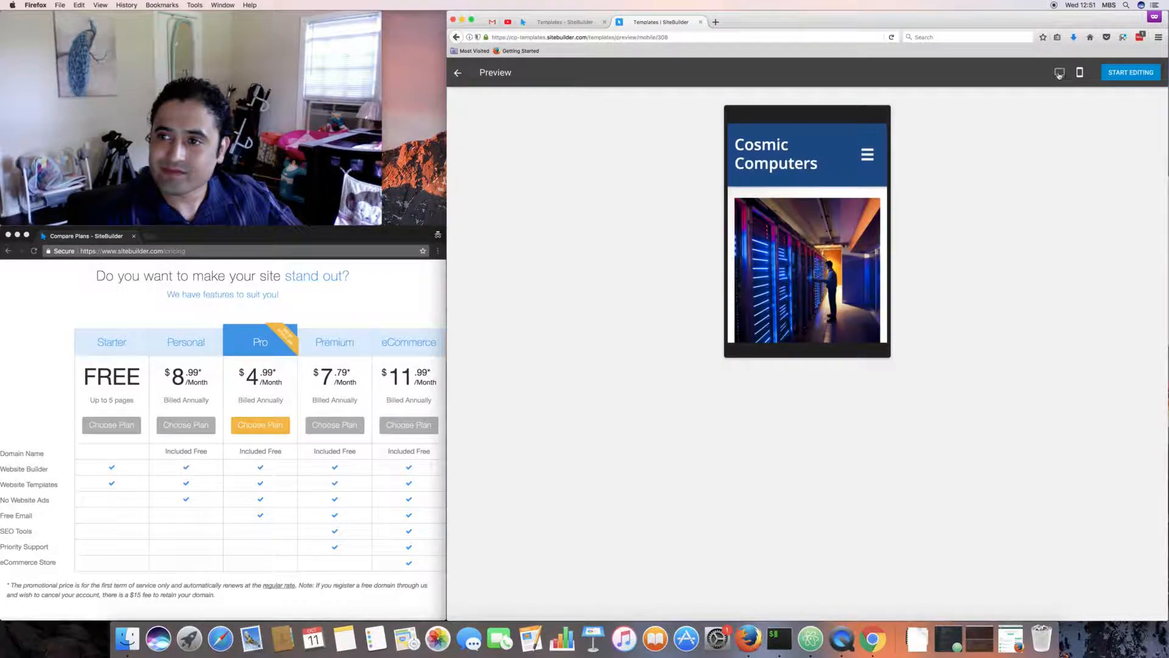
{"action": "left_click", "coordinate": [1058, 74]}
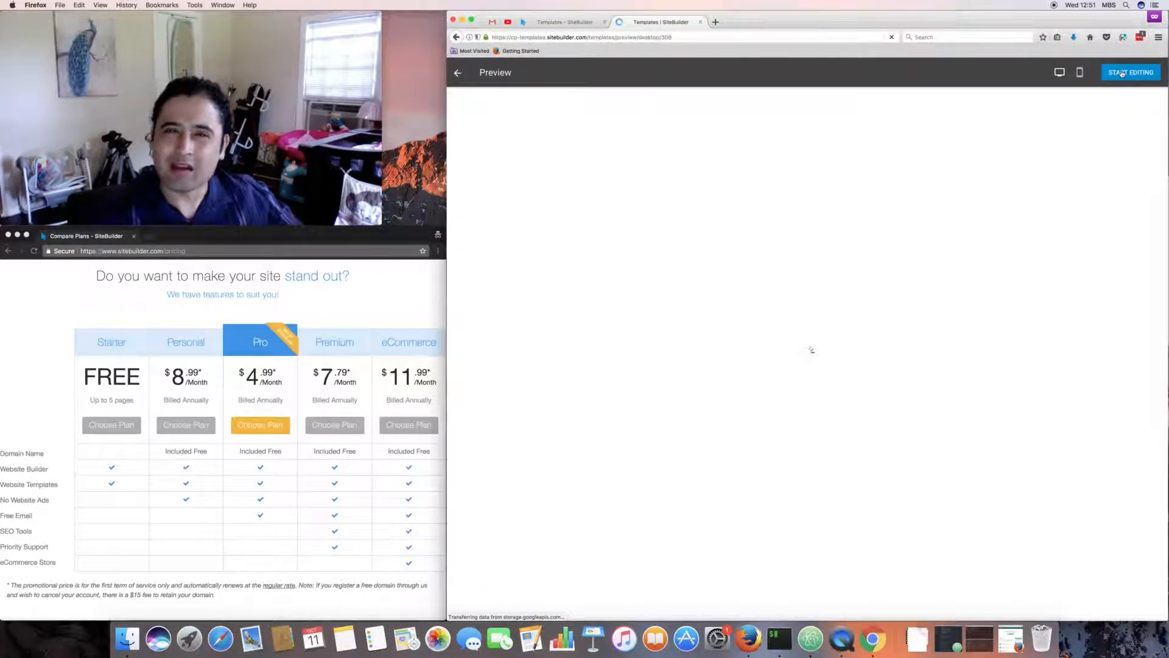
{"action": "left_click", "coordinate": [1123, 73]}
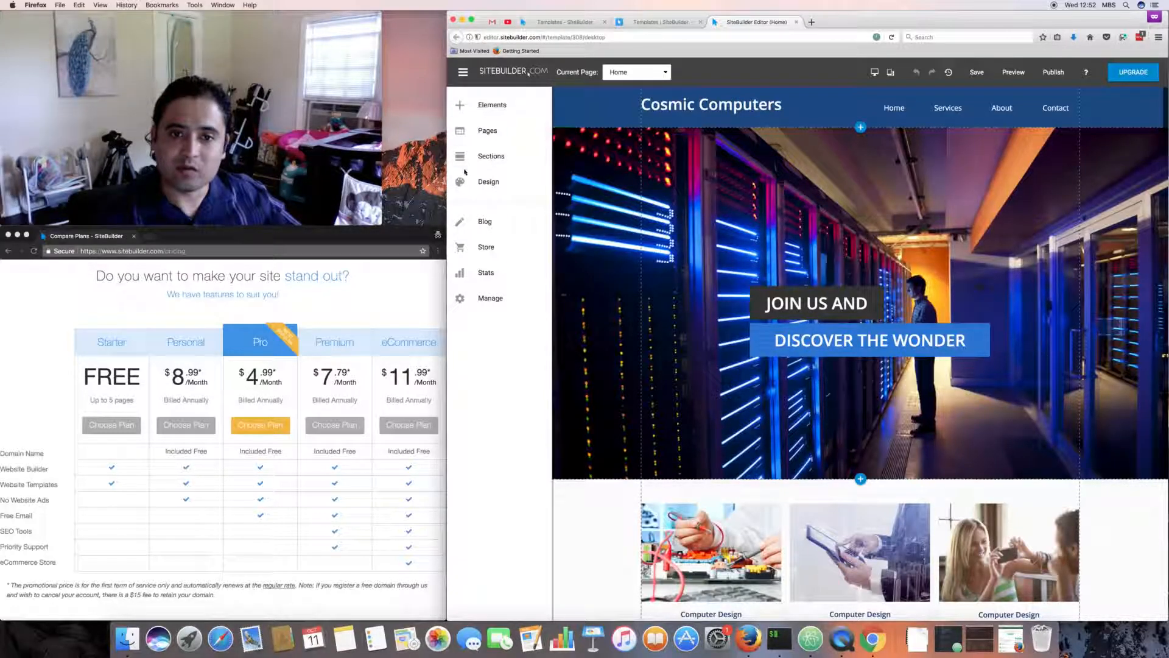
Look over the content elements on offer and the sections of the Home page down to the footer
{"action": "left_click", "coordinate": [493, 106]}
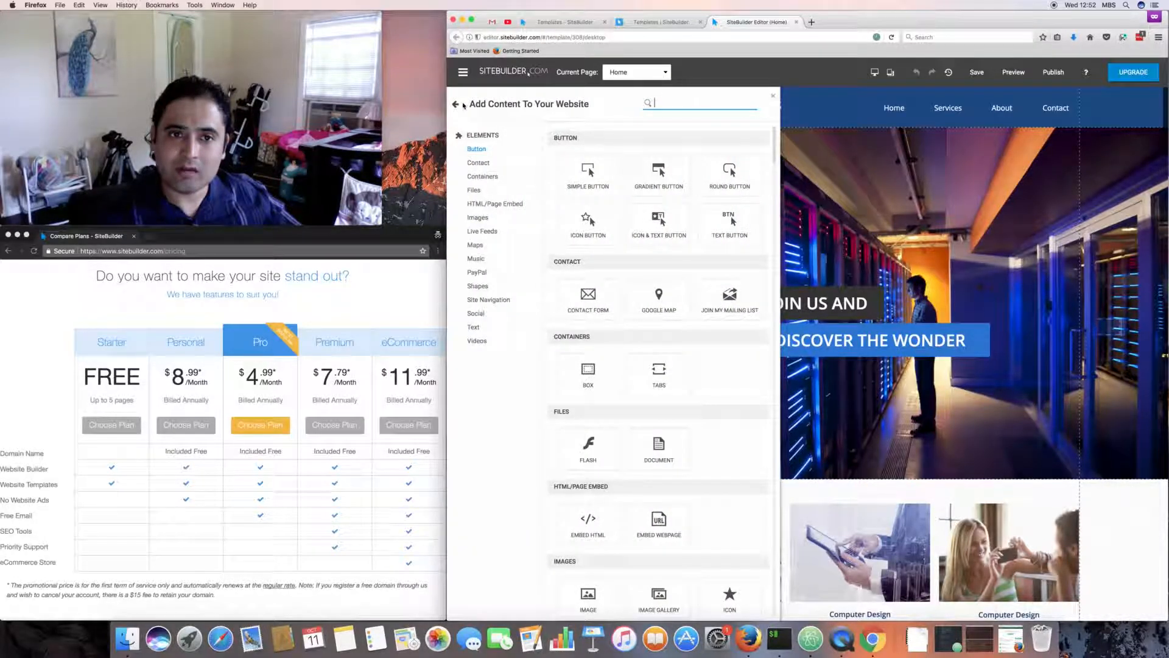
{"action": "left_click", "coordinate": [457, 104]}
{"action": "left_click", "coordinate": [484, 105]}
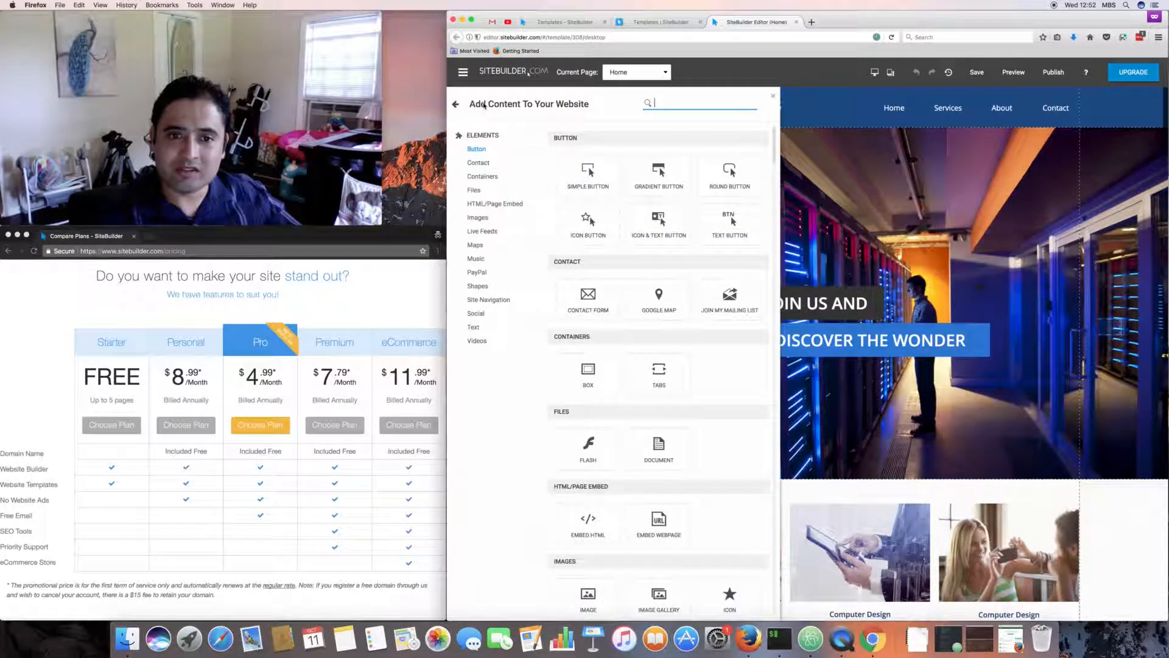
{"action": "left_click", "coordinate": [458, 104]}
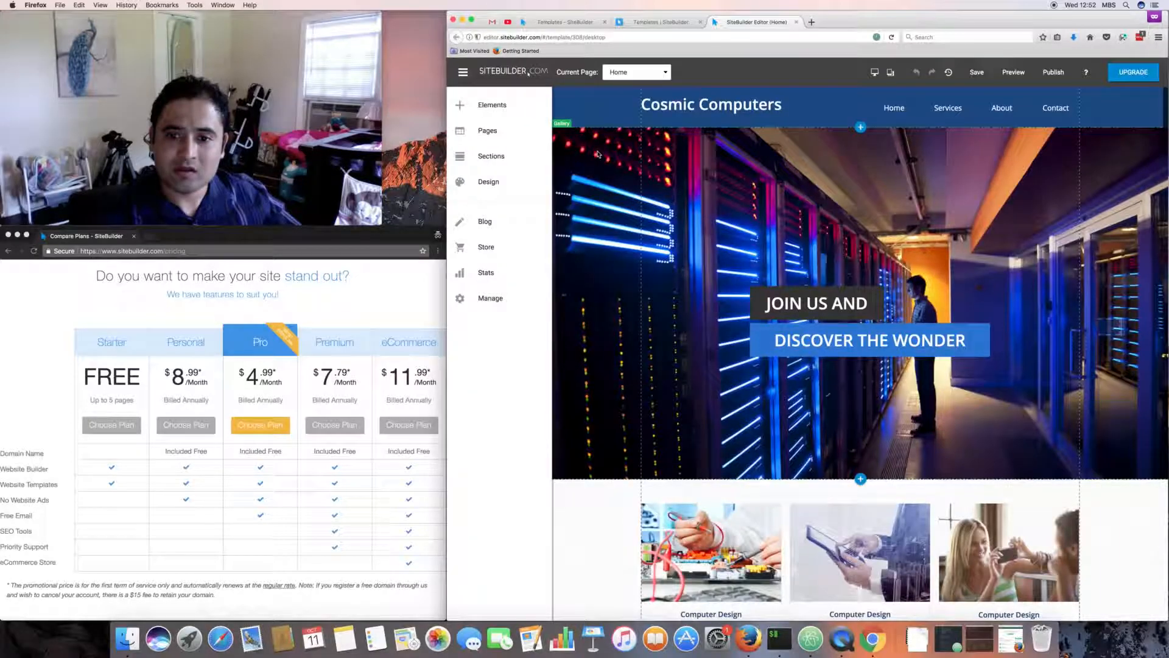
{"action": "scroll", "coordinate": [598, 155], "scroll_direction": "down", "scroll_amount": 10}
{"action": "scroll", "coordinate": [675, 292], "scroll_direction": "up", "scroll_amount": 10}
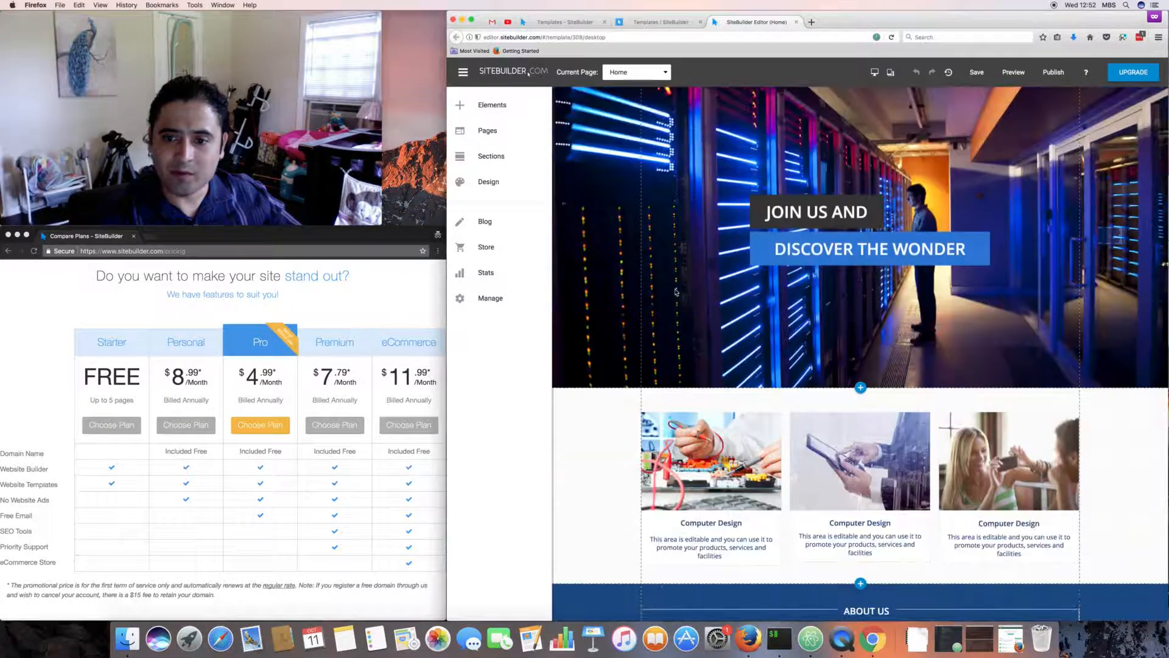
{"action": "scroll", "coordinate": [670, 291], "scroll_direction": "down", "scroll_amount": 8}
{"action": "scroll", "coordinate": [667, 289], "scroll_direction": "up", "scroll_amount": 3}
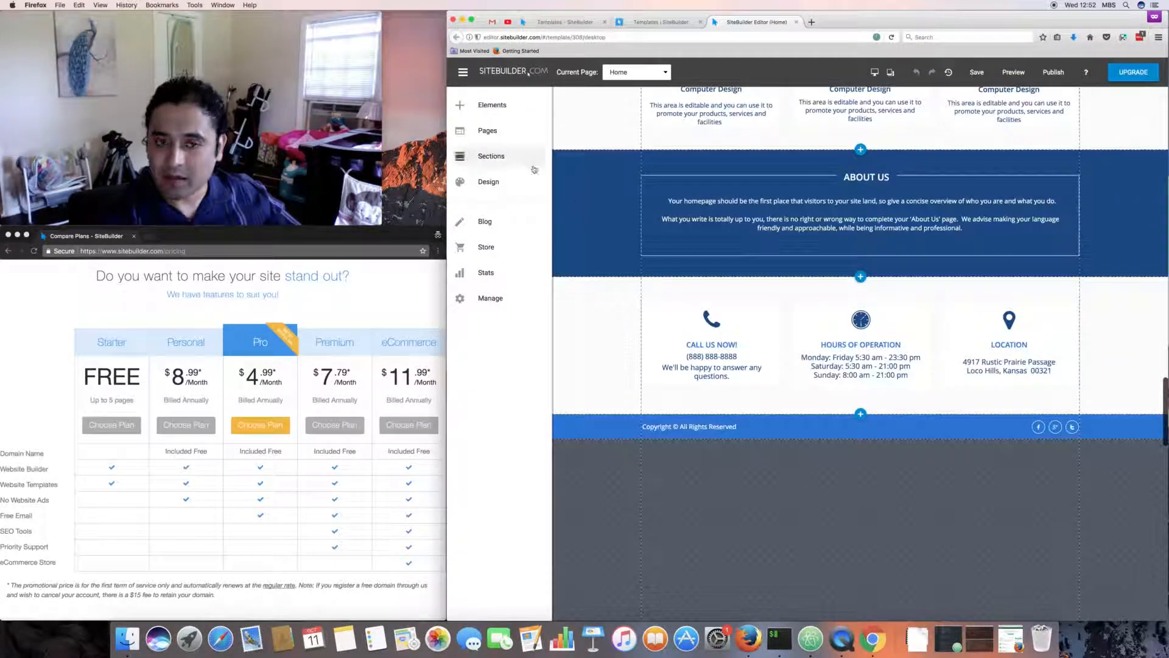
Look through the library of addable content elements, from buttons and images to shapes, site navigation and social elements
{"action": "left_click", "coordinate": [464, 108]}
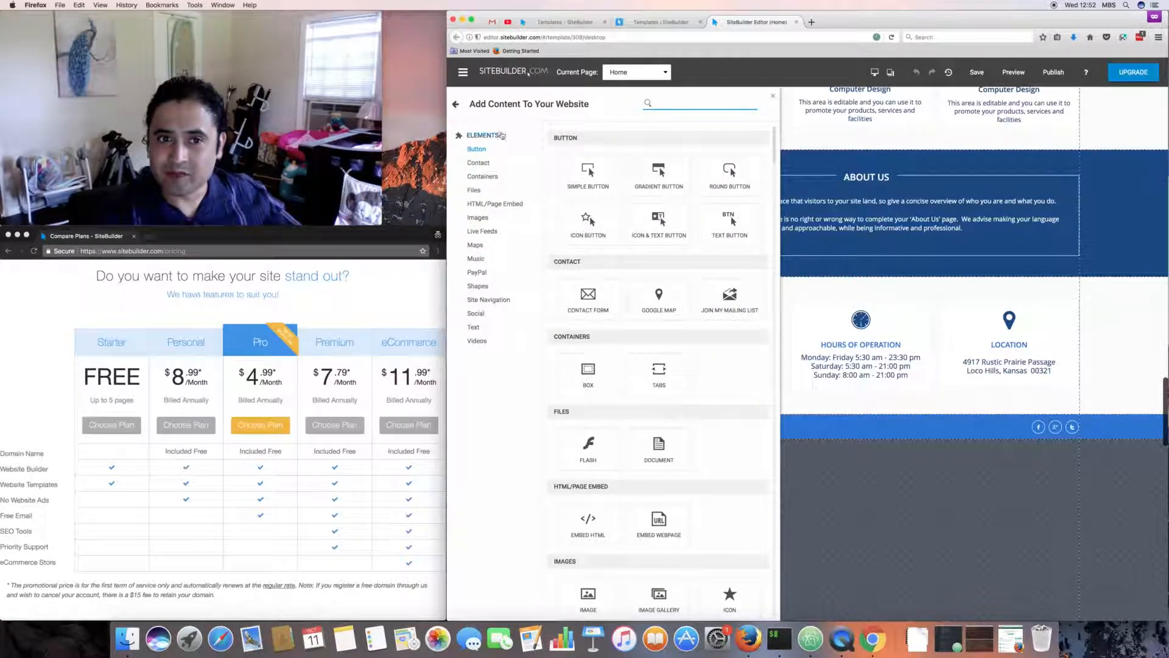
{"action": "scroll", "coordinate": [640, 374], "scroll_direction": "down", "scroll_amount": 15}
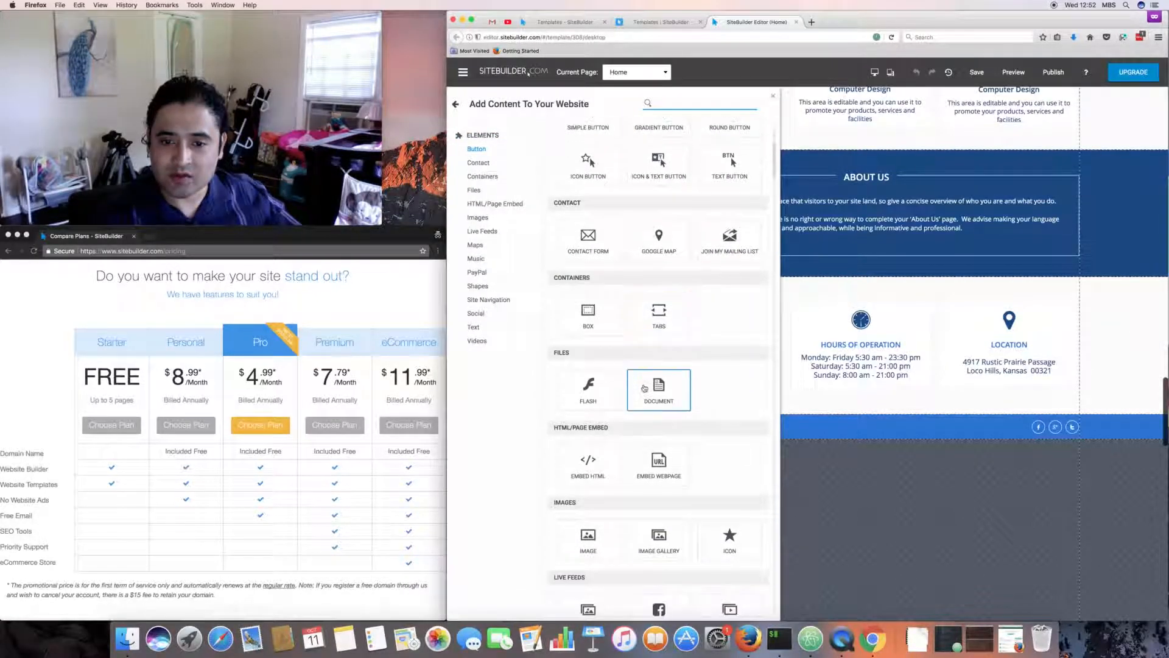
{"action": "scroll", "coordinate": [645, 388], "scroll_direction": "down", "scroll_amount": 1}
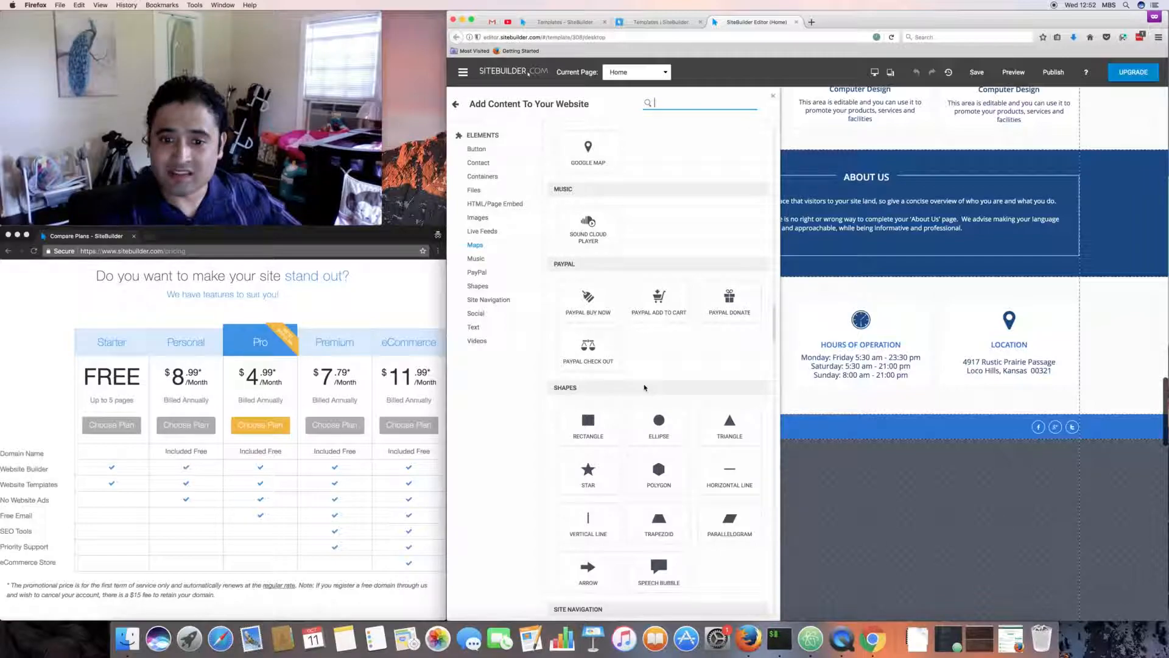
{"action": "scroll", "coordinate": [644, 387], "scroll_direction": "down", "scroll_amount": 20}
{"action": "scroll", "coordinate": [644, 387], "scroll_direction": "up", "scroll_amount": 20}
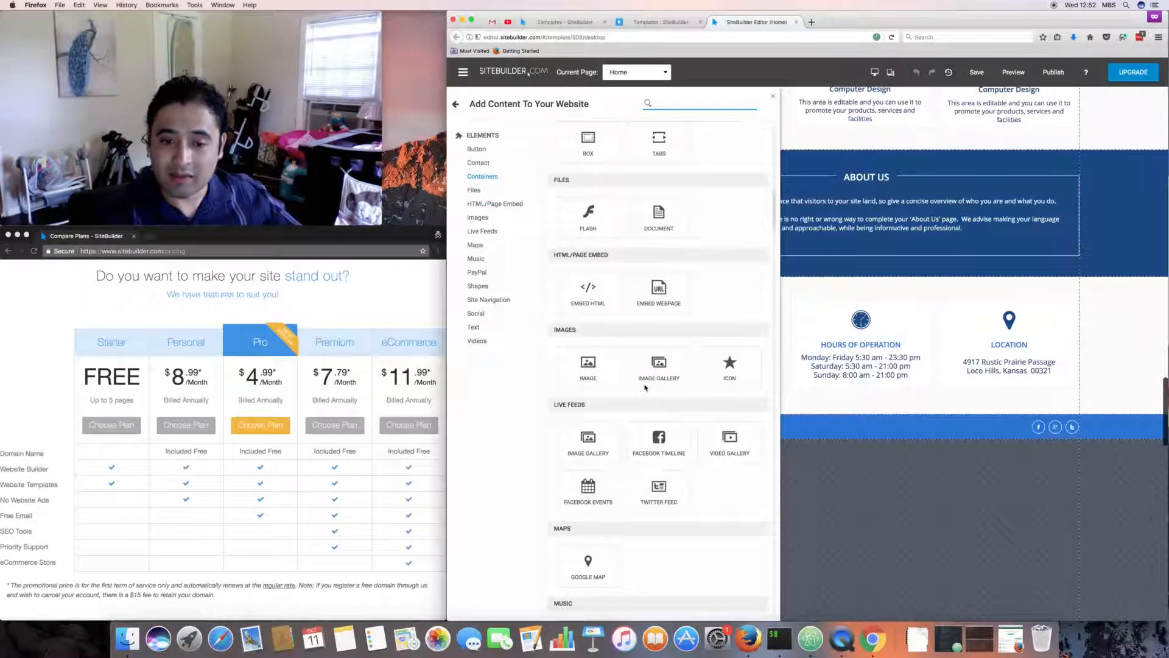
{"action": "scroll", "coordinate": [645, 387], "scroll_direction": "up", "scroll_amount": 10}
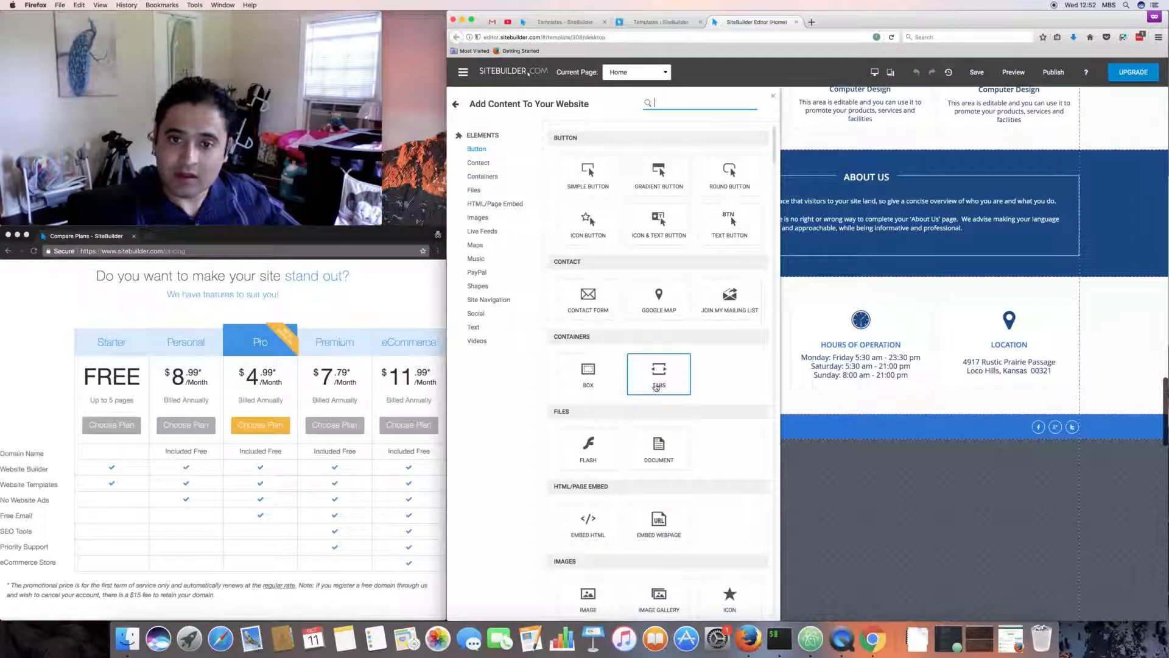
{"action": "scroll", "coordinate": [706, 373], "scroll_direction": "down", "scroll_amount": 12}
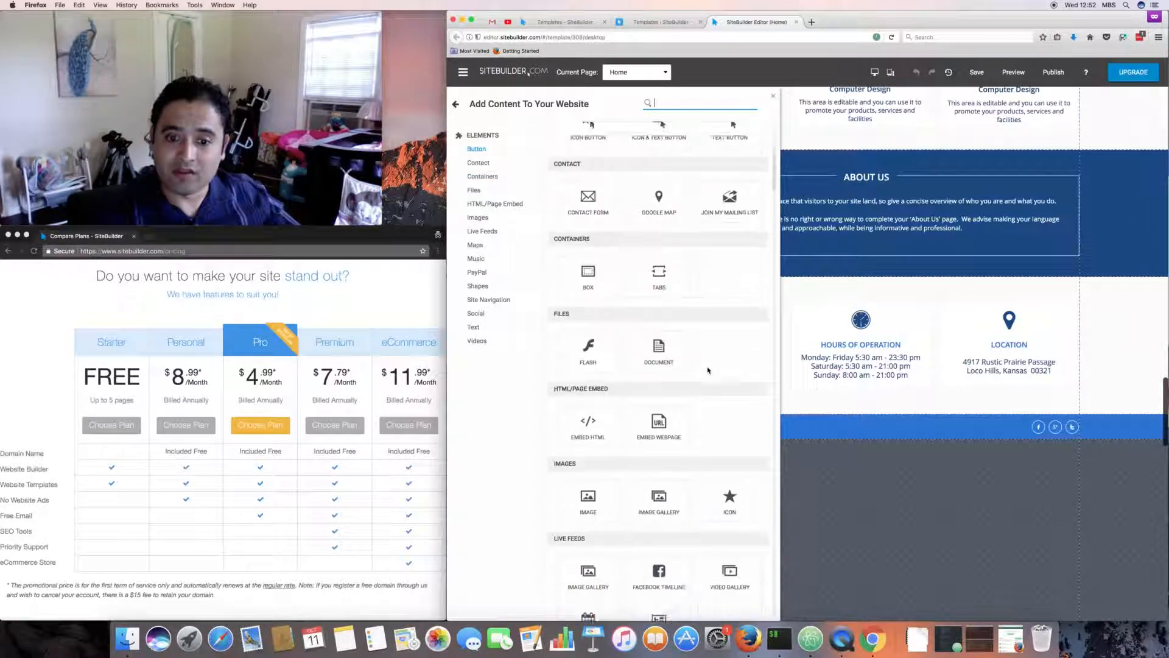
{"action": "scroll", "coordinate": [708, 370], "scroll_direction": "down", "scroll_amount": 10}
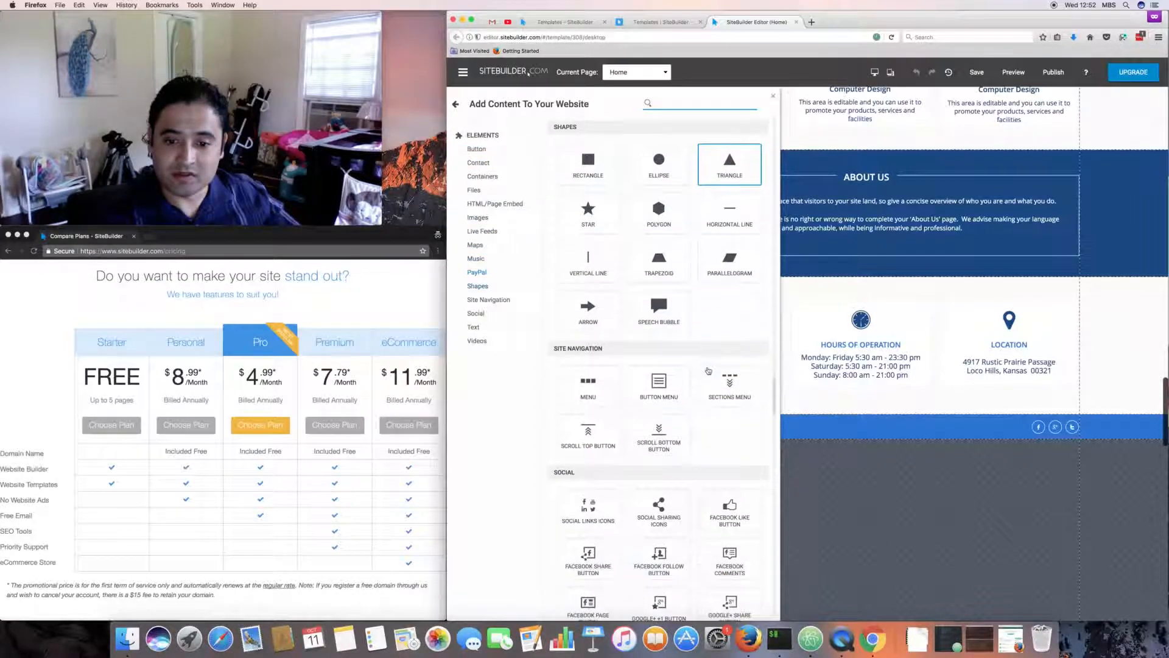
{"action": "scroll", "coordinate": [708, 370], "scroll_direction": "up", "scroll_amount": 5}
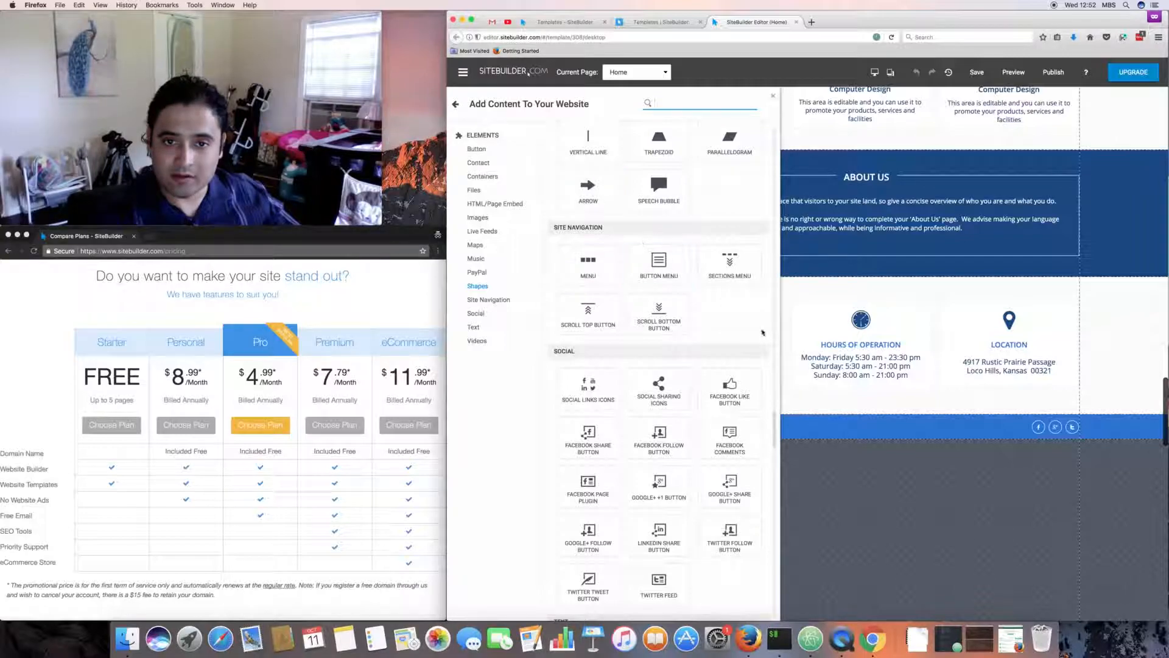
Place a speech bubble shape in the middle of the footer and delete it from all pages
{"action": "left_click_drag", "start_coordinate": [658, 264], "coordinate": [831, 433]}
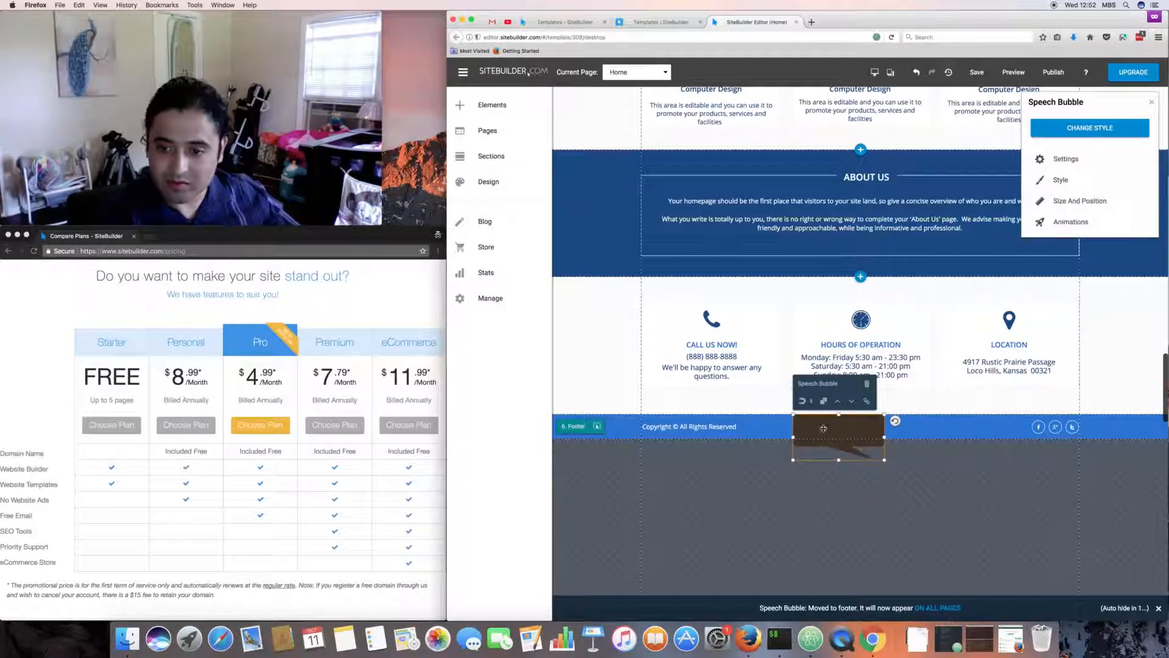
{"action": "left_click", "coordinate": [867, 383]}
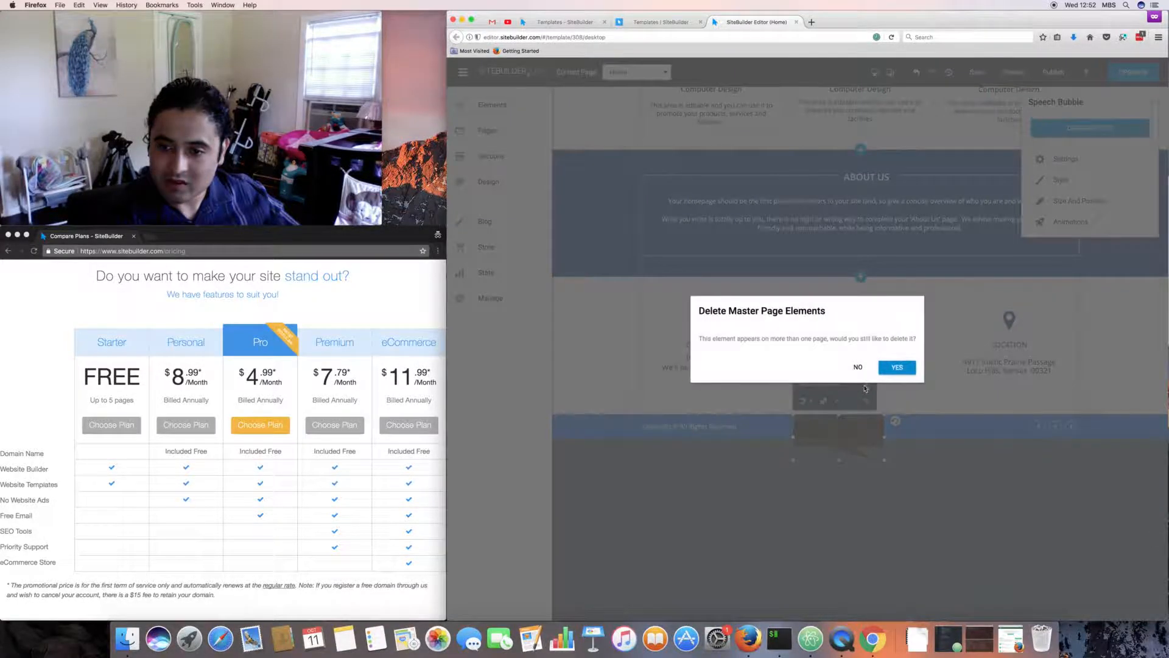
{"action": "left_click", "coordinate": [902, 371]}
Add an arrow shape to the middle of the footer and shrink it to roughly the height of the footer bar
{"action": "left_click", "coordinate": [487, 105]}
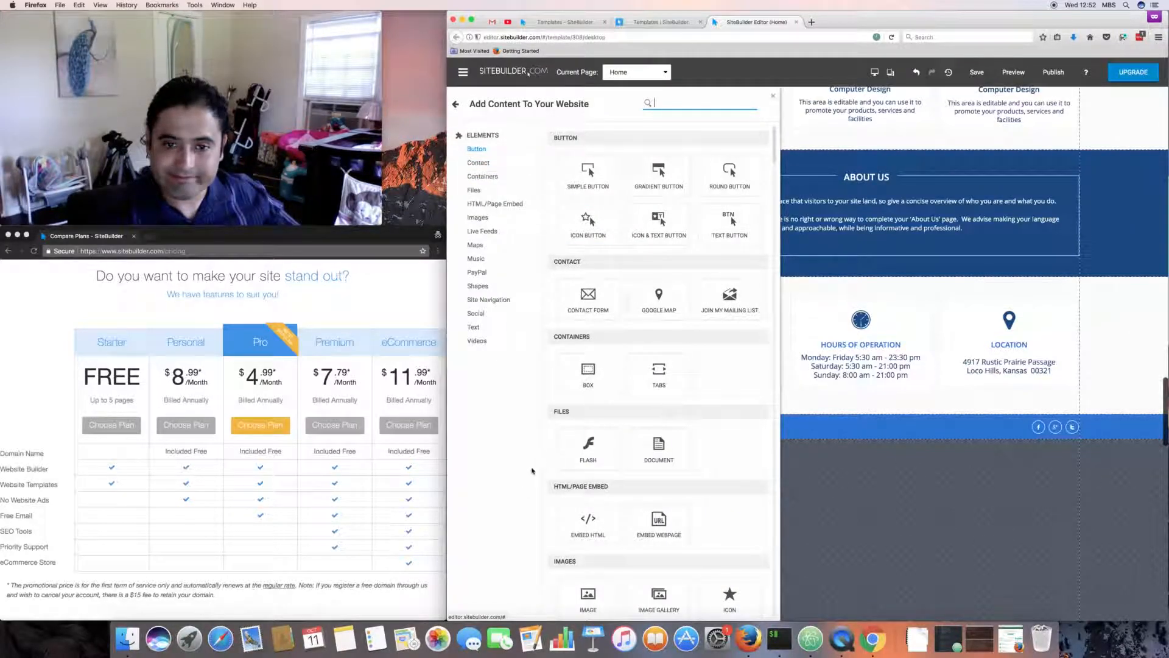
{"action": "scroll", "coordinate": [647, 468], "scroll_direction": "down", "scroll_amount": 5}
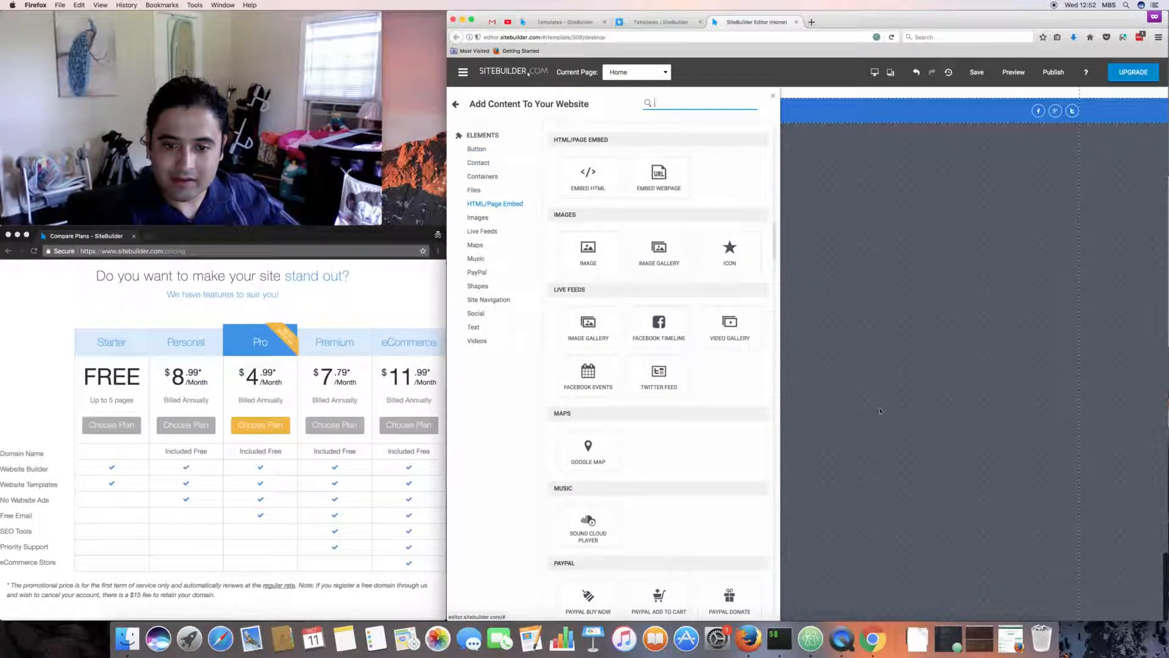
{"action": "scroll", "coordinate": [880, 411], "scroll_direction": "down", "scroll_amount": 5}
{"action": "scroll", "coordinate": [631, 384], "scroll_direction": "up", "scroll_amount": 3}
{"action": "scroll", "coordinate": [631, 385], "scroll_direction": "up", "scroll_amount": 3}
{"action": "scroll", "coordinate": [631, 384], "scroll_direction": "down", "scroll_amount": 15}
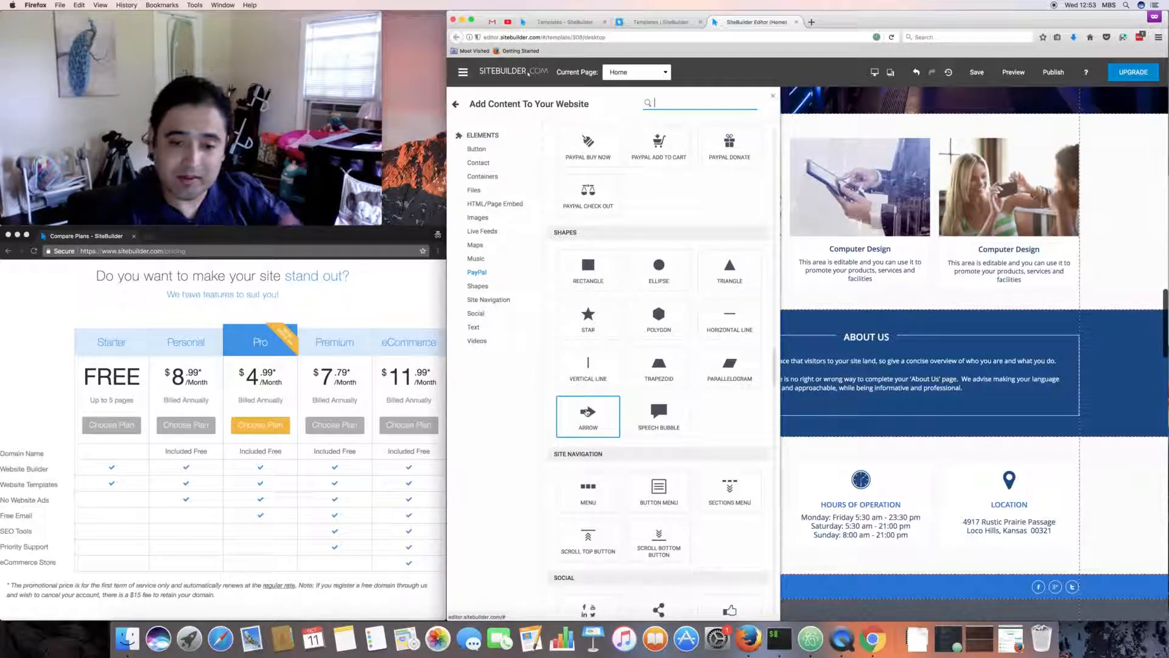
{"action": "left_click_drag", "start_coordinate": [588, 413], "coordinate": [869, 584]}
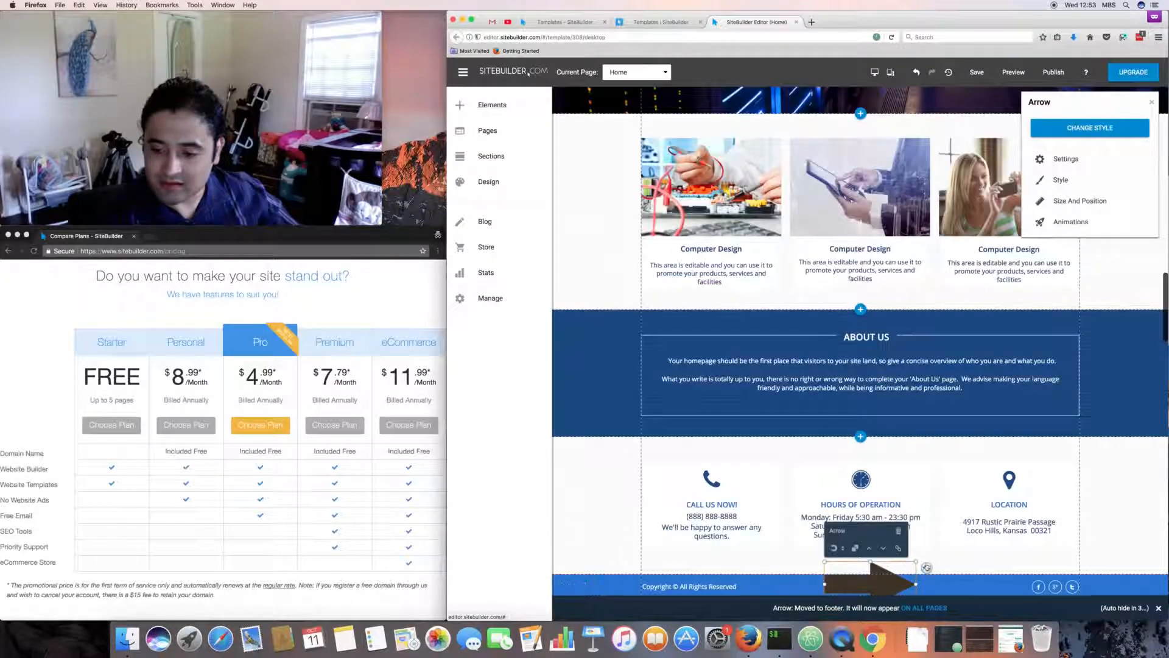
{"action": "left_click", "coordinate": [1159, 609]}
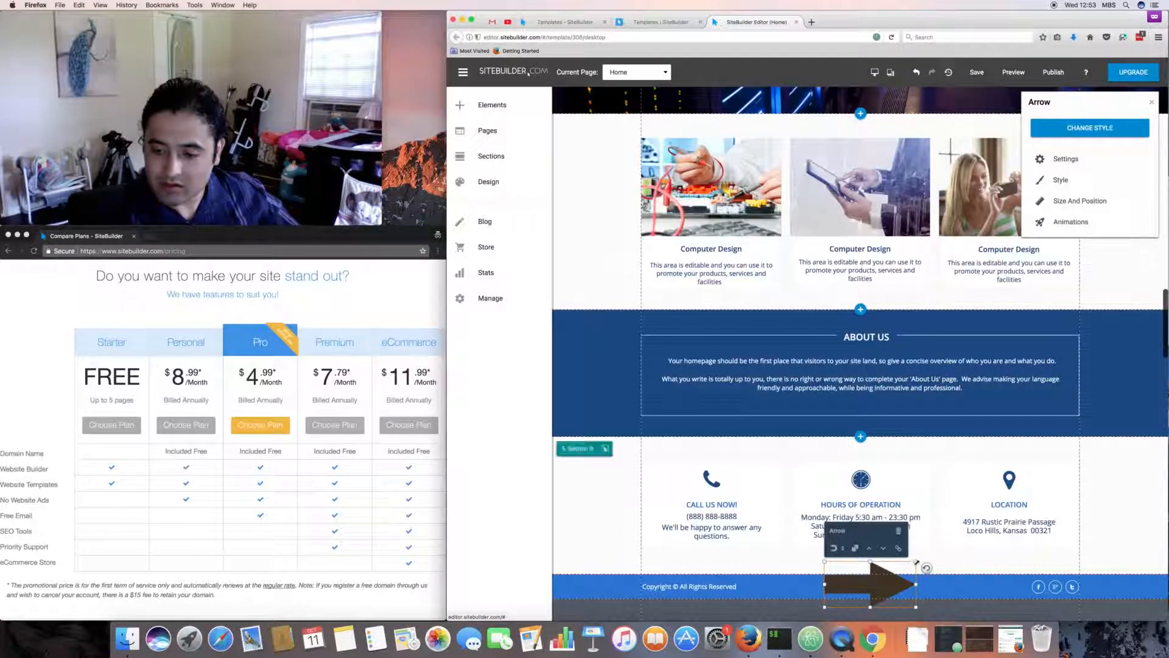
{"action": "left_click_drag", "start_coordinate": [915, 561], "coordinate": [882, 590]}
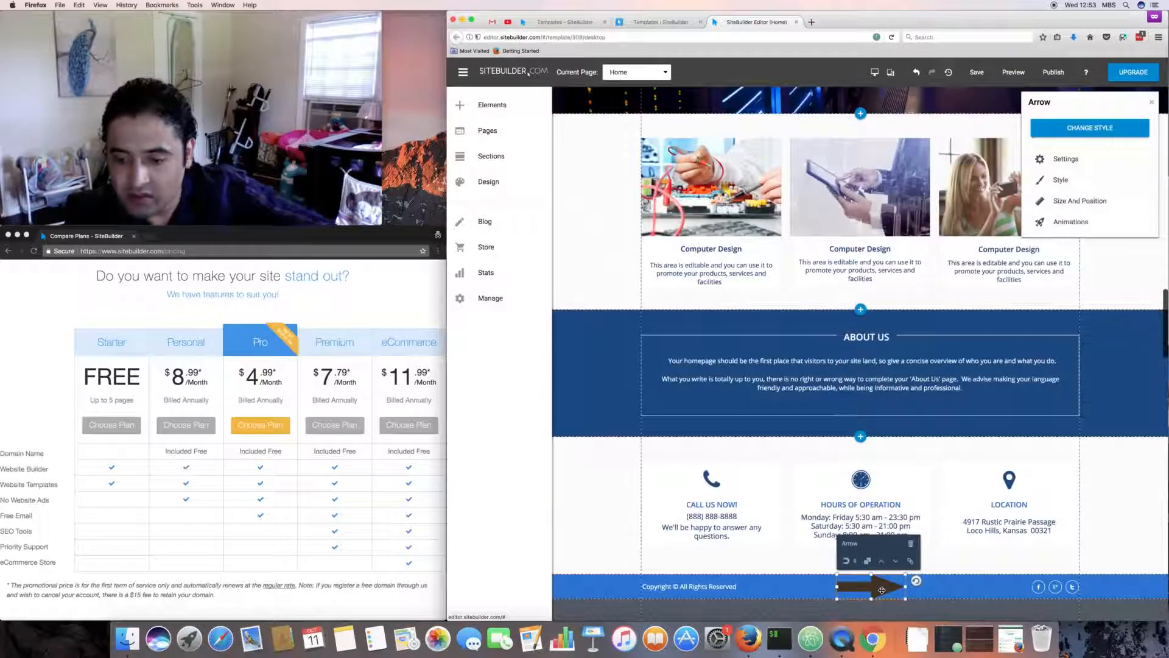
Try different docking options on the footer arrow, including full-width horizontal stretch, and leave it docked horizontally right and vertically top
{"action": "left_click", "coordinate": [855, 560]}
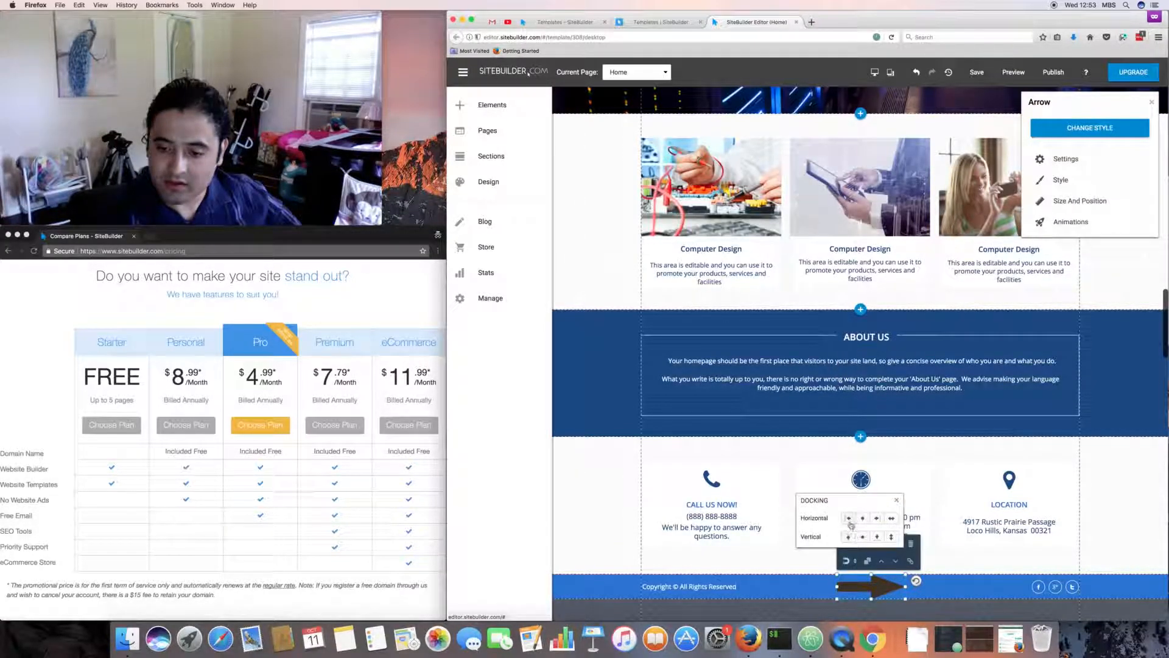
{"action": "left_click", "coordinate": [849, 522]}
{"action": "left_click", "coordinate": [877, 518]}
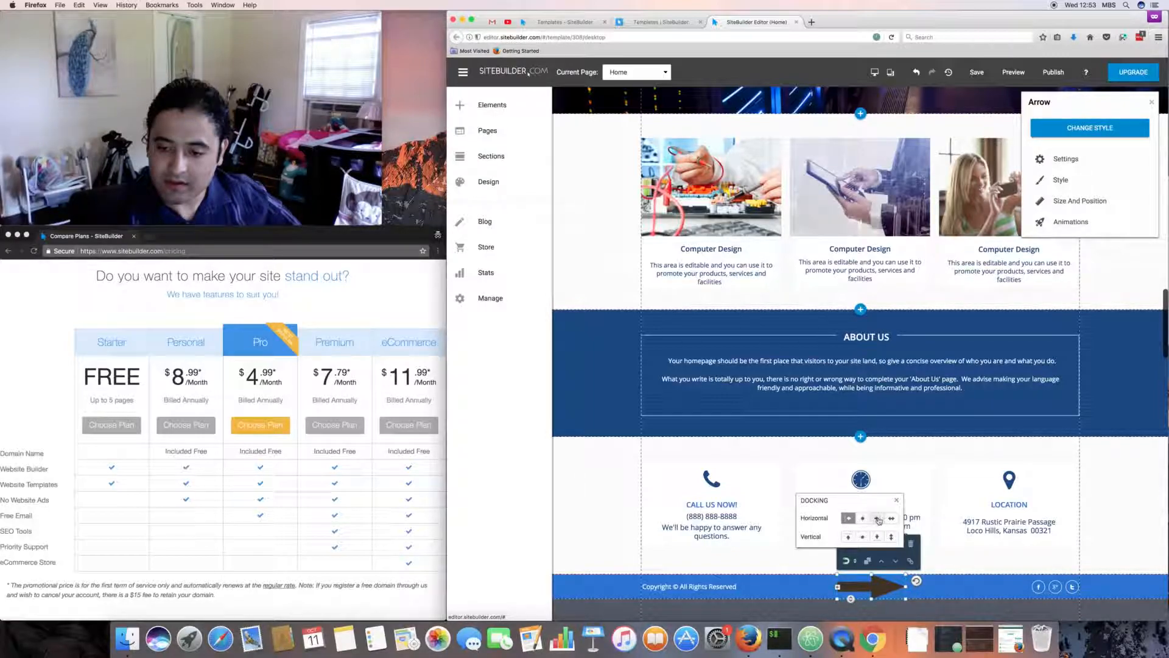
{"action": "left_click", "coordinate": [878, 537]}
{"action": "left_click", "coordinate": [848, 537]}
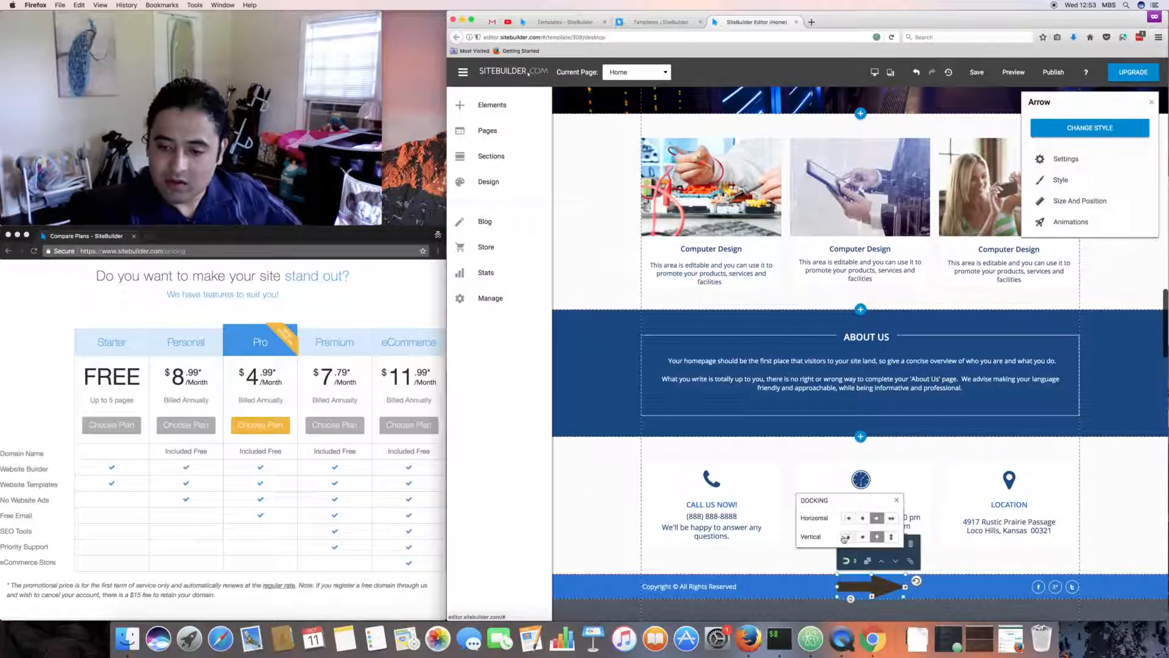
{"action": "left_click", "coordinate": [892, 519]}
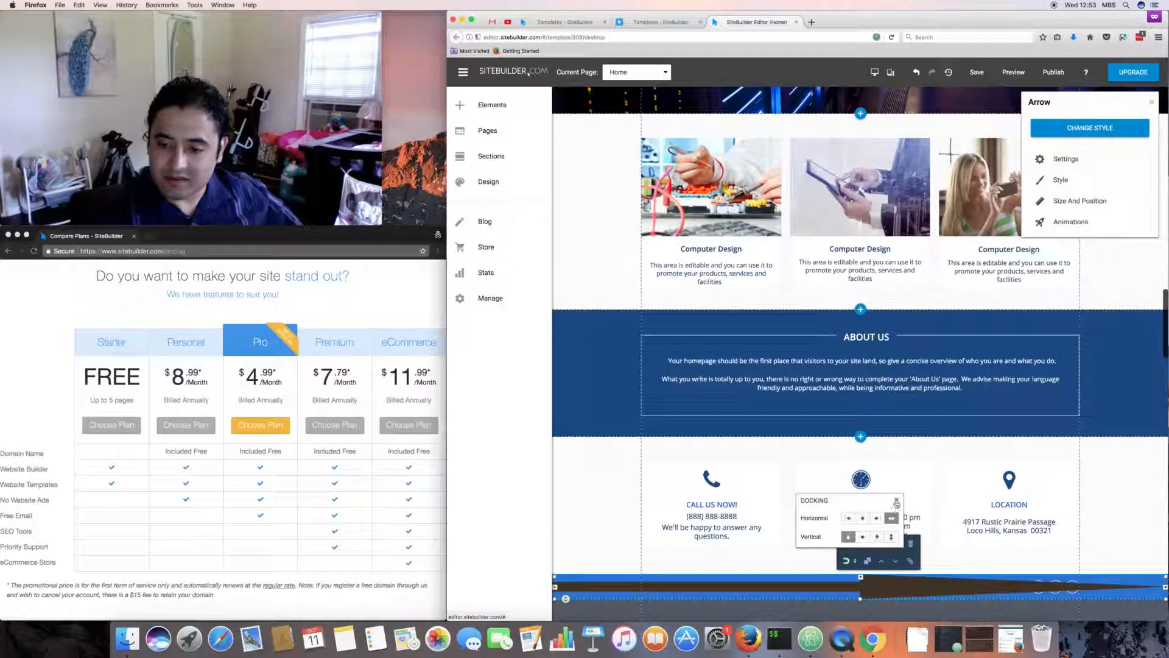
{"action": "left_click", "coordinate": [877, 517]}
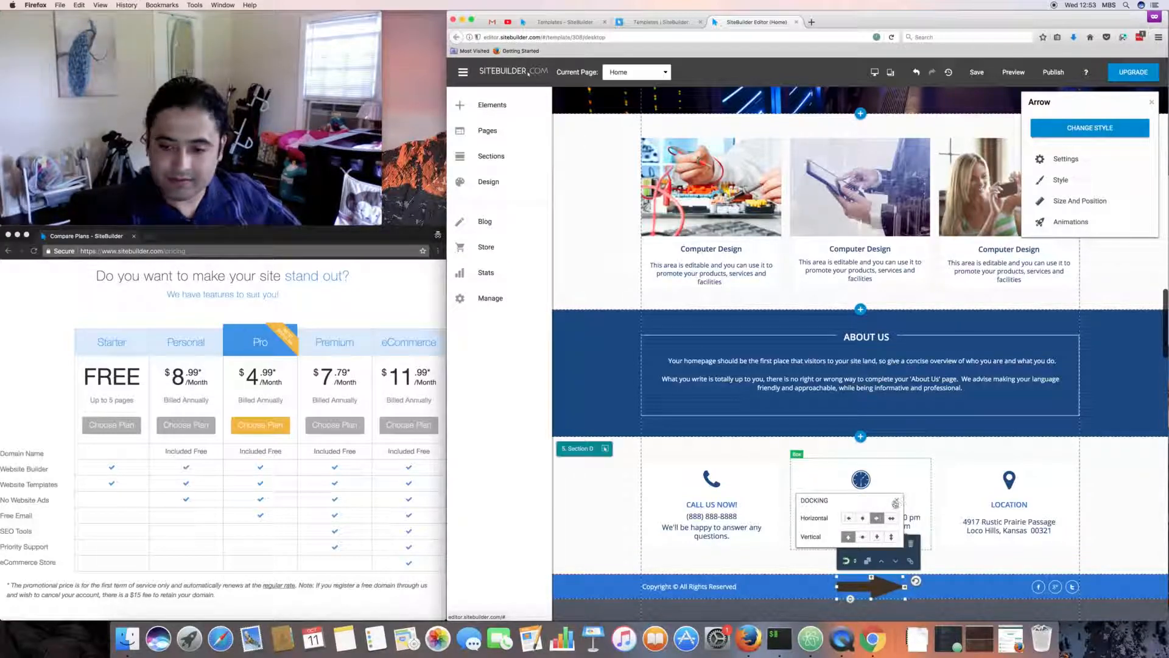
{"action": "left_click", "coordinate": [897, 500]}
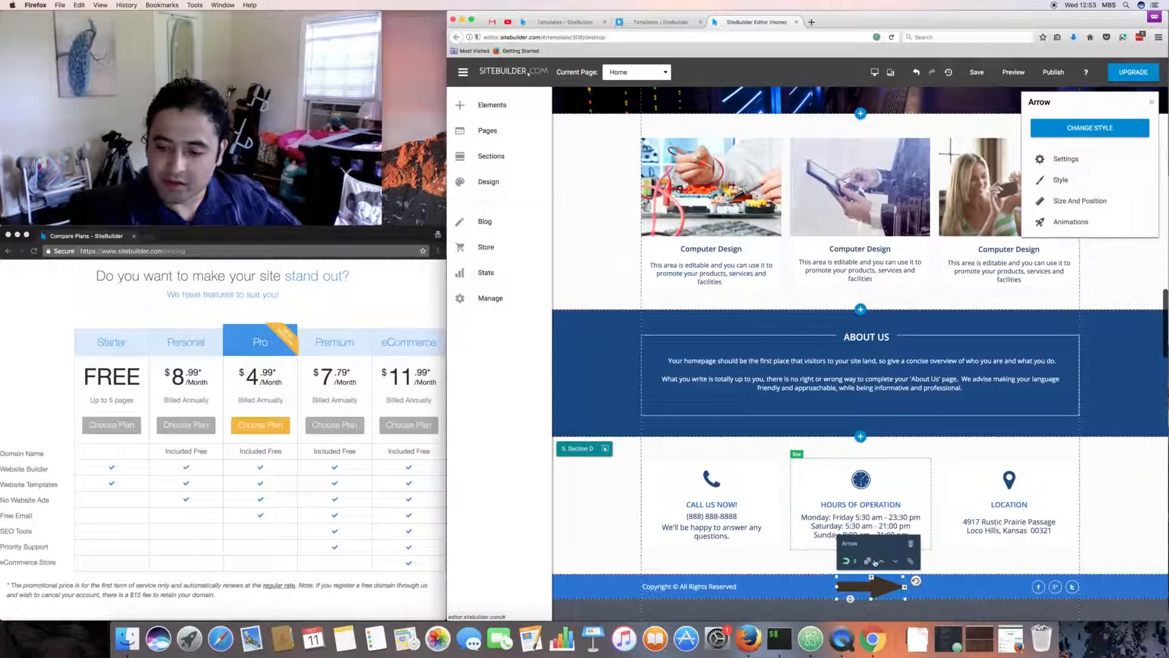
Duplicate the footer arrow and position the copy just before the social icons
{"action": "left_click_drag", "start_coordinate": [860, 551], "coordinate": [973, 579]}
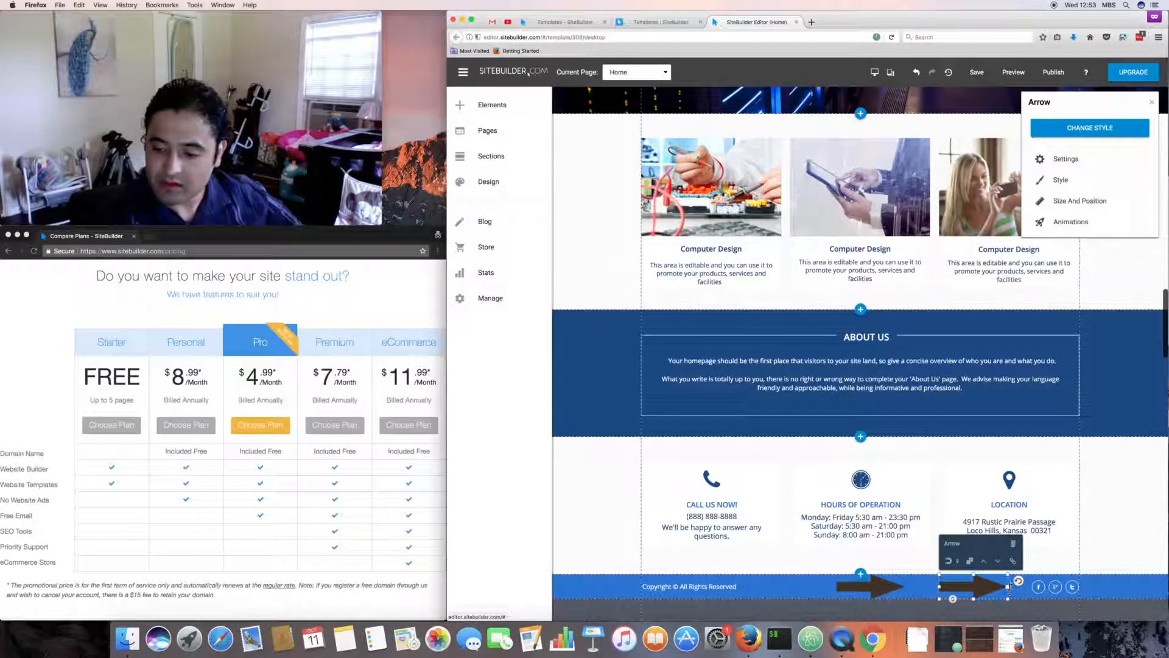
{"action": "left_click_drag", "start_coordinate": [974, 585], "coordinate": [962, 579]}
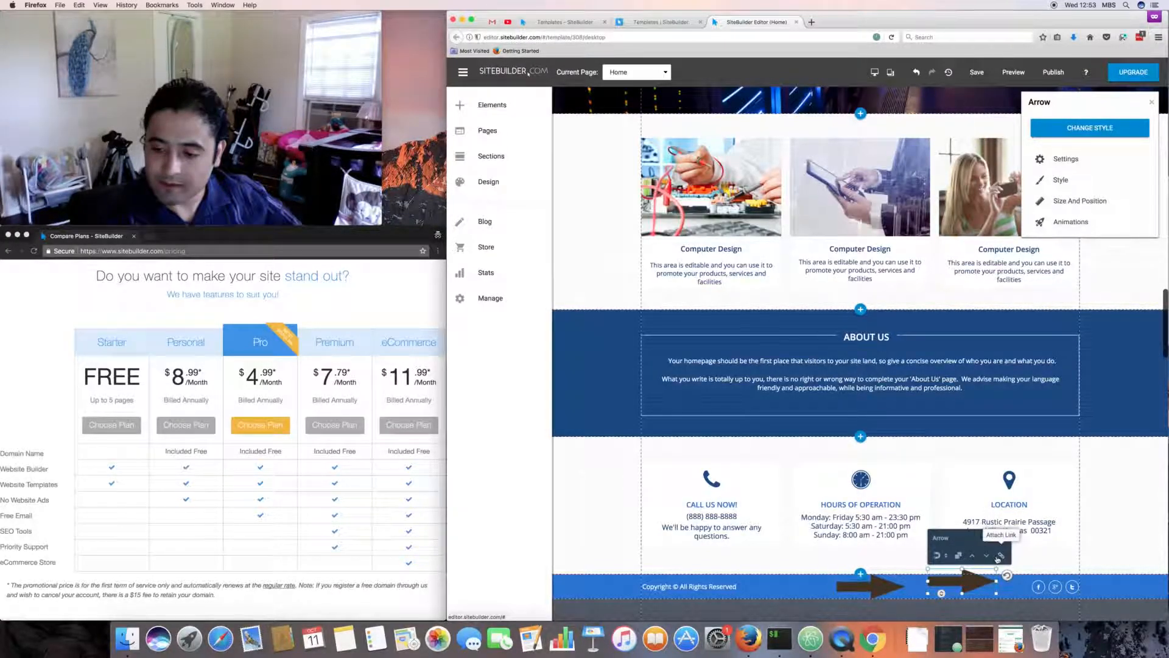
Check the link options for the duplicated arrow without attaching a link, and delete that copy from all pages
{"action": "left_click", "coordinate": [999, 557]}
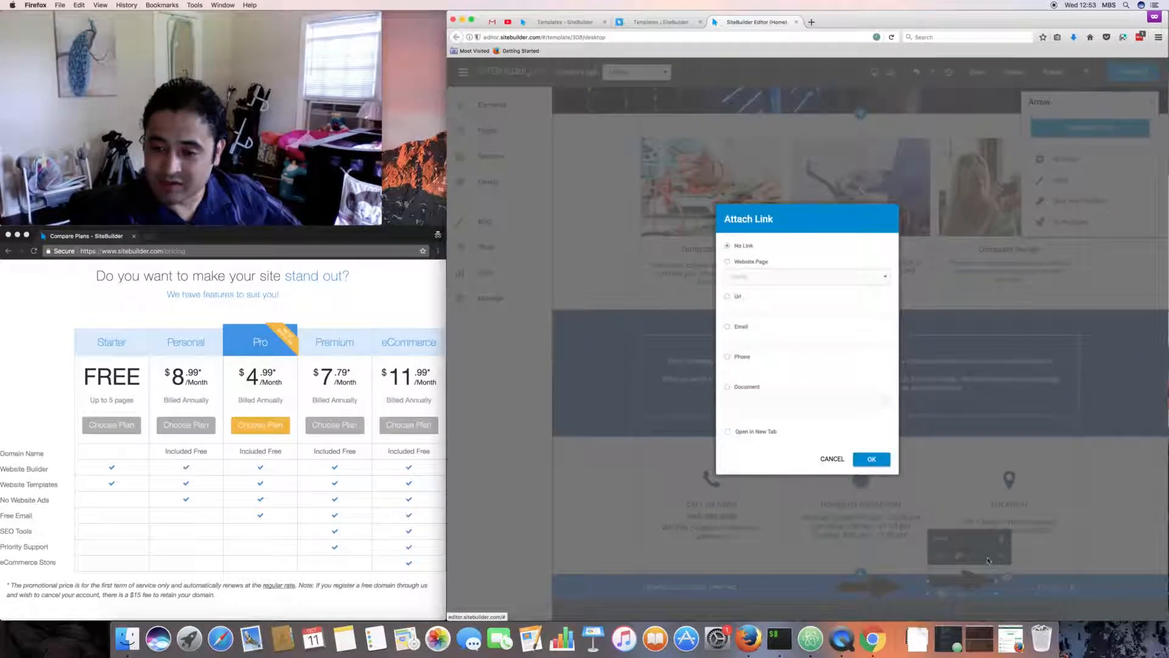
{"action": "left_click", "coordinate": [831, 458]}
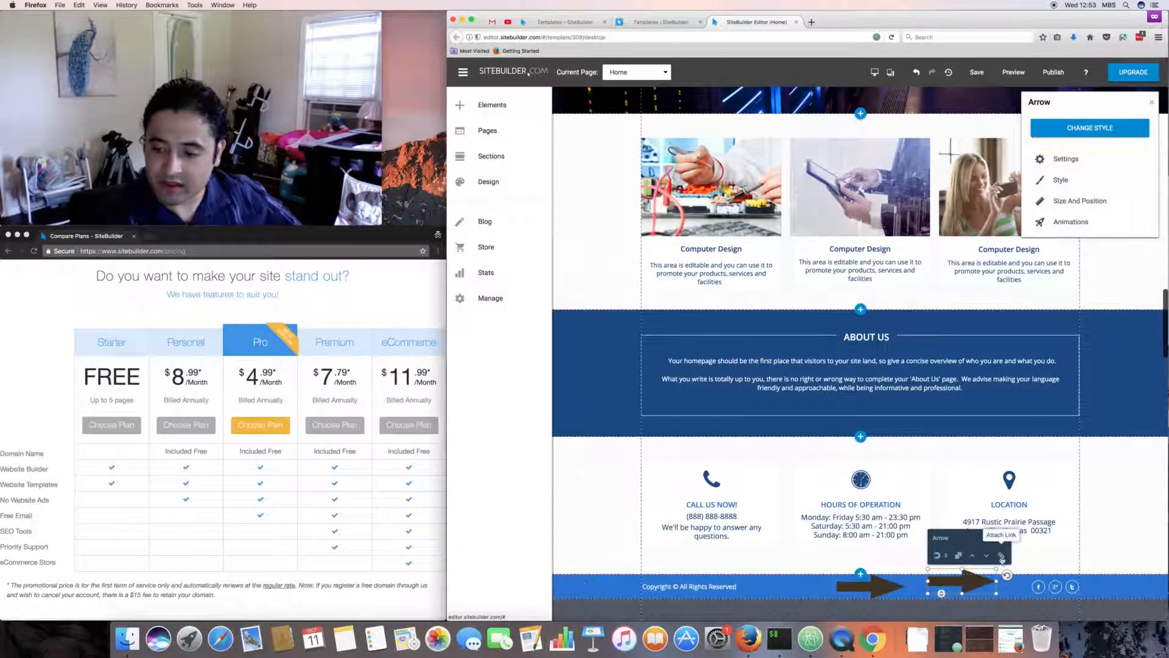
{"action": "left_click", "coordinate": [1055, 522]}
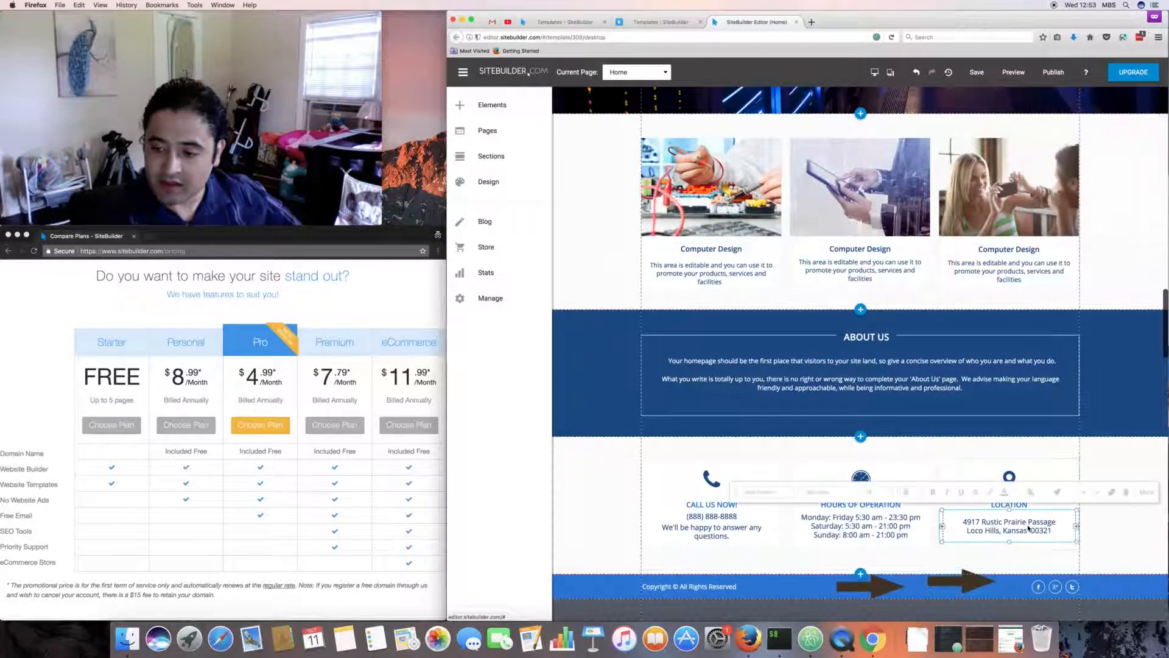
{"action": "left_click", "coordinate": [957, 586]}
{"action": "left_click", "coordinate": [999, 555]}
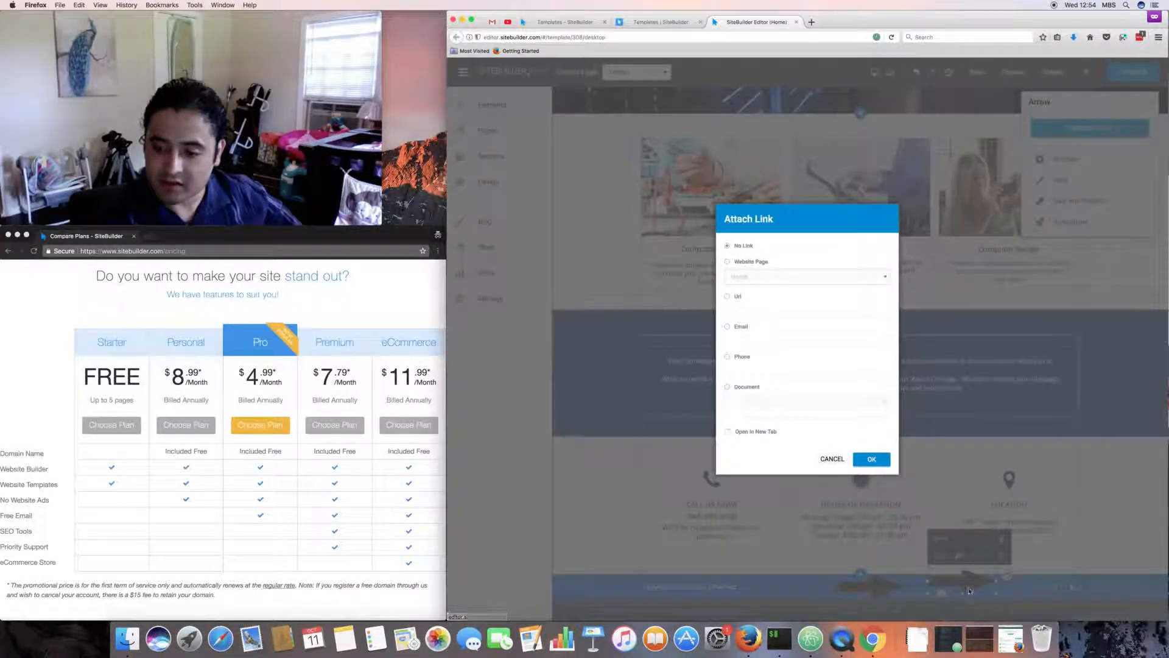
{"action": "left_click", "coordinate": [834, 461]}
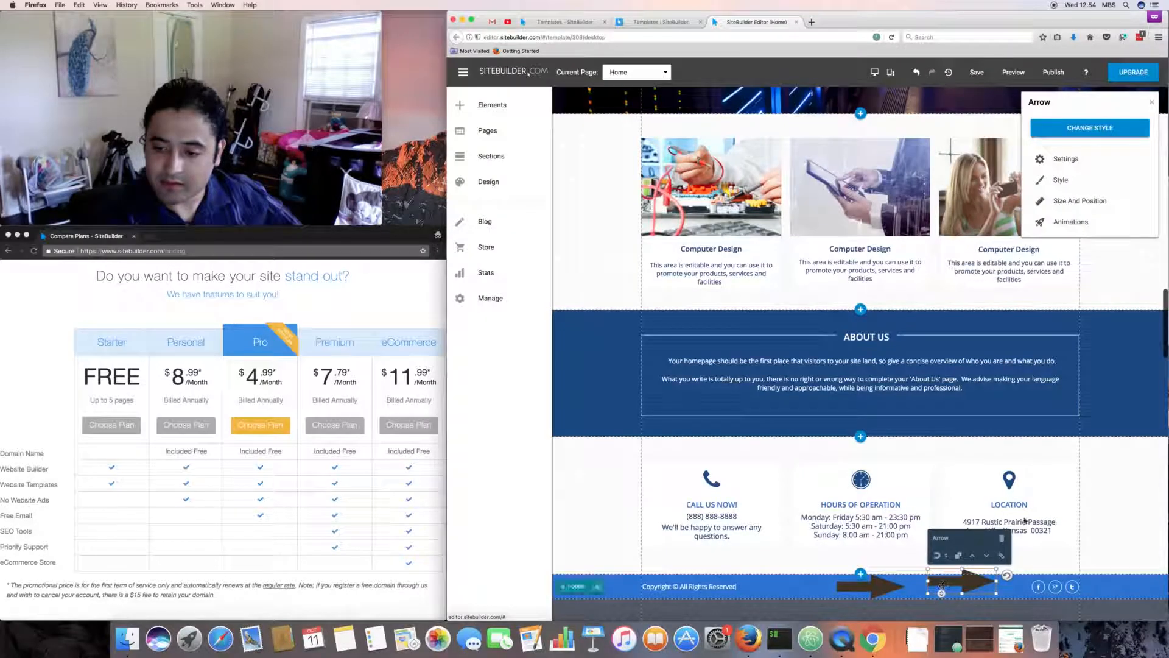
{"action": "left_click", "coordinate": [1004, 540]}
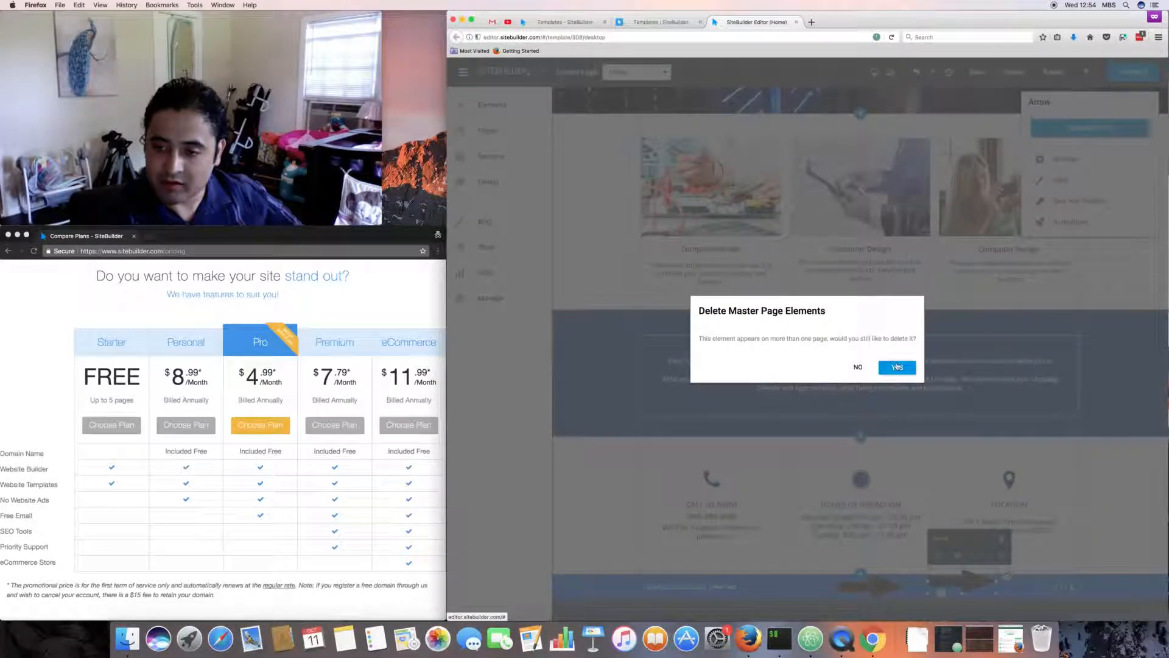
{"action": "left_click", "coordinate": [895, 366]}
Open the image source of the Home page's banner gallery and choose to add an image from a link
{"action": "scroll", "coordinate": [855, 520], "scroll_direction": "up", "scroll_amount": 6}
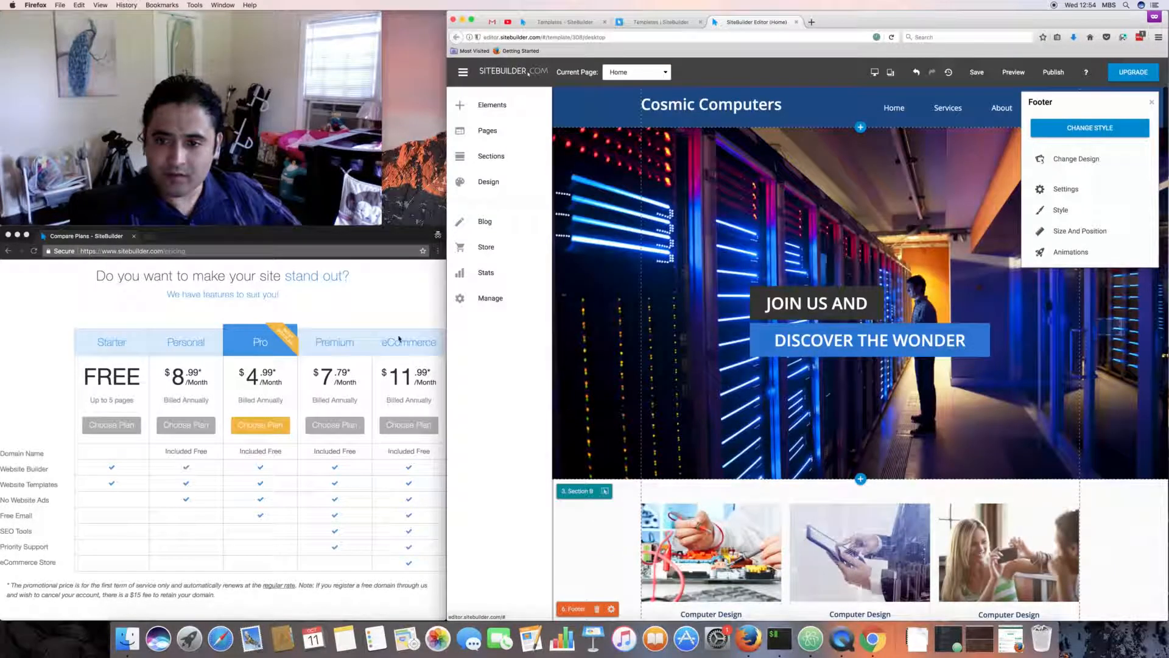
{"action": "left_click", "coordinate": [583, 220]}
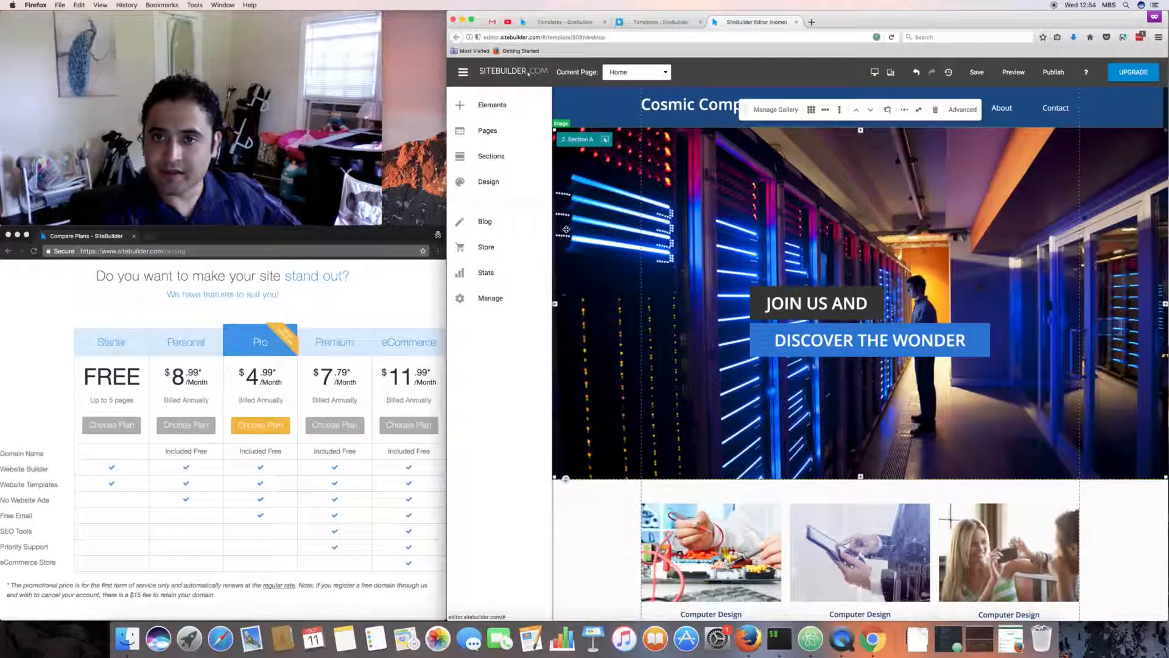
{"action": "left_click", "coordinate": [780, 113]}
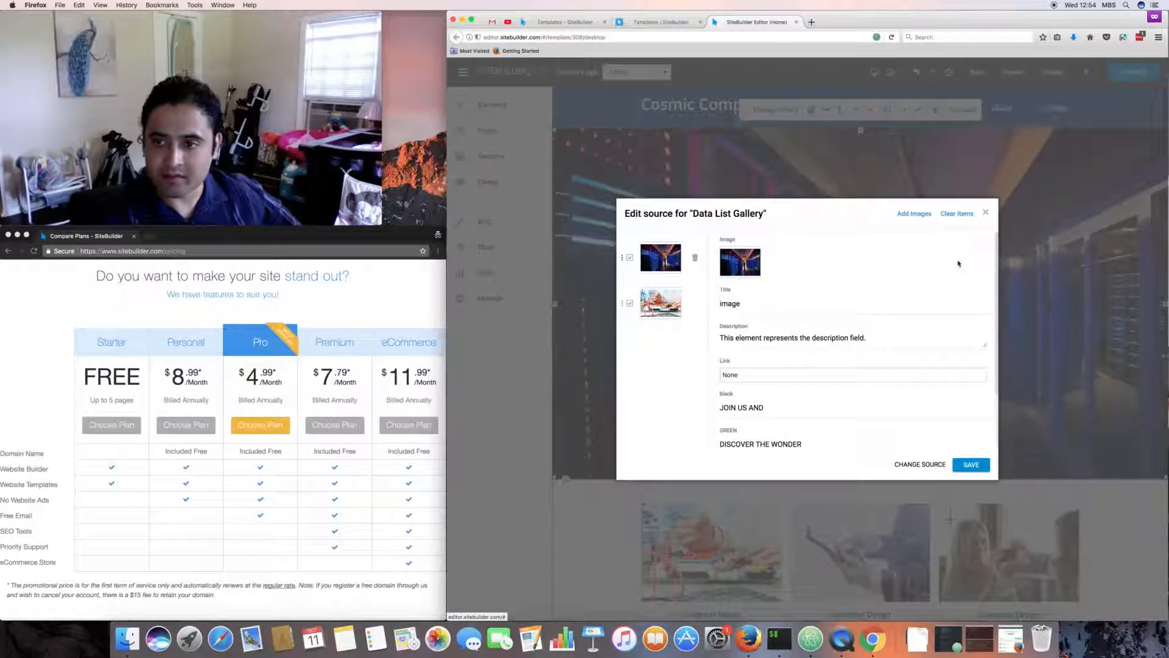
{"action": "left_click", "coordinate": [921, 217]}
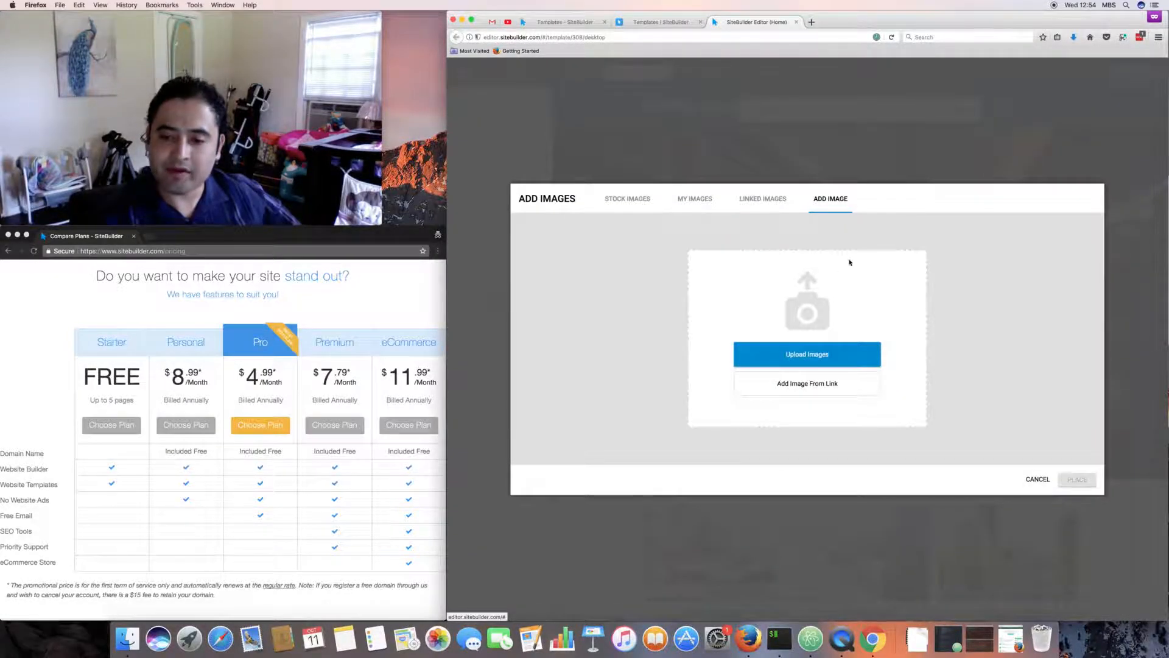
{"action": "left_click", "coordinate": [791, 383]}
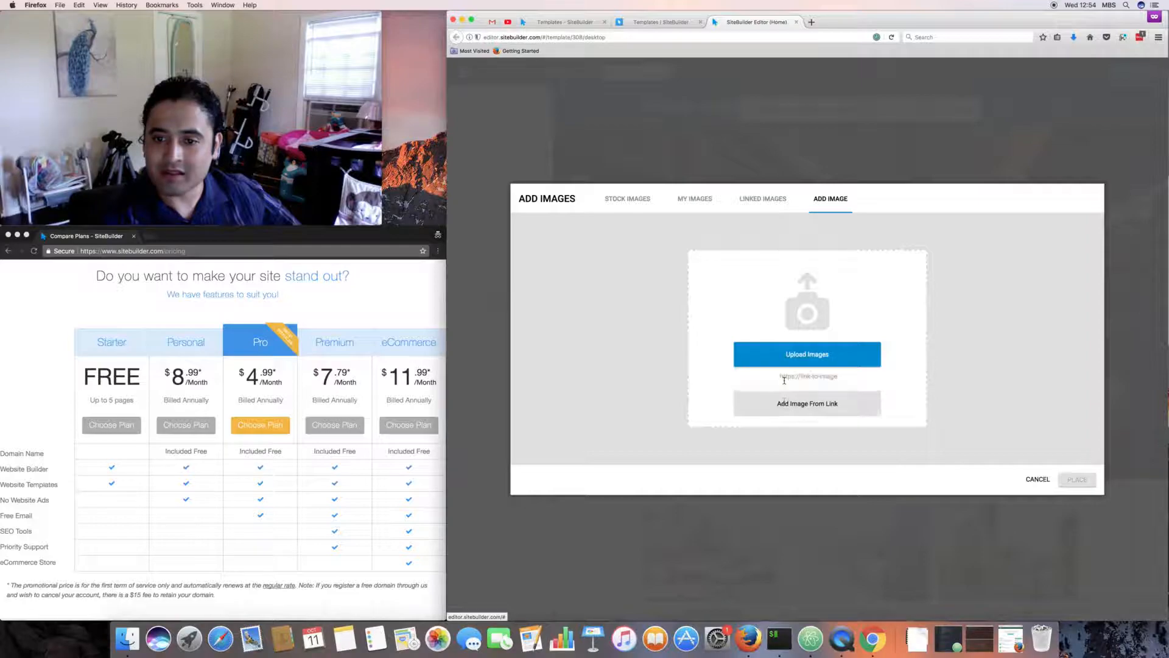
Search the web for hosting images in a new tab and copy the image address of the dark server room corridor picture
{"action": "left_click", "coordinate": [811, 22]}
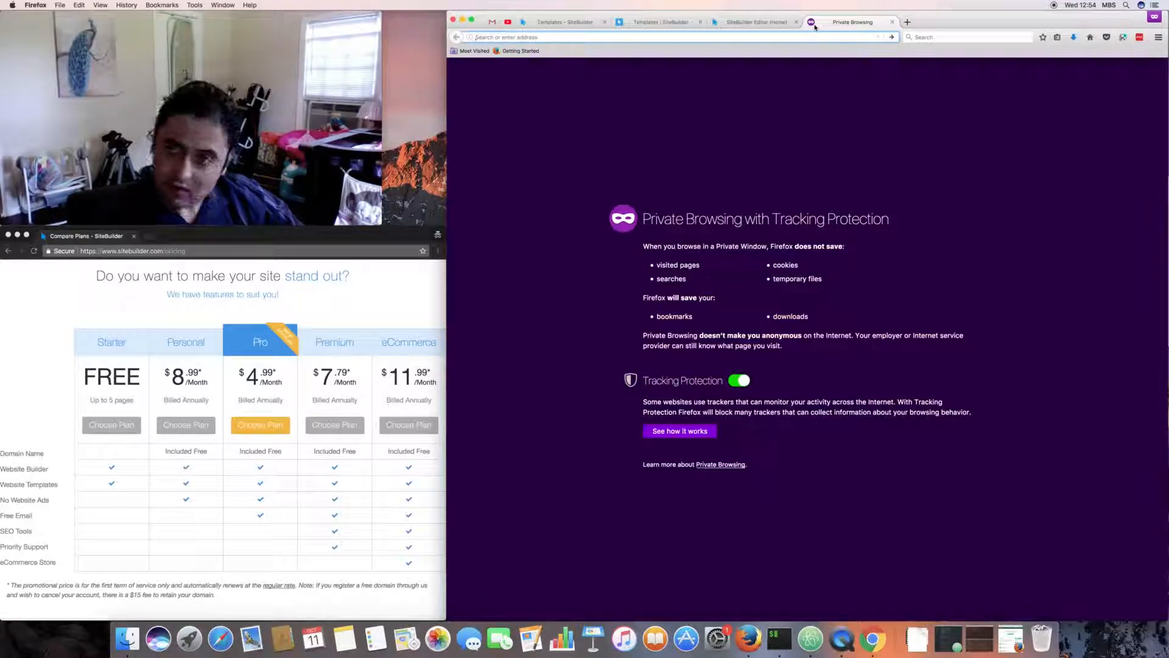
{"action": "type", "text": "hosting"}
{"action": "key", "text": "Return"}
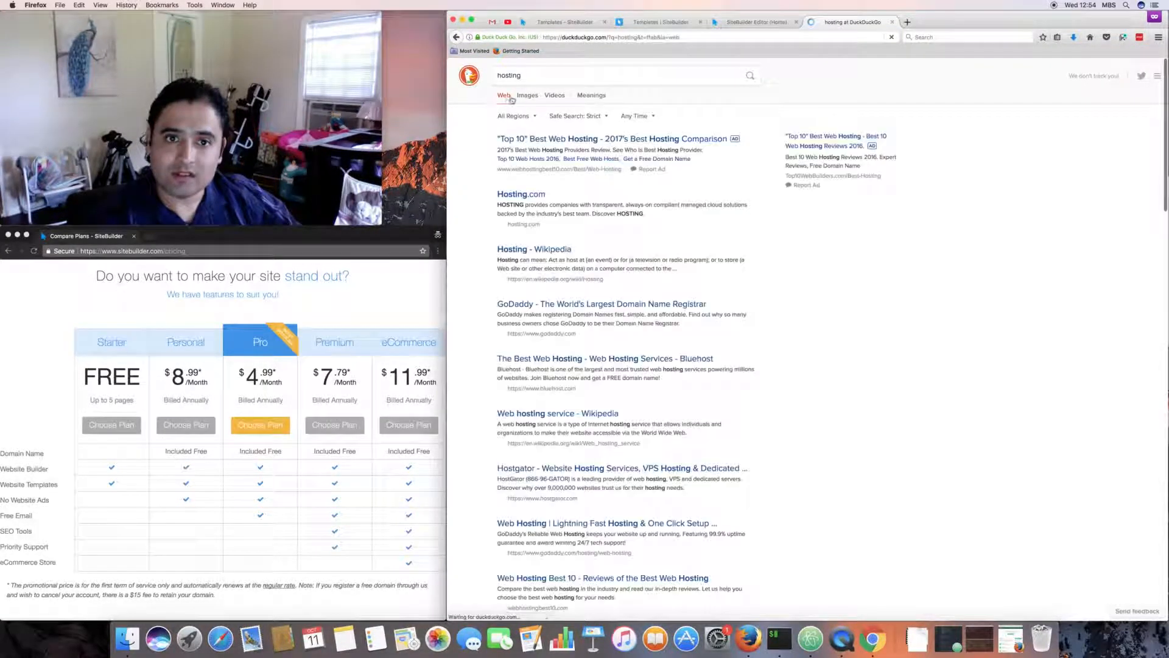
{"action": "left_click", "coordinate": [521, 95]}
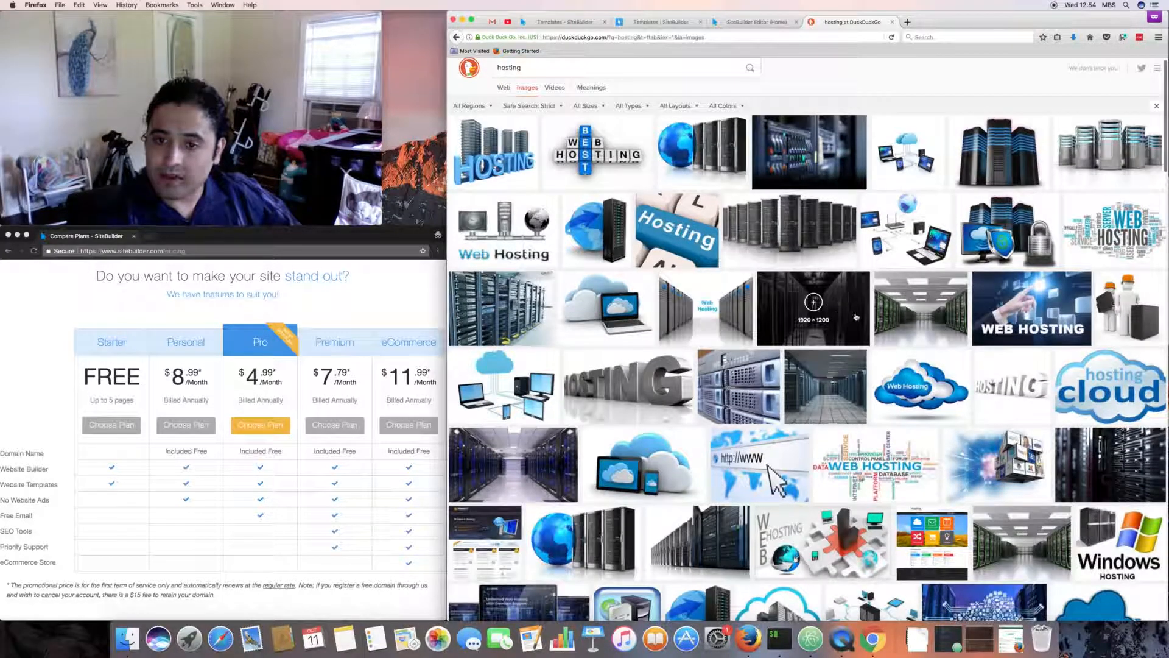
{"action": "left_click", "coordinate": [855, 317]}
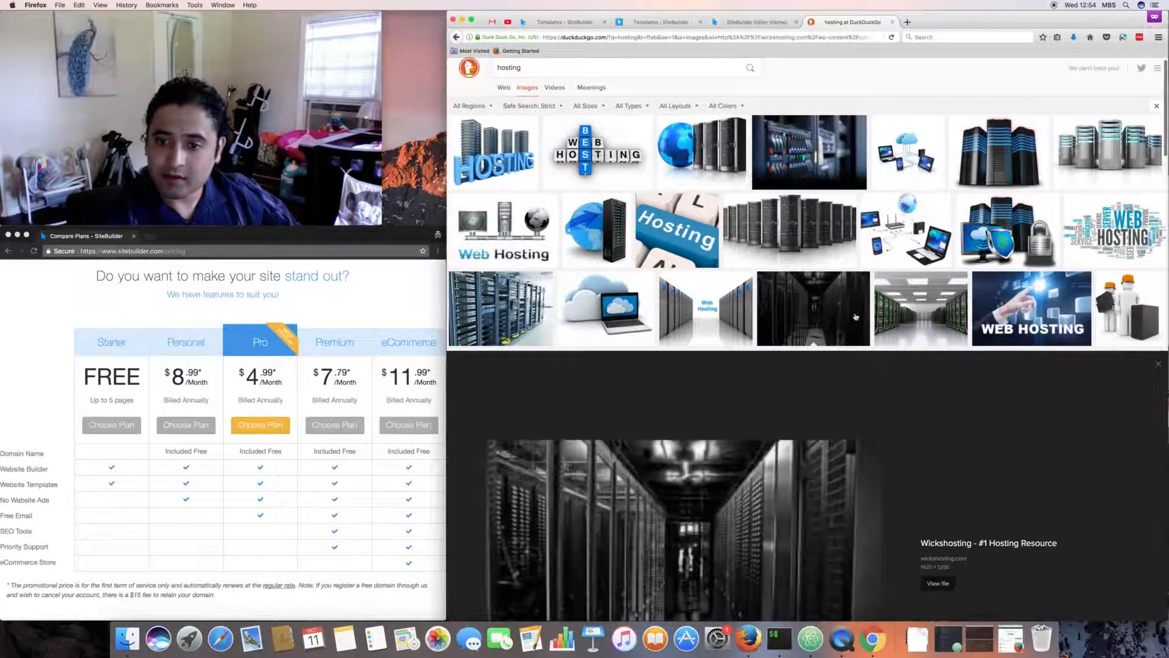
{"action": "right_click", "coordinate": [688, 341]}
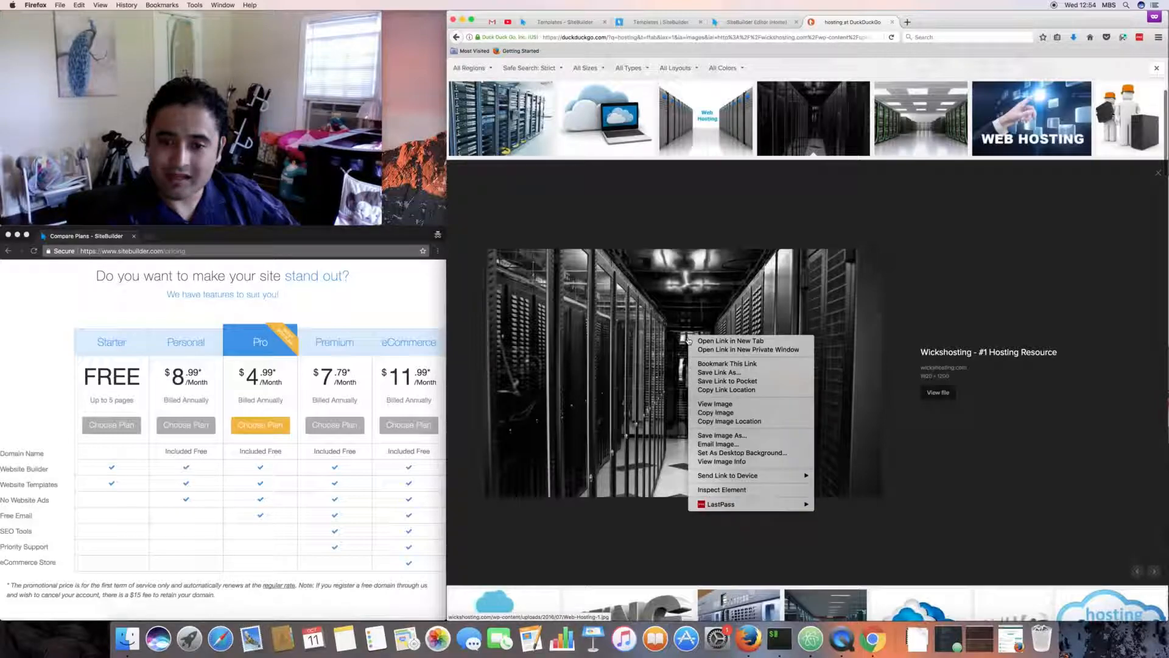
{"action": "left_click", "coordinate": [747, 421]}
Back in the site editor, add the server room picture from its copied link and place it in the banner gallery
{"action": "left_click", "coordinate": [755, 22]}
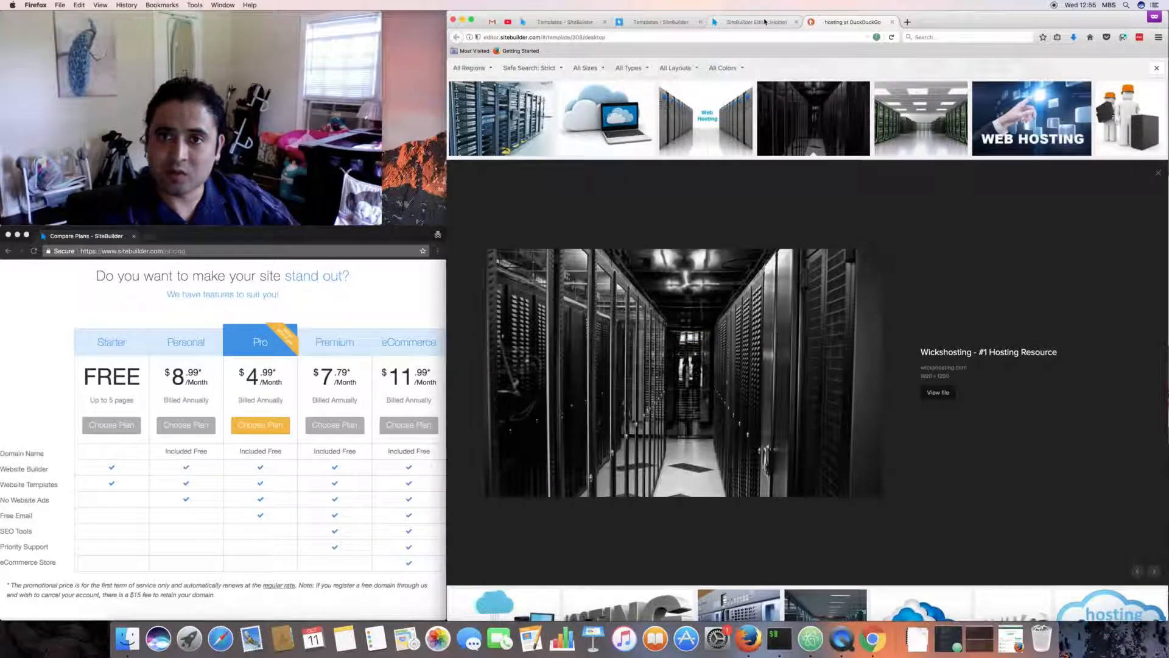
{"action": "left_click", "coordinate": [792, 375]}
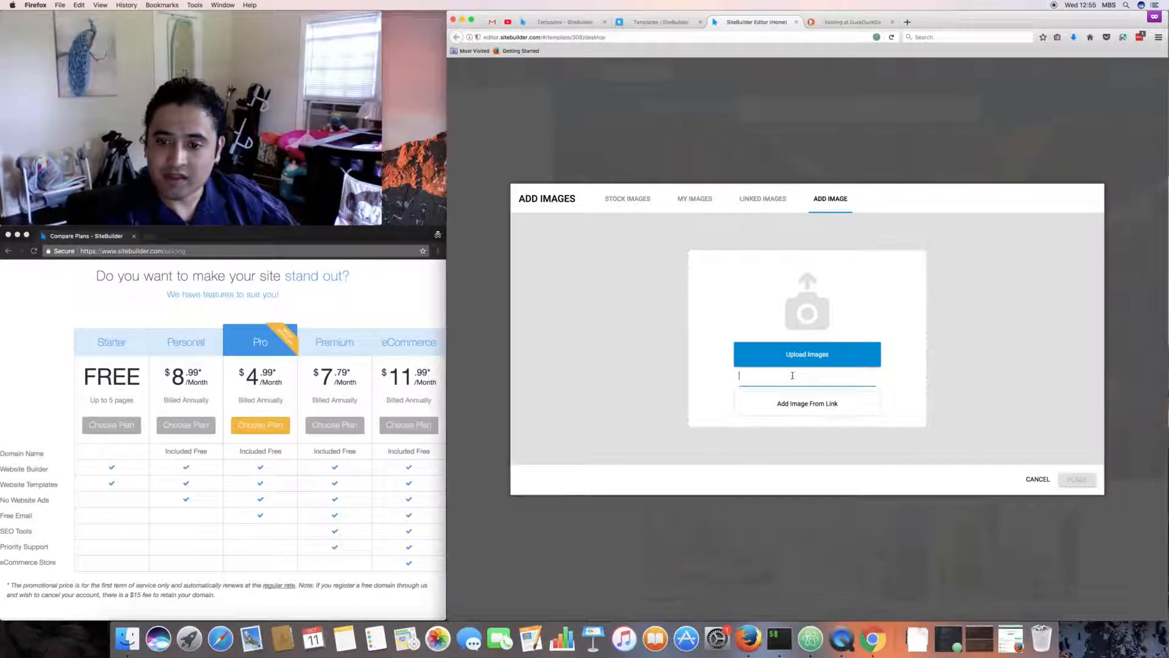
{"action": "key", "text": "super+v"}
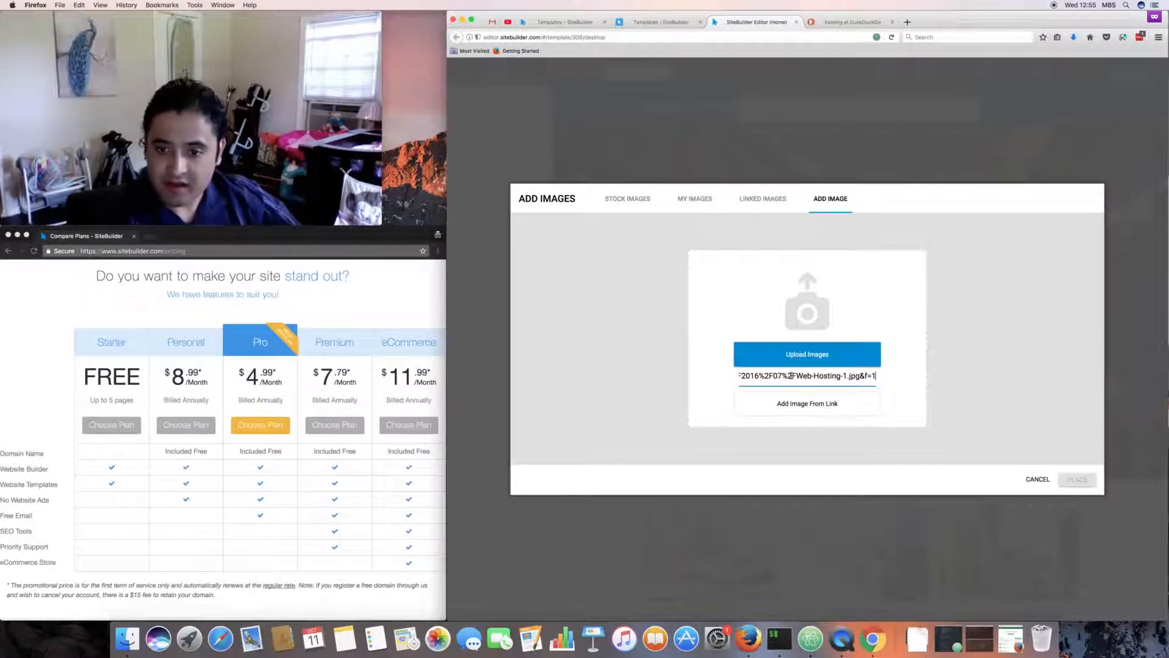
{"action": "left_click", "coordinate": [804, 404]}
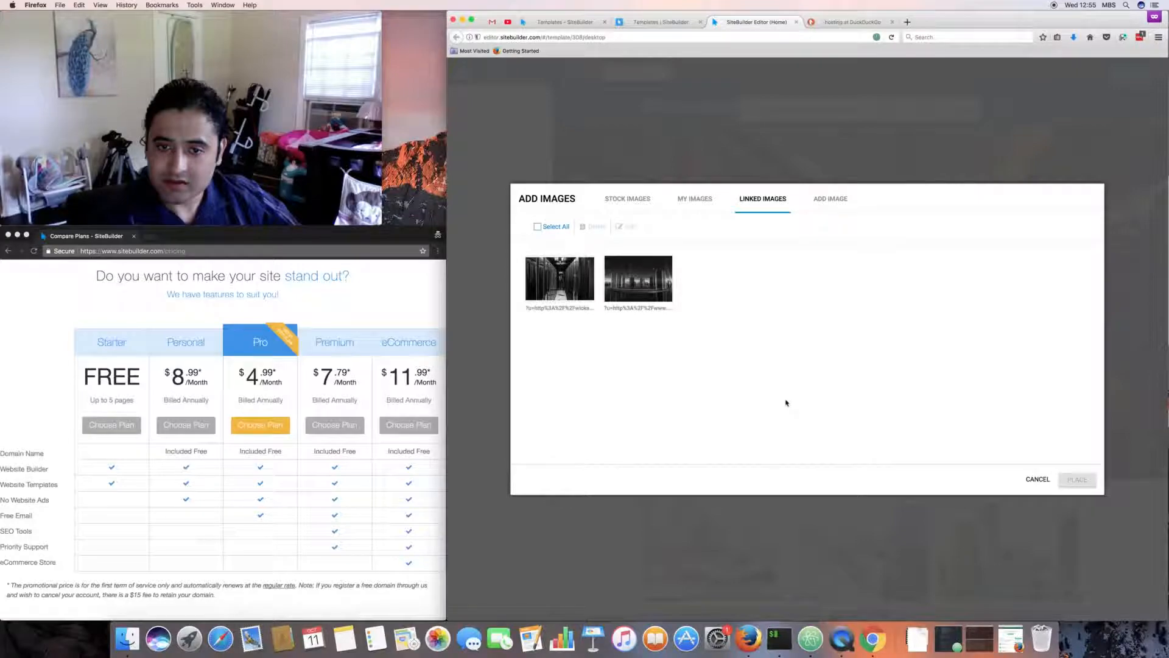
{"action": "left_click", "coordinate": [556, 283]}
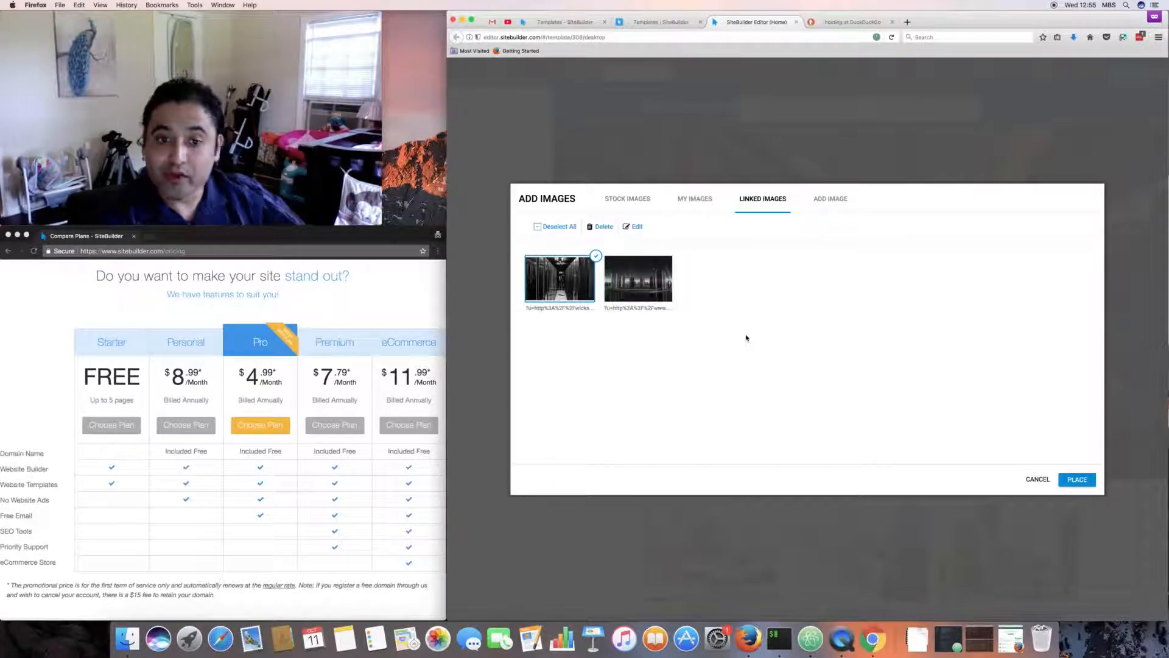
{"action": "left_click", "coordinate": [1075, 479]}
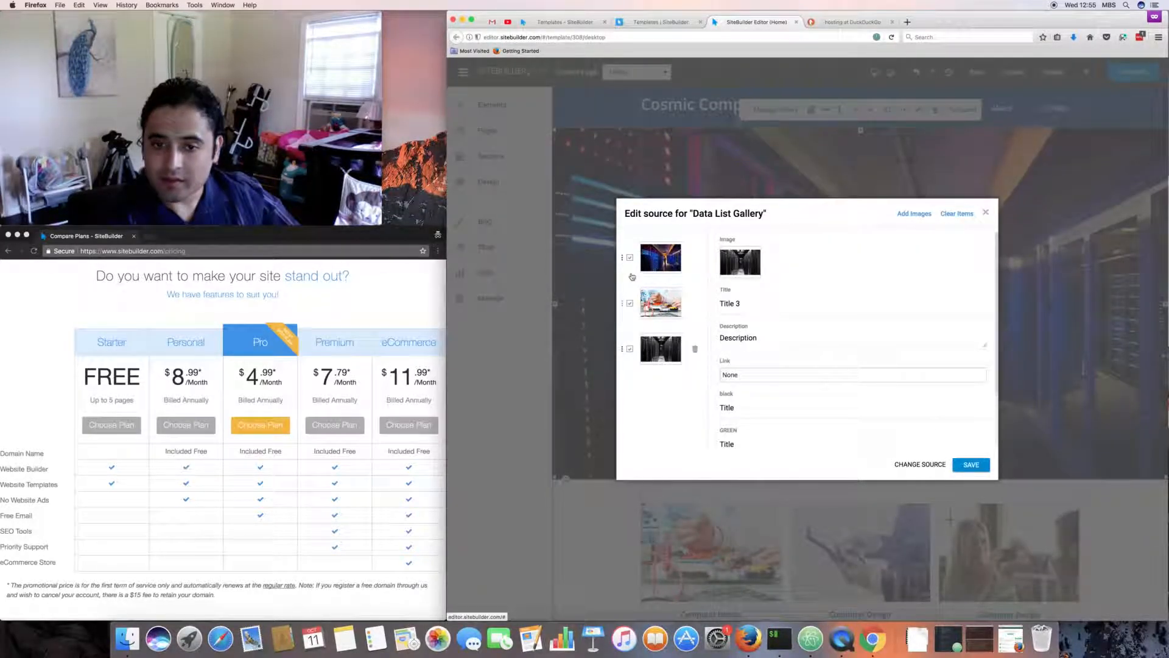
Exclude the second image from the banner gallery and save the gallery's source
{"action": "left_click", "coordinate": [628, 349]}
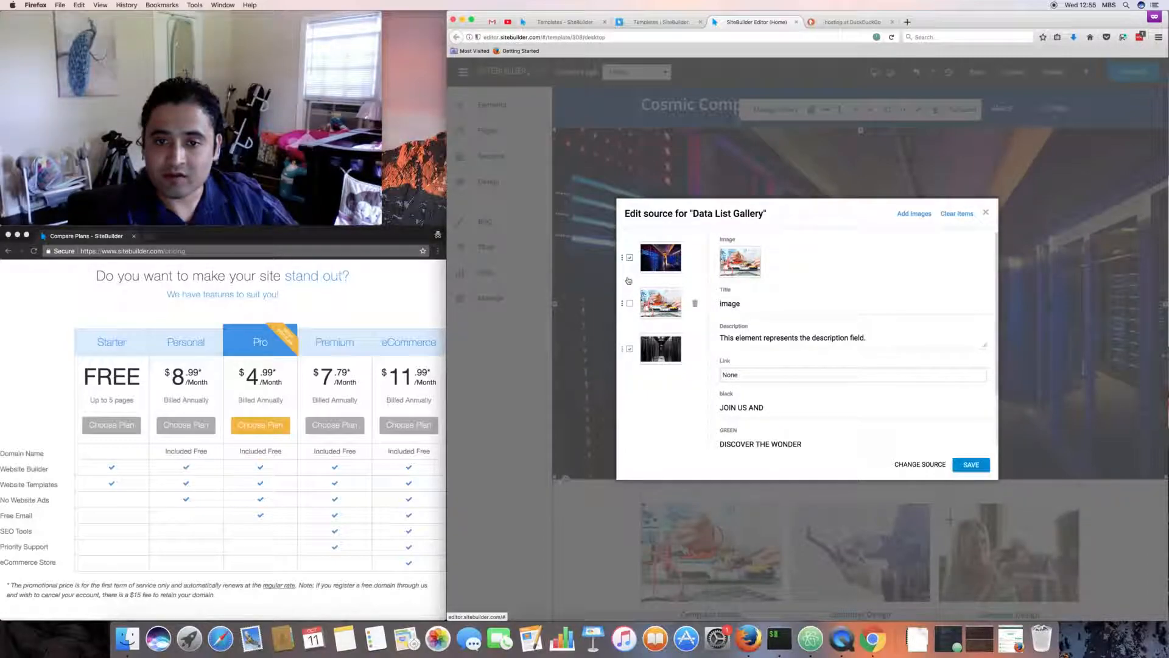
{"action": "left_click", "coordinate": [972, 466]}
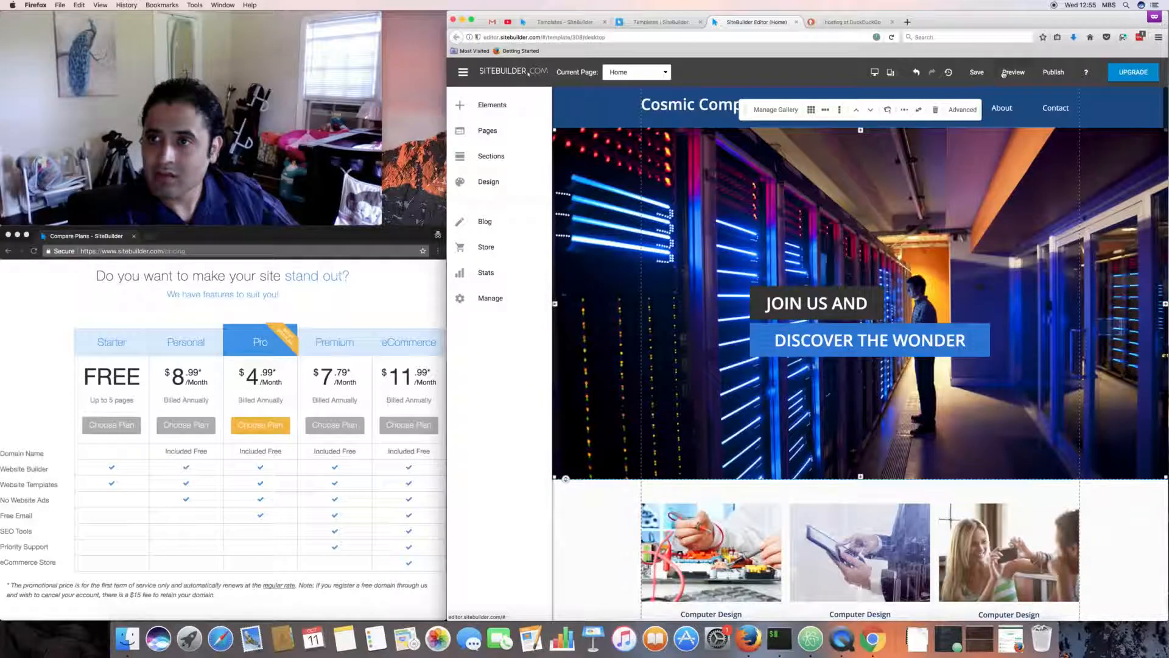
Save the site under the domain name hosting-builder2017
{"action": "left_click", "coordinate": [978, 72]}
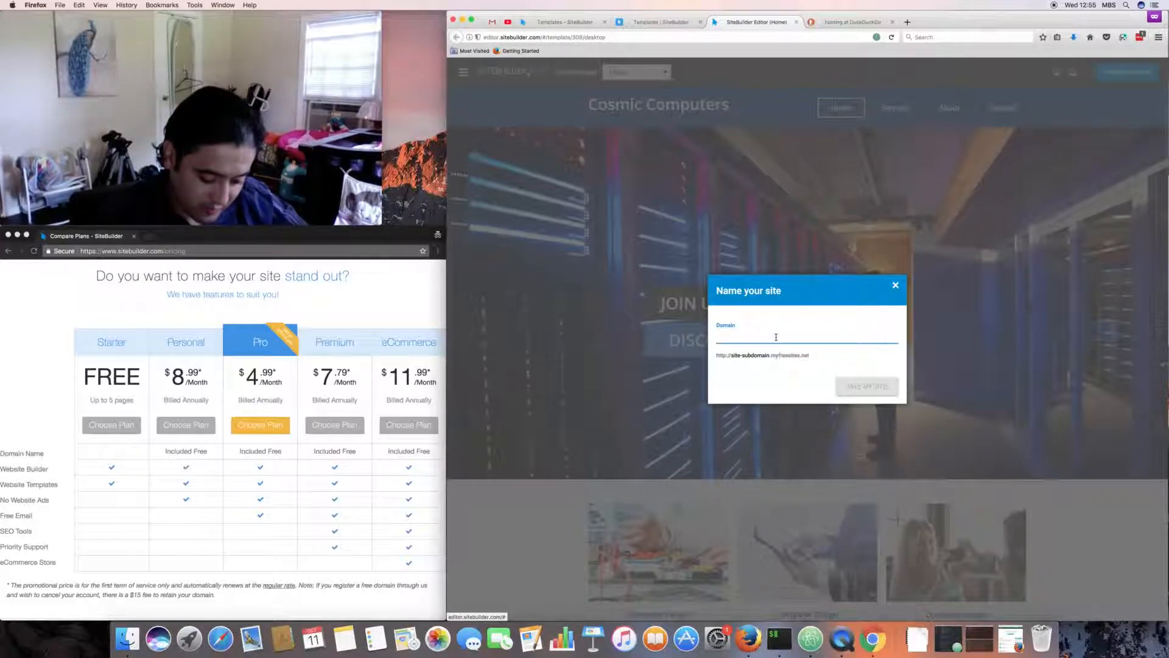
{"action": "type", "text": "builer"}
{"action": "key", "text": "BackSpace"}
{"action": "key", "text": "BackSpace"}
{"action": "key", "text": "BackSpace"}
{"action": "key", "text": "BackSpace"}
{"action": "key", "text": "BackSpace"}
{"action": "key", "text": "BackSpace"}
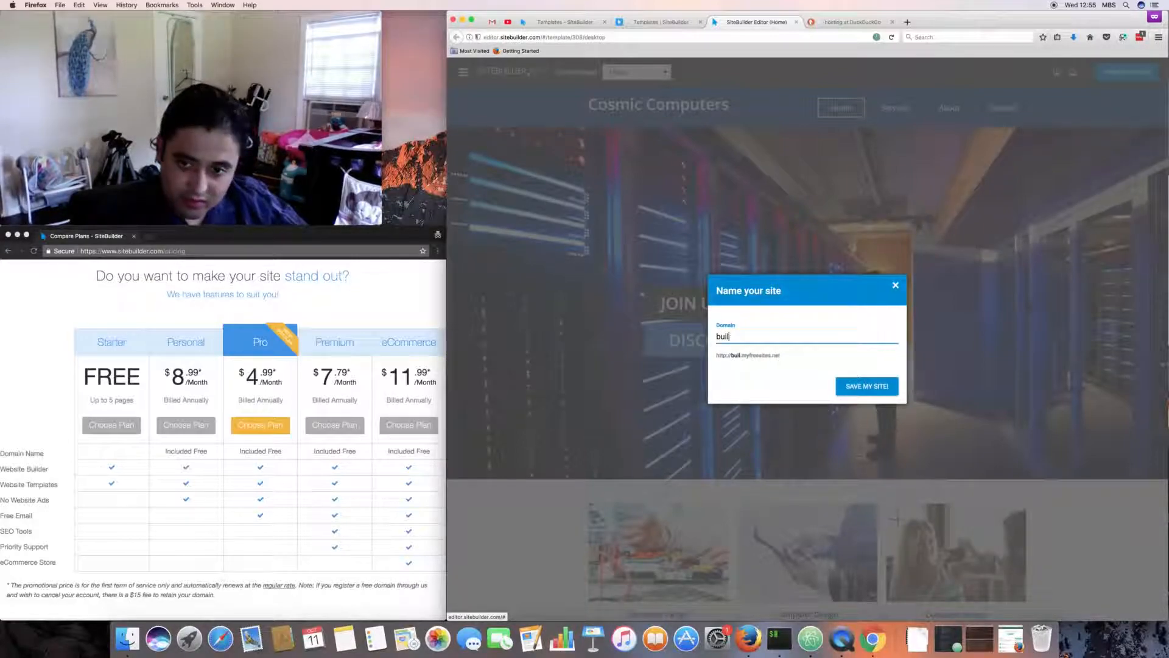
{"action": "type", "text": "hosting"}
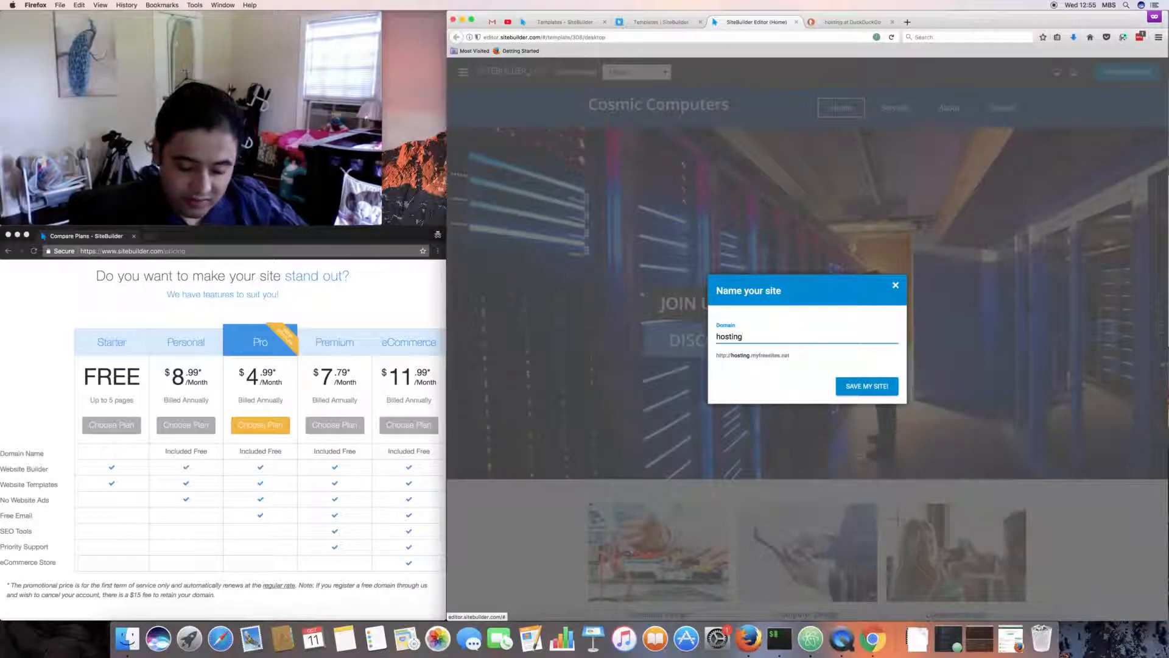
{"action": "type", "text": "-builder2017"}
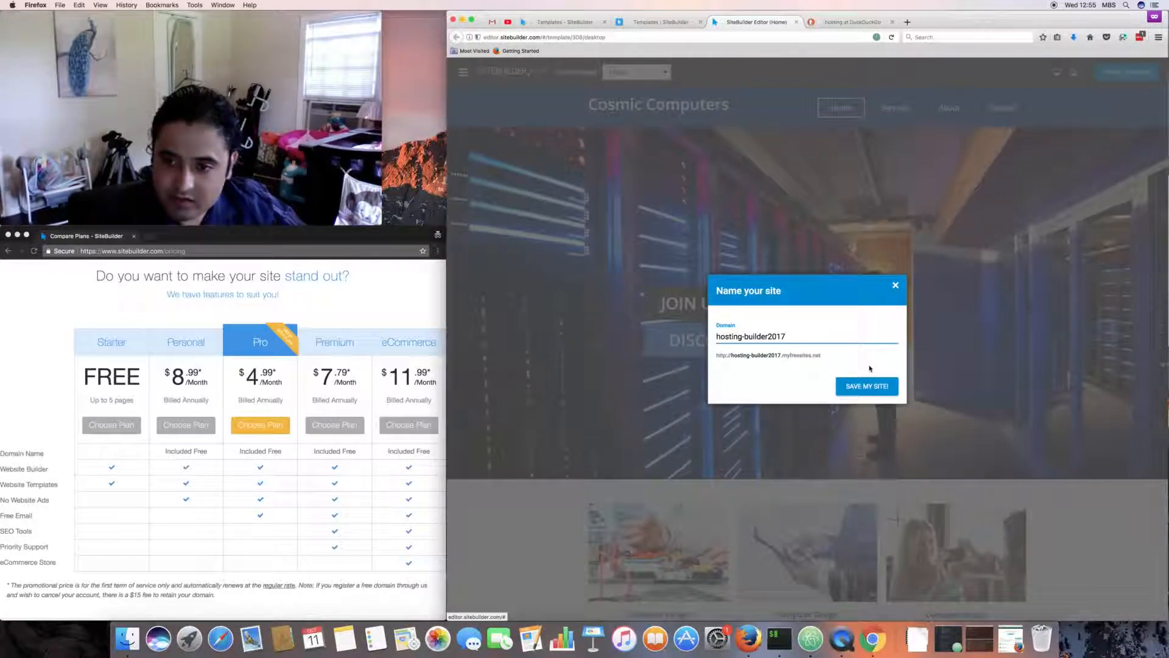
{"action": "left_click", "coordinate": [866, 383]}
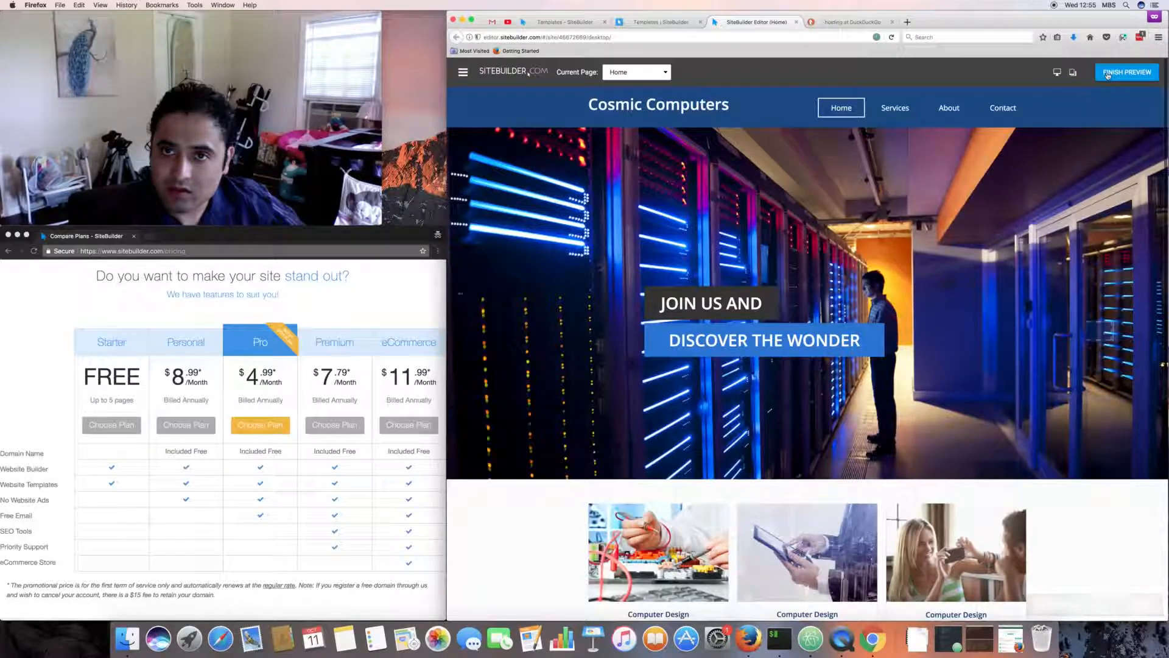
Try to open builder-hosting2017.freesites.com in a new tab and return to the site editor
{"action": "left_click", "coordinate": [907, 22]}
{"action": "type", "text": "builder"}
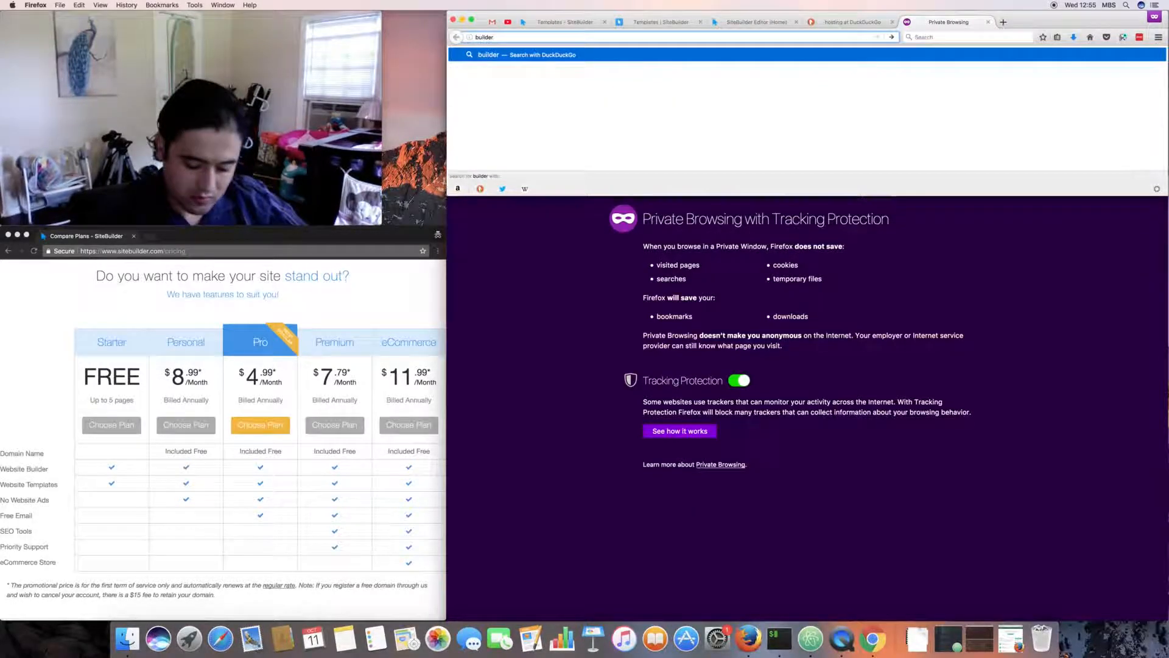
{"action": "type", "text": "-hosting2"}
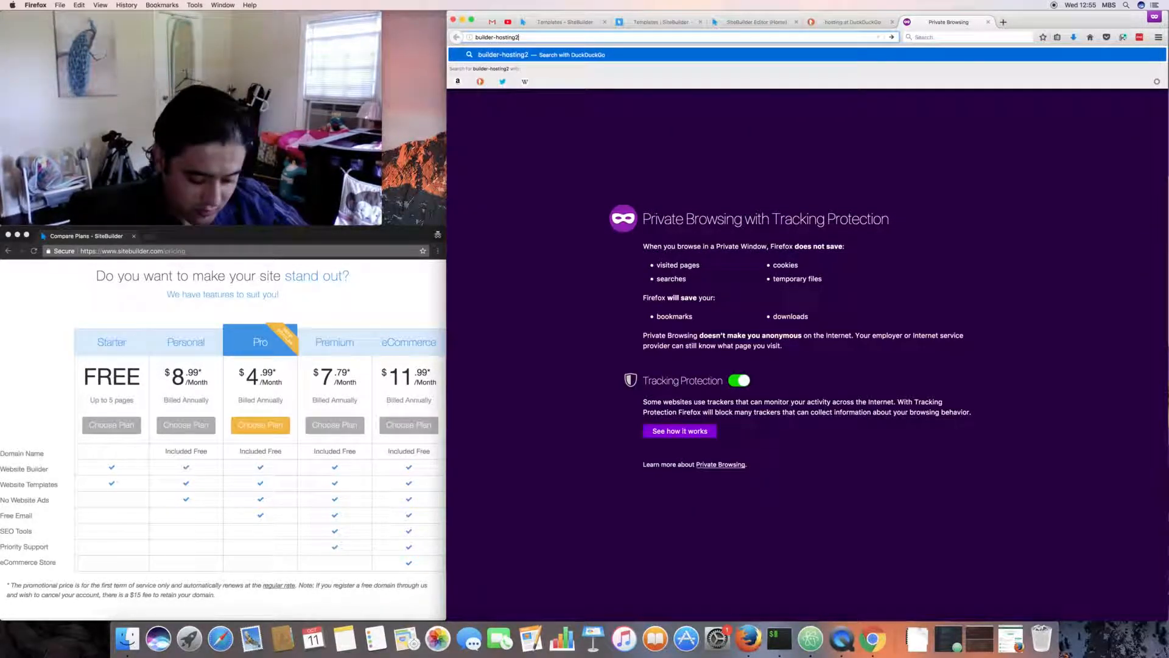
{"action": "type", "text": "017.freesites.com"}
{"action": "key", "text": "Return"}
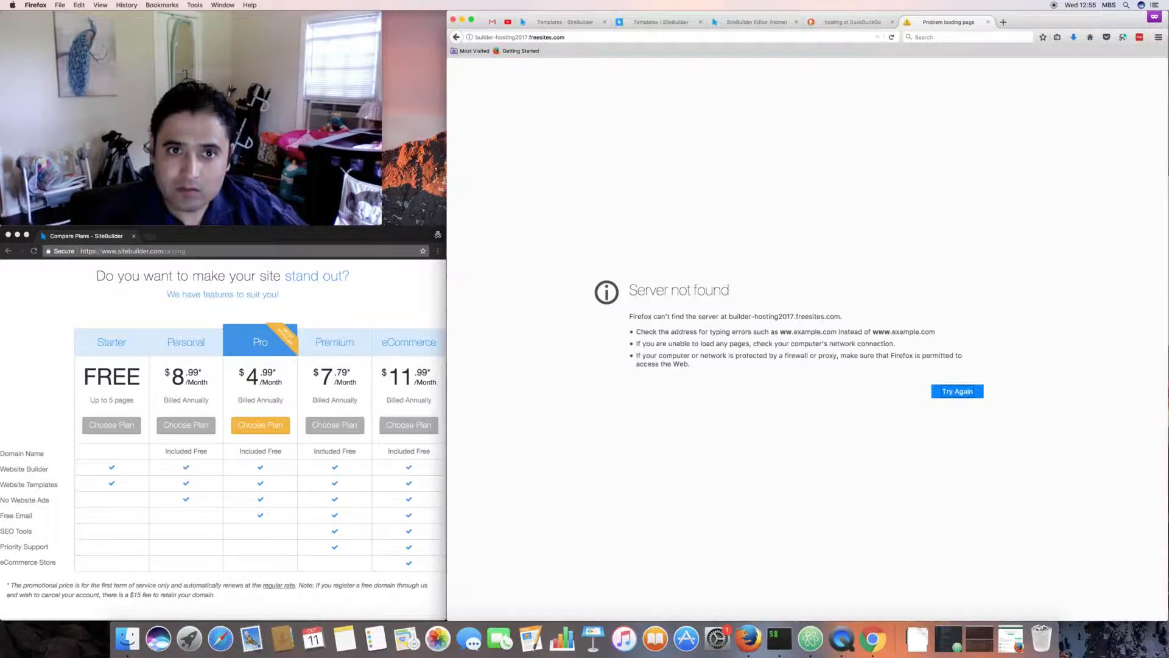
{"action": "left_click", "coordinate": [819, 22]}
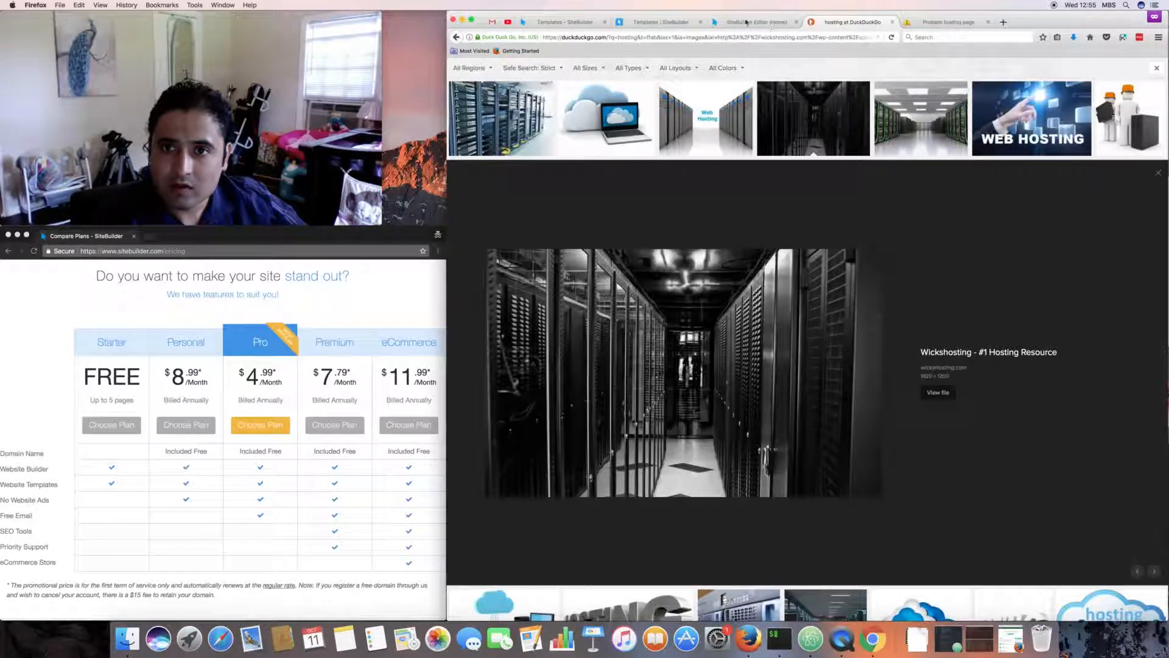
{"action": "left_click", "coordinate": [761, 23]}
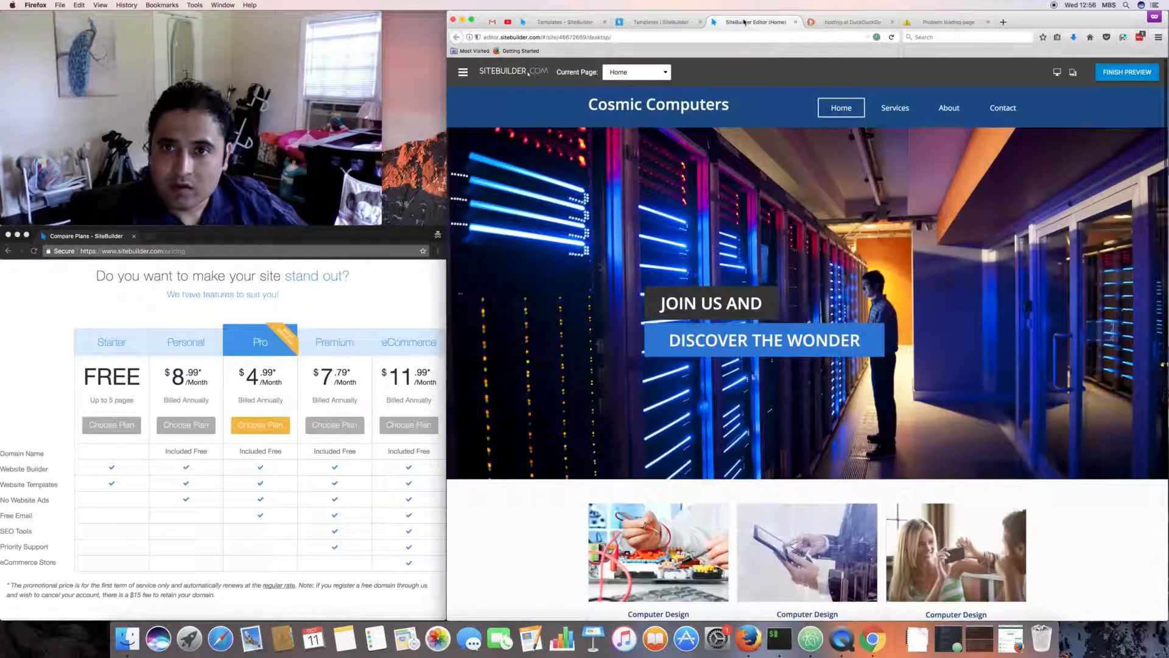
Finish the preview, look at the site's advanced management settings and close them without changes
{"action": "left_click", "coordinate": [1109, 73]}
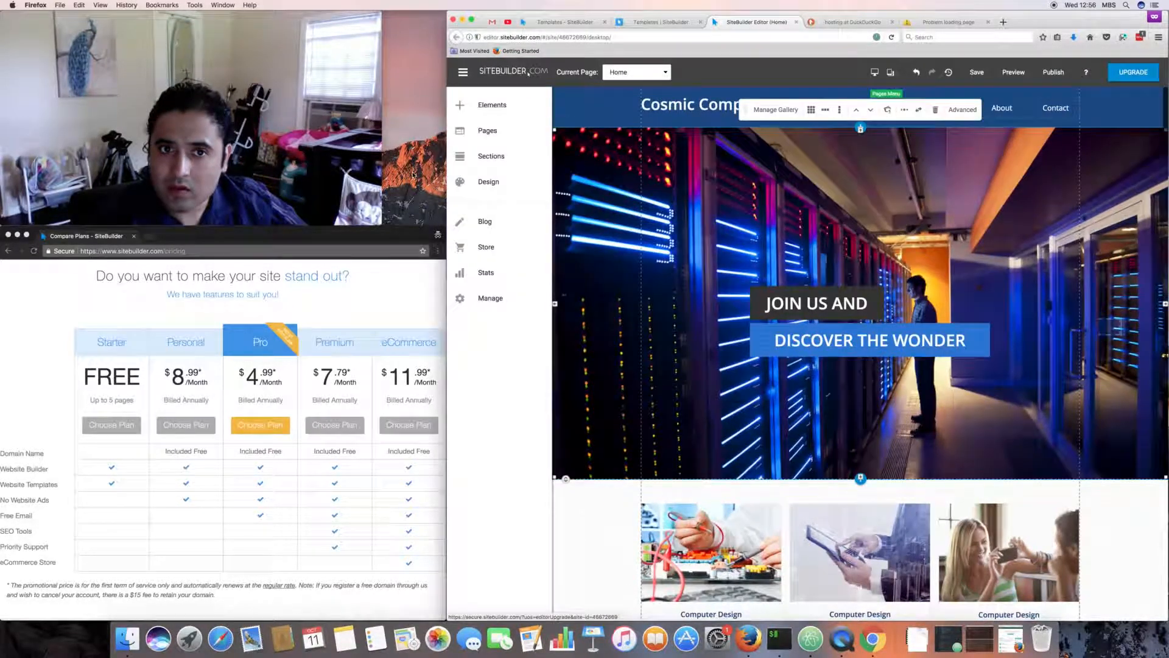
{"action": "left_click", "coordinate": [490, 298]}
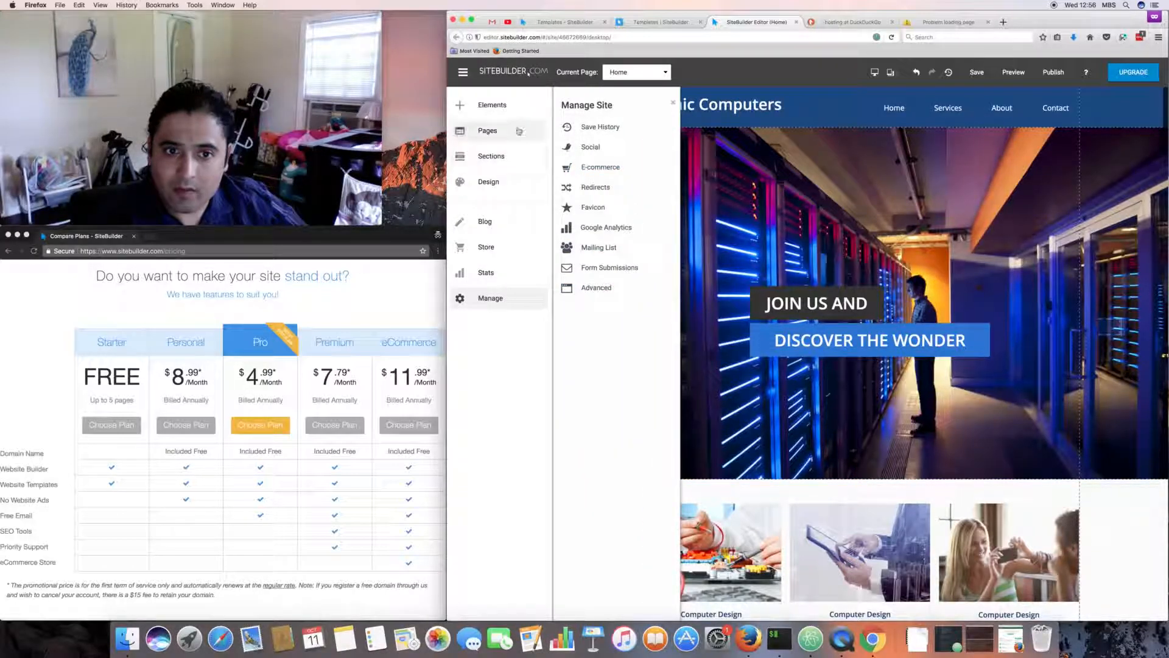
{"action": "left_click", "coordinate": [596, 290]}
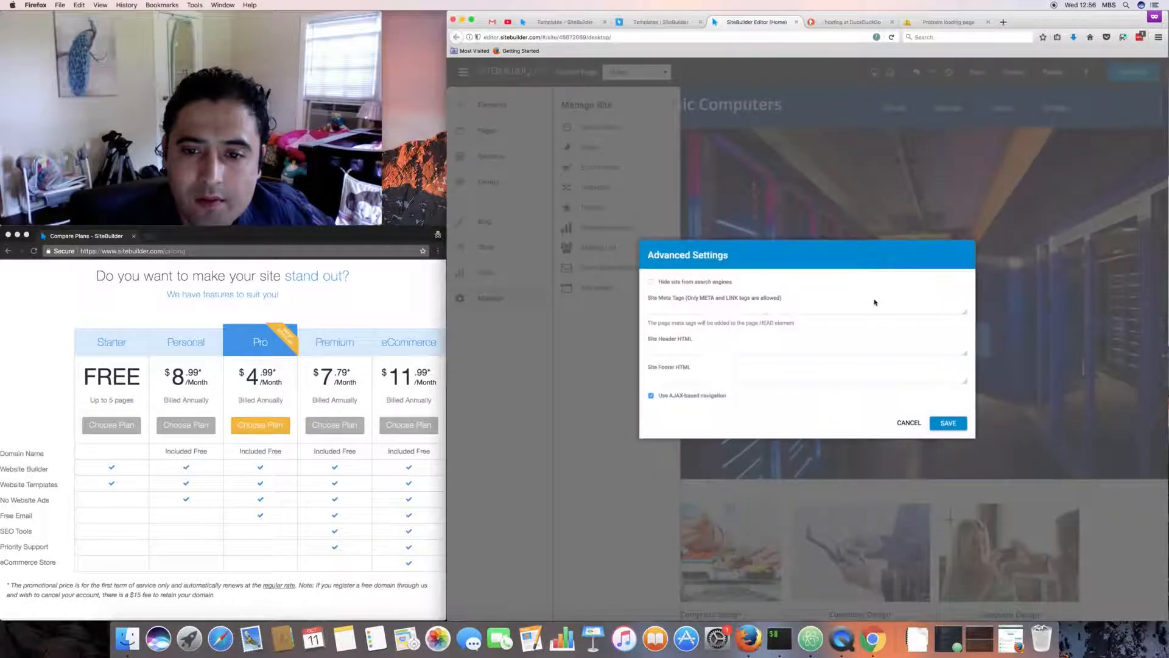
{"action": "left_click", "coordinate": [909, 422]}
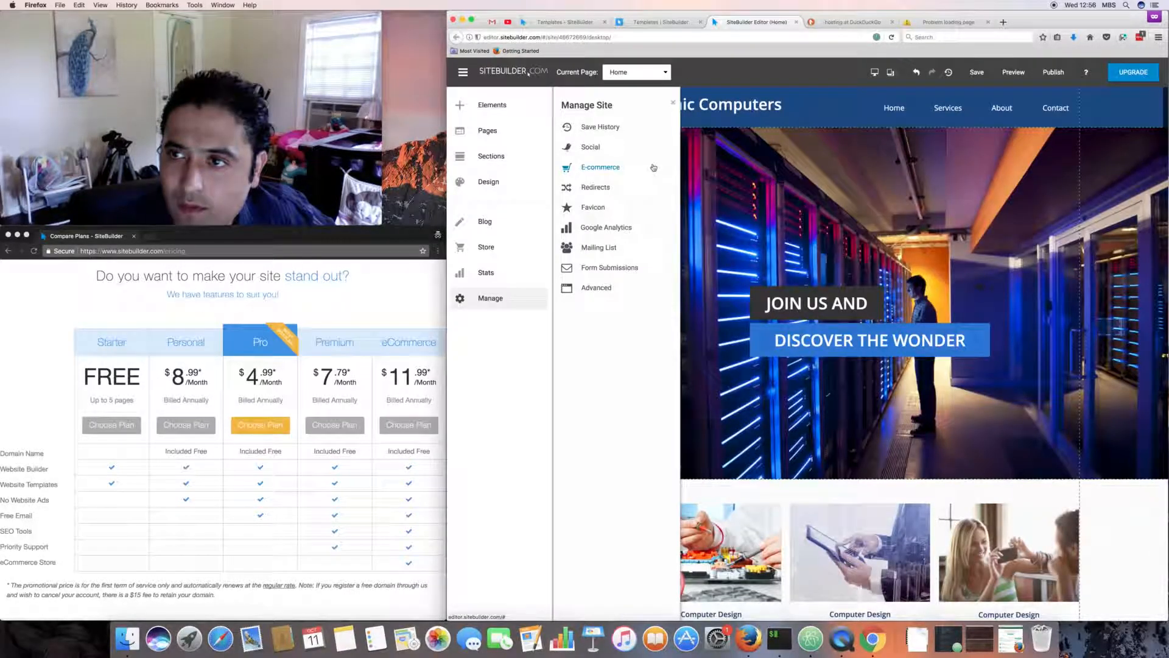
Start publishing the site and select the web address shown in the publishing dialog
{"action": "left_click", "coordinate": [1053, 73]}
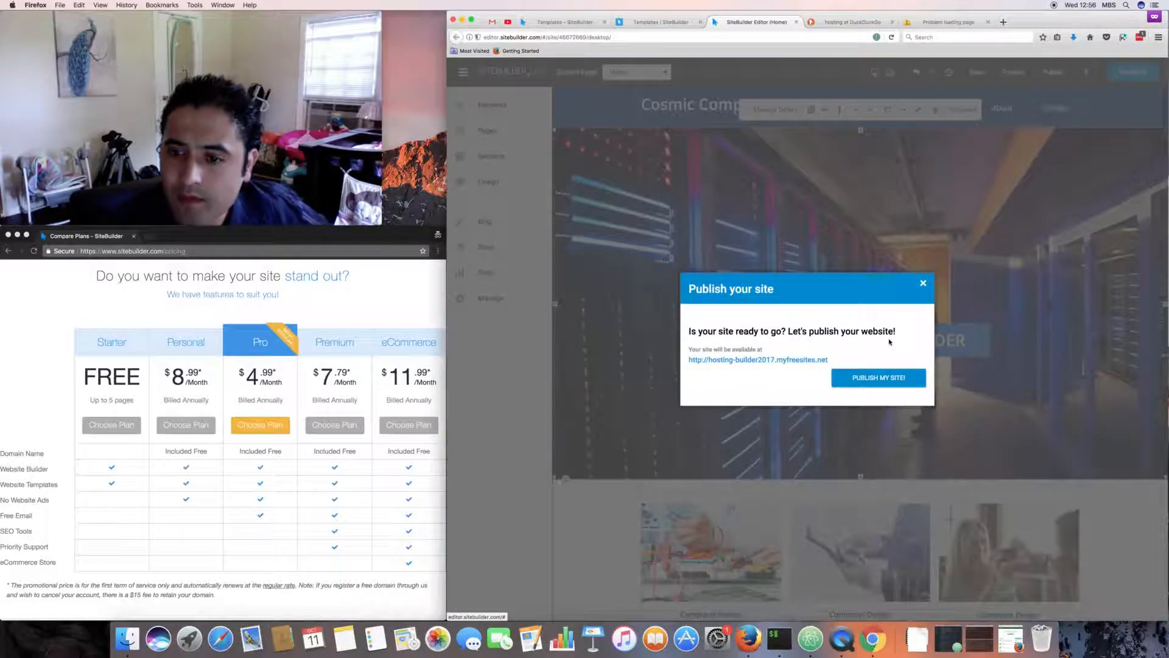
{"action": "triple_click", "coordinate": [754, 360]}
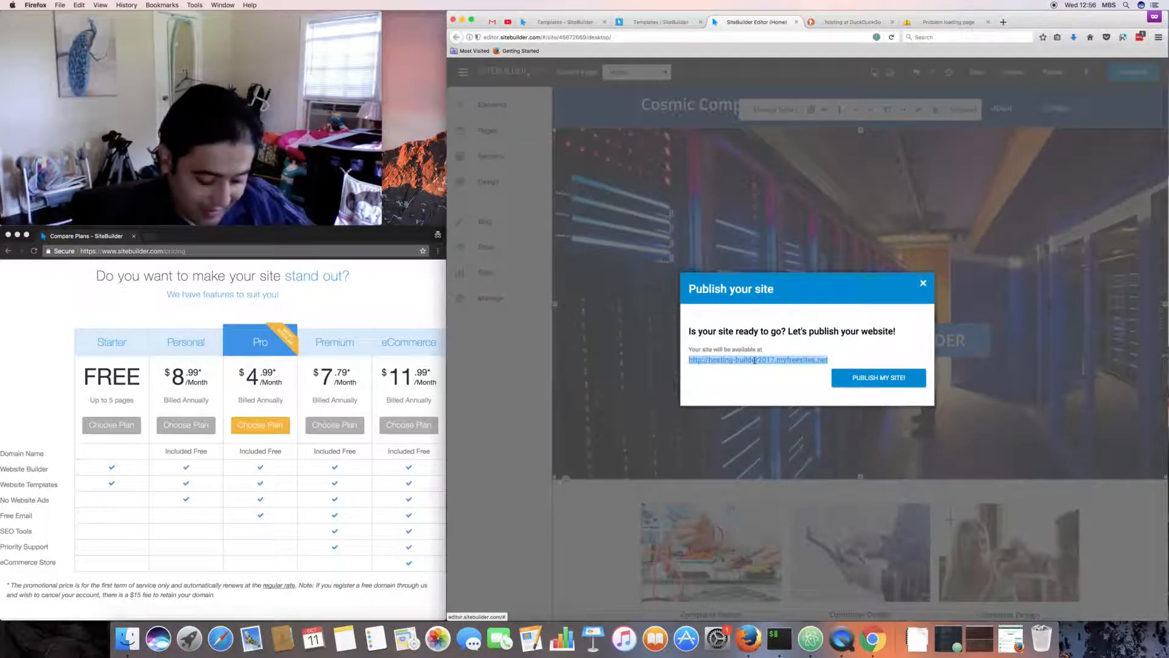
Try to load the copied site address in the failed page's tab and go back to the site editor
{"action": "left_click", "coordinate": [949, 22]}
{"action": "left_click", "coordinate": [594, 39]}
{"action": "type", "text": "https://images.duckduckgo.com/iu/?u=http%3A%2F%2Fwickshosting.com%2Fwp-content%2Fuploads%2F2016%2F07%2FWeb-Hosting-1.jpg&f=1"}
{"action": "key", "text": "Return"}
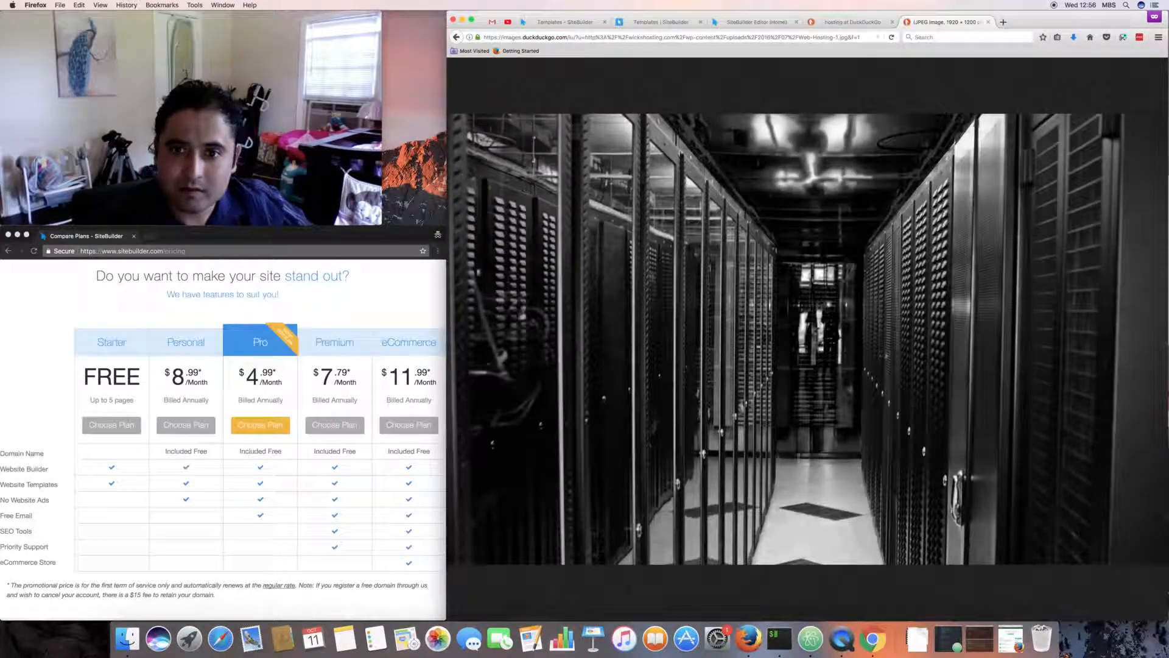
{"action": "left_click", "coordinate": [700, 35]}
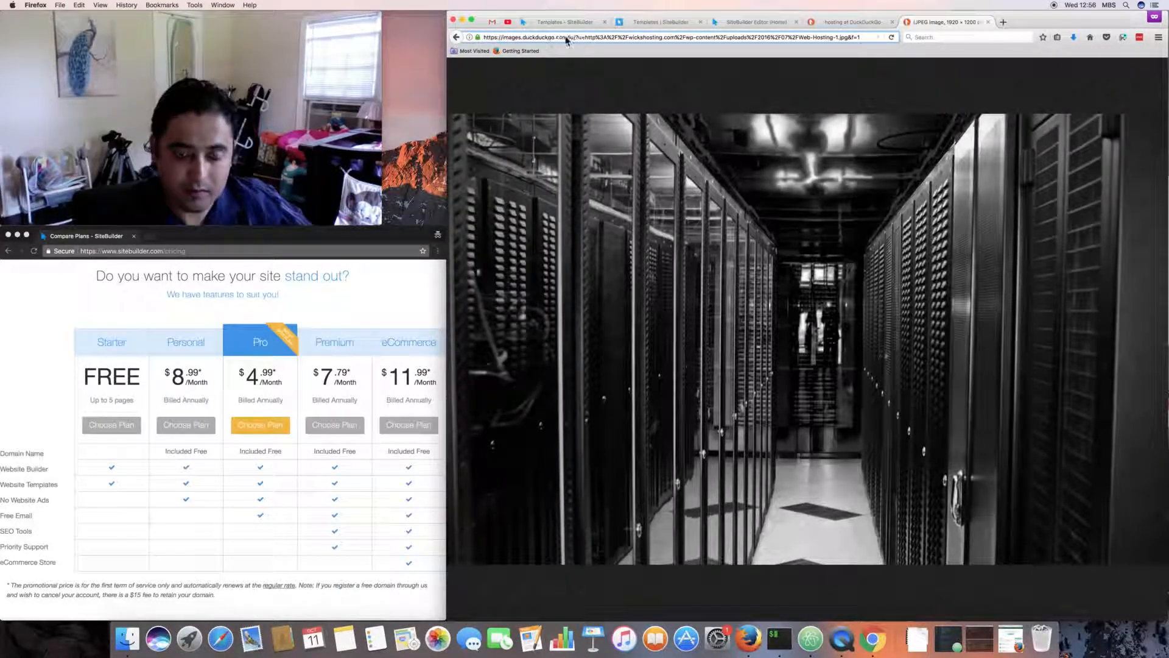
{"action": "left_click", "coordinate": [852, 22]}
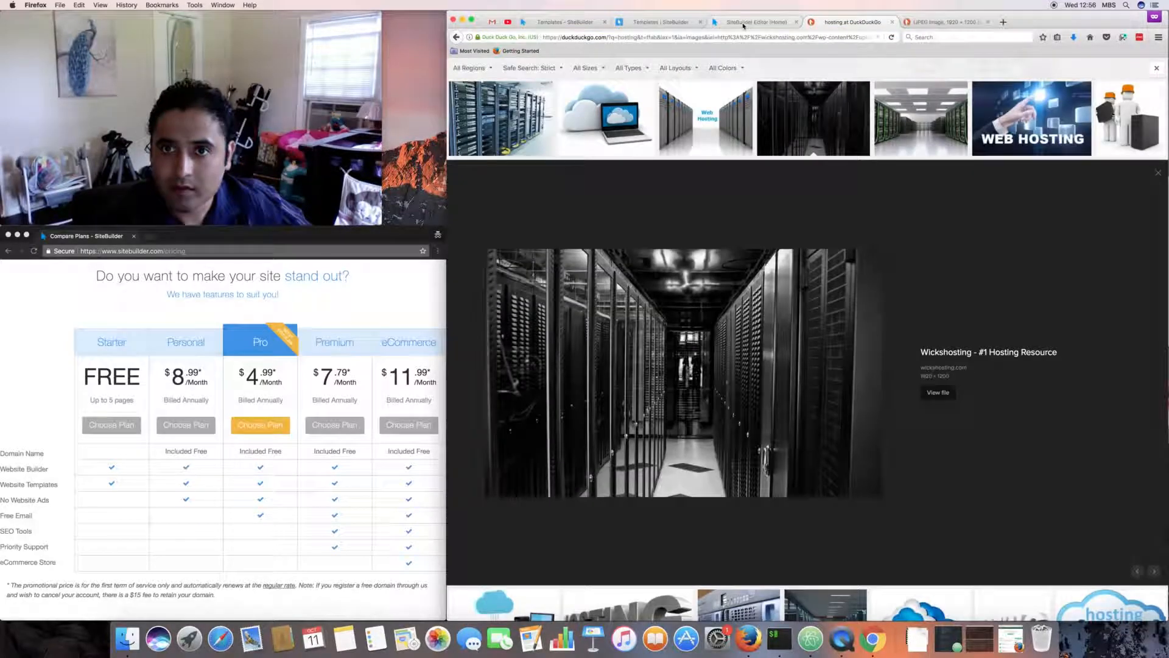
{"action": "left_click", "coordinate": [744, 24]}
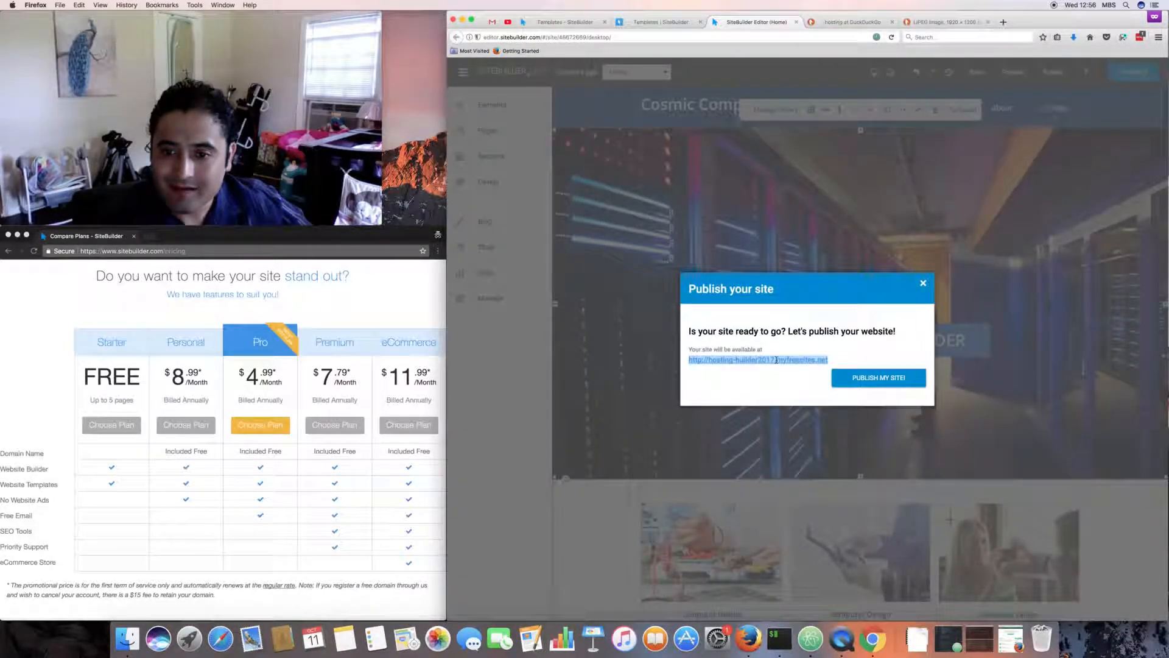
Open the site address from the publishing dialog in a new tab and view that page
{"action": "right_click", "coordinate": [779, 359]}
{"action": "left_click", "coordinate": [828, 373]}
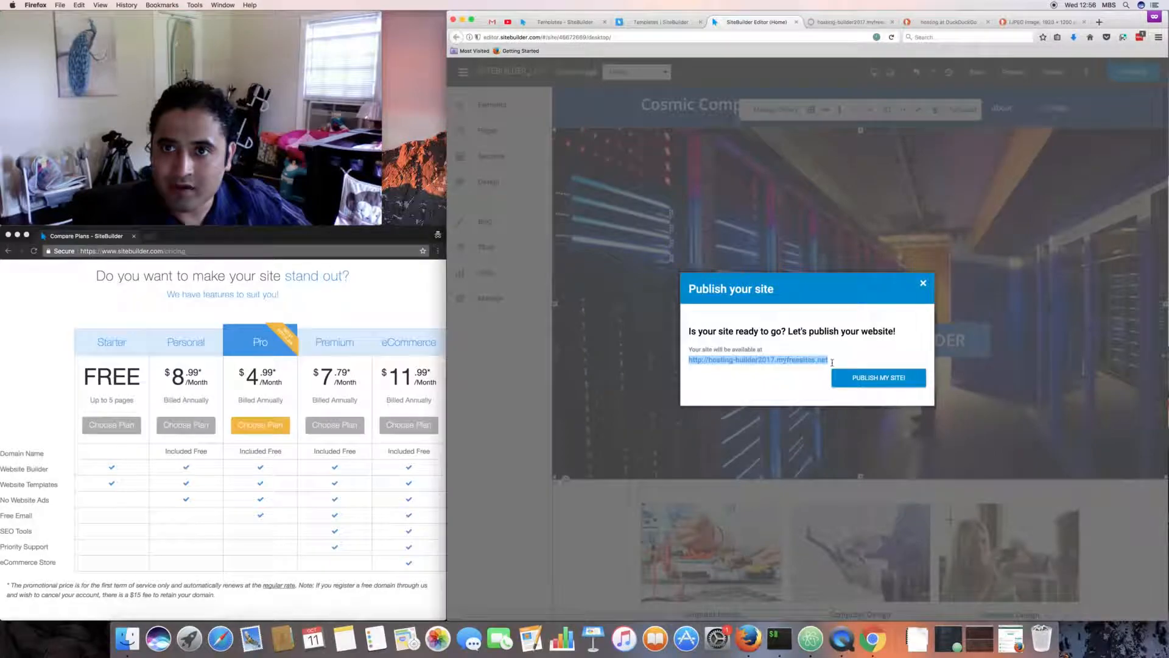
{"action": "left_click", "coordinate": [843, 23]}
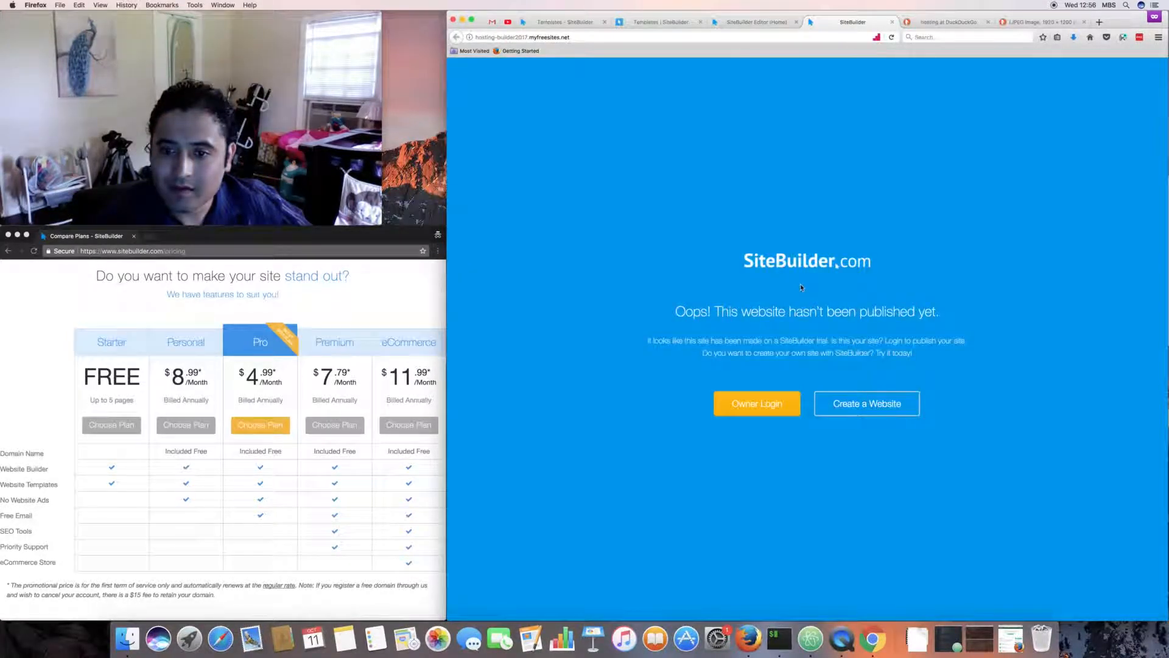
Back in the site editor, publish the site and dismiss the recommendation survey
{"action": "left_click", "coordinate": [759, 22]}
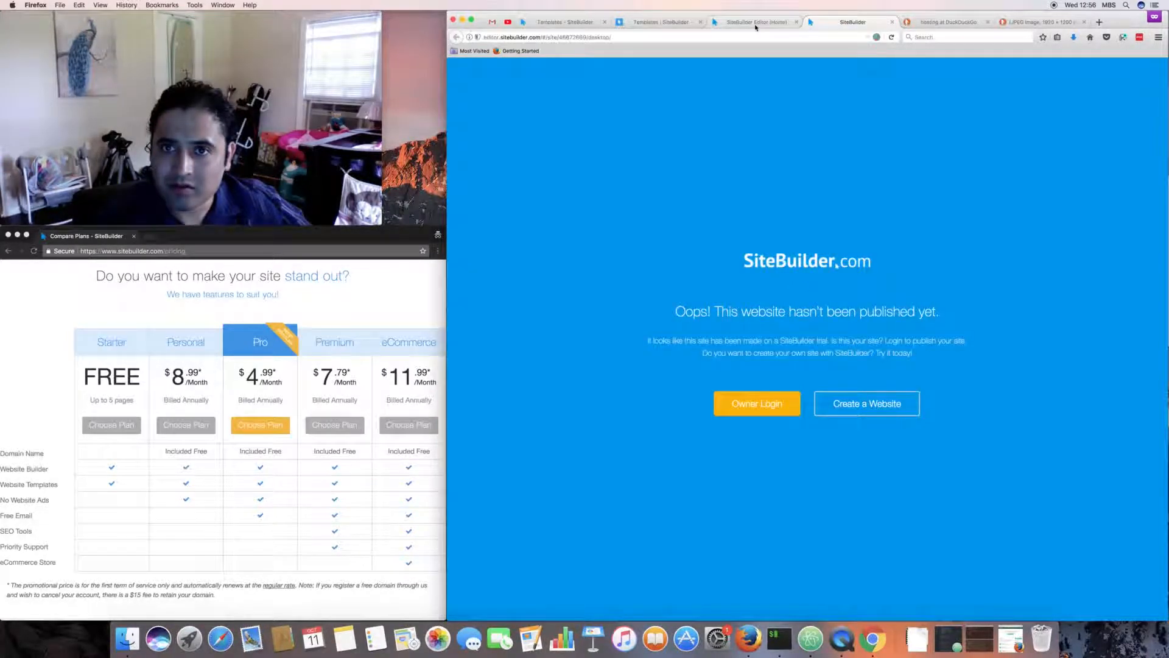
{"action": "left_click", "coordinate": [856, 375]}
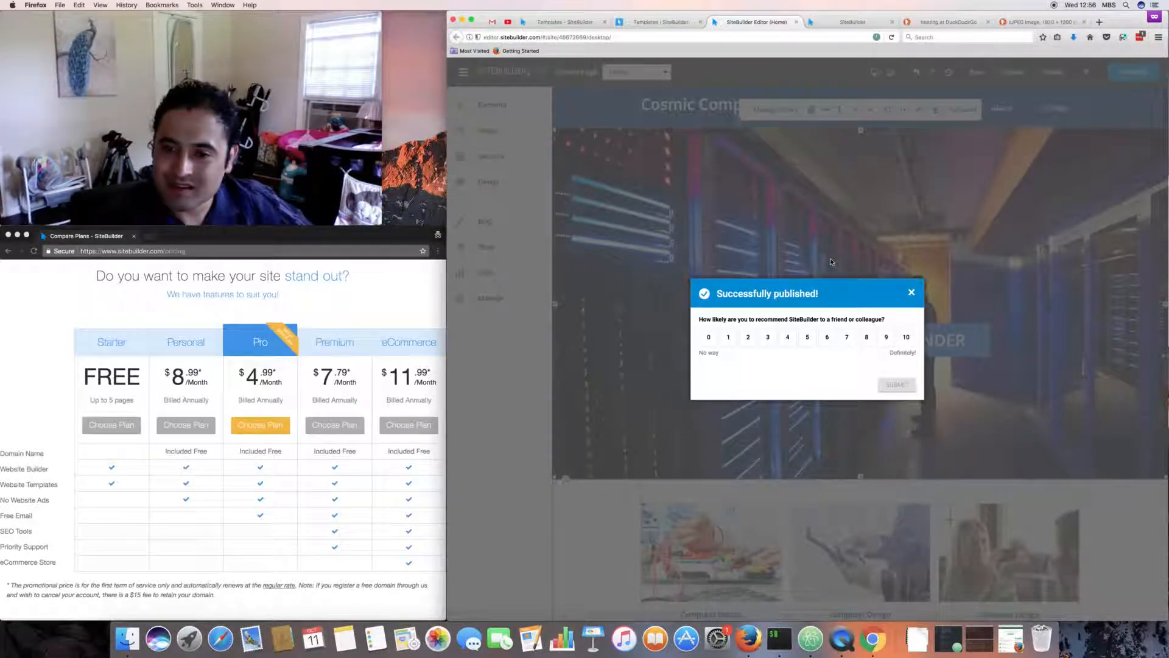
{"action": "left_click", "coordinate": [911, 292]}
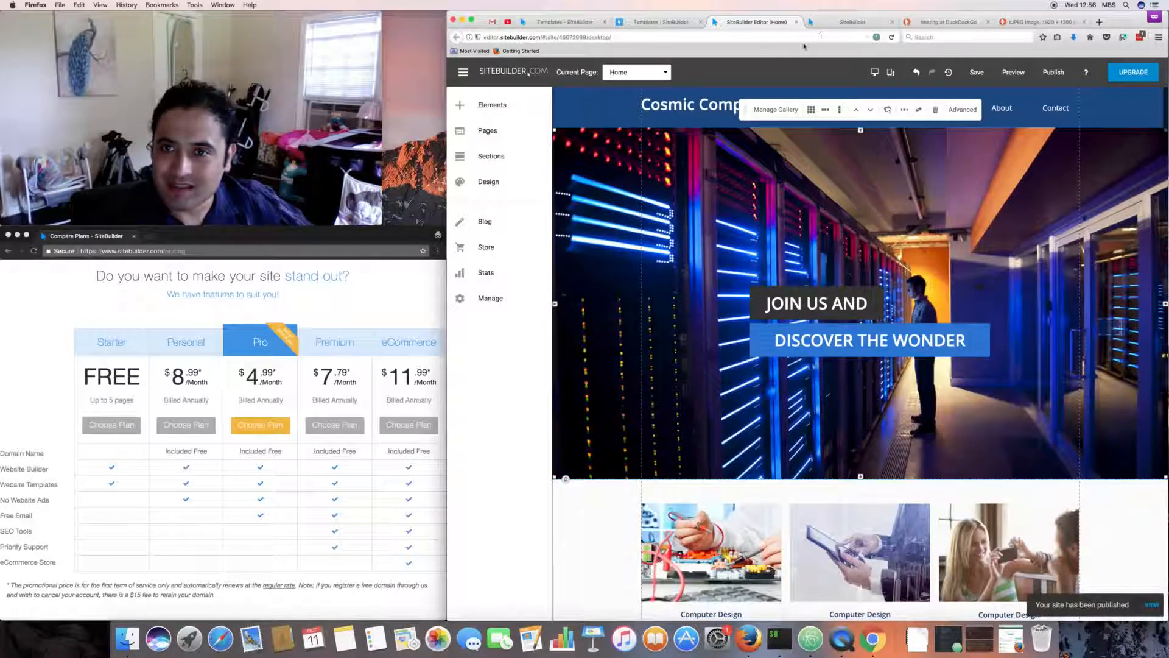
Reload the live site in its own tab and look over the published Home page
{"action": "scroll", "coordinate": [829, 92], "scroll_direction": "down", "scroll_amount": 1}
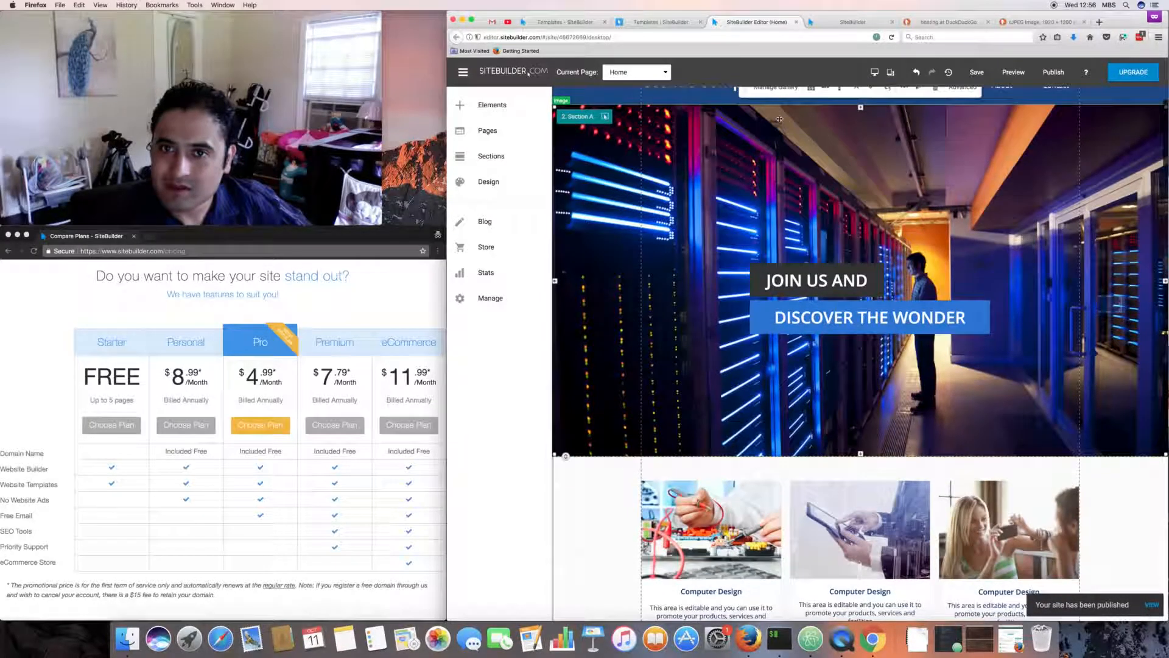
{"action": "left_click", "coordinate": [837, 27]}
{"action": "left_click", "coordinate": [892, 38]}
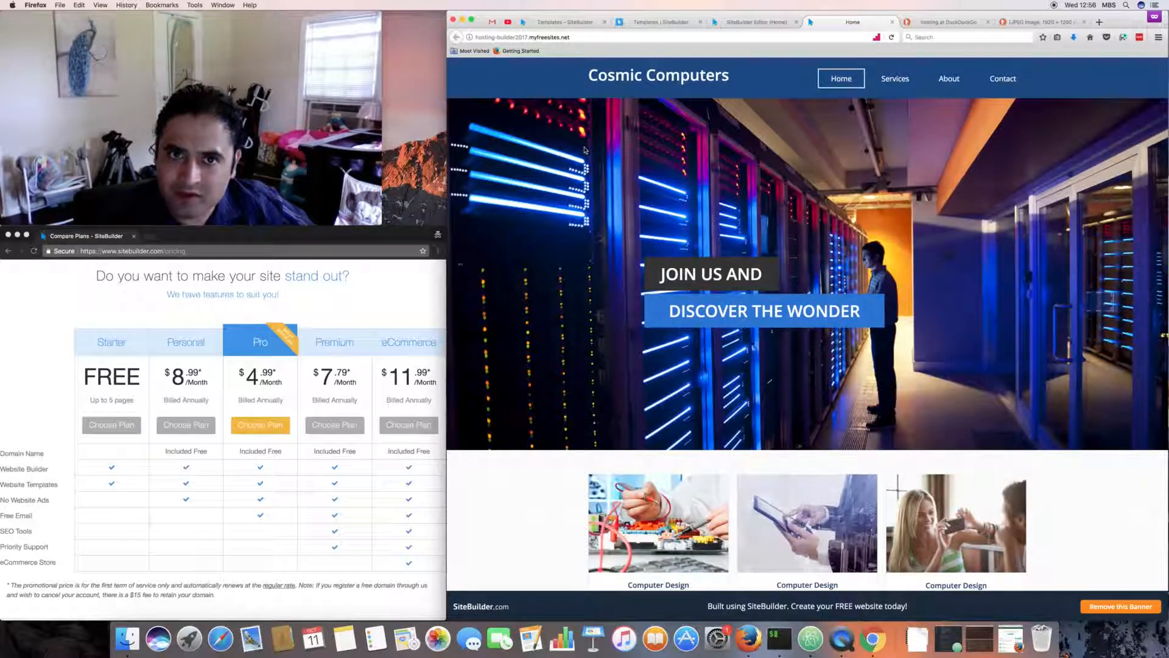
{"action": "scroll", "coordinate": [587, 221], "scroll_direction": "down", "scroll_amount": 2}
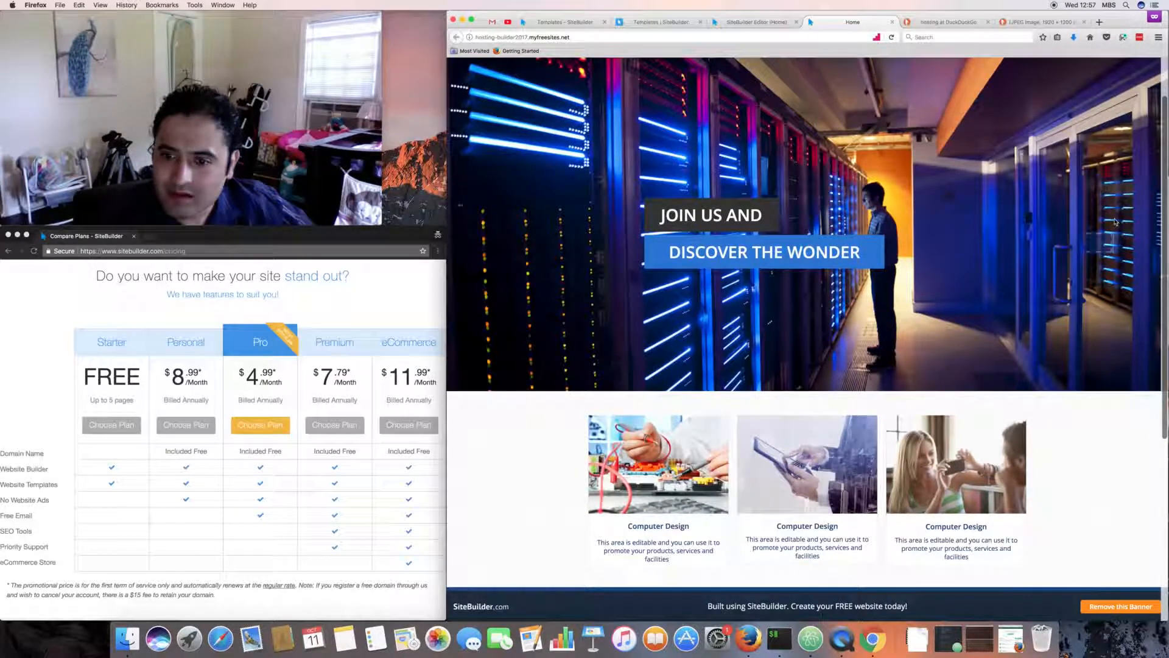
{"action": "scroll", "coordinate": [1015, 233], "scroll_direction": "up", "scroll_amount": 2}
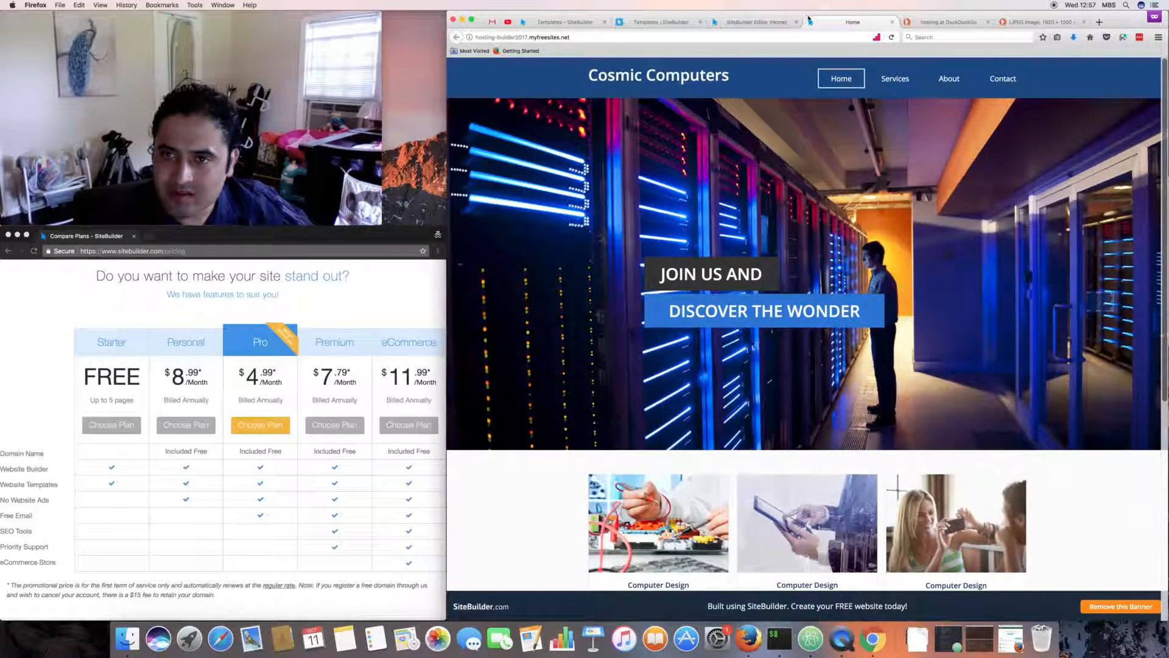
Return to the site editor and examine the banner gallery's image and gallery options
{"action": "left_click", "coordinate": [754, 22]}
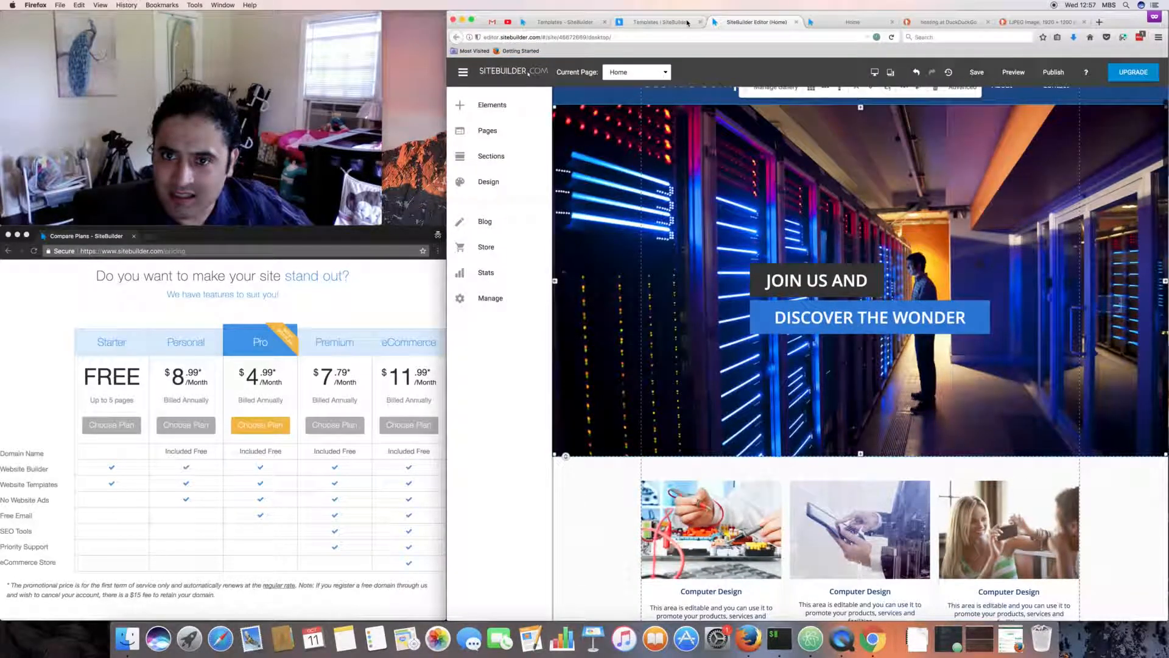
{"action": "left_click", "coordinate": [595, 240]}
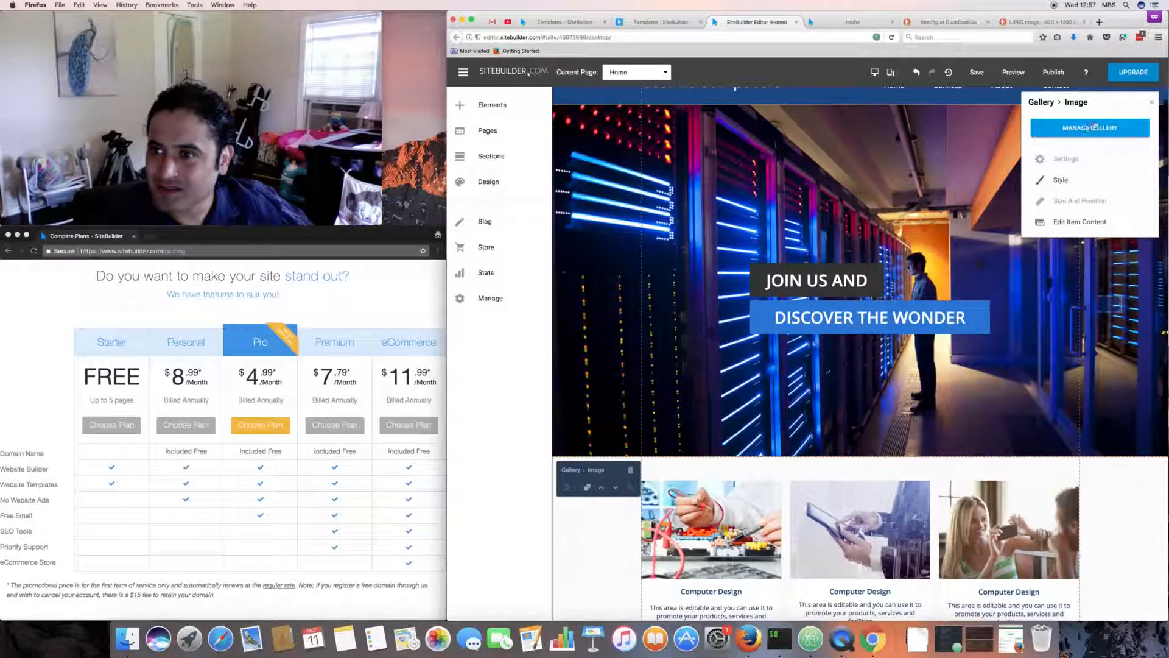
{"action": "left_click", "coordinate": [1040, 102]}
{"action": "scroll", "coordinate": [901, 353], "scroll_direction": "up", "scroll_amount": 1}
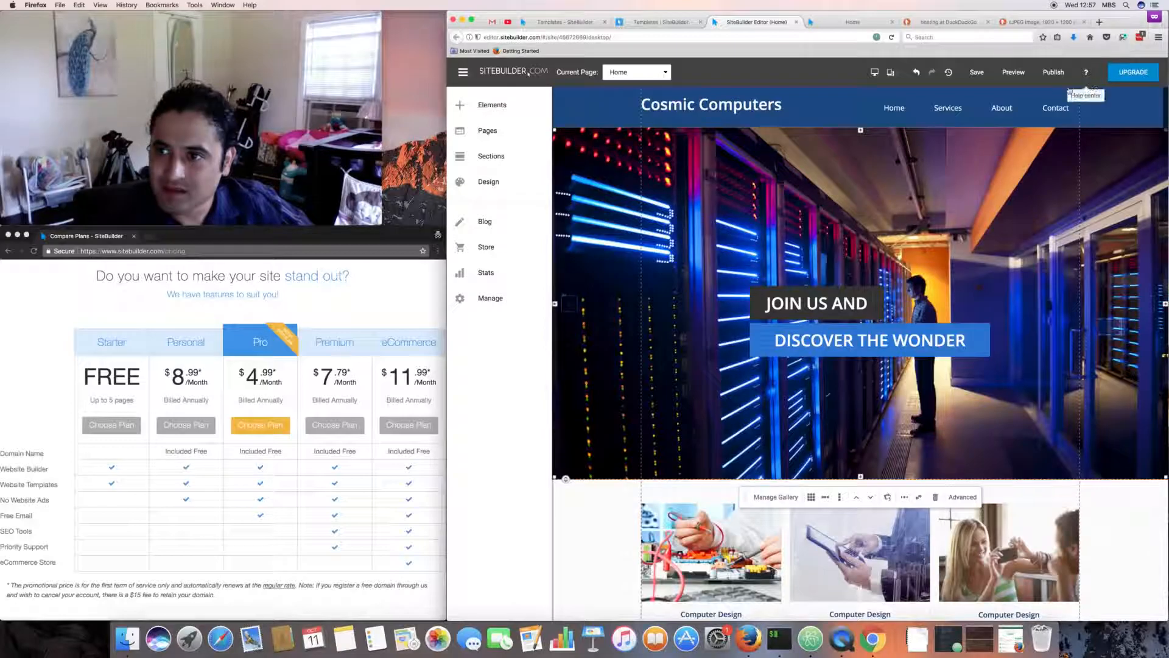
Publish the site again to hosting-builder2017.myfreesites.net and reload the live page
{"action": "left_click", "coordinate": [1053, 71]}
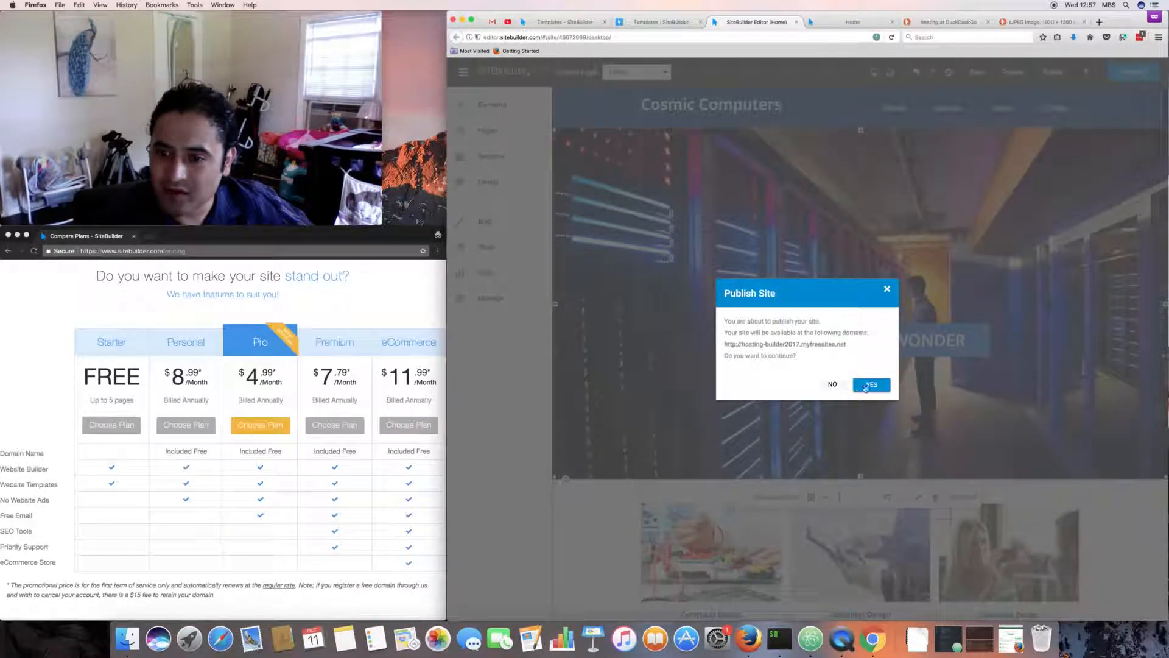
{"action": "left_click", "coordinate": [867, 385]}
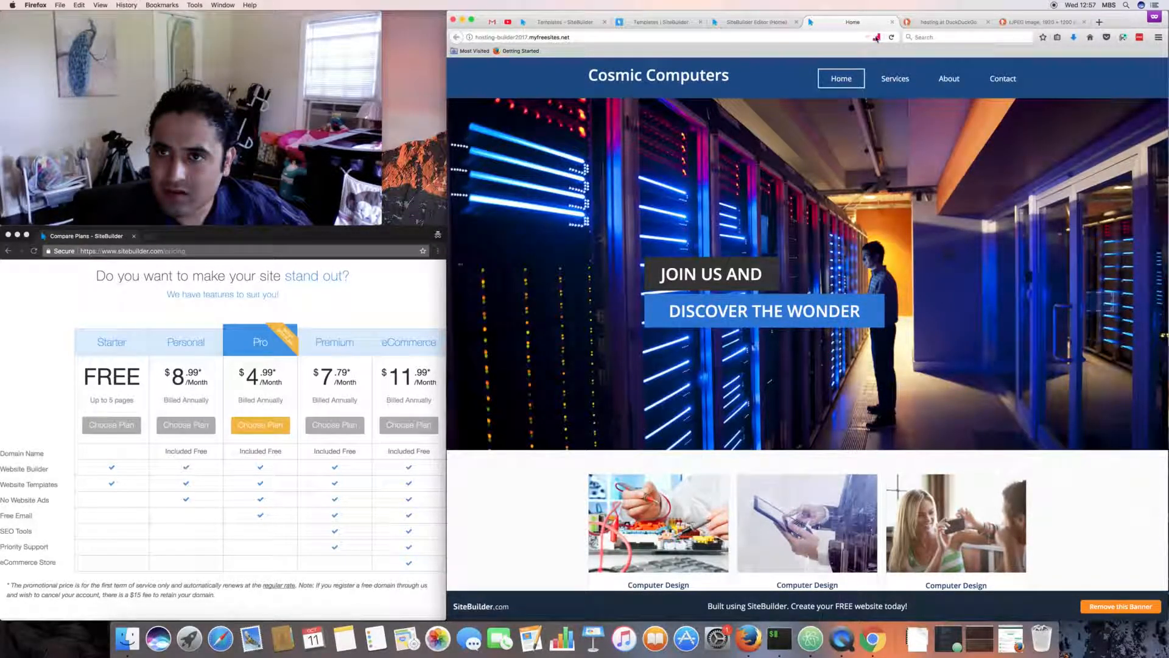
{"action": "left_click", "coordinate": [892, 39]}
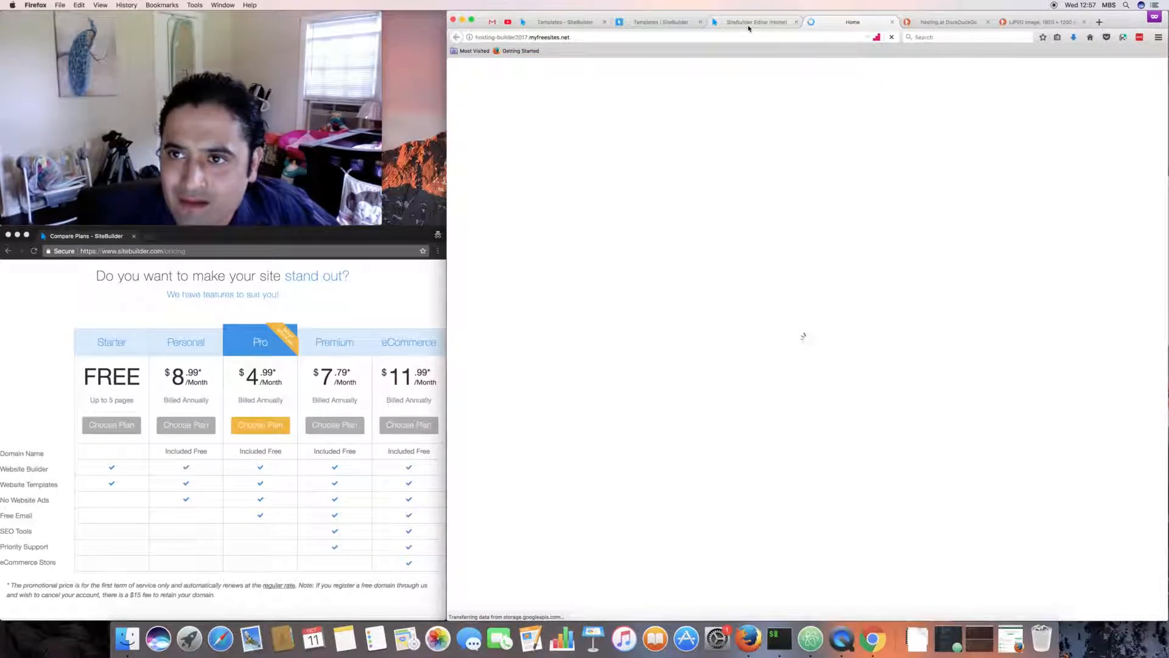
Dismiss the editor's recommendation survey and cycle through the banner gallery's slides on the published Home page
{"action": "left_click", "coordinate": [749, 27]}
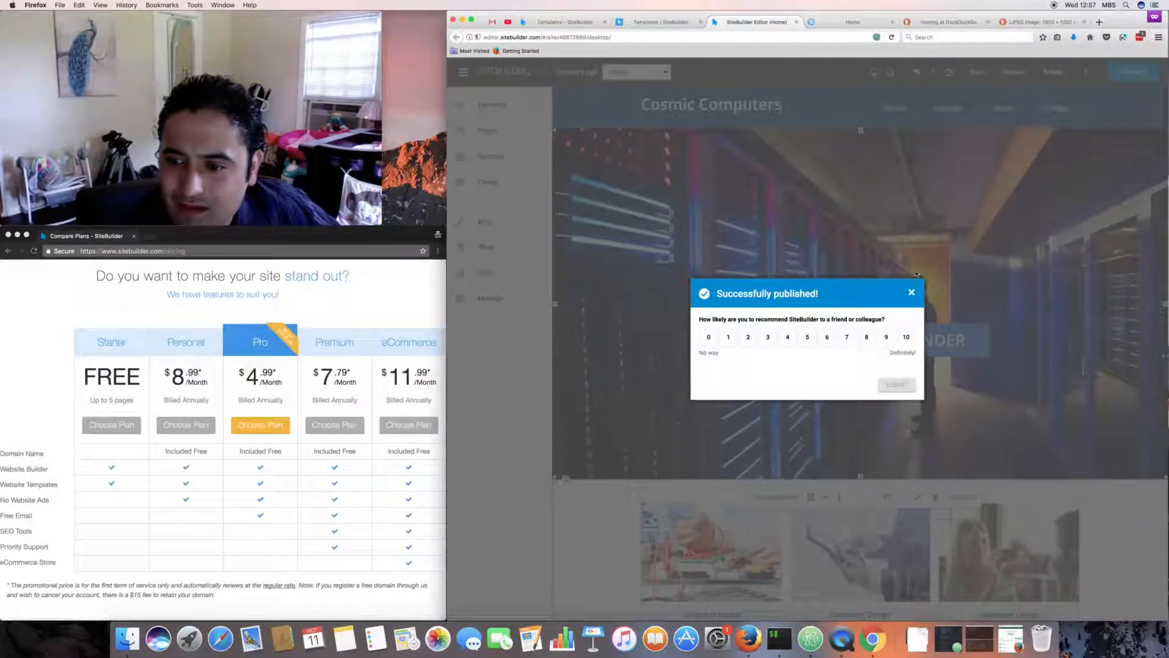
{"action": "left_click", "coordinate": [911, 294]}
{"action": "left_click", "coordinate": [849, 22]}
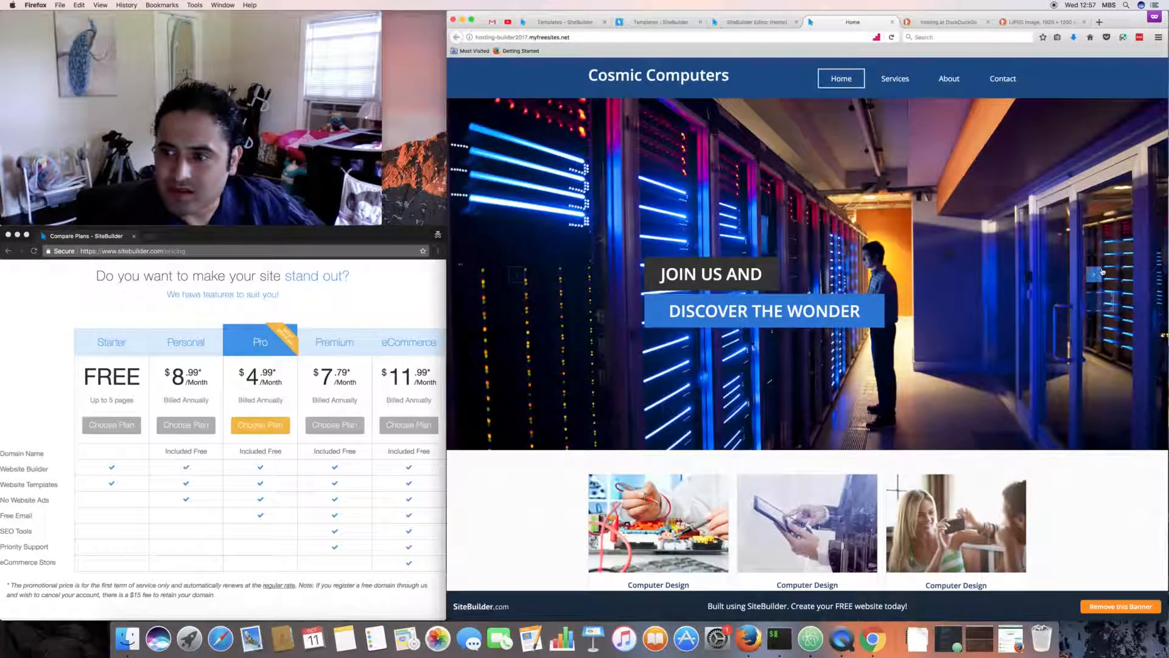
{"action": "left_click", "coordinate": [1096, 274]}
{"action": "left_click", "coordinate": [1097, 274]}
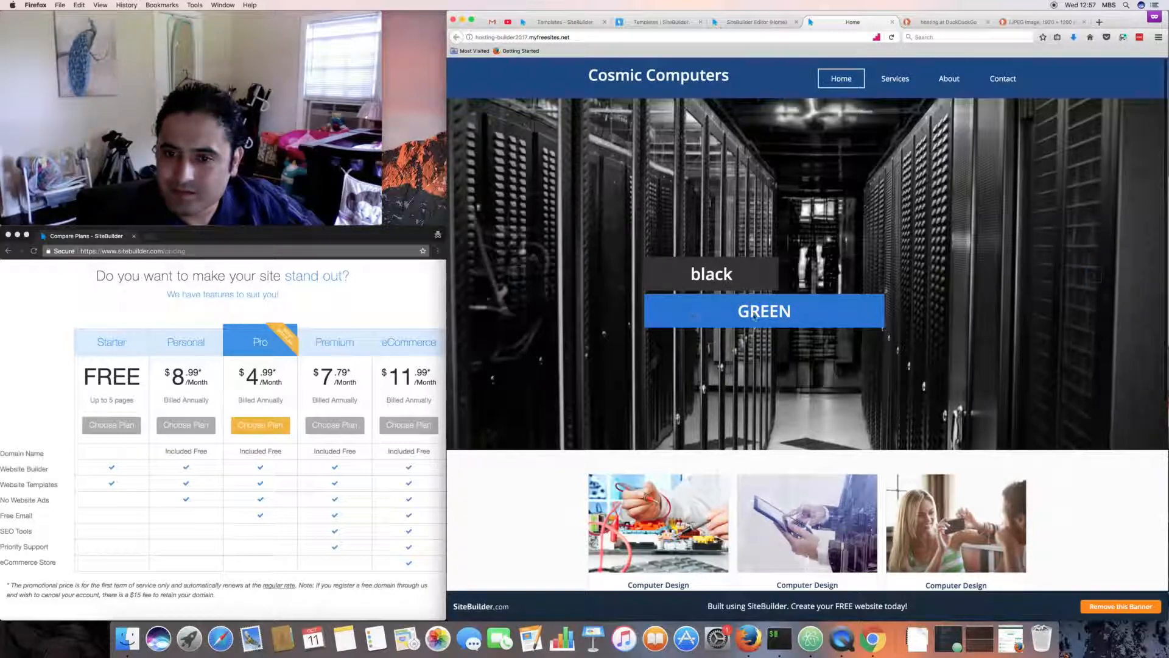
{"action": "left_click", "coordinate": [1098, 276]}
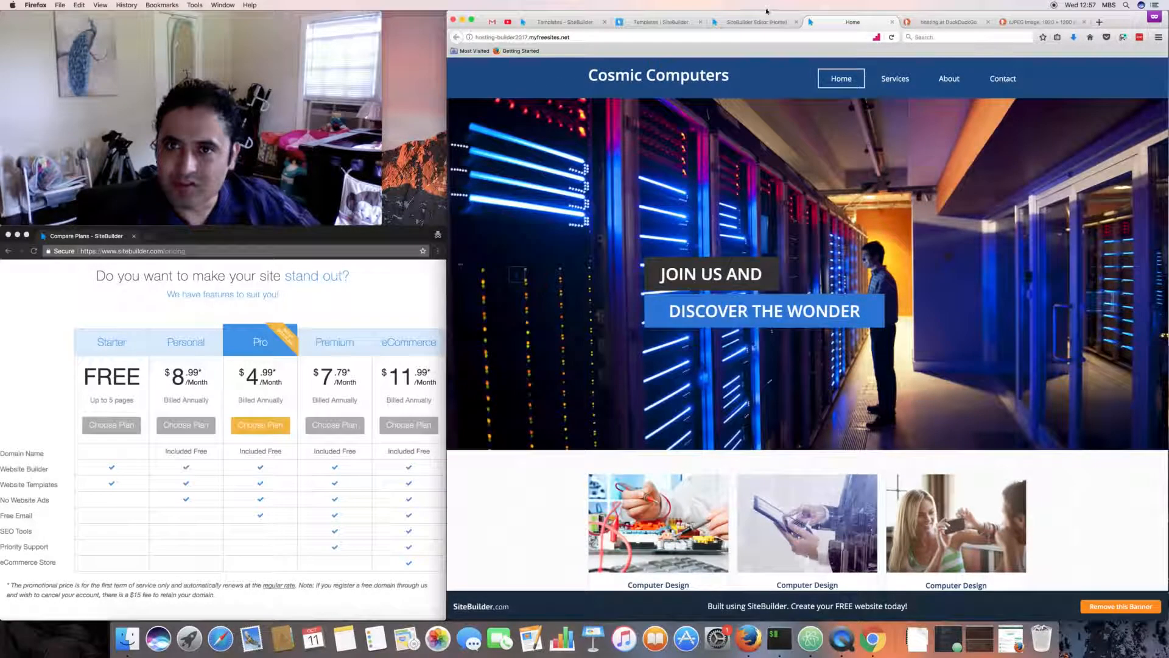
Return to the site editor and browse the available content elements, including the Containers and Images categories
{"action": "left_click", "coordinate": [761, 21]}
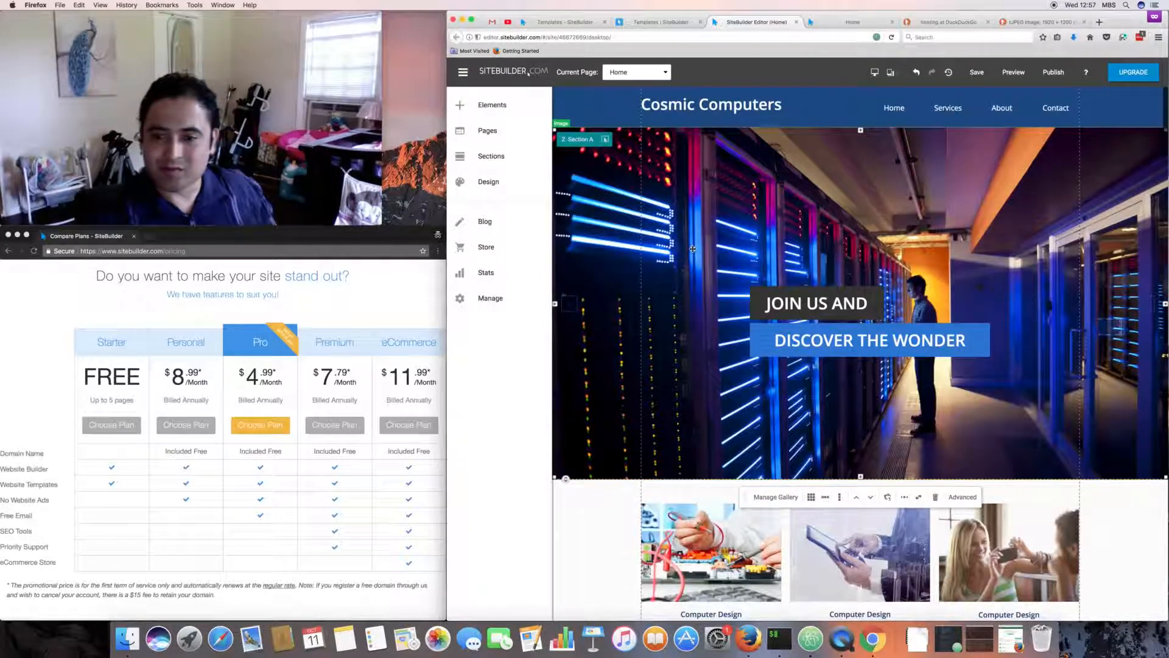
{"action": "scroll", "coordinate": [690, 297], "scroll_direction": "down", "scroll_amount": 20}
{"action": "scroll", "coordinate": [690, 312], "scroll_direction": "up", "scroll_amount": 20}
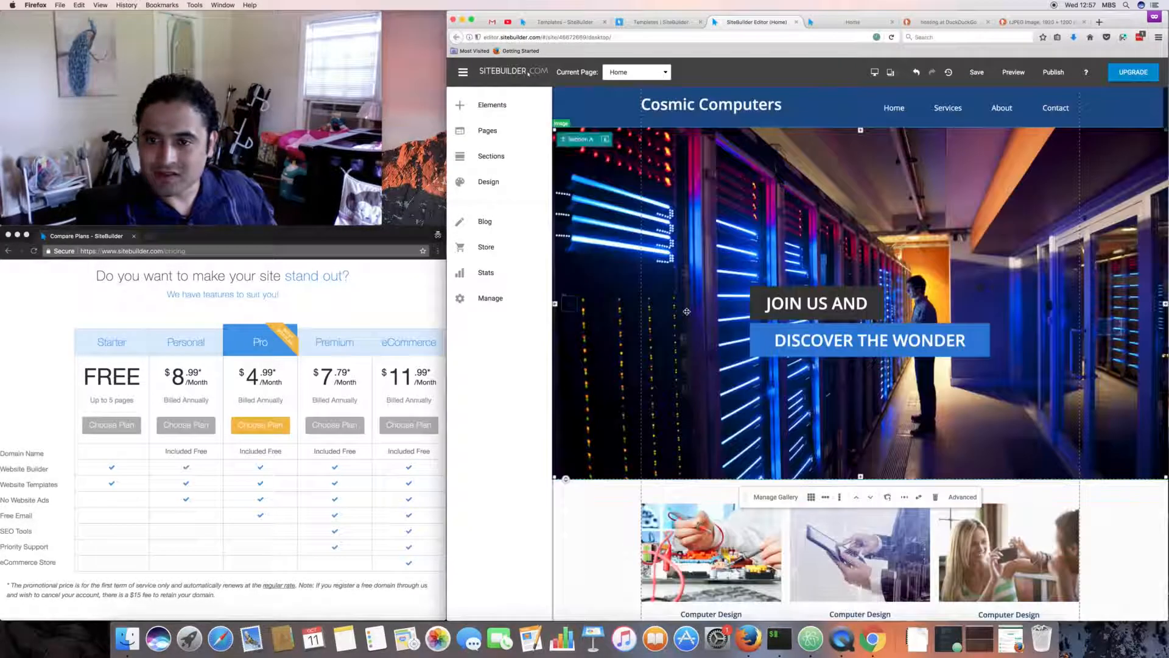
{"action": "left_click", "coordinate": [508, 105]}
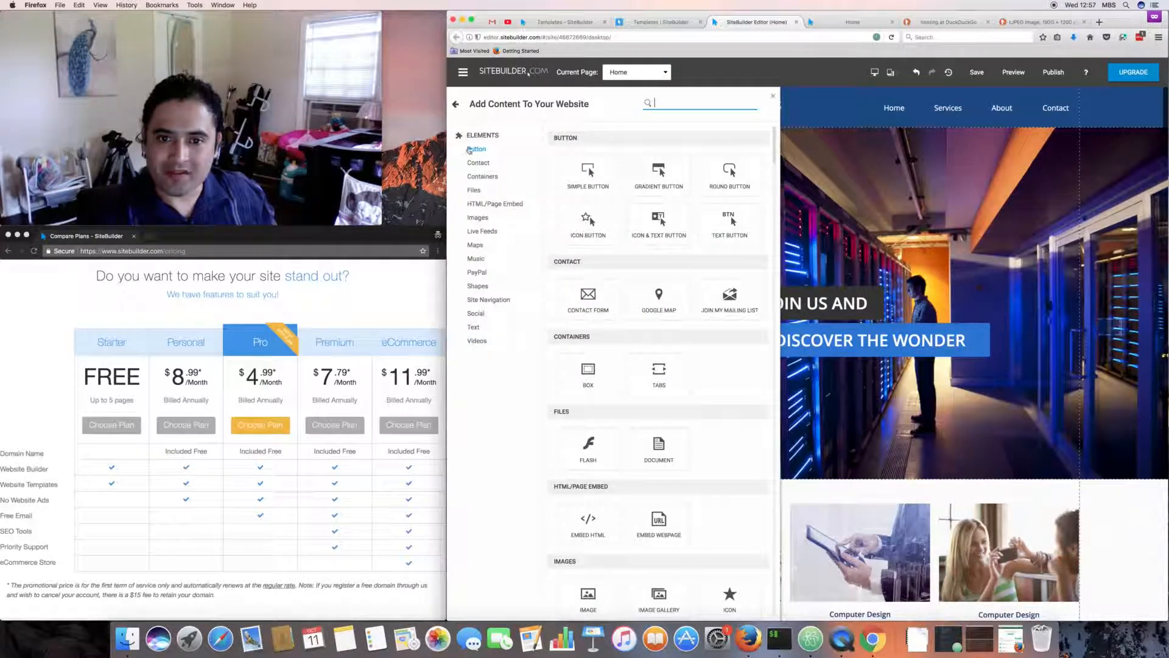
{"action": "left_click", "coordinate": [483, 176]}
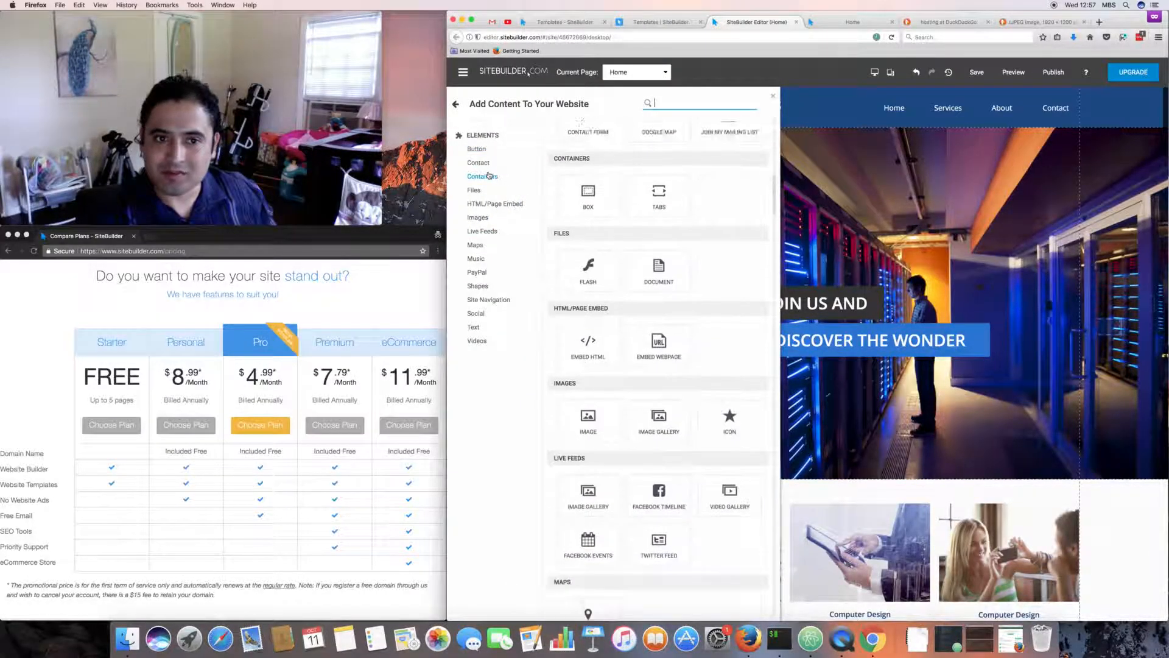
{"action": "left_click", "coordinate": [477, 218]}
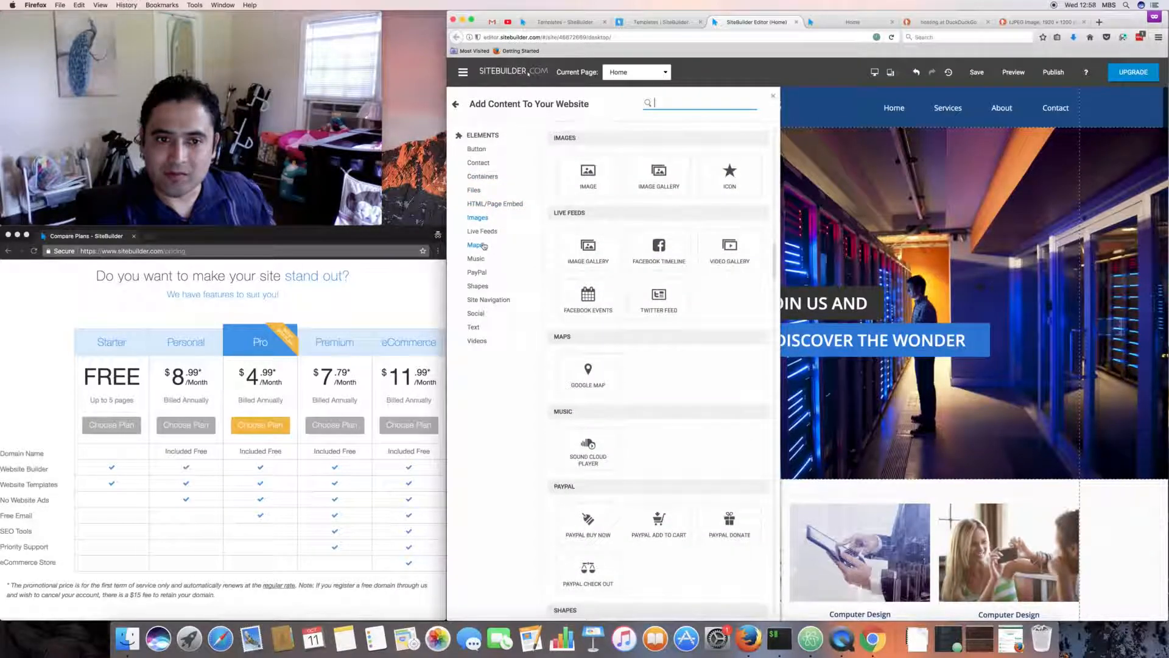
{"action": "left_click", "coordinate": [456, 104]}
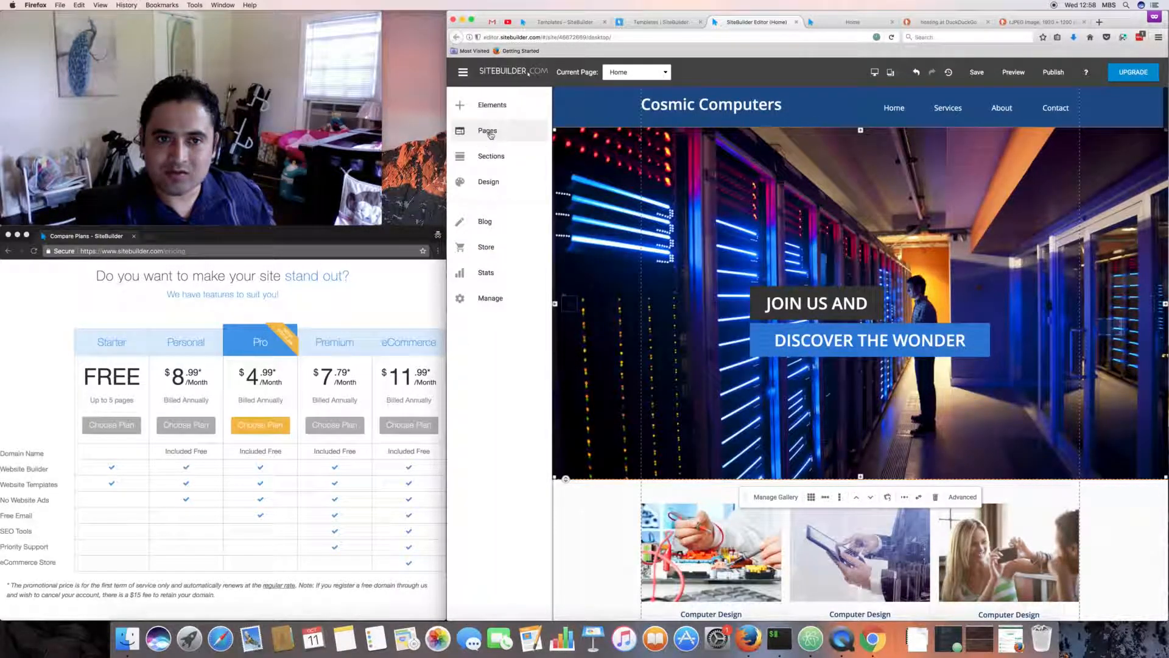
View the site's page list and highlight the free Starter plan's page limit on the pricing page
{"action": "left_click", "coordinate": [488, 131]}
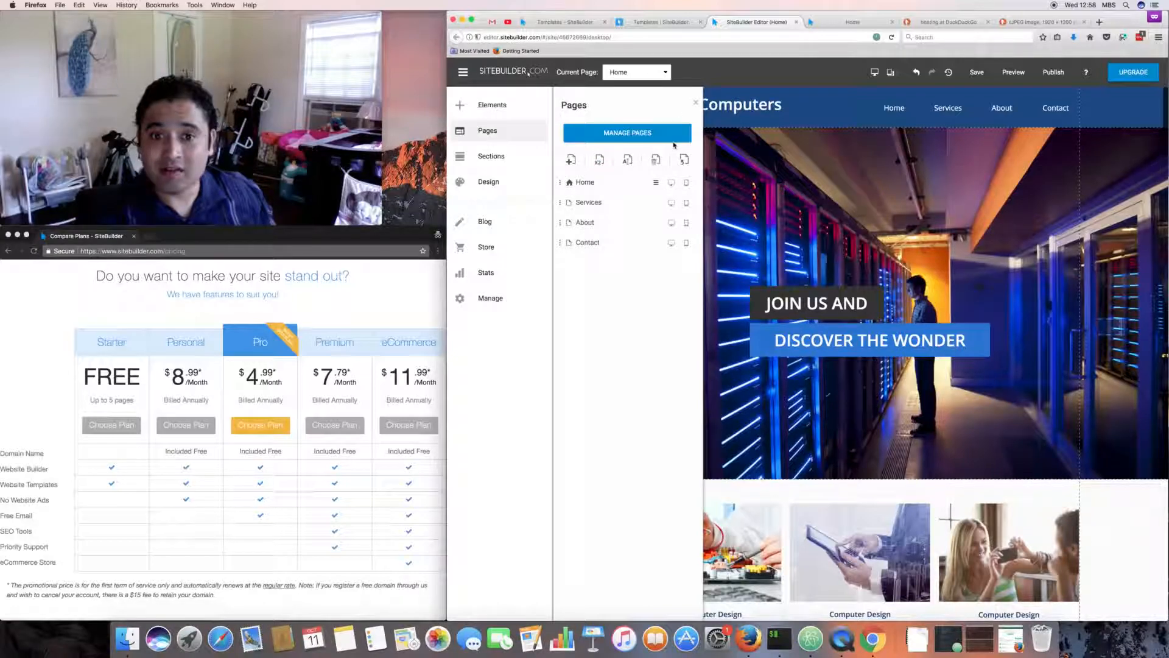
{"action": "left_click", "coordinate": [120, 400]}
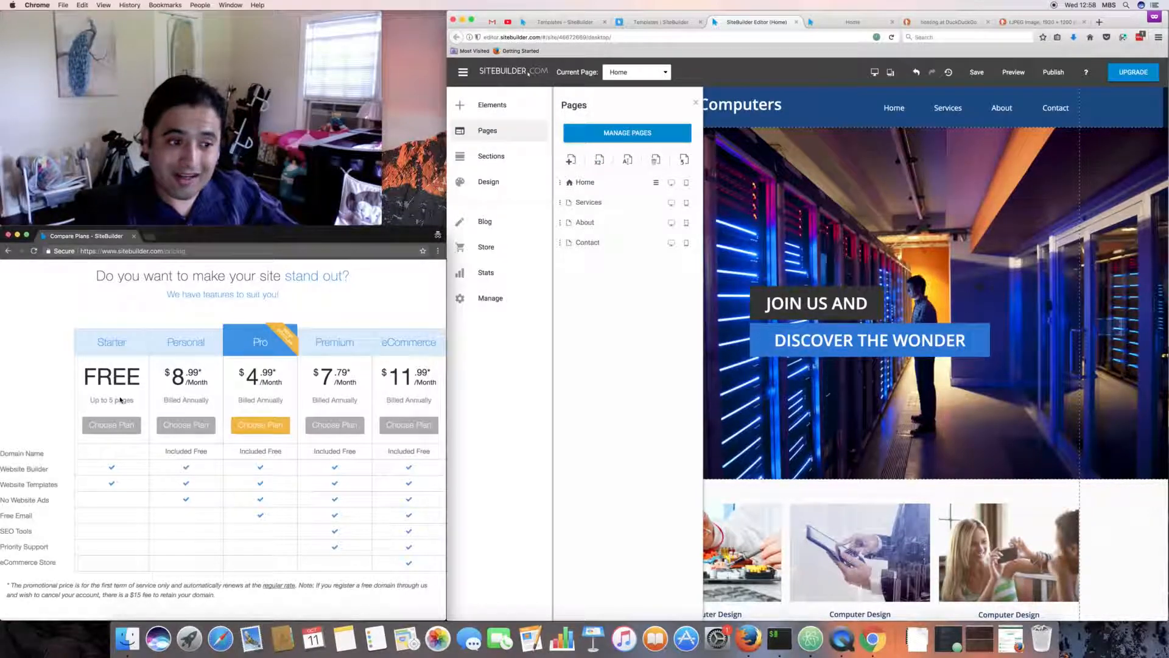
{"action": "triple_click", "coordinate": [117, 399]}
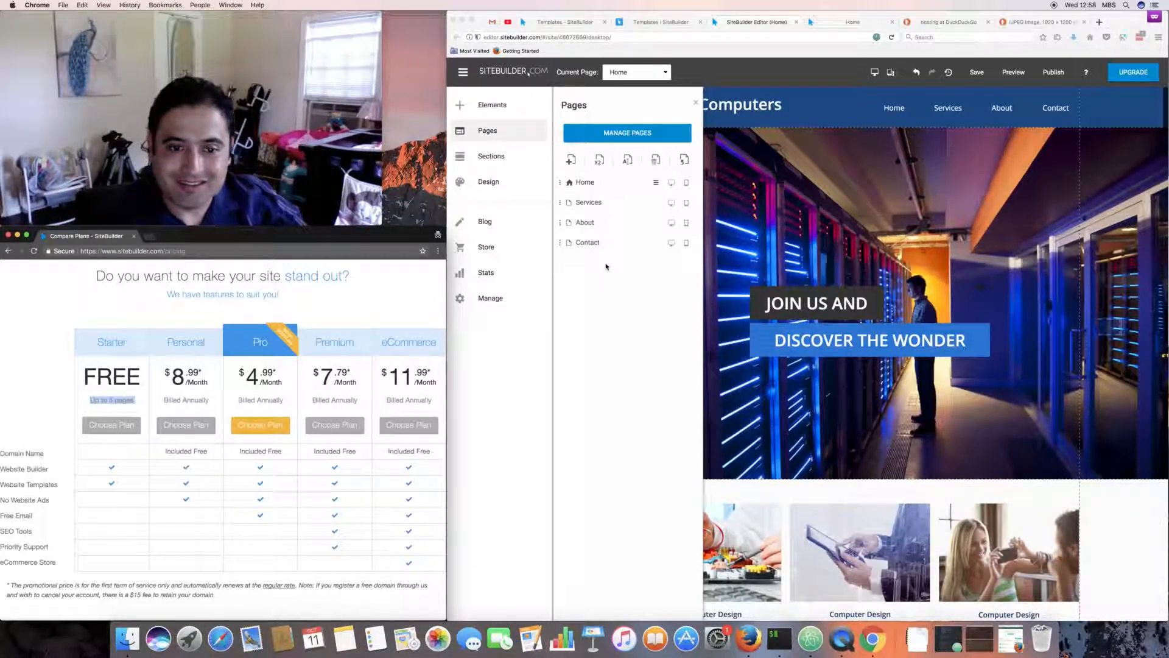
Look over the Home page's section list and the site's background and colour design options
{"action": "left_click", "coordinate": [516, 158]}
{"action": "left_click", "coordinate": [515, 159]}
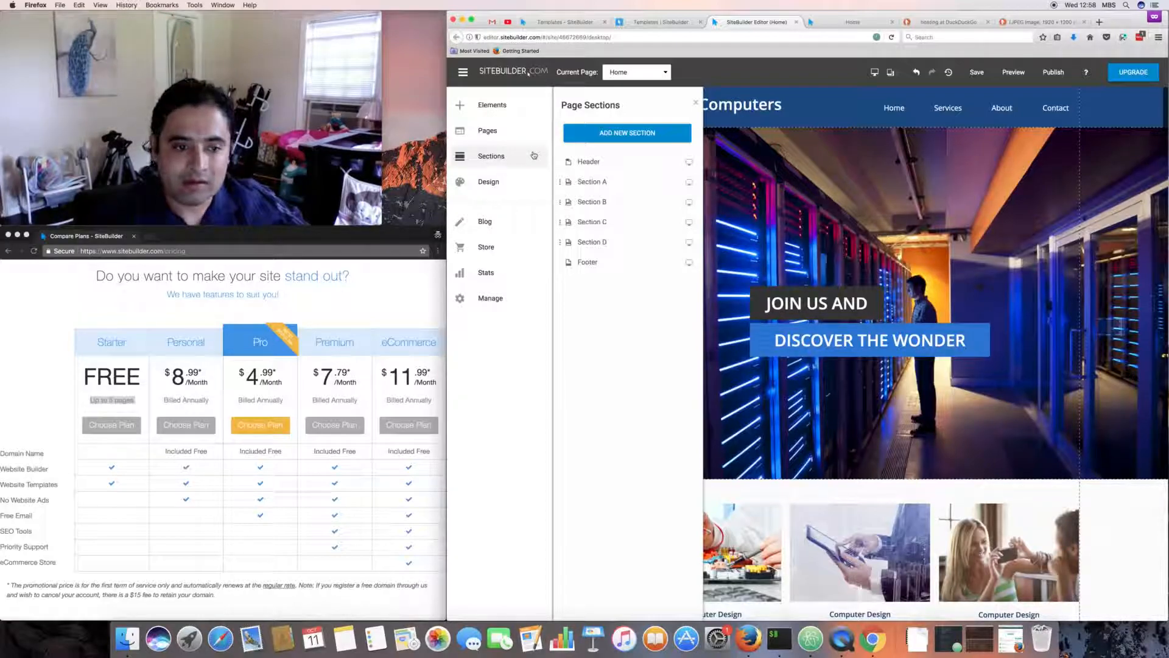
{"action": "left_click", "coordinate": [490, 185]}
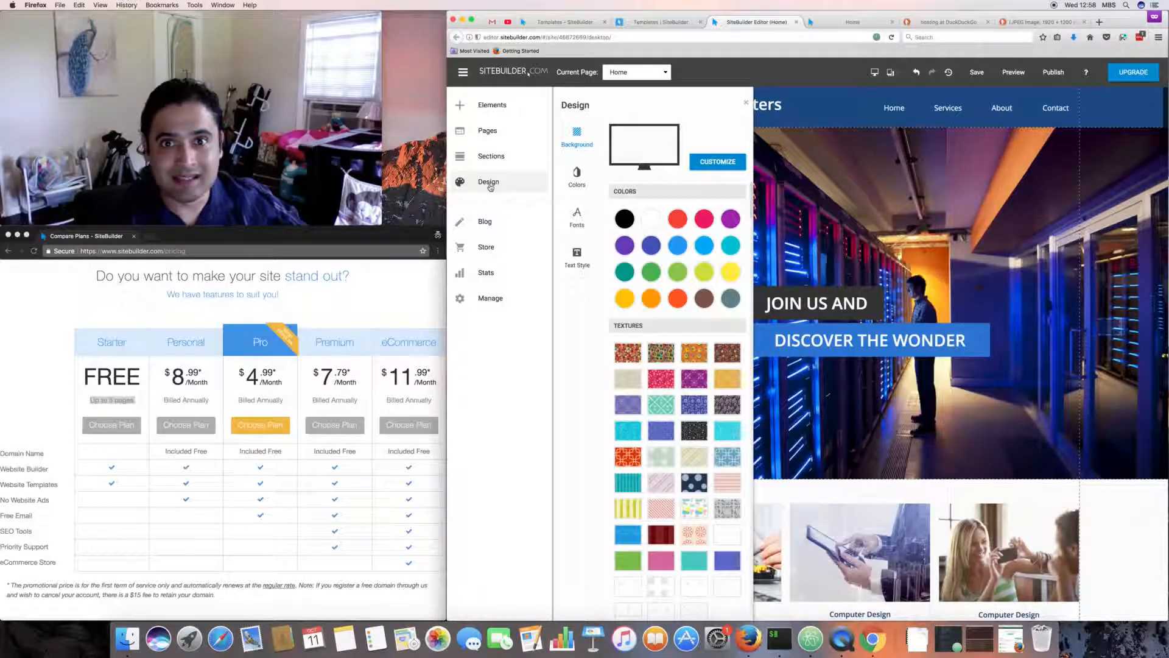
{"action": "left_click", "coordinate": [576, 173]}
Go through the Home page's sections from Section A to the Footer and return to the Header
{"action": "left_click", "coordinate": [501, 163]}
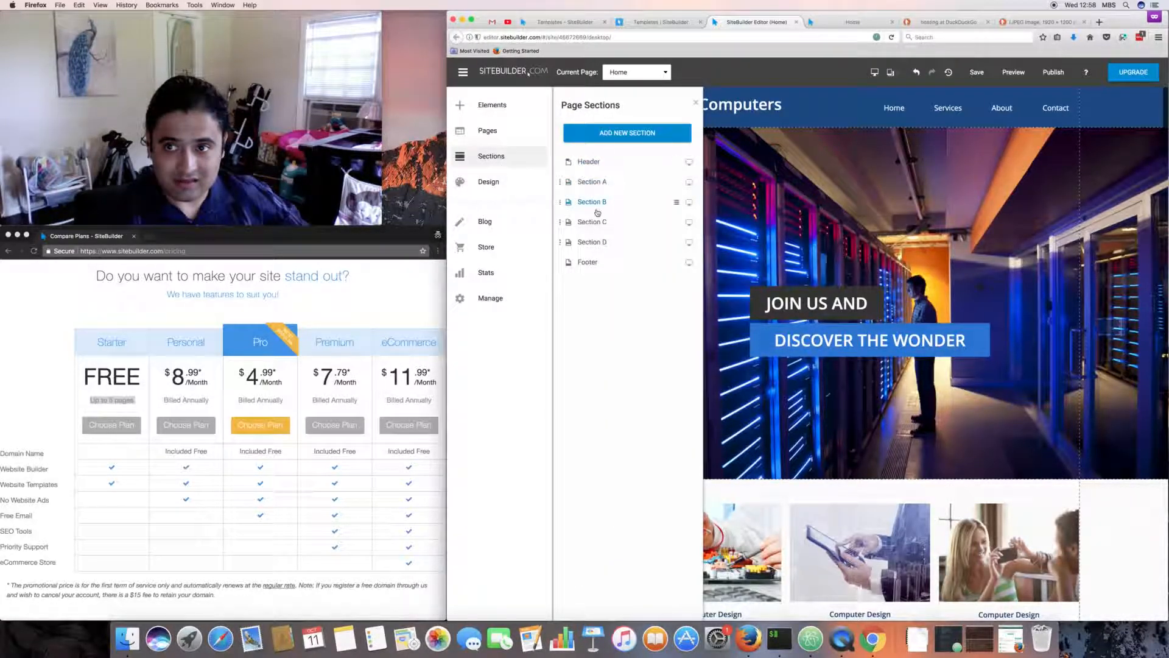
{"action": "left_click", "coordinate": [593, 185]}
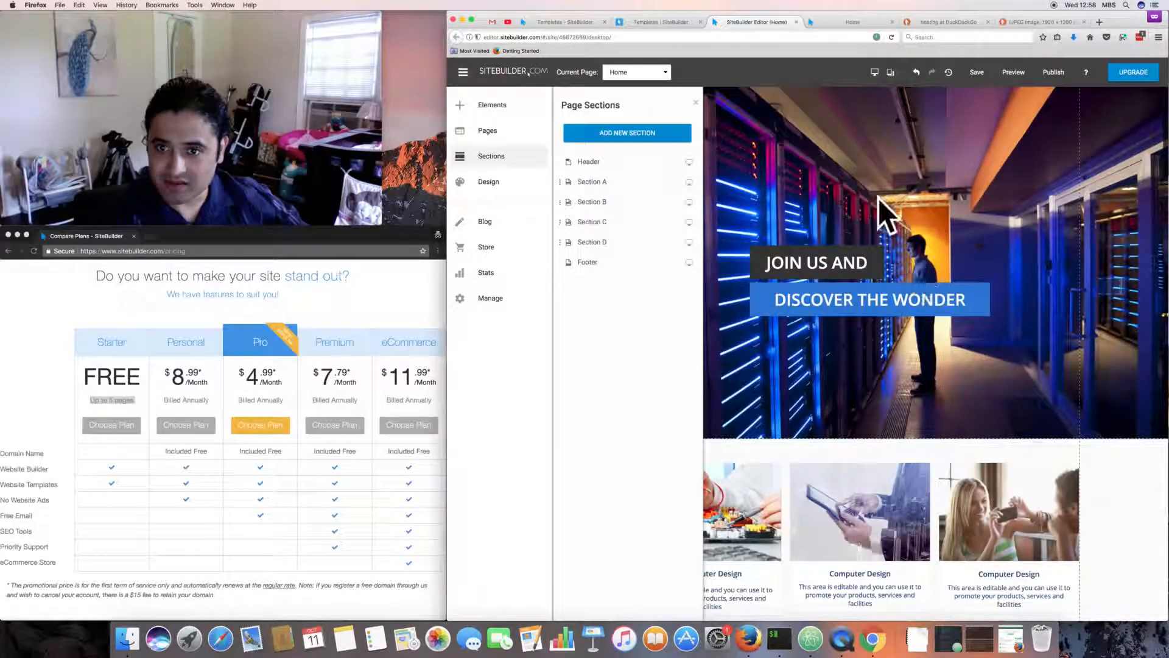
{"action": "left_click", "coordinate": [595, 202]}
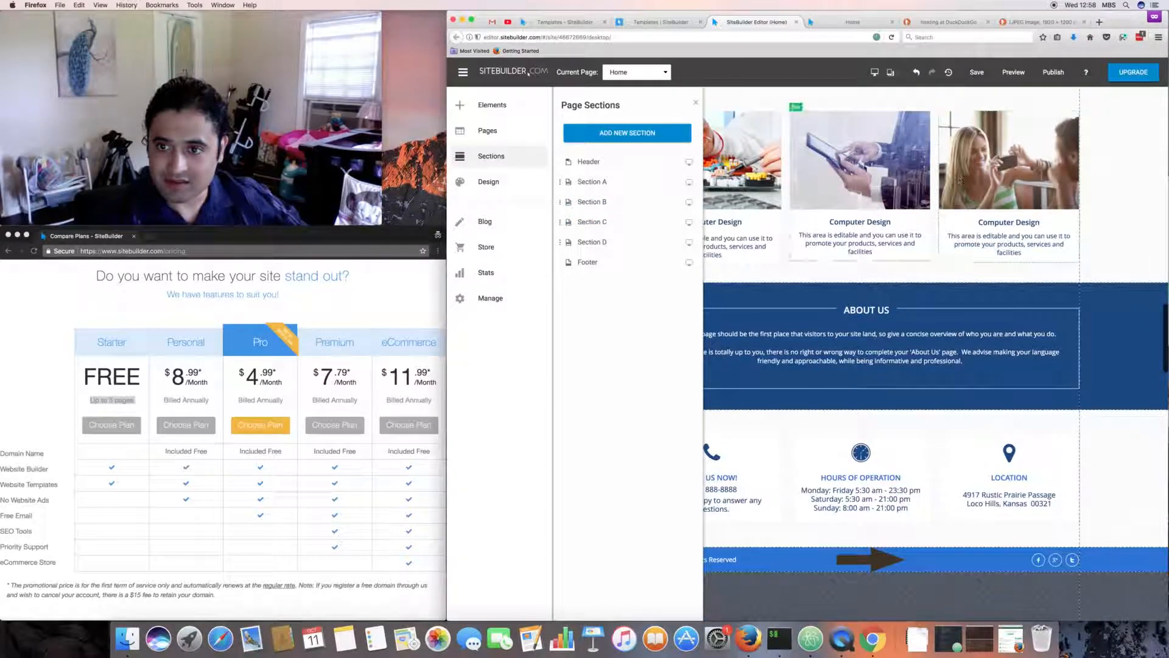
{"action": "left_click", "coordinate": [681, 222]}
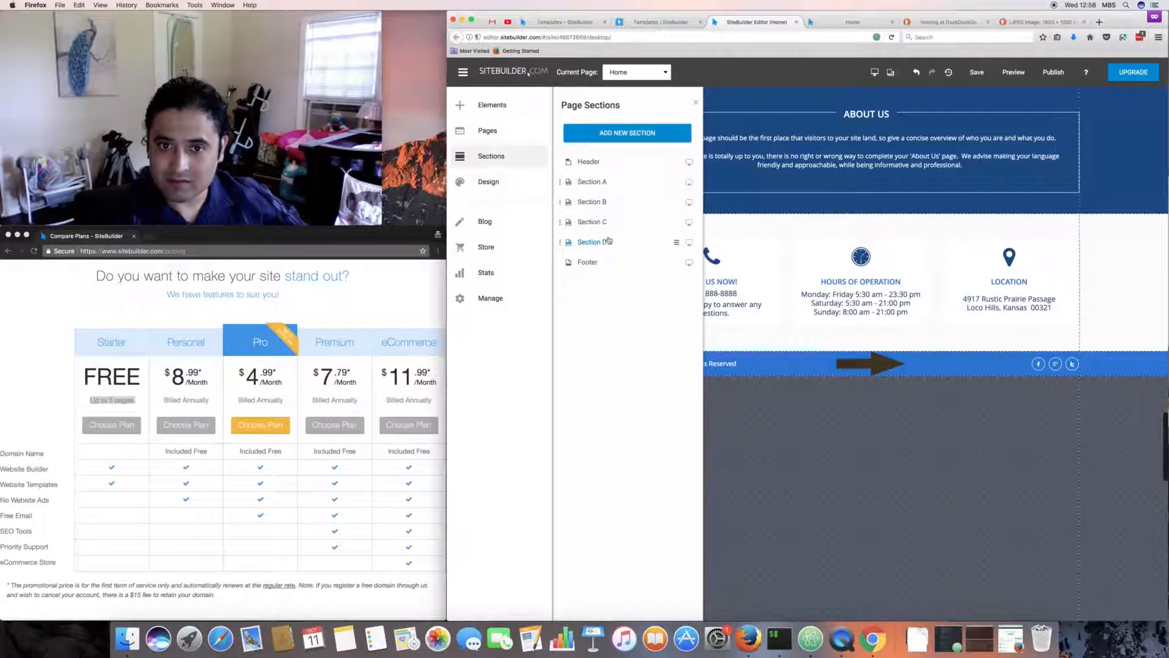
{"action": "left_click", "coordinate": [608, 242]}
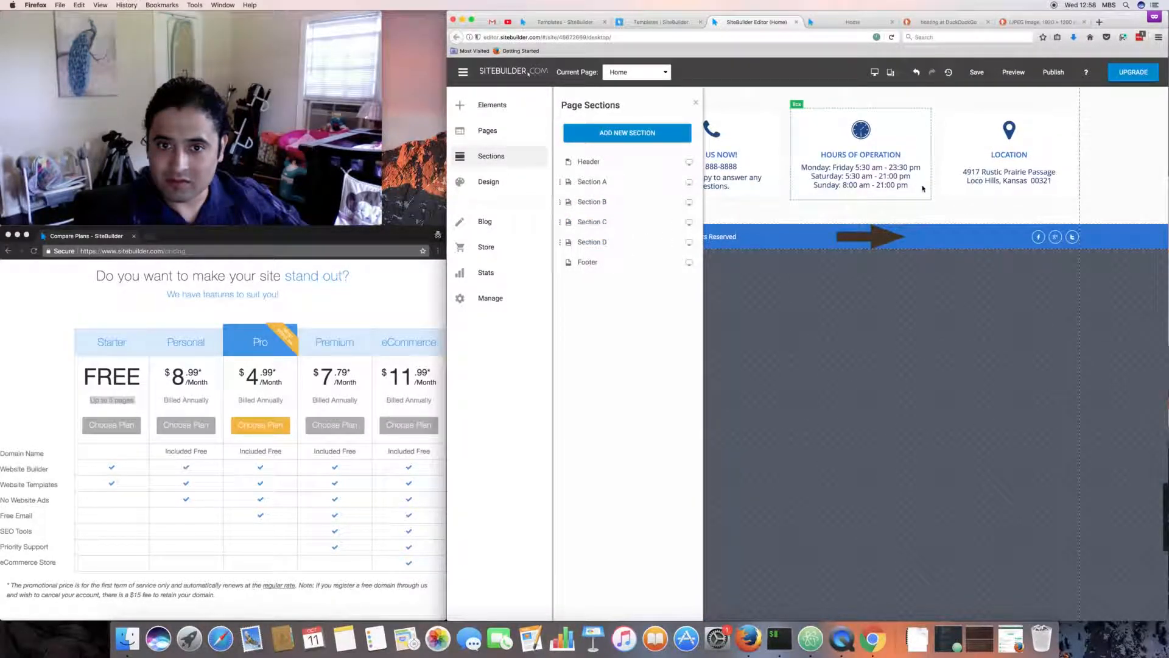
{"action": "left_click", "coordinate": [583, 261]}
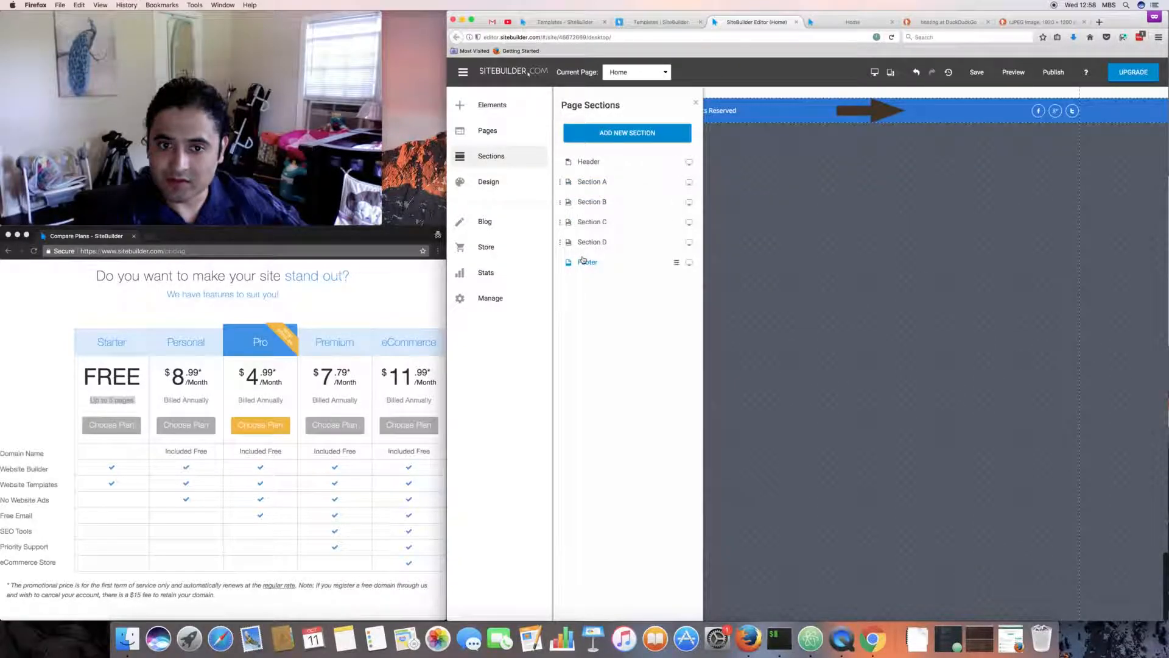
{"action": "left_click", "coordinate": [607, 163]}
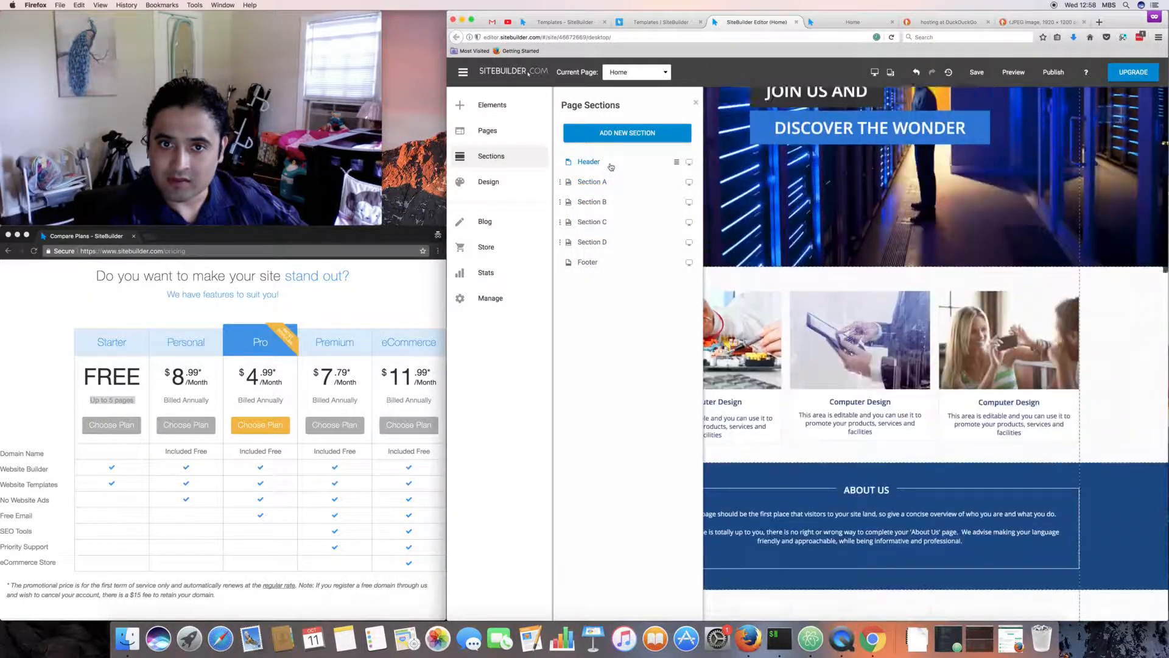
{"action": "left_click", "coordinate": [677, 162]}
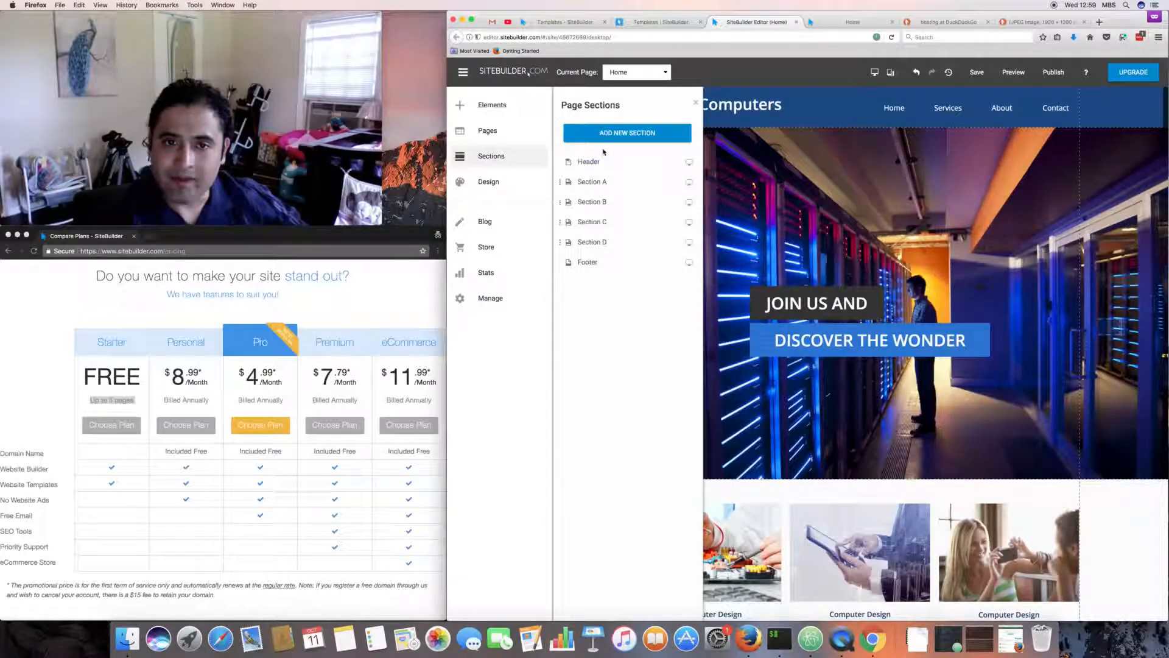
Try black, red, pink and purple page backgrounds and set the background back to white
{"action": "left_click", "coordinate": [508, 185]}
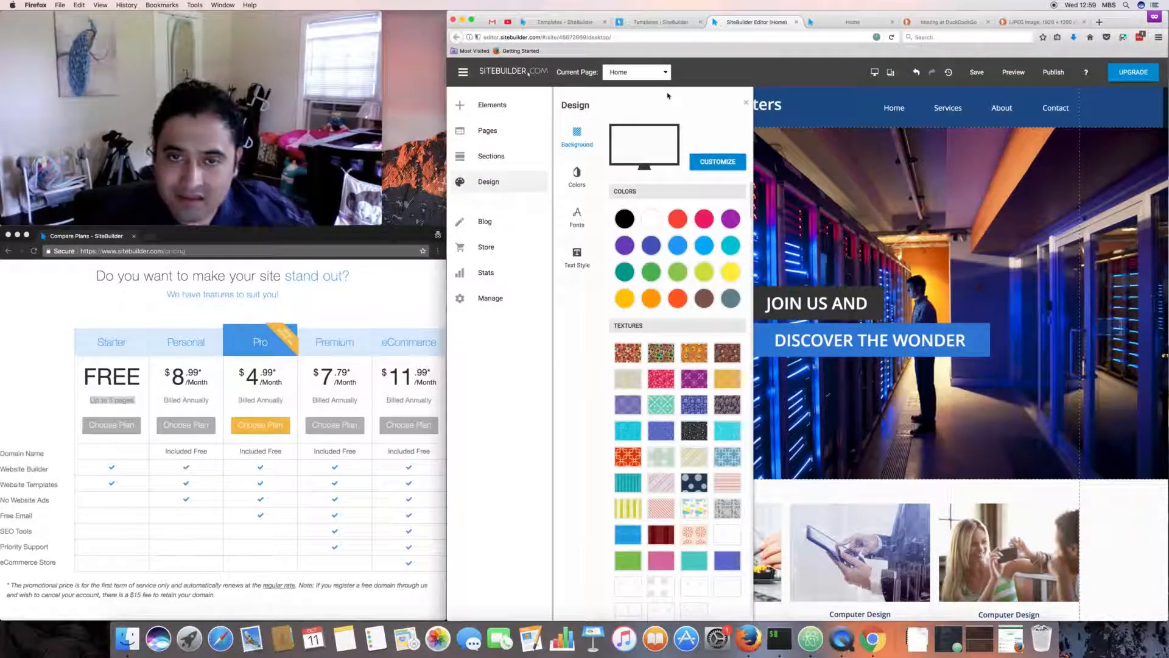
{"action": "scroll", "coordinate": [938, 255], "scroll_direction": "down", "scroll_amount": 8}
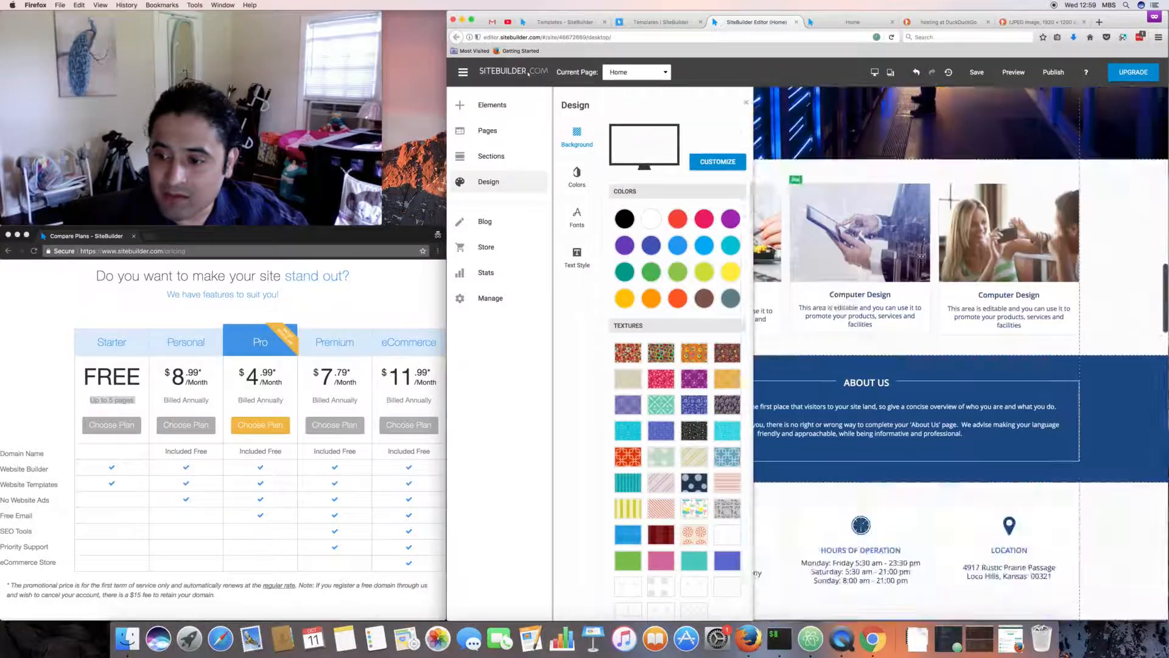
{"action": "scroll", "coordinate": [938, 255], "scroll_direction": "up", "scroll_amount": 8}
{"action": "scroll", "coordinate": [939, 255], "scroll_direction": "down", "scroll_amount": 3}
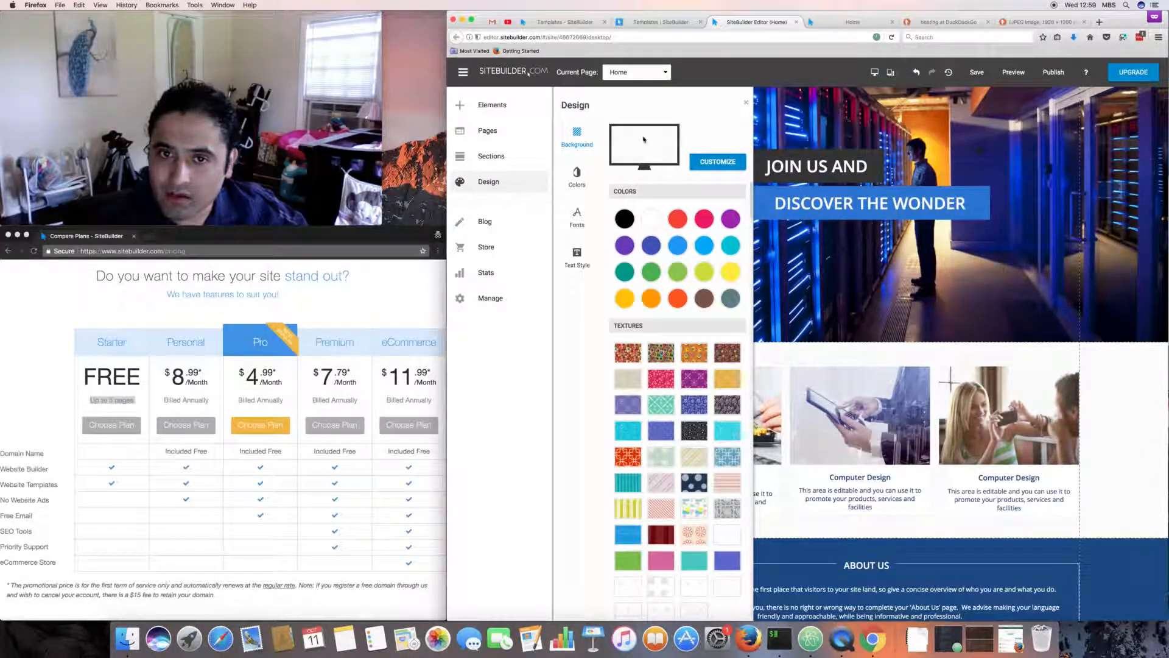
{"action": "left_click", "coordinate": [632, 216]}
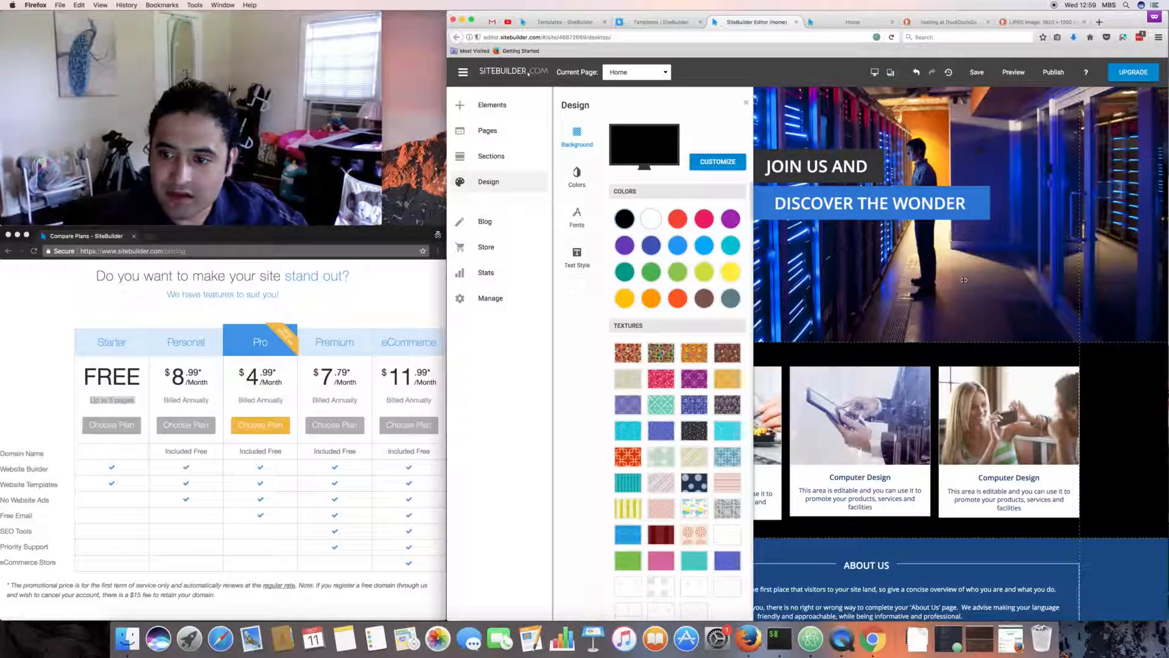
{"action": "left_click", "coordinate": [677, 218]}
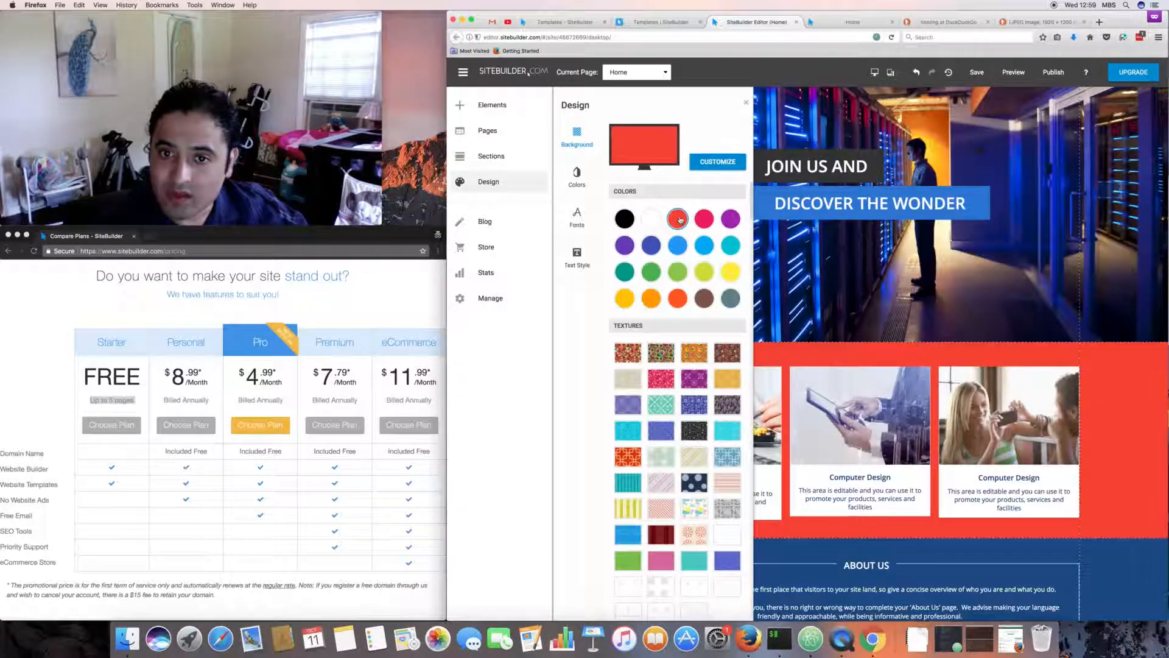
{"action": "left_click", "coordinate": [704, 218]}
{"action": "left_click", "coordinate": [733, 220]}
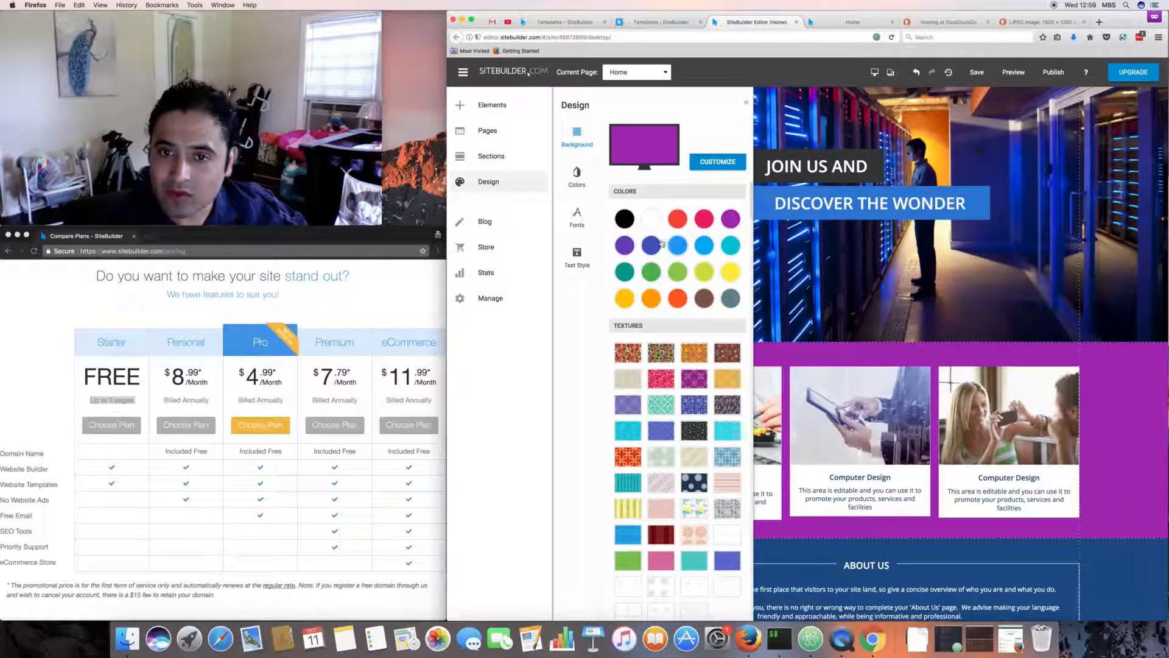
{"action": "left_click", "coordinate": [651, 219]}
Preview the green site colour preset and switch back to the blue preset
{"action": "left_click", "coordinate": [581, 171]}
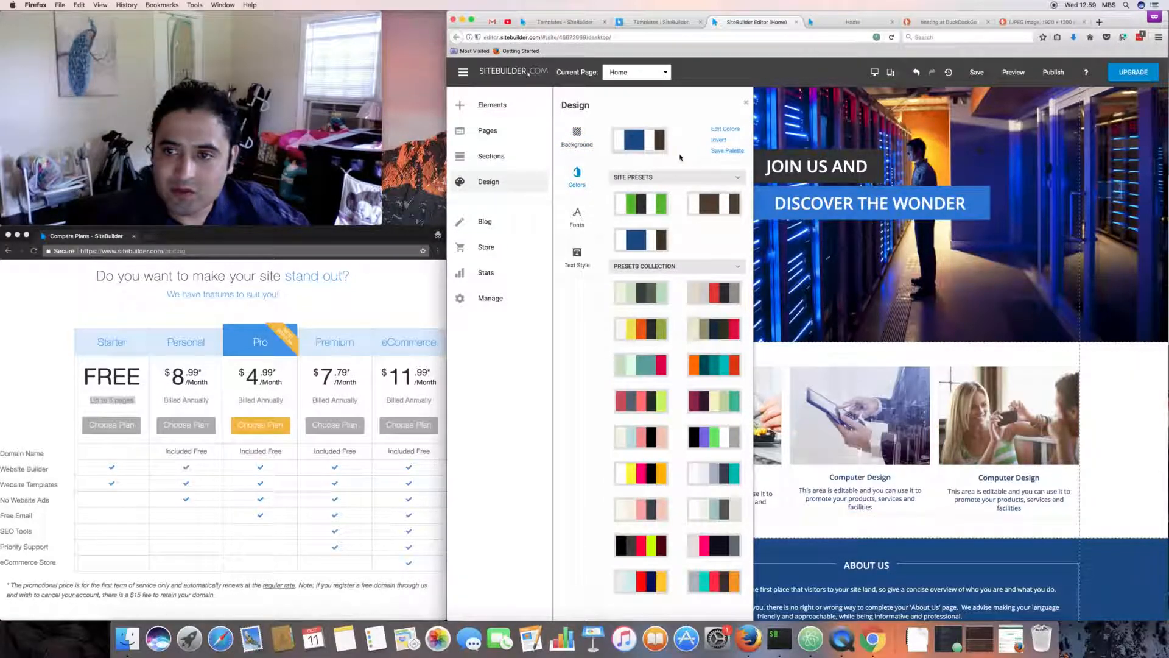
{"action": "left_click", "coordinate": [638, 205]}
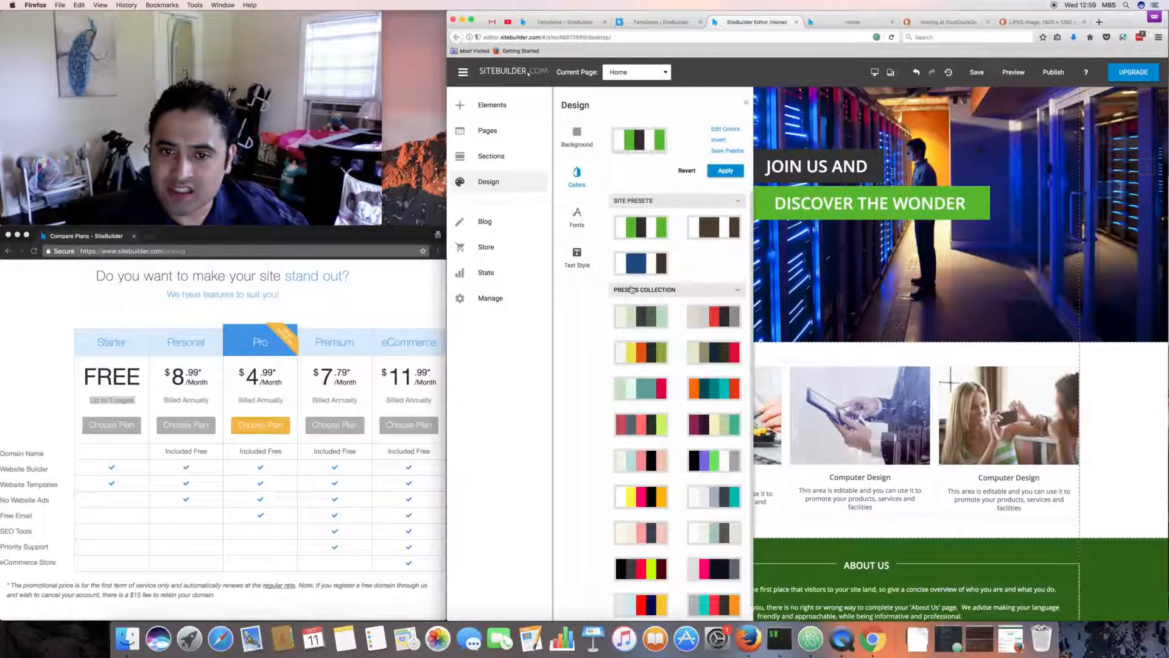
{"action": "left_click", "coordinate": [645, 263]}
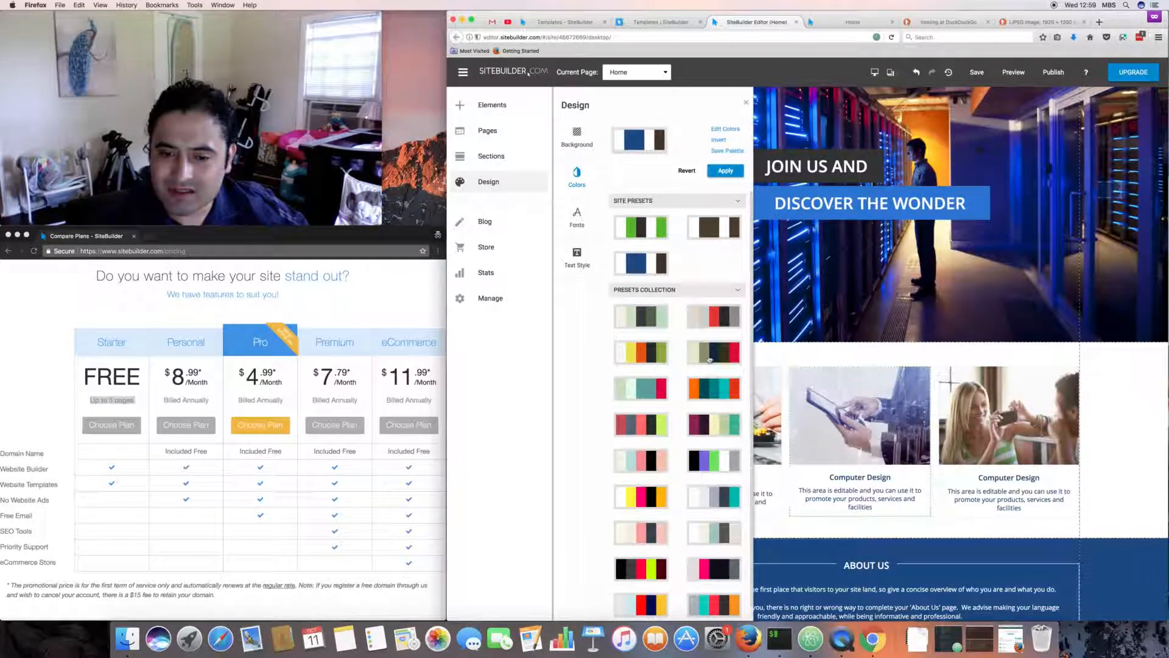
Select the orange and teal palette from the presets collection and look over its effect across the Home page
{"action": "scroll", "coordinate": [666, 396], "scroll_direction": "down", "scroll_amount": 1}
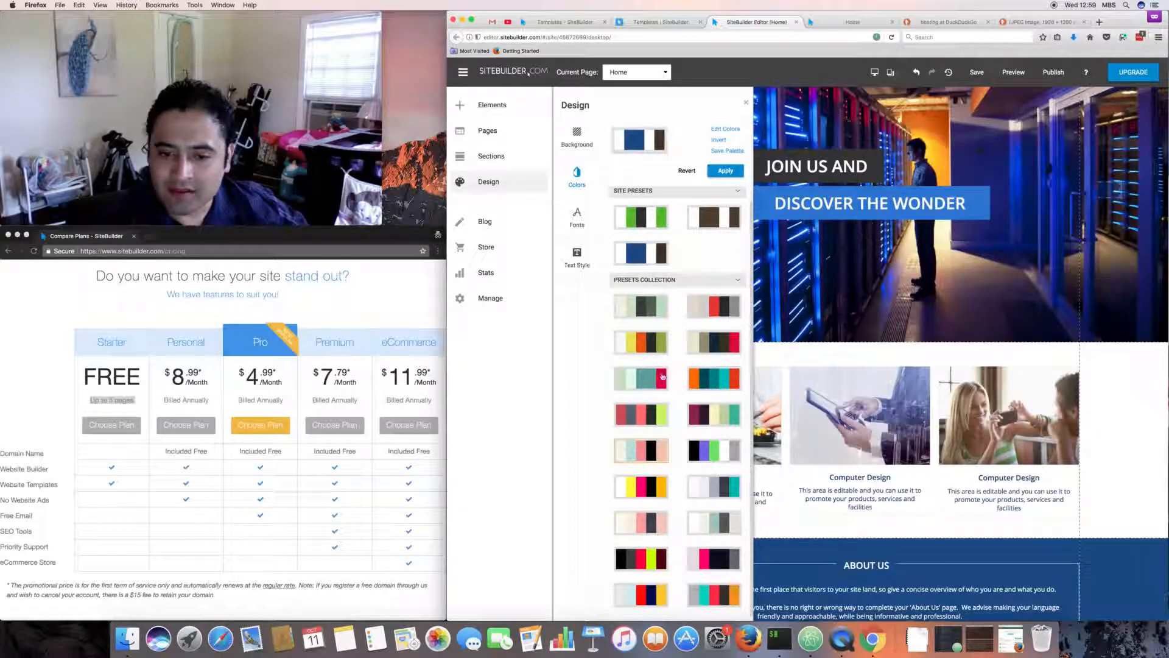
{"action": "left_click", "coordinate": [691, 381]}
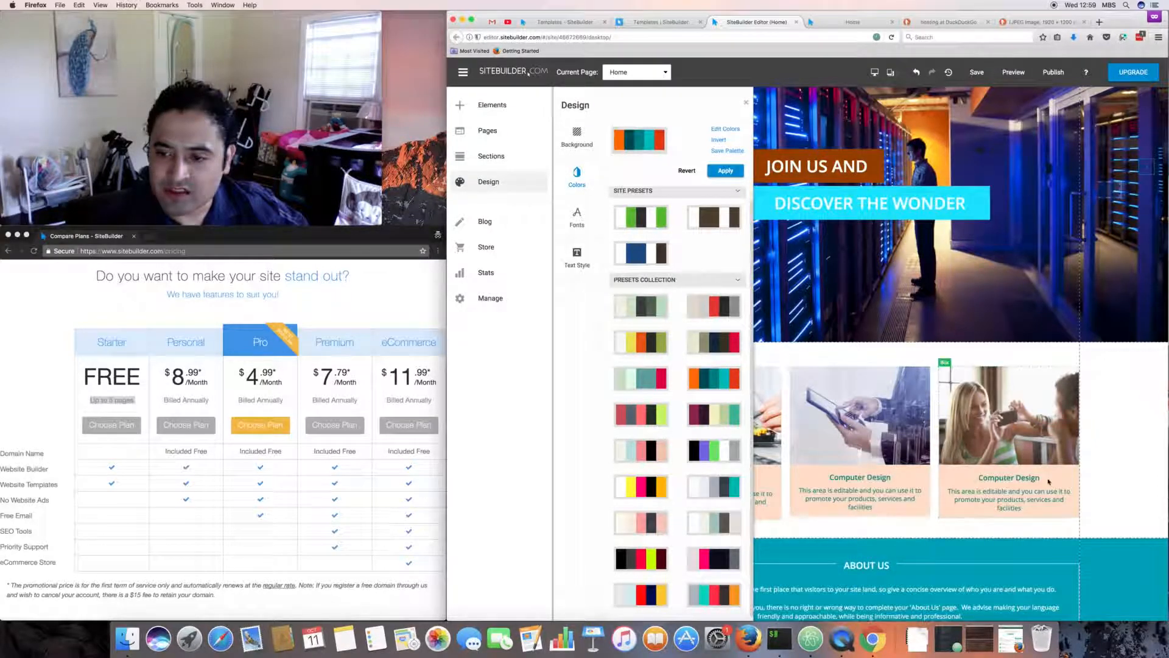
{"action": "scroll", "coordinate": [1094, 481], "scroll_direction": "down", "scroll_amount": 5}
{"action": "scroll", "coordinate": [1094, 481], "scroll_direction": "down", "scroll_amount": 5}
{"action": "scroll", "coordinate": [1058, 474], "scroll_direction": "up", "scroll_amount": 15}
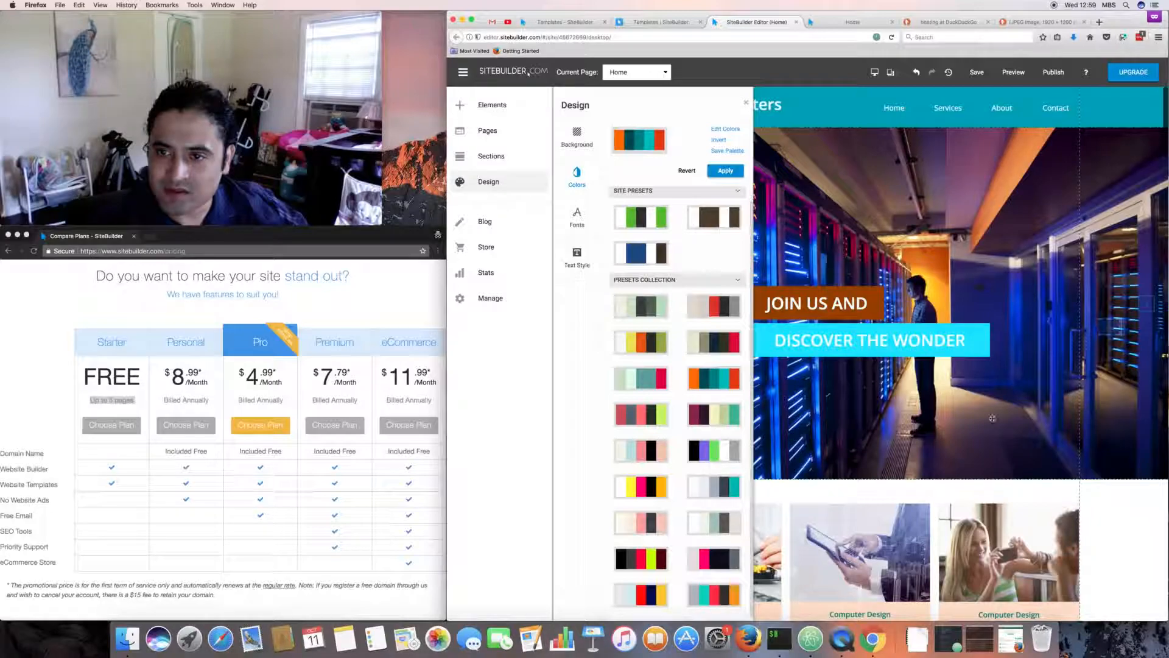
Look over the site's text styles, try the font presets and choose the Dancing Script heading pairing
{"action": "left_click", "coordinate": [575, 220]}
{"action": "left_click", "coordinate": [577, 254]}
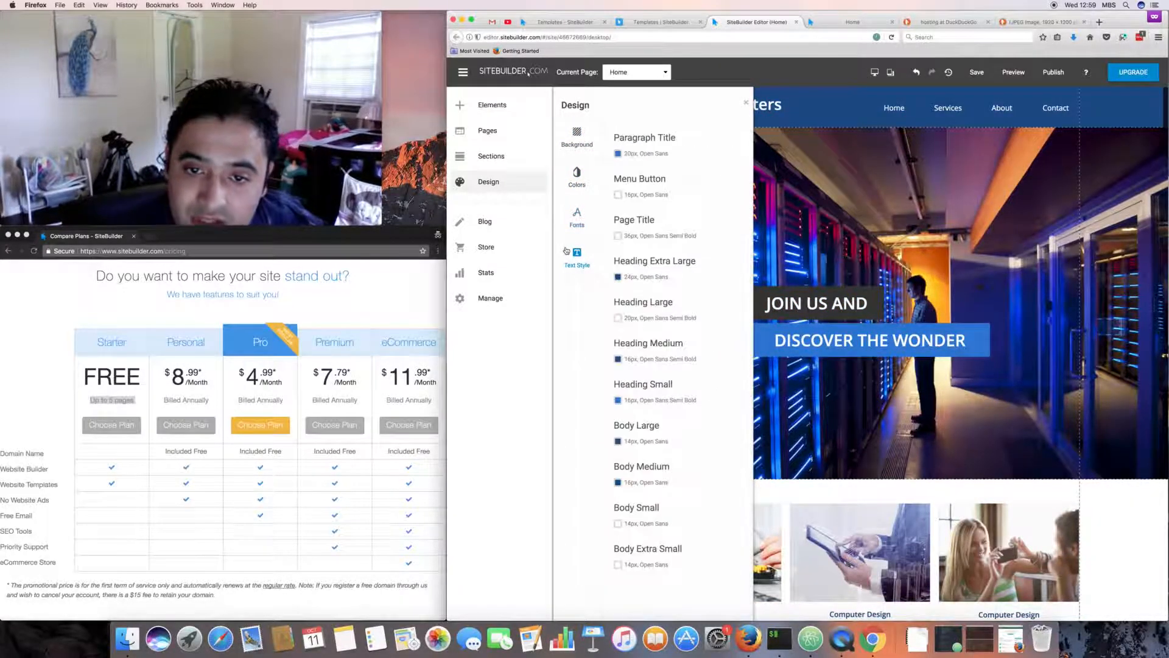
{"action": "left_click", "coordinate": [579, 223]}
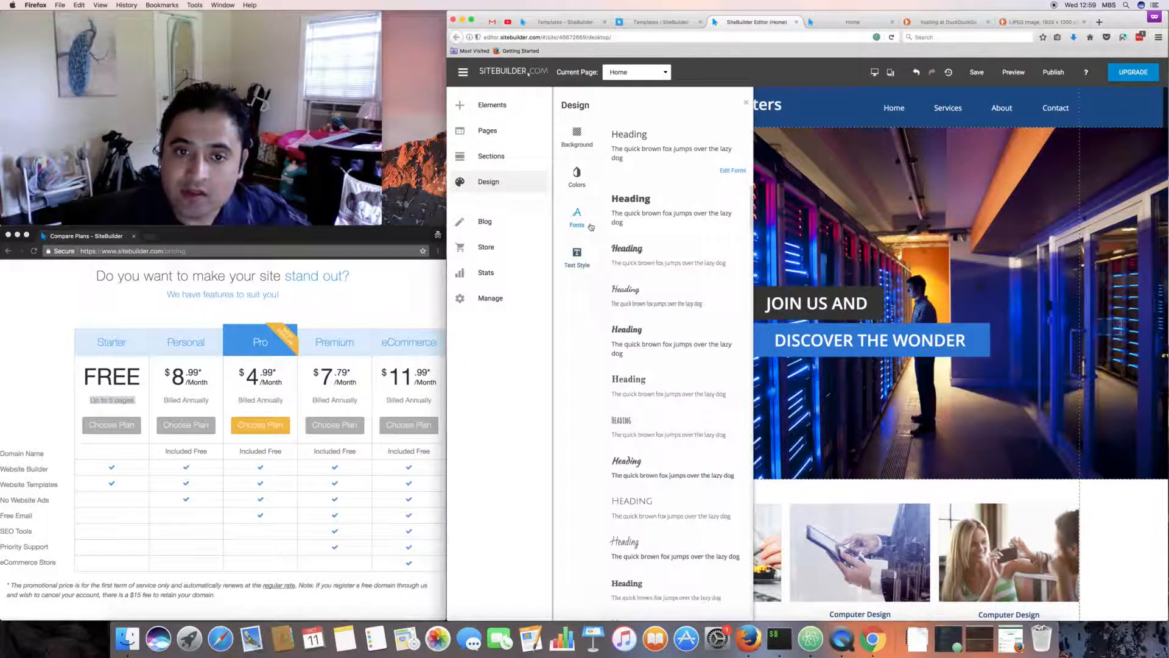
{"action": "left_click", "coordinate": [648, 217]}
{"action": "left_click", "coordinate": [647, 267]}
{"action": "left_click", "coordinate": [647, 296]}
Try 20 and 26 px for the Menu Button text style and set its font size to 18 px
{"action": "left_click", "coordinate": [577, 255]}
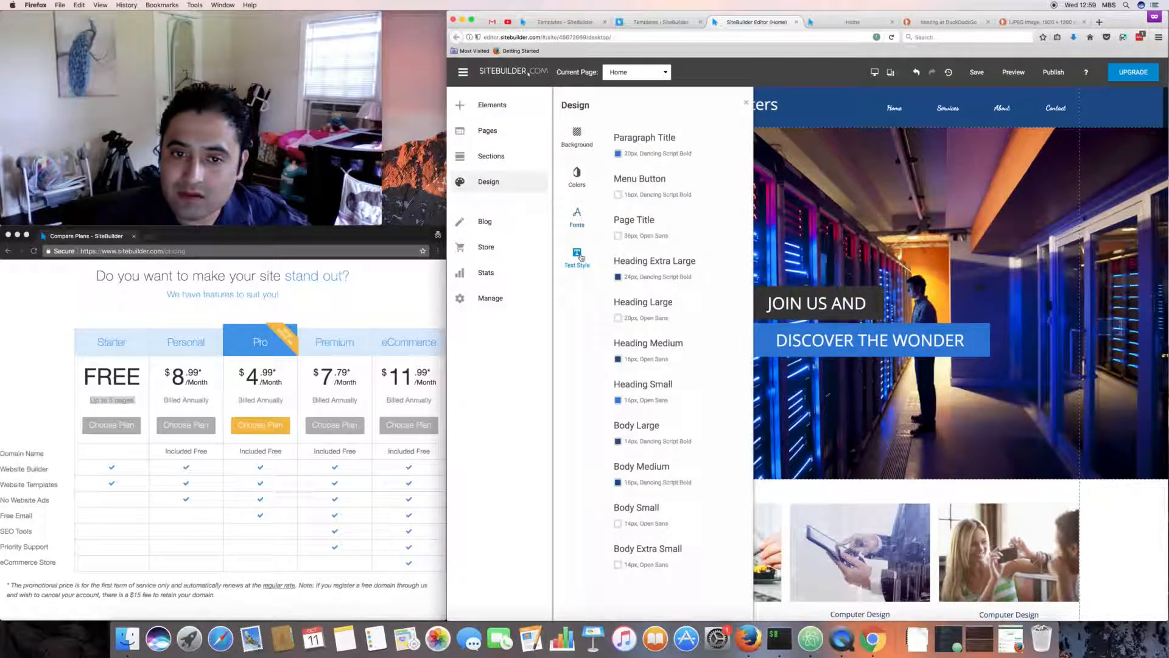
{"action": "left_click", "coordinate": [637, 180]}
{"action": "left_click", "coordinate": [823, 181]}
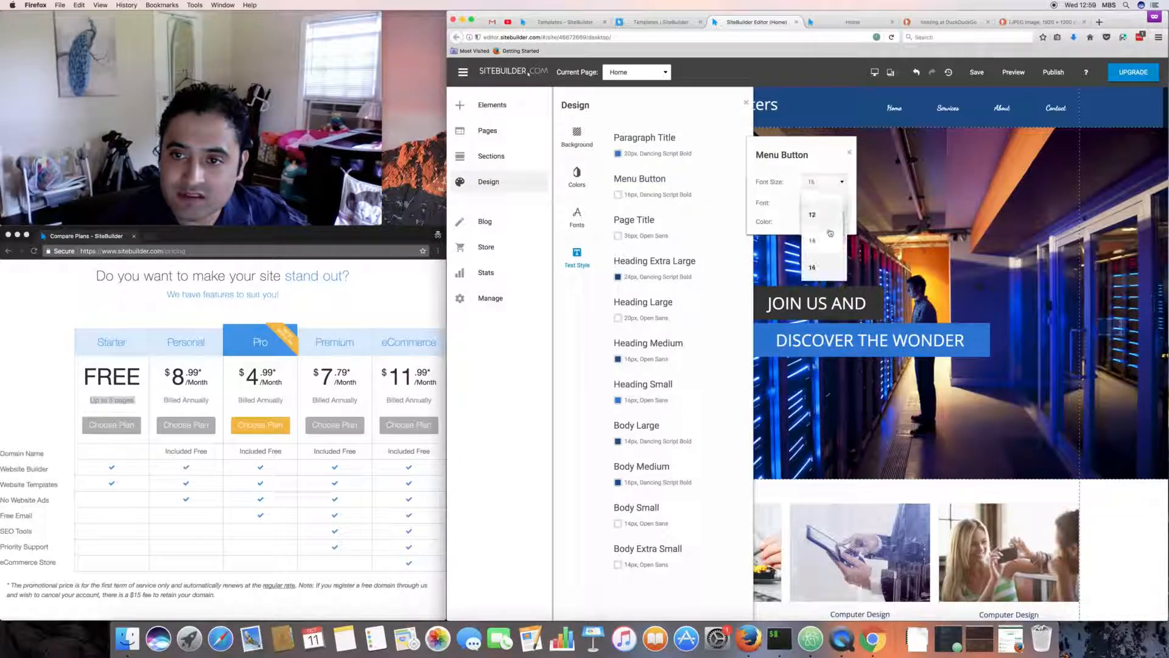
{"action": "left_click", "coordinate": [819, 224]}
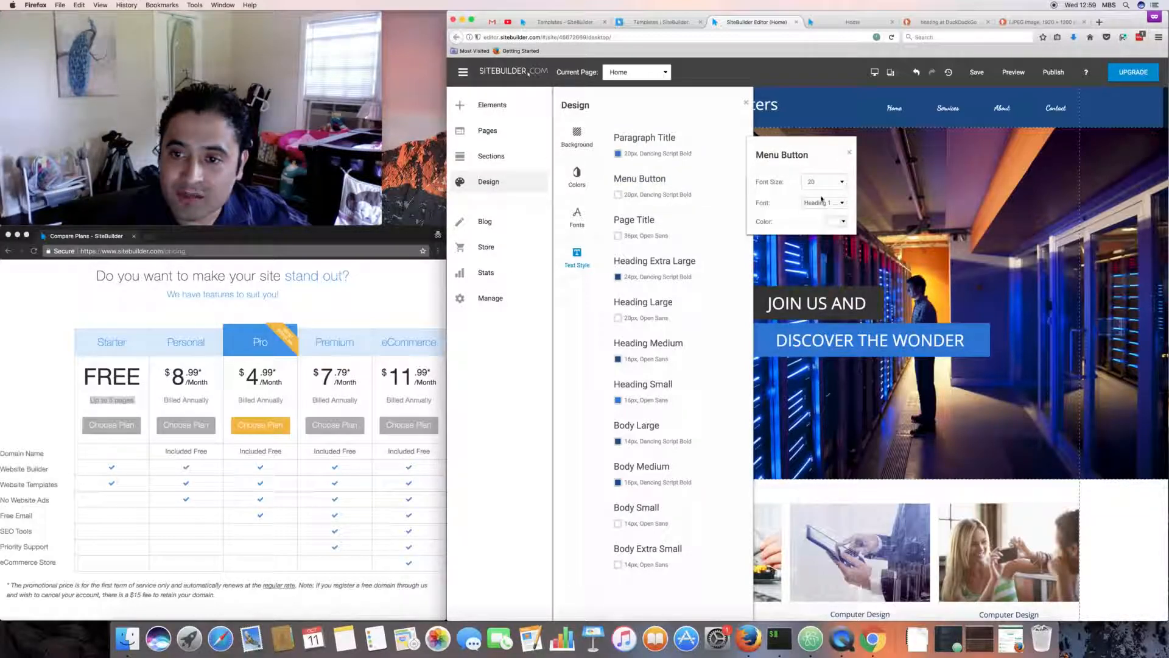
{"action": "left_click", "coordinate": [823, 181]}
{"action": "scroll", "coordinate": [819, 224], "scroll_direction": "down", "scroll_amount": 2}
{"action": "left_click", "coordinate": [815, 222]}
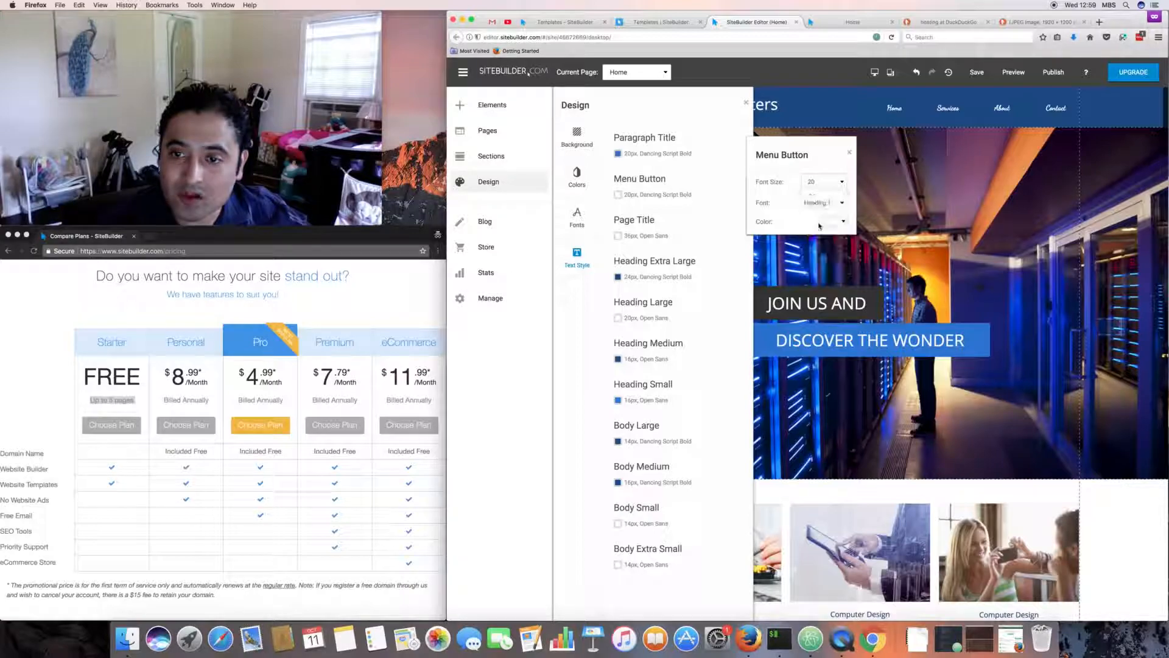
{"action": "left_click", "coordinate": [828, 181]}
{"action": "scroll", "coordinate": [825, 213], "scroll_direction": "up", "scroll_amount": 3}
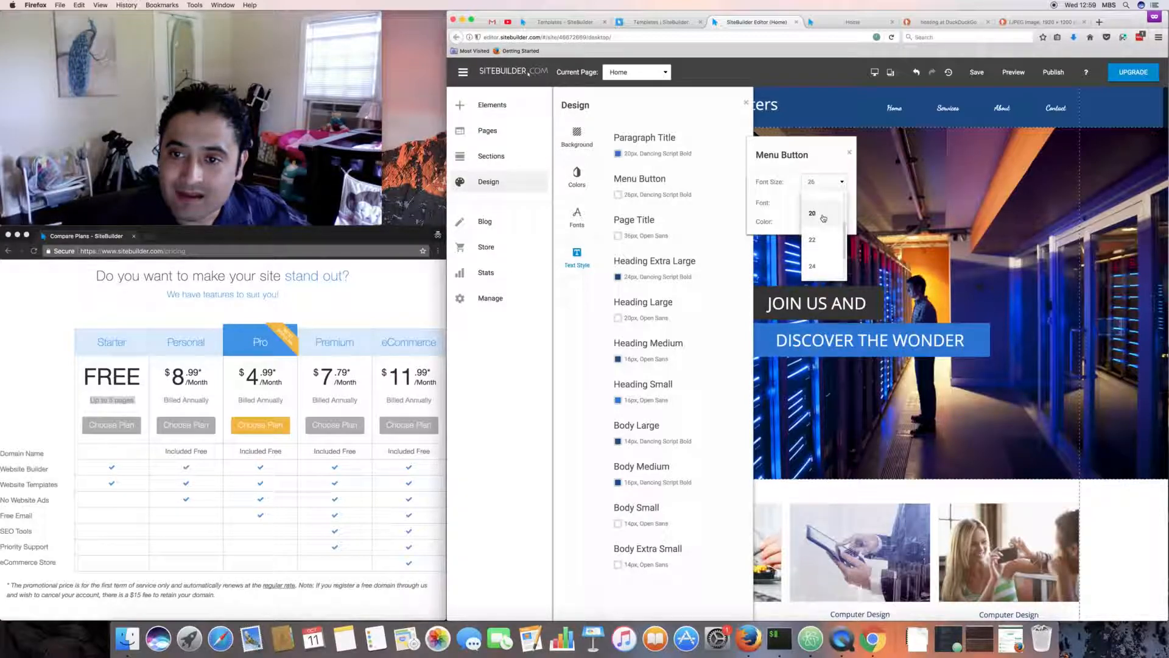
{"action": "left_click", "coordinate": [814, 241]}
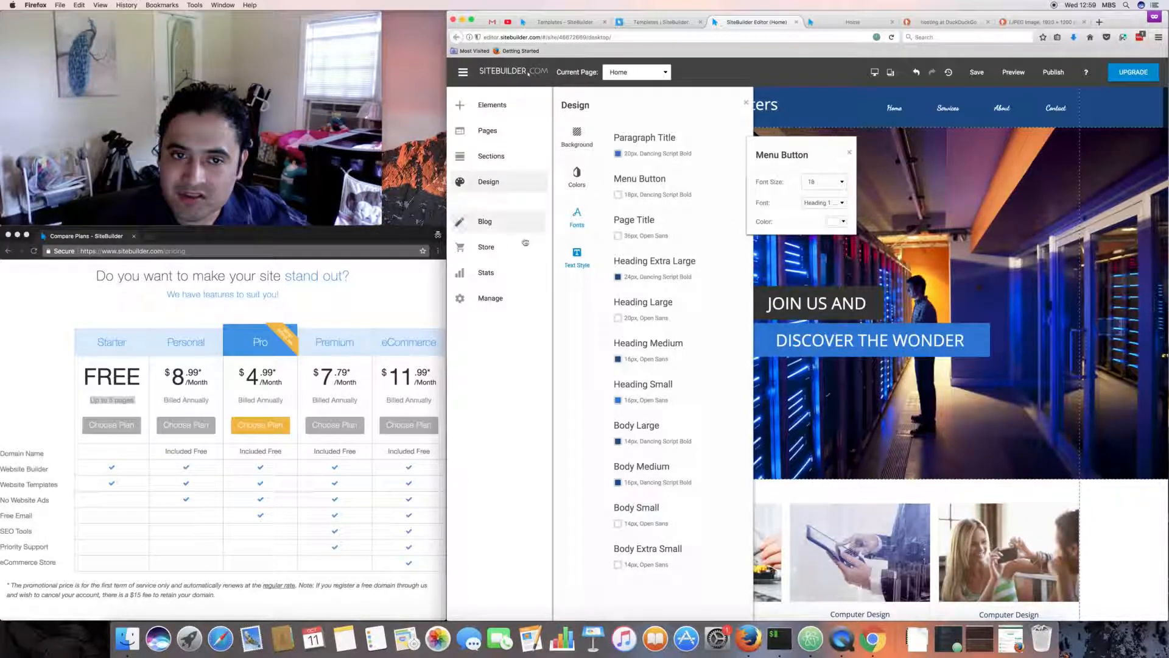
{"action": "left_click", "coordinate": [850, 154]}
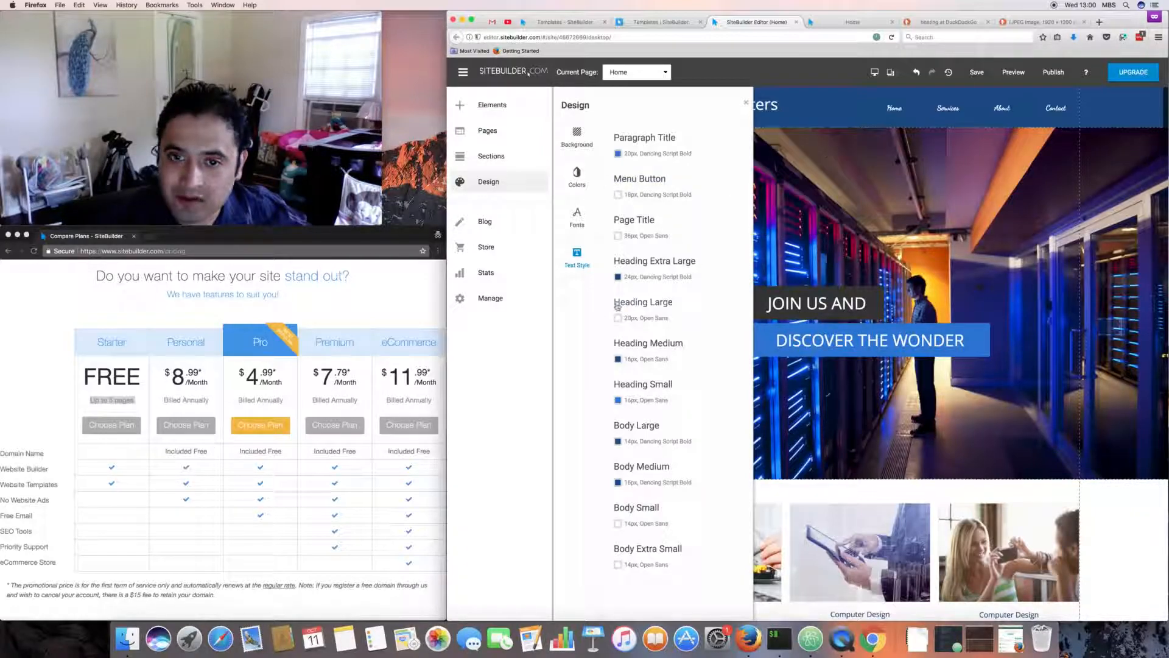
Create a blog for the site using the dark forest template headed The Blog
{"action": "left_click", "coordinate": [509, 230]}
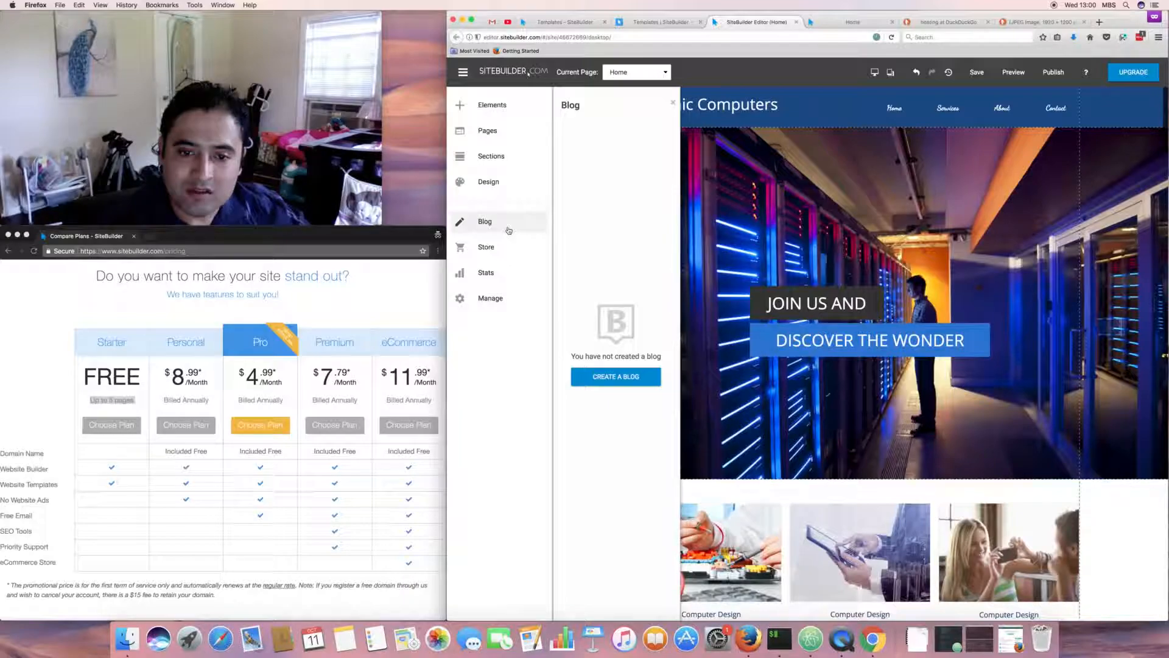
{"action": "left_click", "coordinate": [614, 375]}
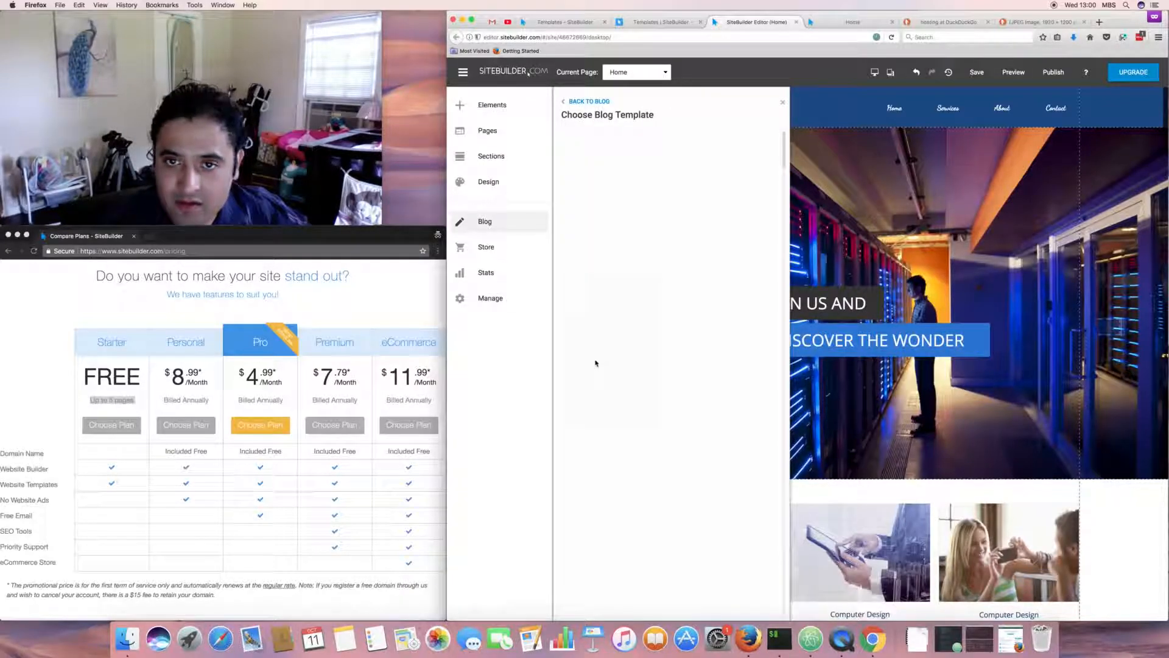
{"action": "mouse_move", "coordinate": [697, 185]}
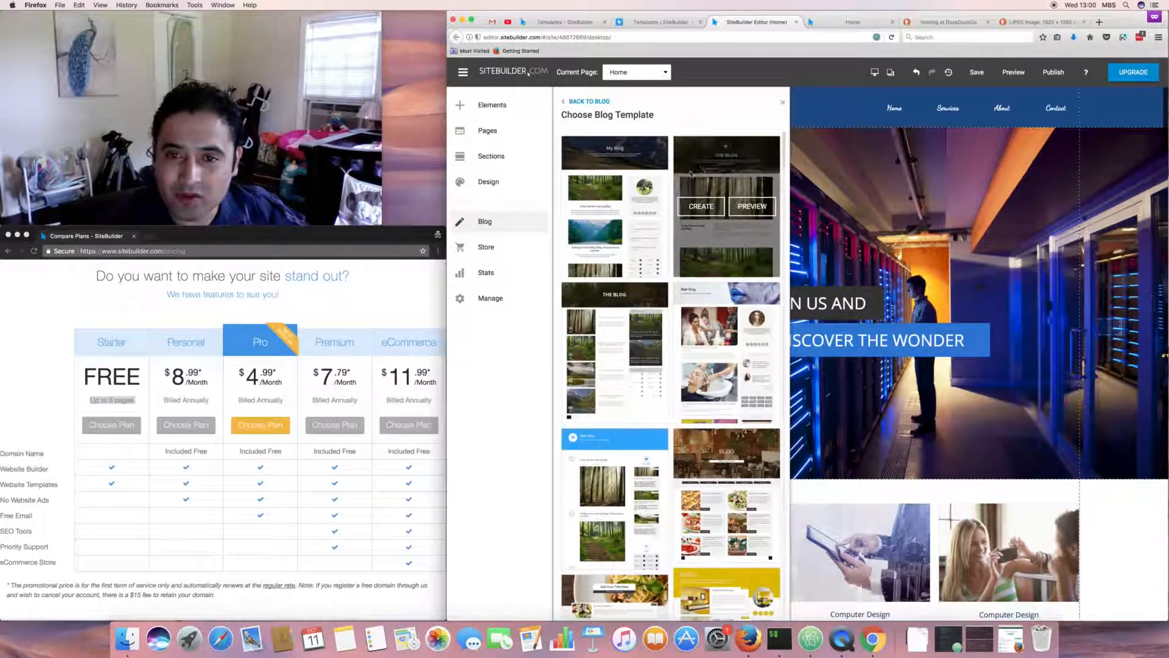
{"action": "left_click", "coordinate": [704, 209]}
{"action": "left_click", "coordinate": [864, 378]}
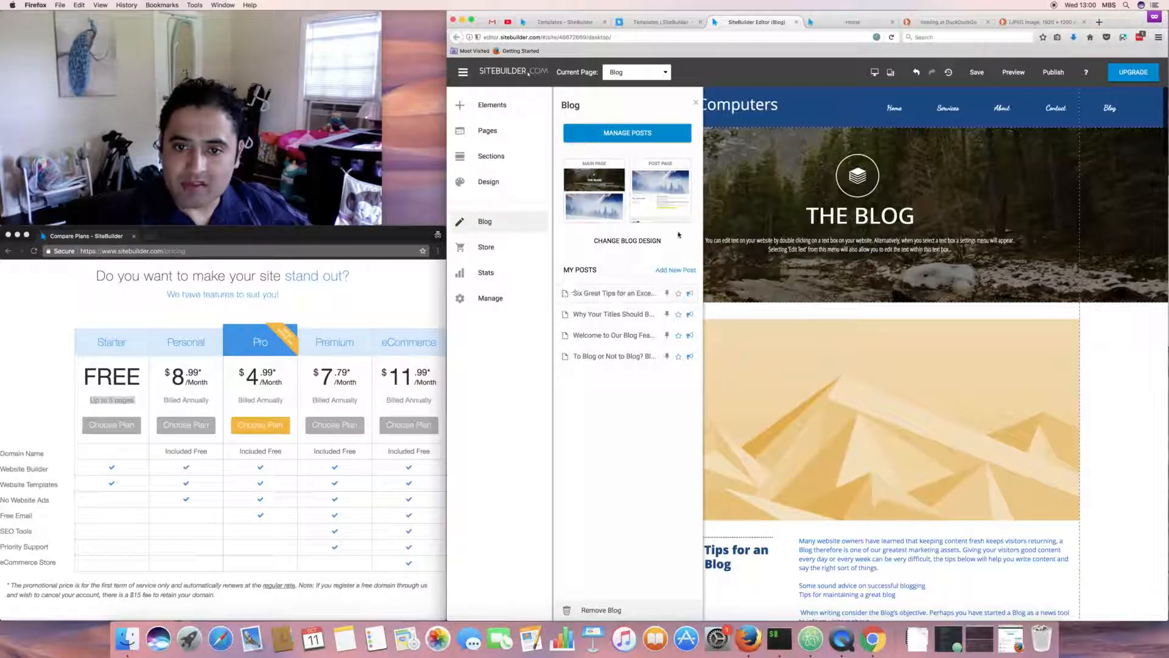
Save the site and start a new blog post titled "this is hosting"
{"action": "left_click", "coordinate": [667, 270]}
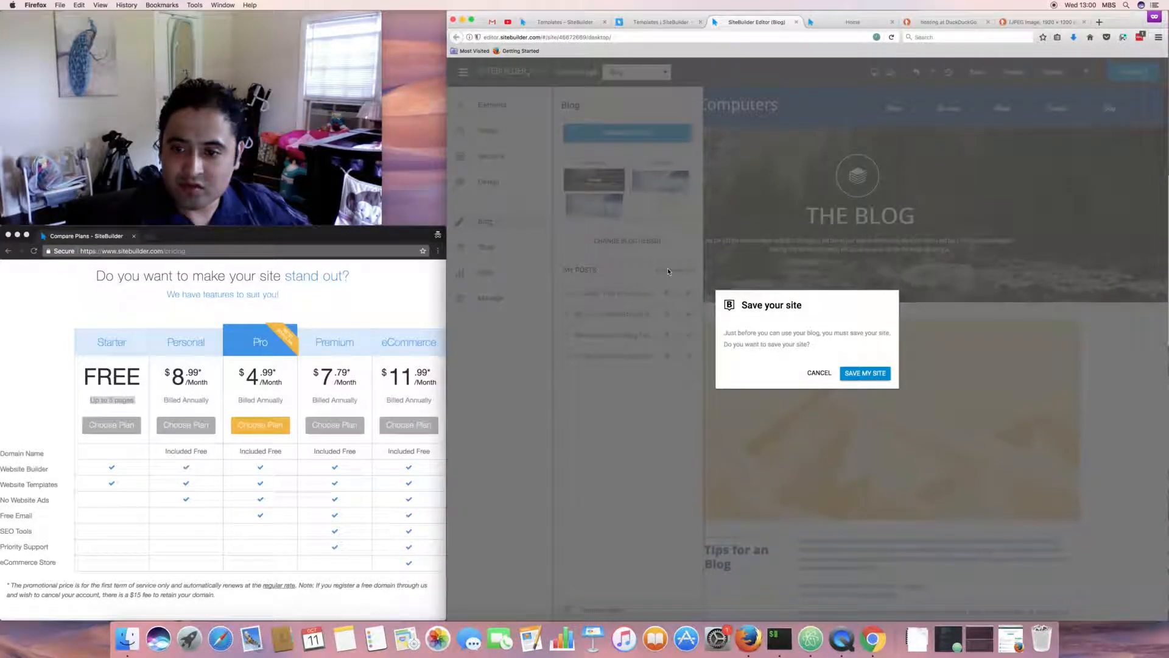
{"action": "left_click", "coordinate": [873, 373]}
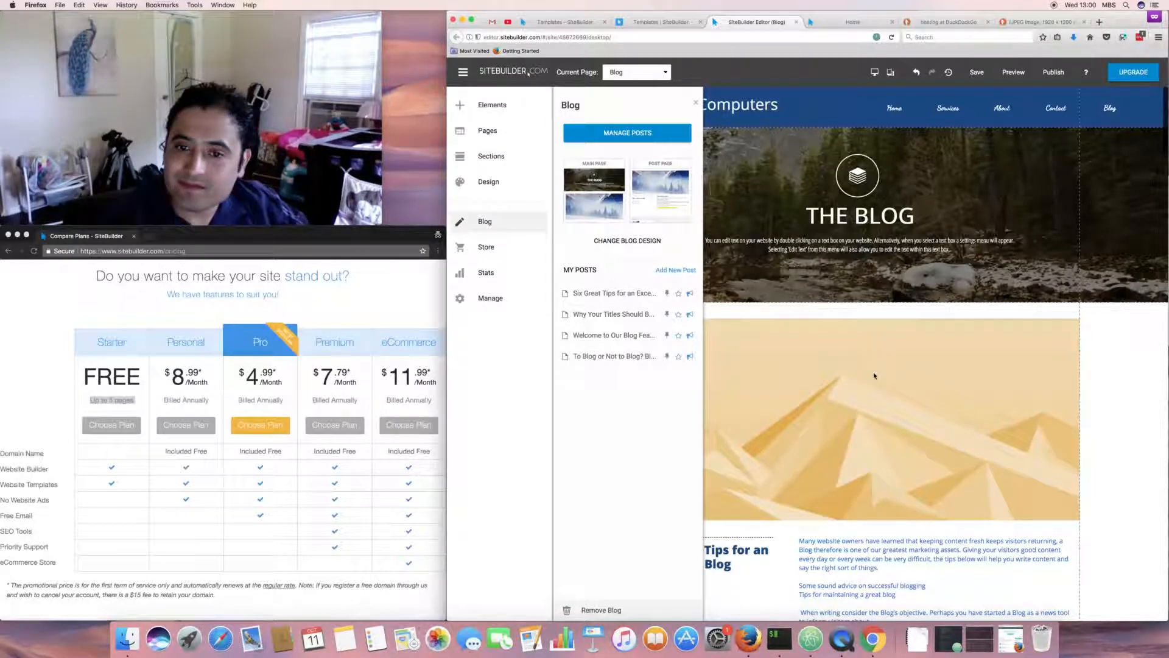
{"action": "left_click", "coordinate": [660, 274]}
{"action": "type", "text": "this is hosting"}
{"action": "key", "text": "Tab"}
{"action": "key", "text": "Tab"}
{"action": "key", "text": "Tab"}
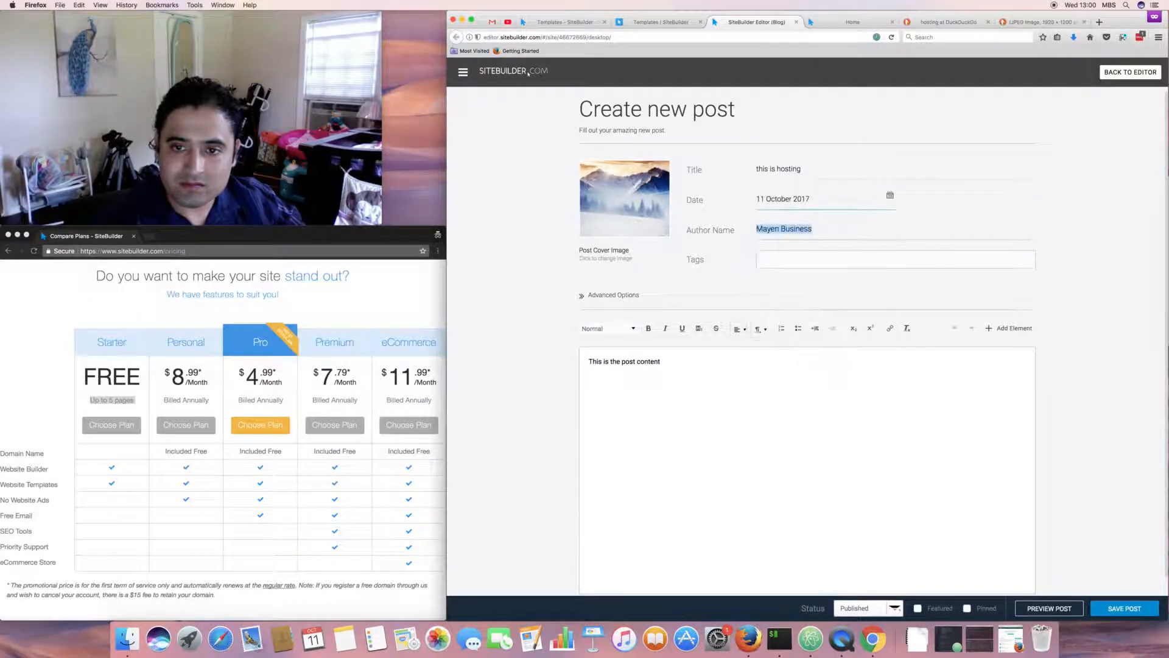
Tag the post with hosting, builder and enjoy, and add a blank line below the post content
{"action": "type", "text": "hosting"}
{"action": "key", "text": "Return"}
{"action": "type", "text": "building"}
{"action": "key", "text": "Return"}
{"action": "type", "text": "enjo"}
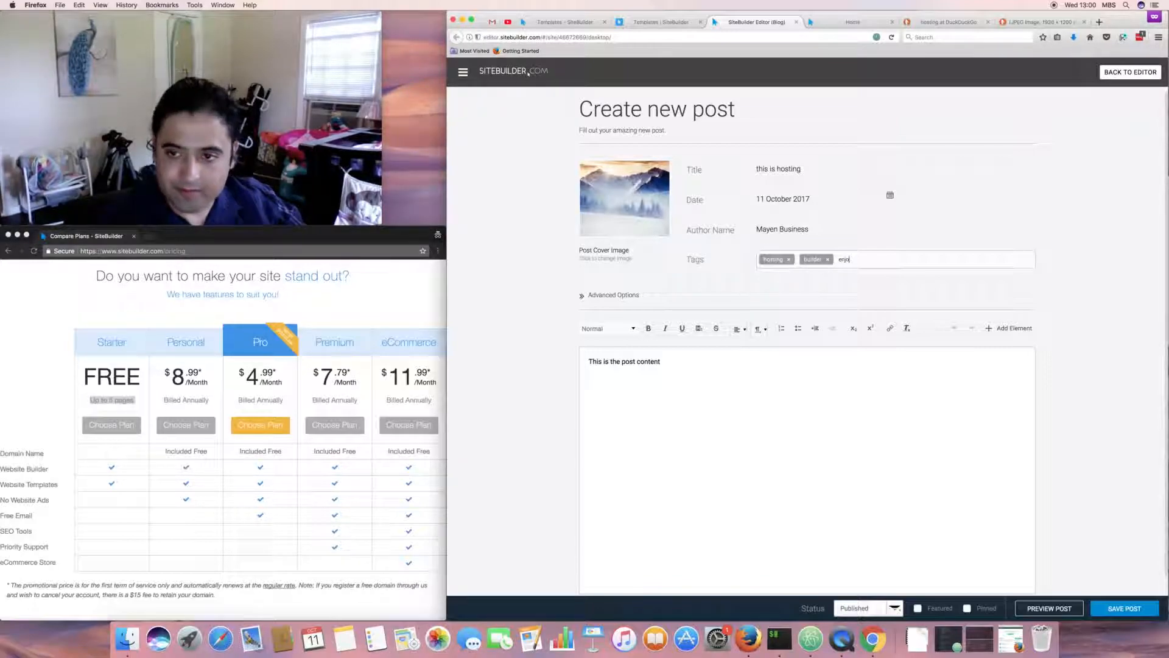
{"action": "type", "text": "y"}
{"action": "key", "text": "Return"}
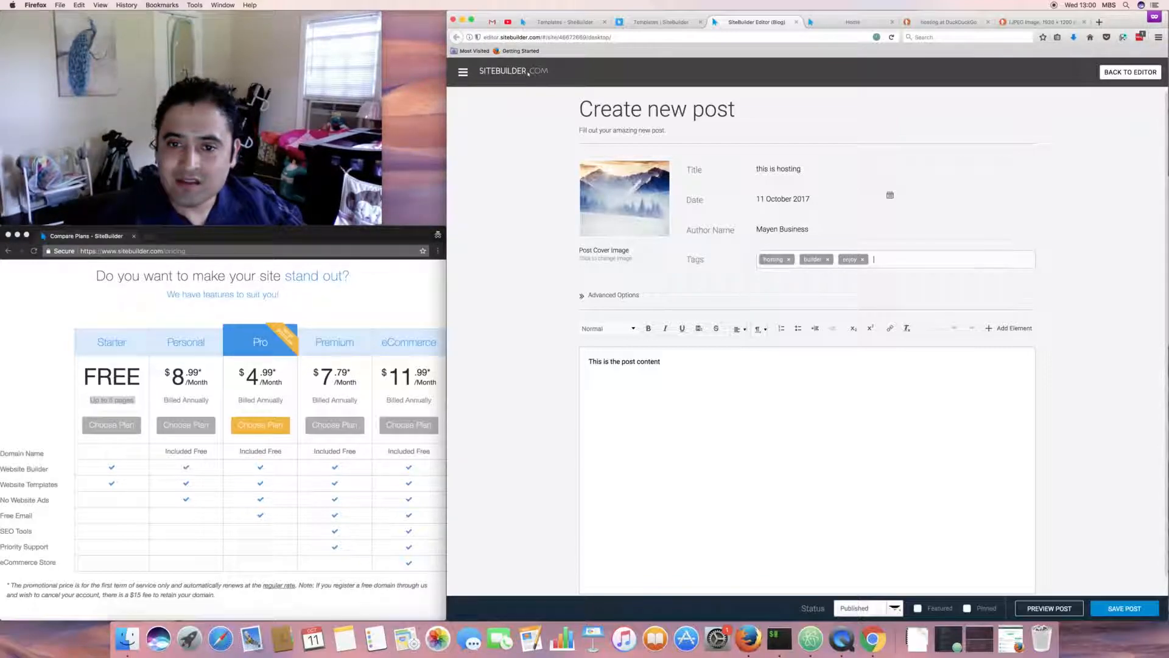
{"action": "left_click", "coordinate": [744, 443]}
{"action": "key", "text": "Return"}
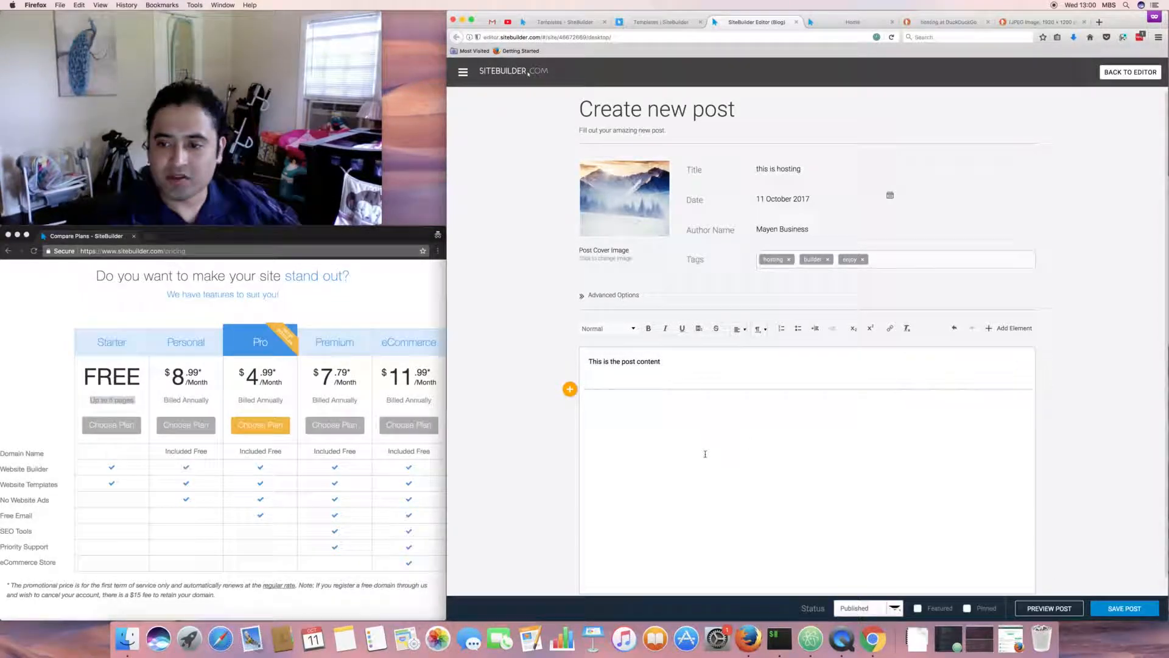
Show the post's advanced options with its friendly page URL and change the title to "blog title"
{"action": "left_click", "coordinate": [582, 298]}
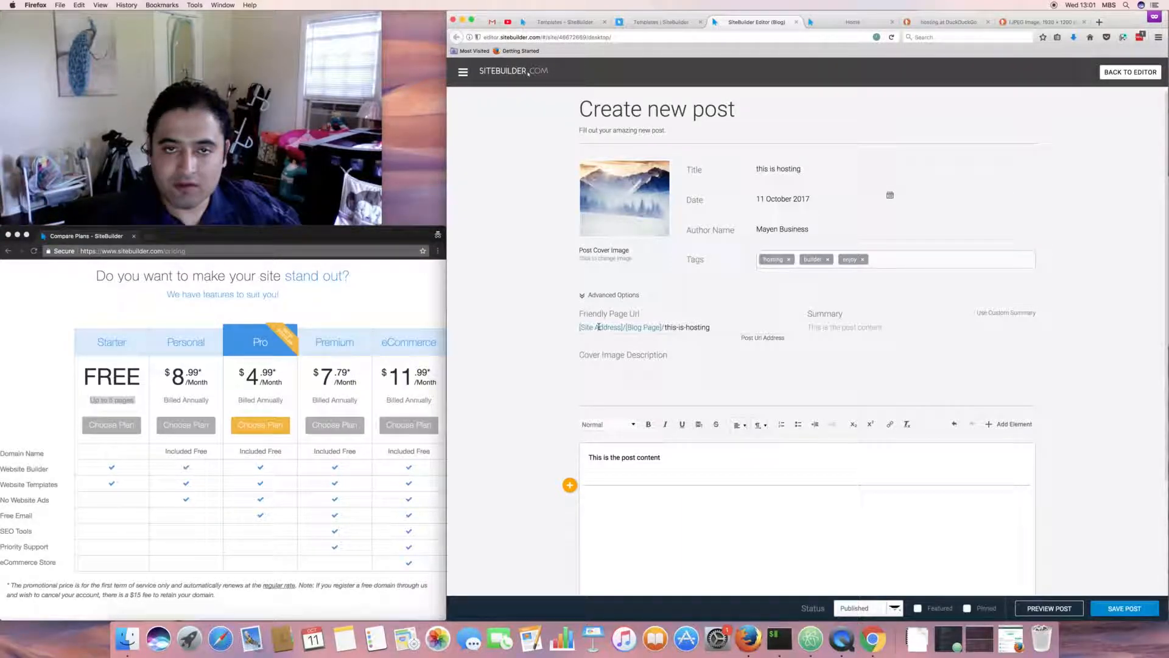
{"action": "scroll", "coordinate": [599, 327], "scroll_direction": "down", "scroll_amount": 2}
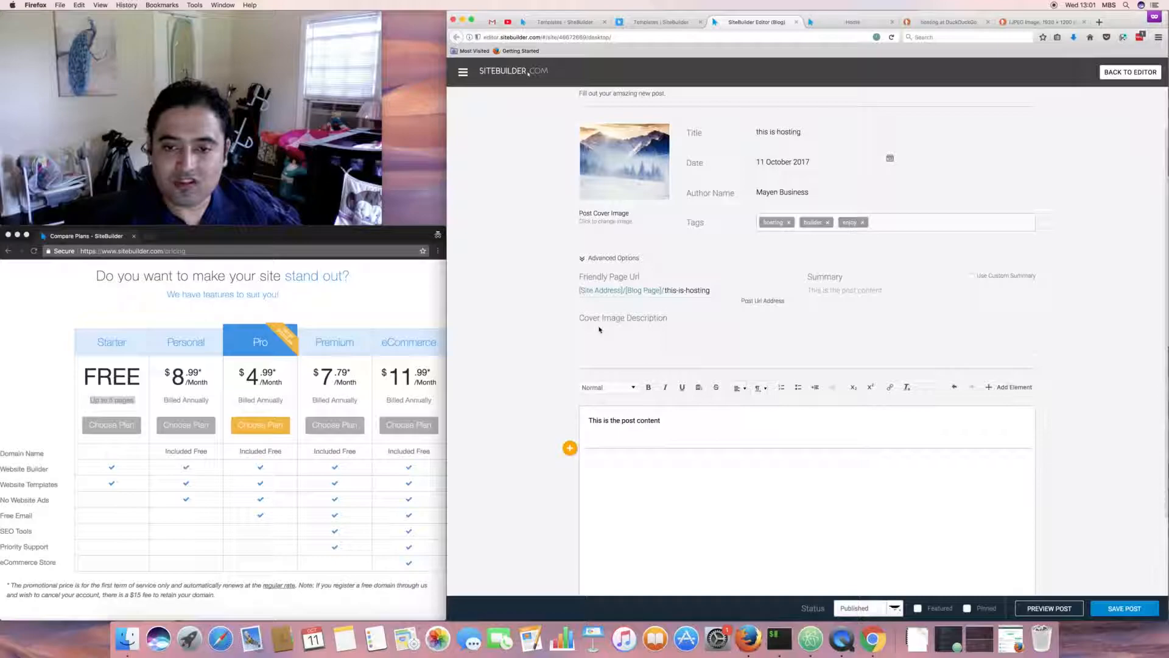
{"action": "left_click_drag", "start_coordinate": [667, 294], "coordinate": [710, 291]}
{"action": "left_click_drag", "start_coordinate": [805, 131], "coordinate": [760, 130]}
{"action": "type", "text": "blog title"}
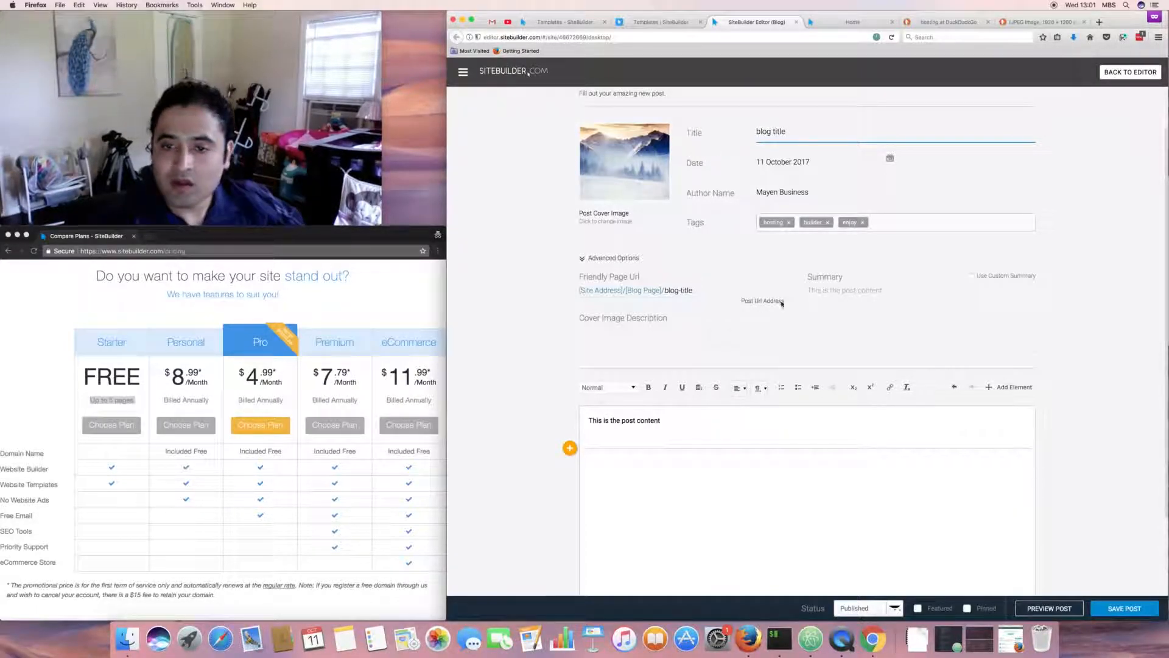
Enable the custom summary with "this is a custom seo summary" and describe the cover image as "ski trip"
{"action": "left_click", "coordinate": [972, 276]}
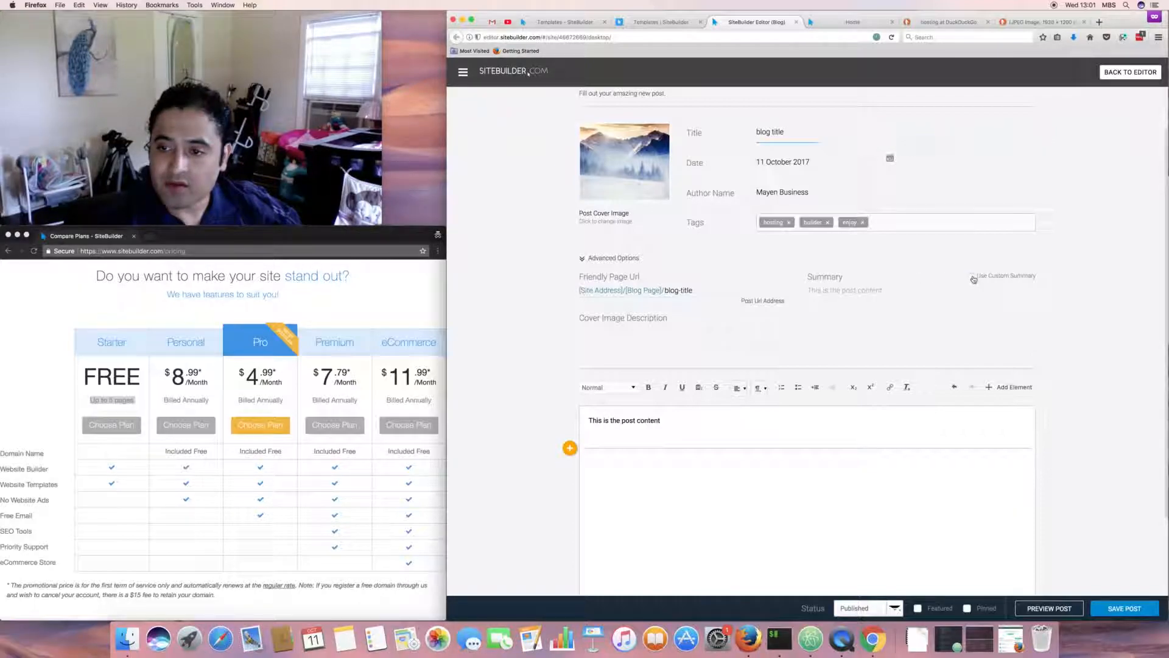
{"action": "double_click", "coordinate": [875, 290]}
{"action": "triple_click", "coordinate": [879, 293]}
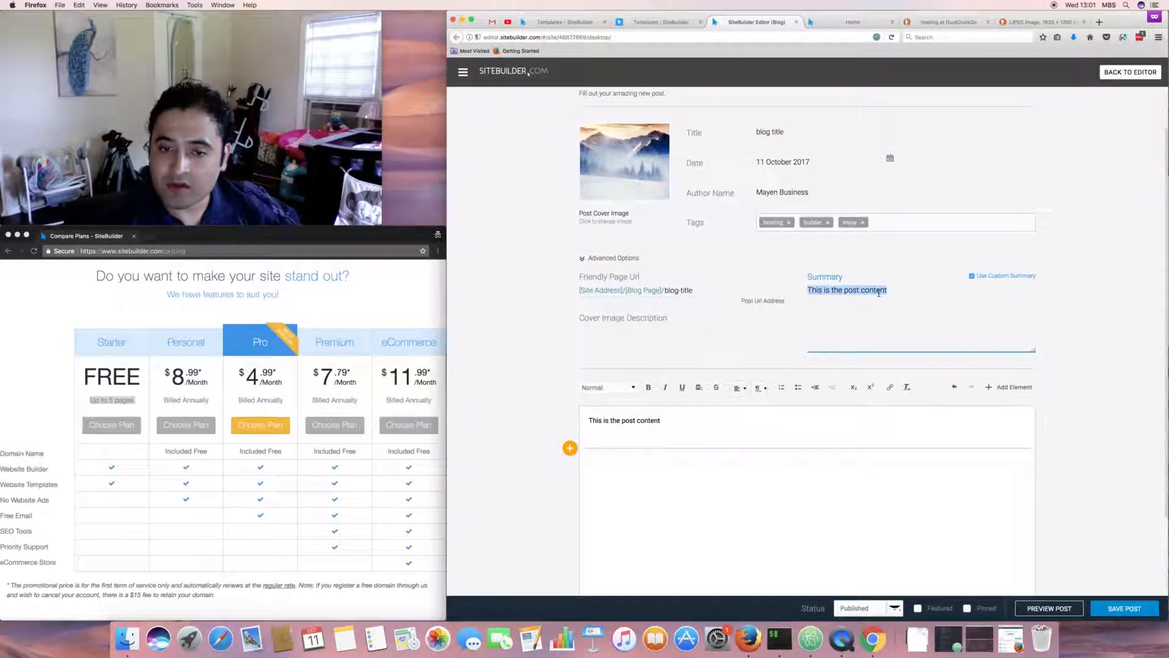
{"action": "type", "text": "this is a b"}
{"action": "key", "text": "BackSpace"}
{"action": "type", "text": "m seo summary"}
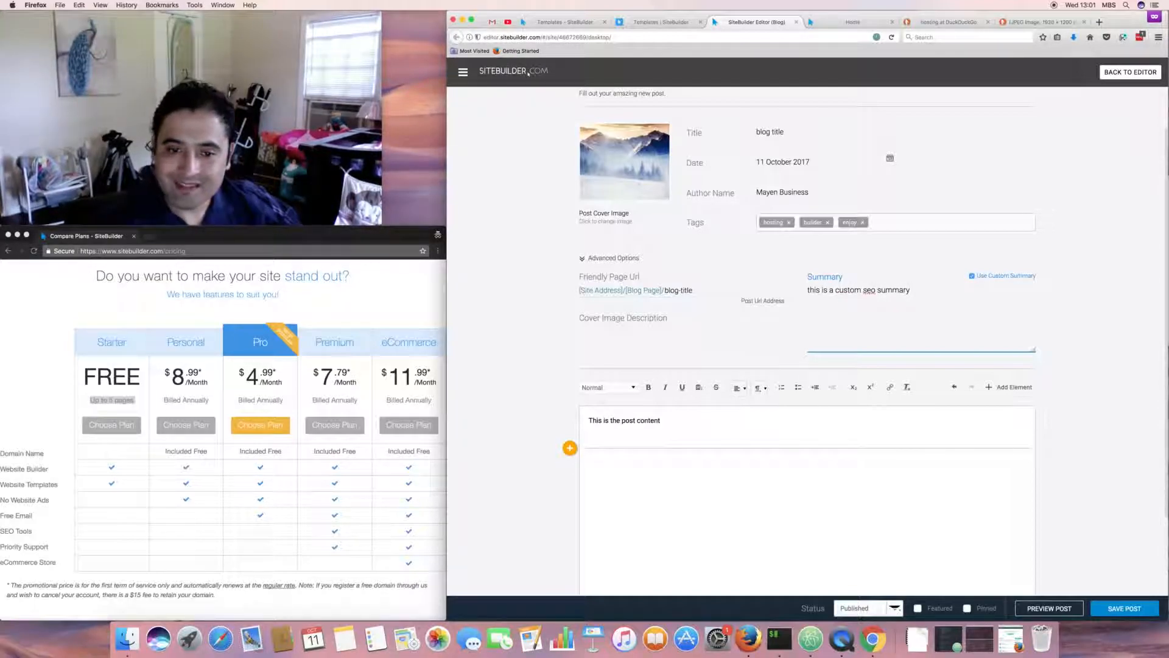
{"action": "left_click", "coordinate": [618, 344]}
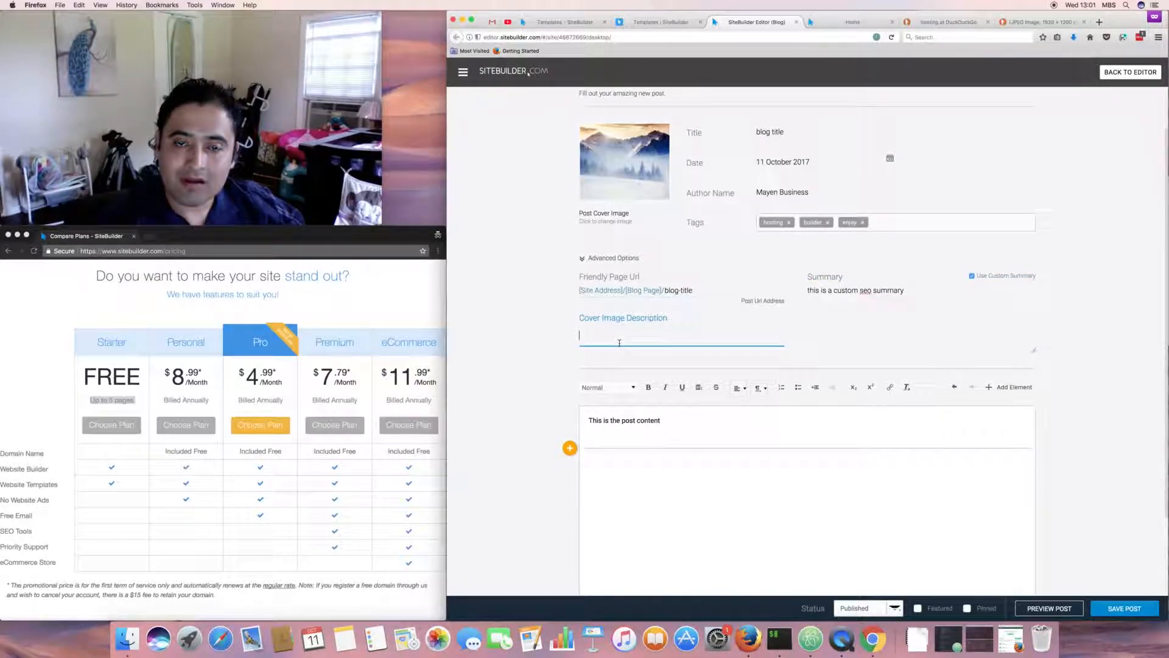
{"action": "type", "text": "ski trip"}
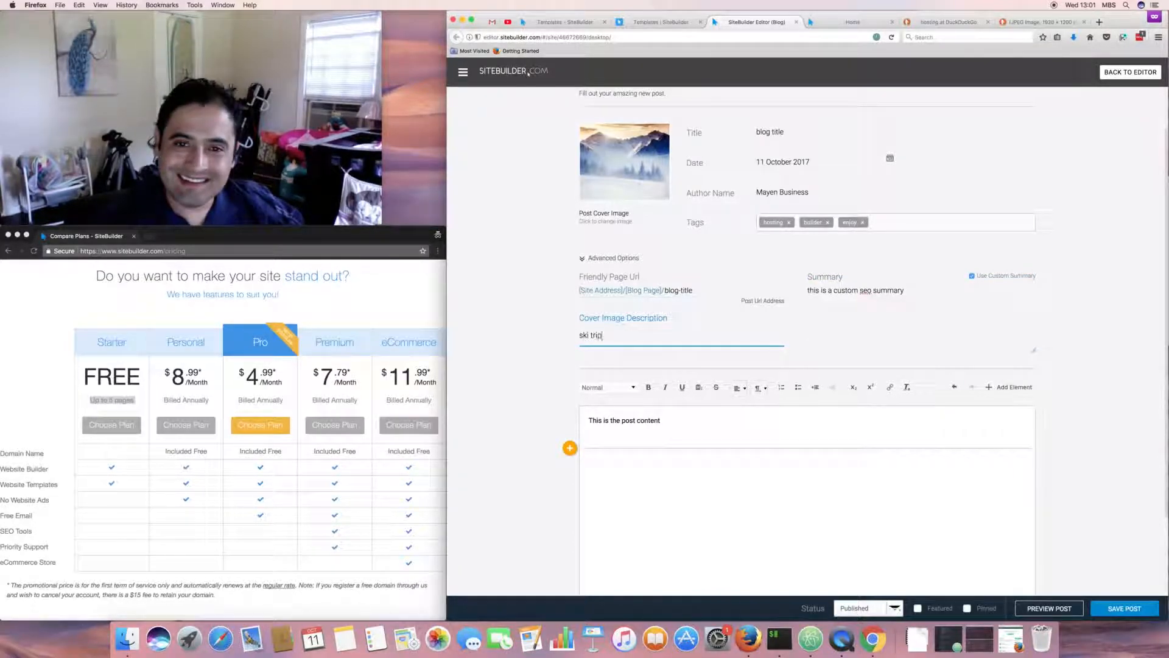
Insert a video element below the post content, using the URL of the open YouTube video "Site Builder: Overview of Hosting website builder"
{"action": "left_click", "coordinate": [665, 442]}
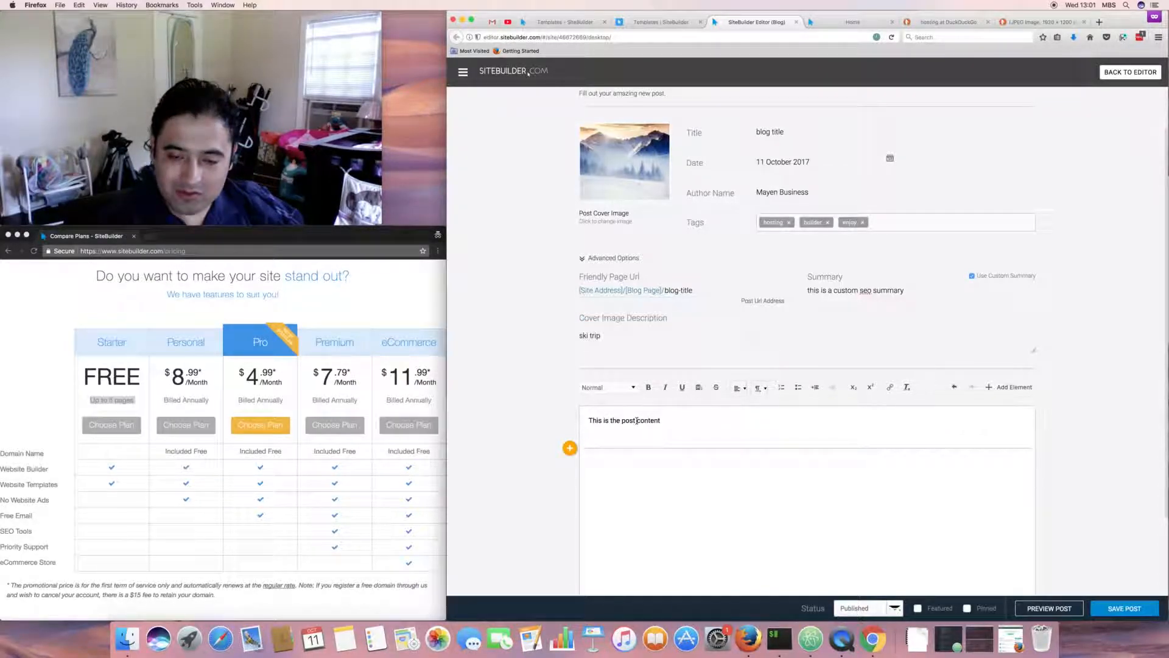
{"action": "left_click", "coordinate": [1017, 387]}
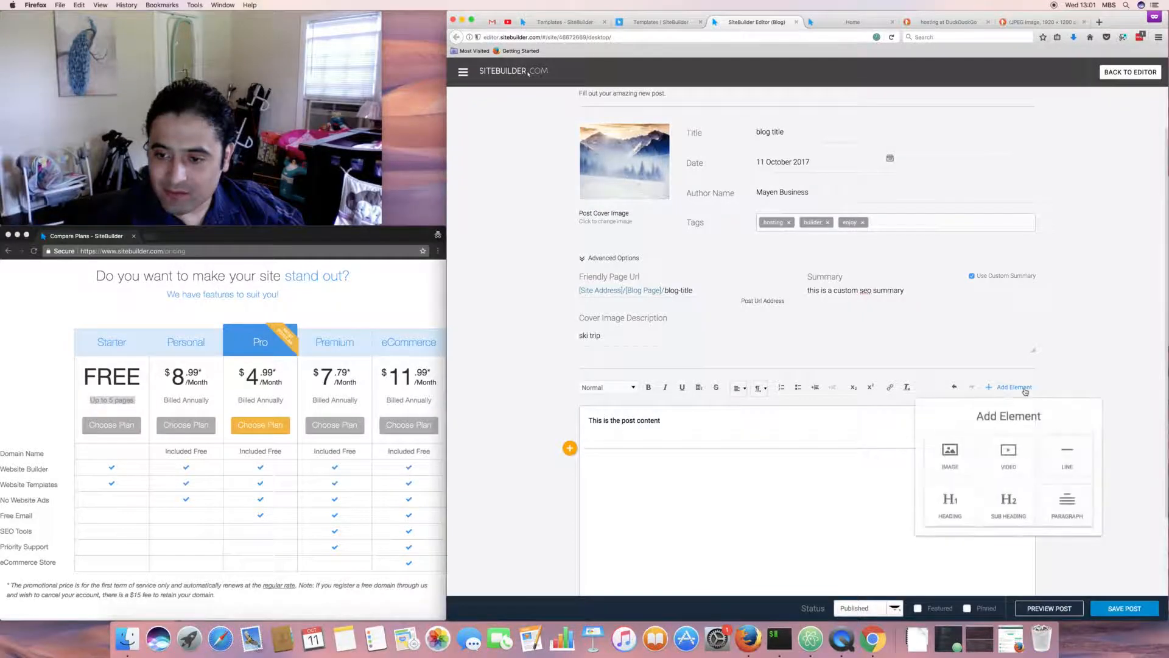
{"action": "left_click", "coordinate": [1009, 451]}
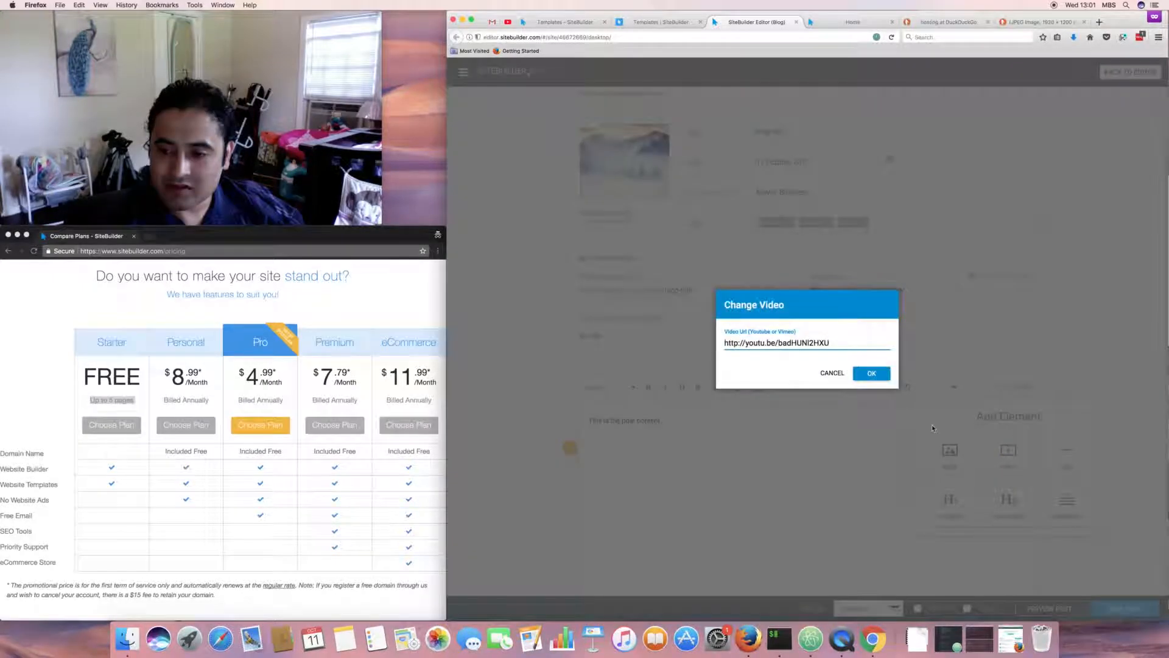
{"action": "left_click", "coordinate": [508, 22]}
{"action": "left_click", "coordinate": [545, 38]}
{"action": "key", "text": "super+c"}
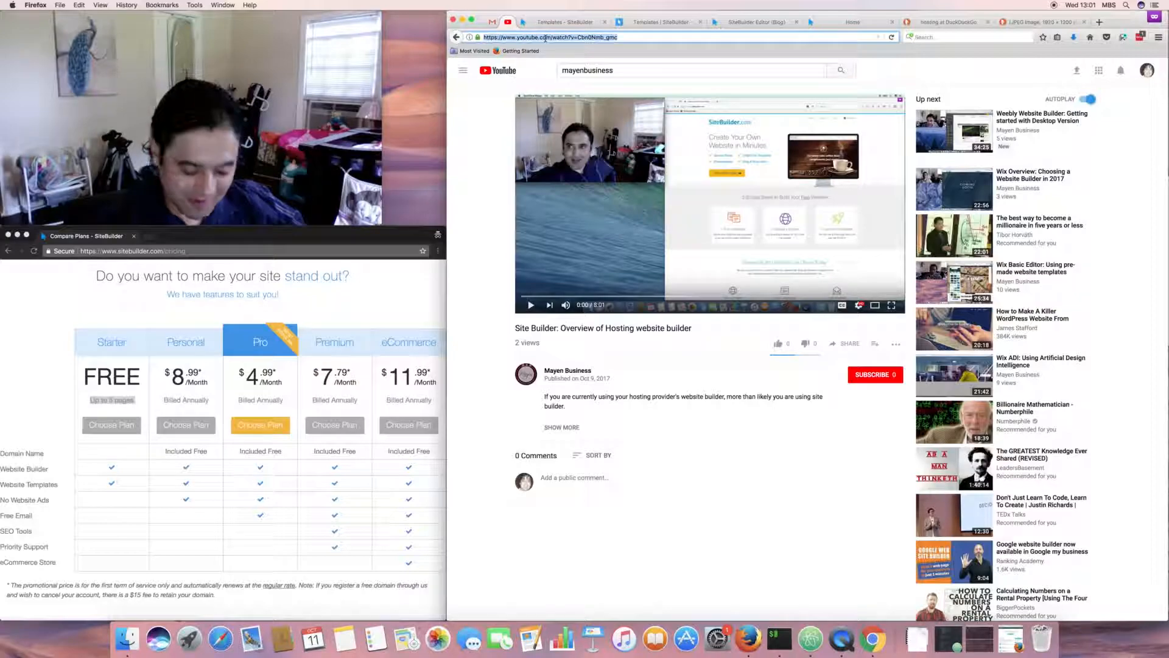
{"action": "left_click", "coordinate": [770, 23]}
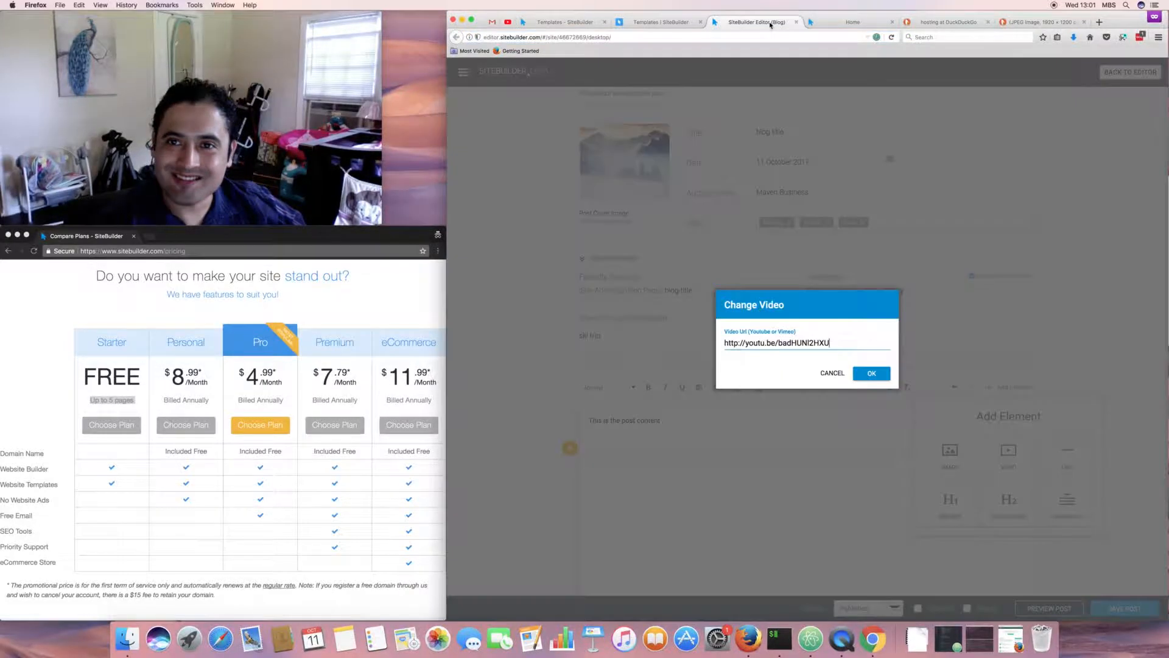
{"action": "triple_click", "coordinate": [761, 343]}
{"action": "key", "text": "super+v"}
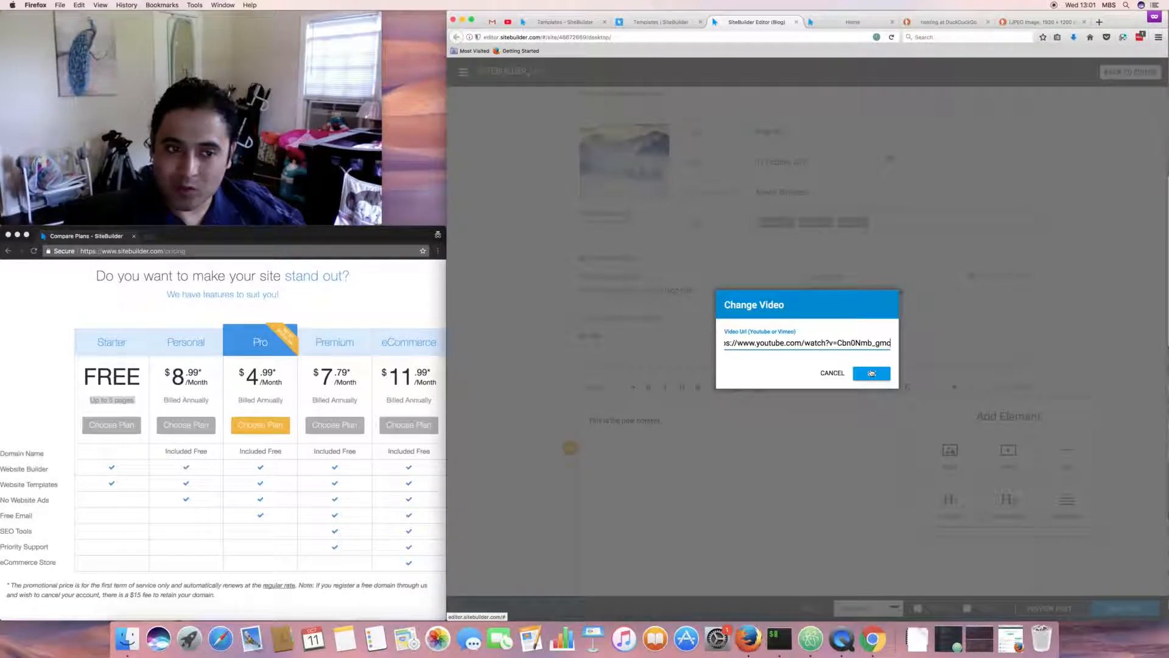
{"action": "left_click", "coordinate": [872, 372]}
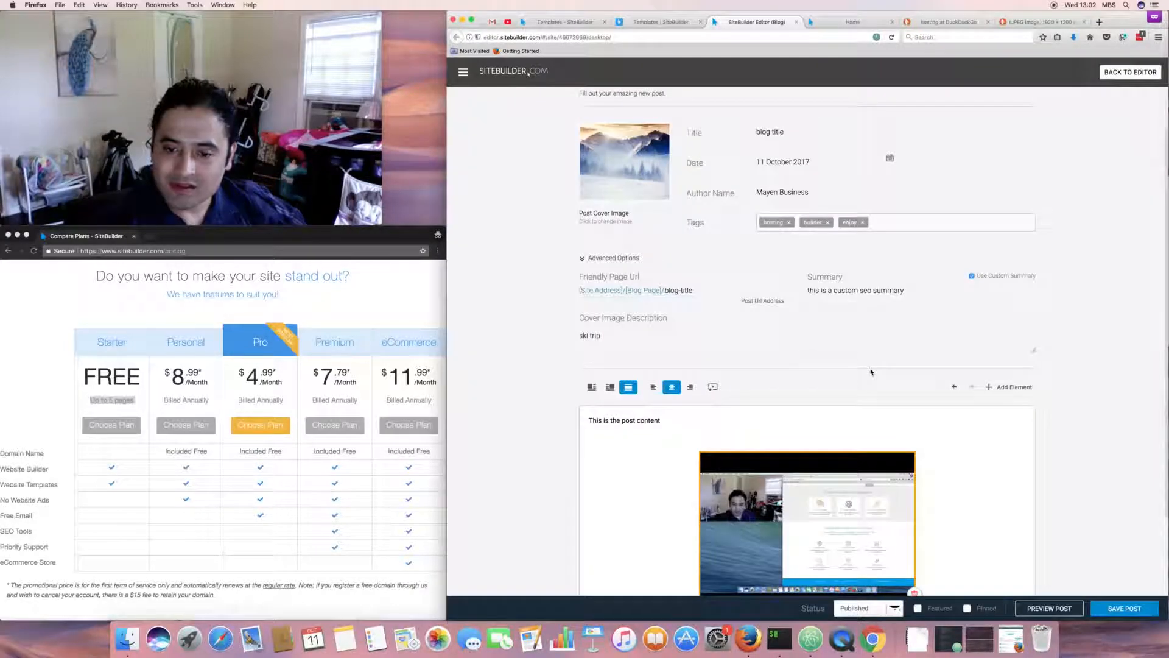
{"action": "scroll", "coordinate": [500, 373], "scroll_direction": "down", "scroll_amount": 2}
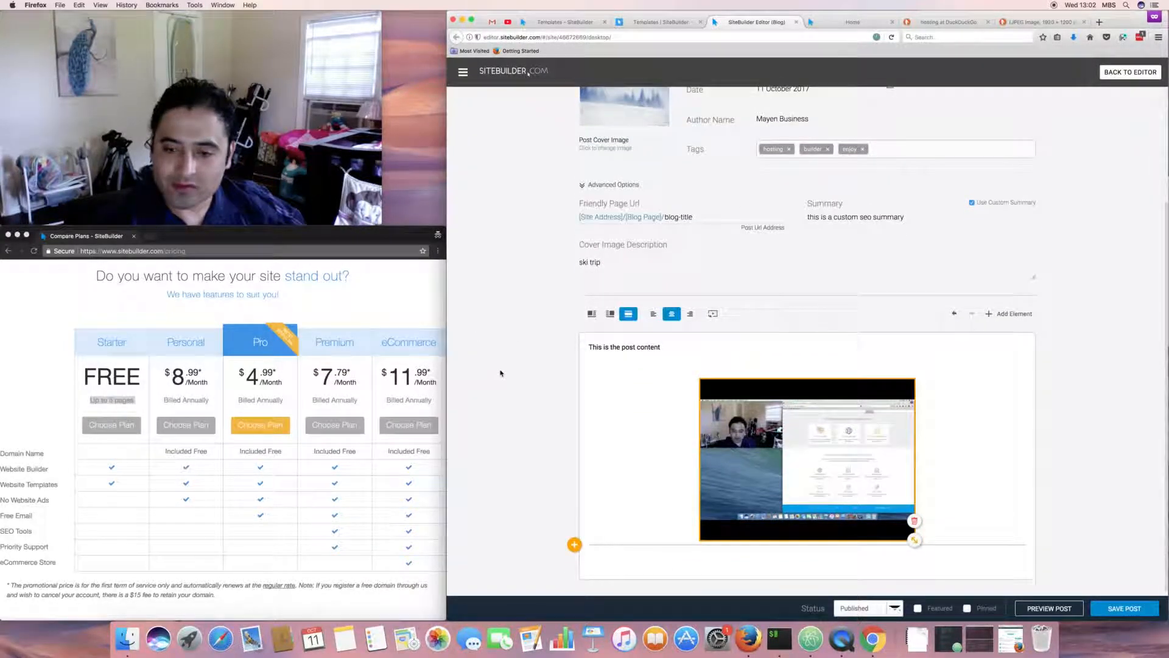
Save the blog post and preview it, playing its embedded video before returning to the post's edit page
{"action": "left_click", "coordinate": [1119, 607]}
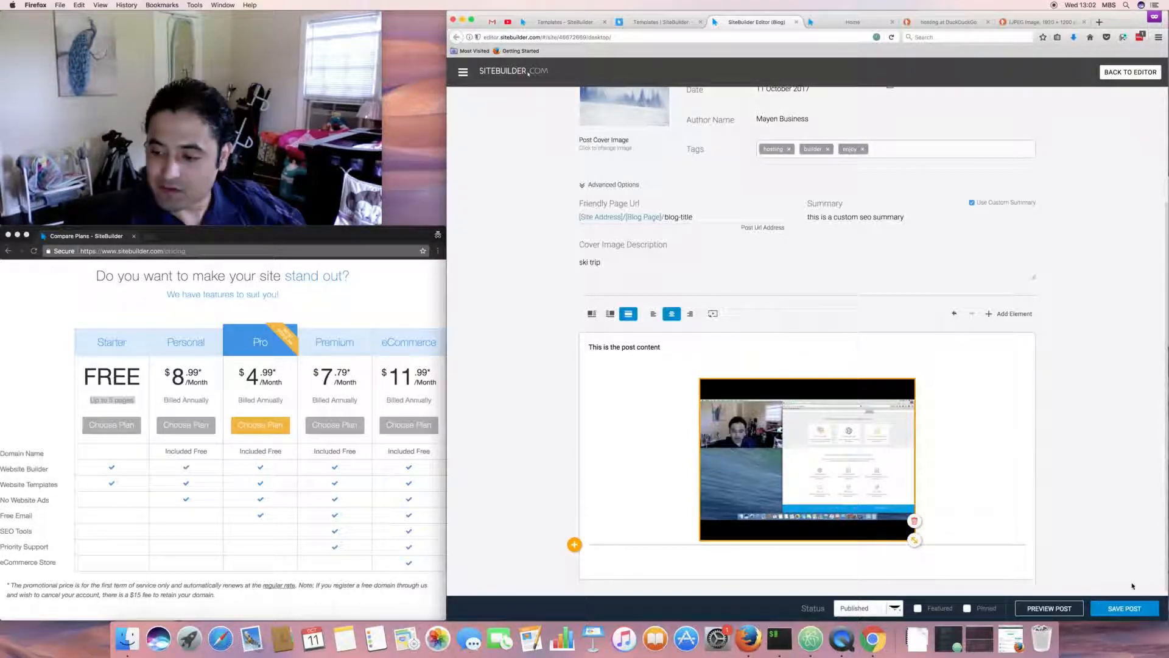
{"action": "left_click", "coordinate": [1124, 608]}
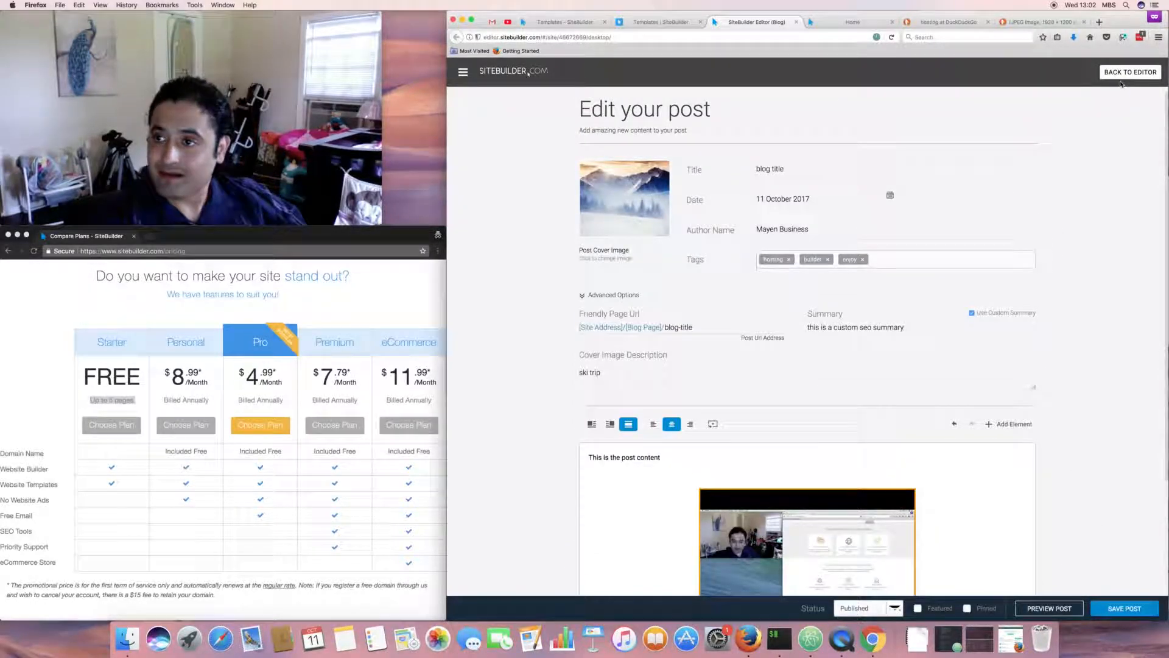
{"action": "left_click", "coordinate": [1055, 609]}
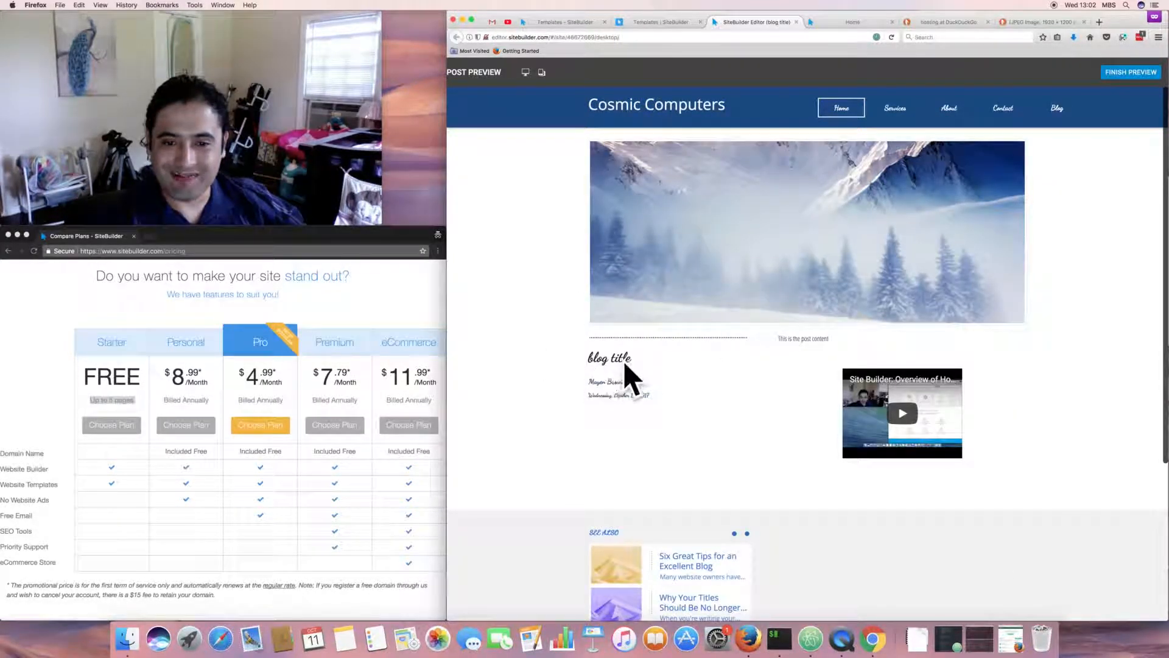
{"action": "scroll", "coordinate": [557, 441], "scroll_direction": "down", "scroll_amount": 3}
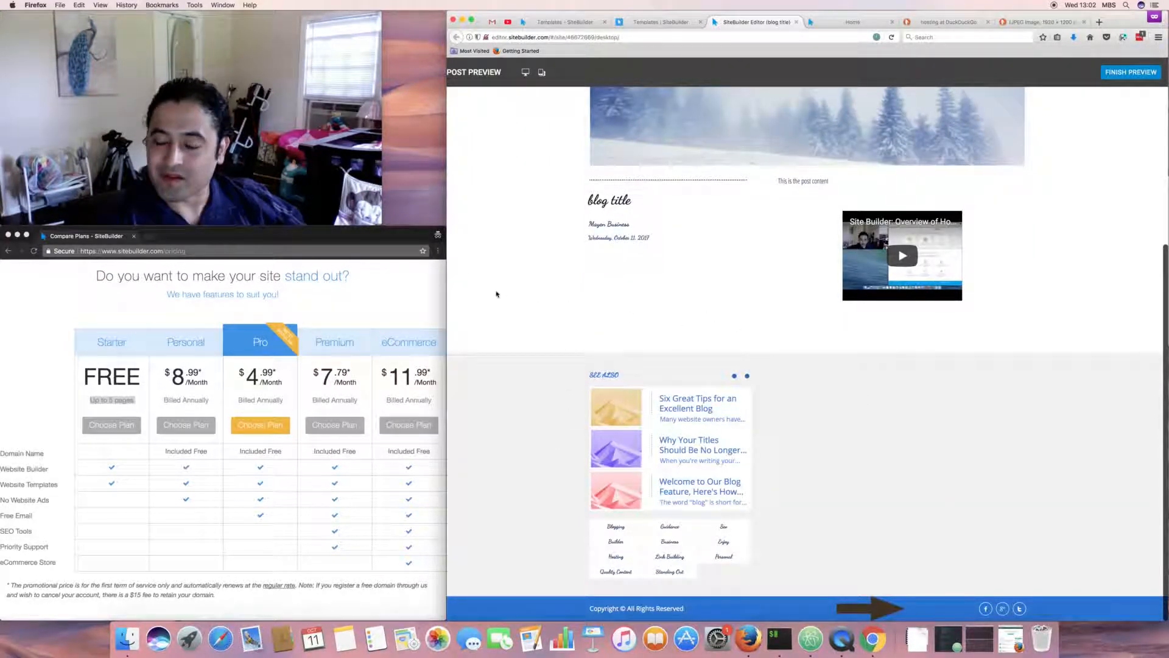
{"action": "scroll", "coordinate": [495, 292], "scroll_direction": "up", "scroll_amount": 3}
{"action": "left_click", "coordinate": [902, 413]}
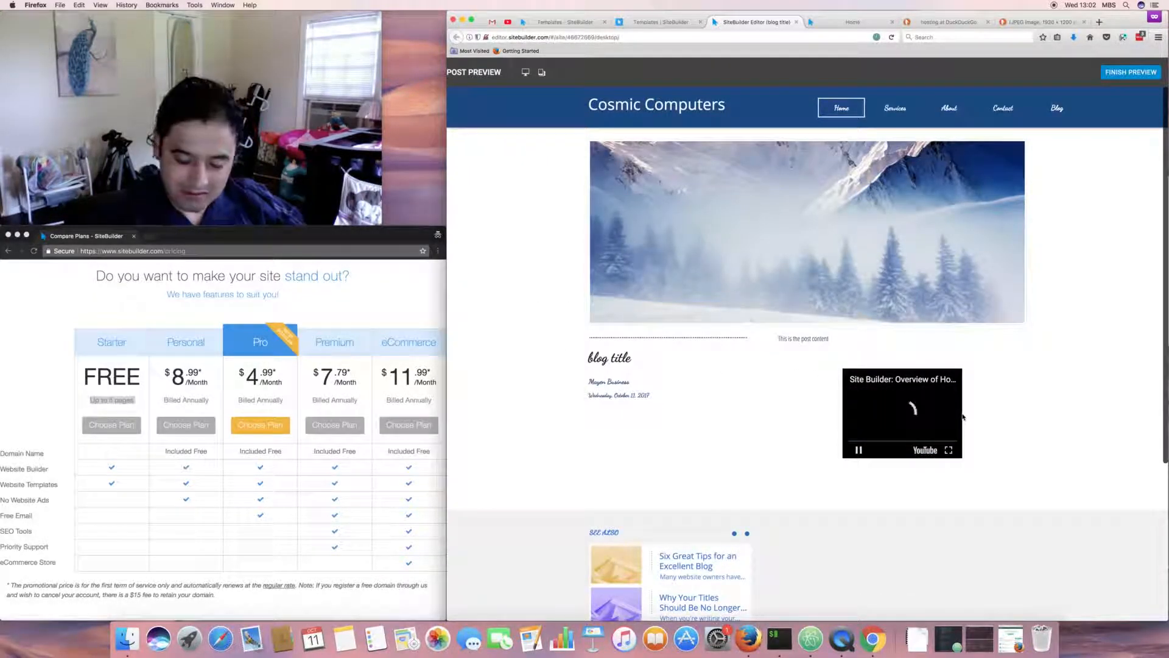
{"action": "key", "text": "XF86AudioRaiseVolume"}
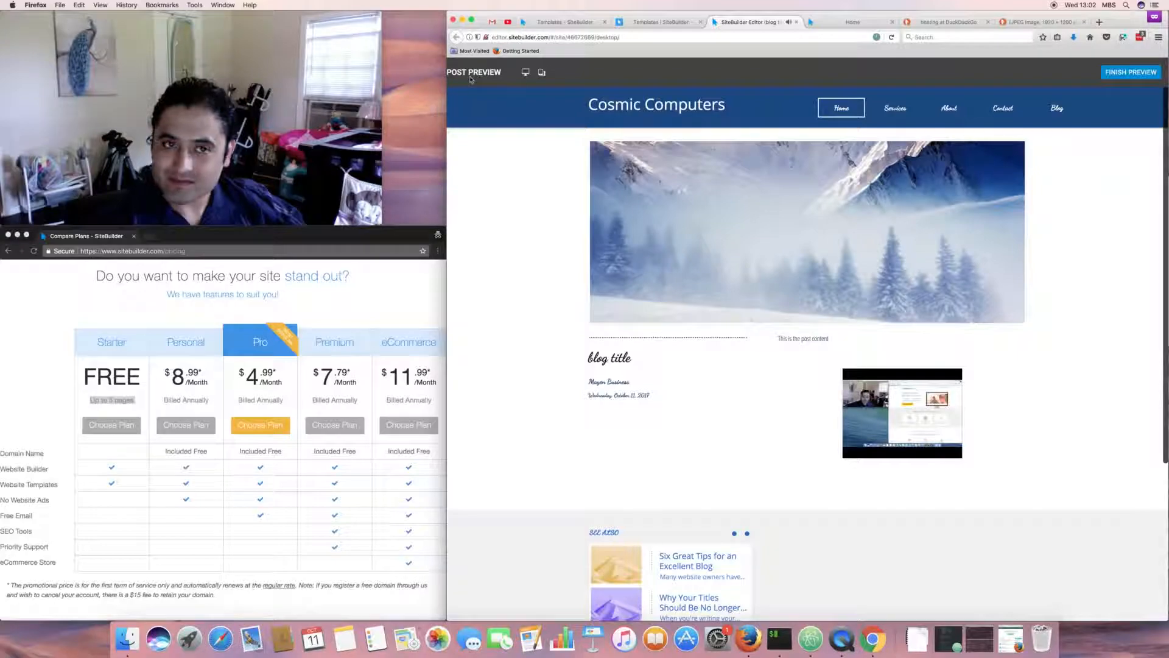
{"action": "left_click", "coordinate": [1126, 73]}
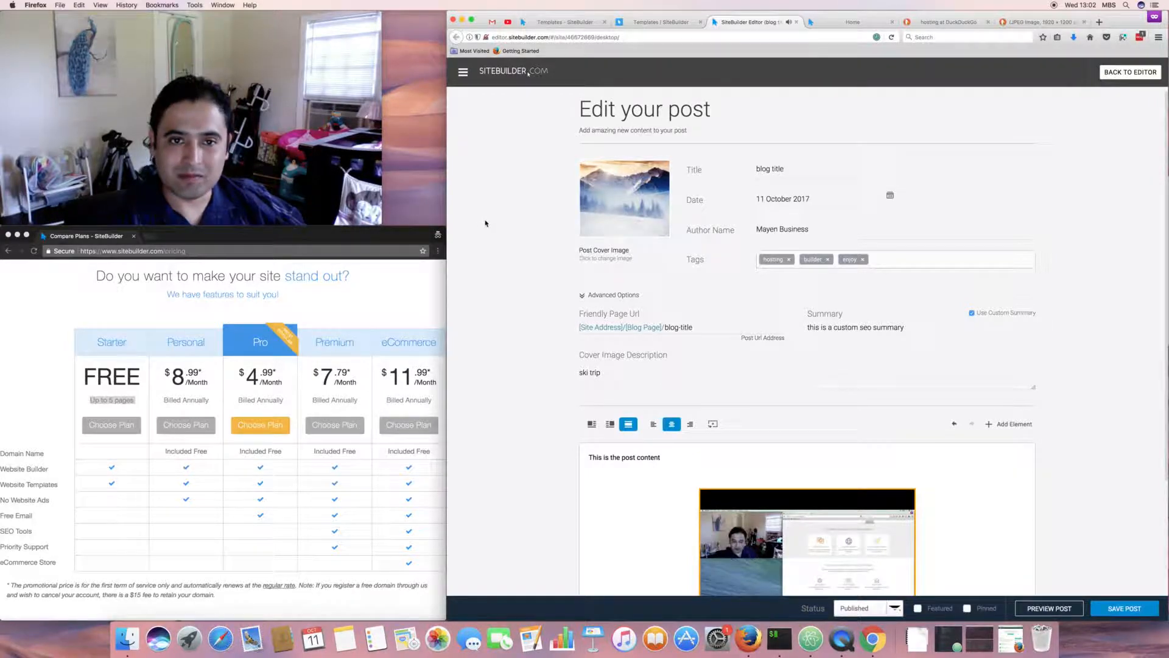
Return to the site editor and check the store feature against the eCommerce plan in the pricing comparison
{"action": "left_click", "coordinate": [462, 72]}
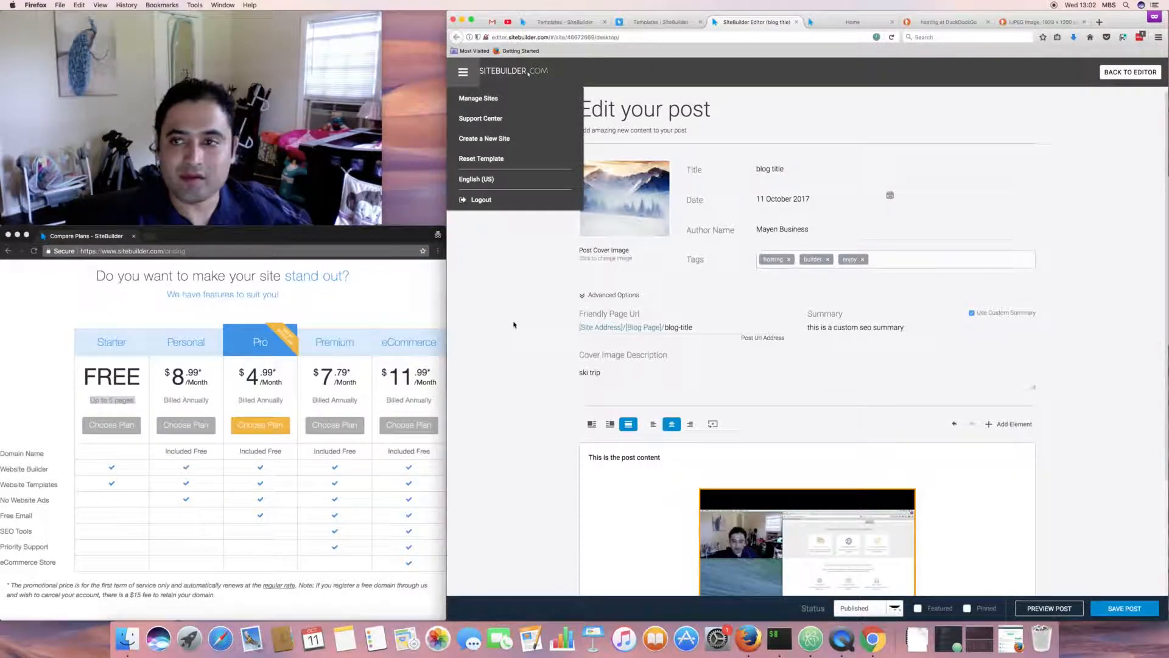
{"action": "left_click", "coordinate": [1130, 72]}
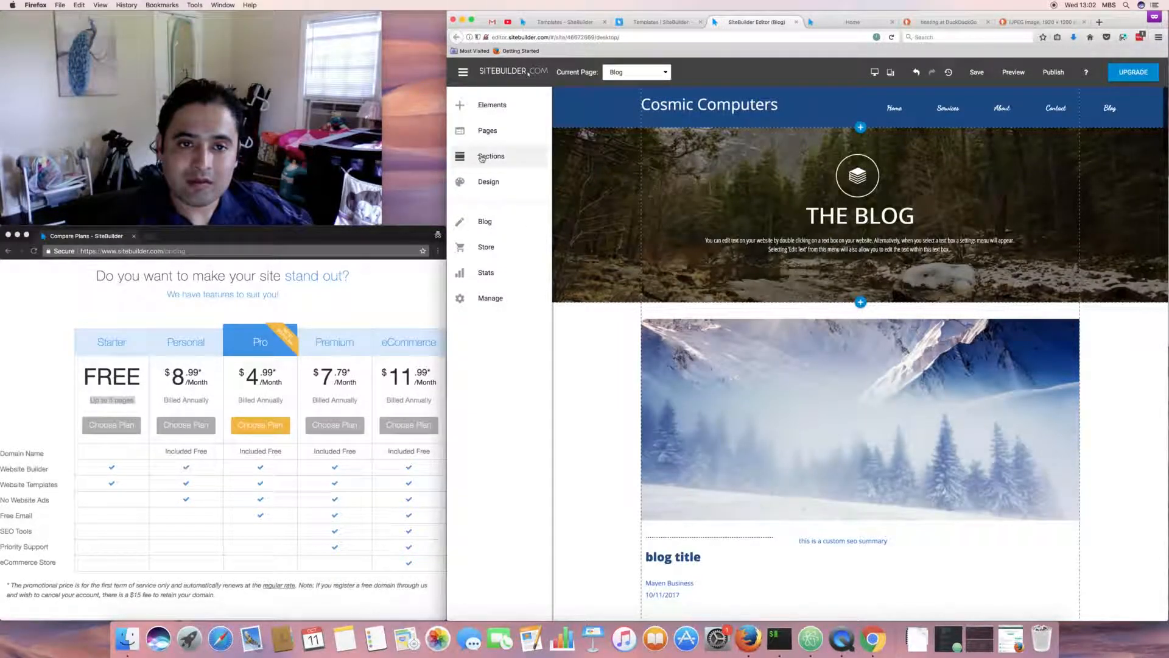
{"action": "left_click", "coordinate": [485, 247]}
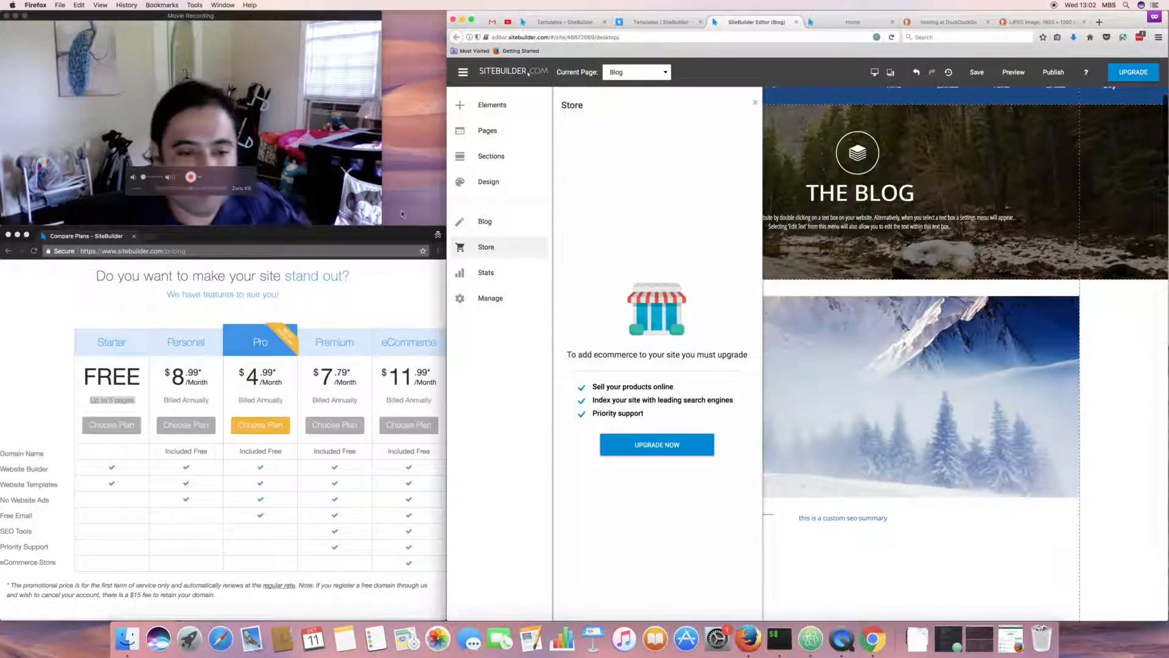
{"action": "left_click", "coordinate": [393, 344]}
{"action": "left_click_drag", "start_coordinate": [39, 563], "coordinate": [429, 556]}
{"action": "left_click", "coordinate": [416, 380]}
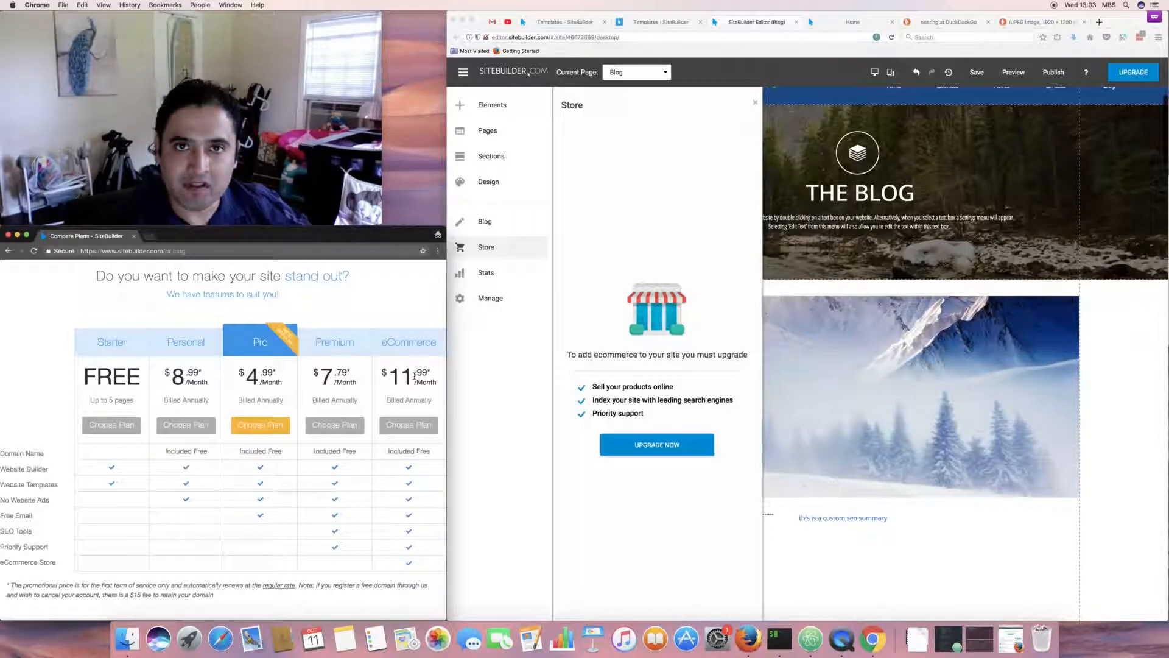
{"action": "left_click", "coordinate": [594, 223]}
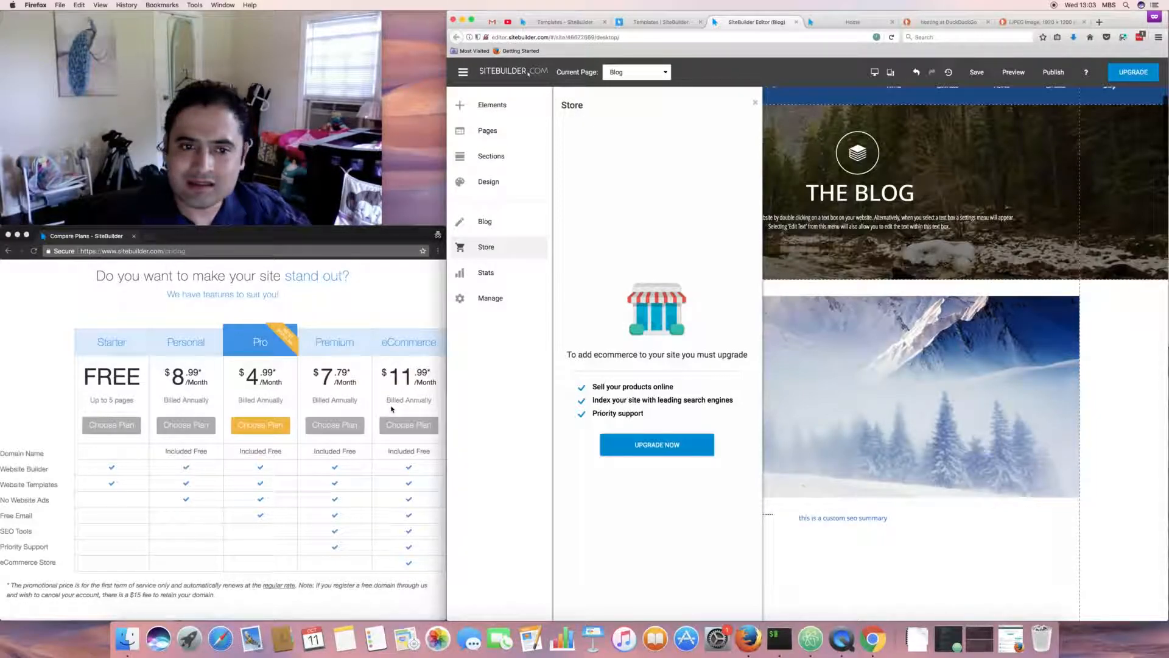
View the site's website and store statistics overviews and return to the editor
{"action": "left_click", "coordinate": [487, 273]}
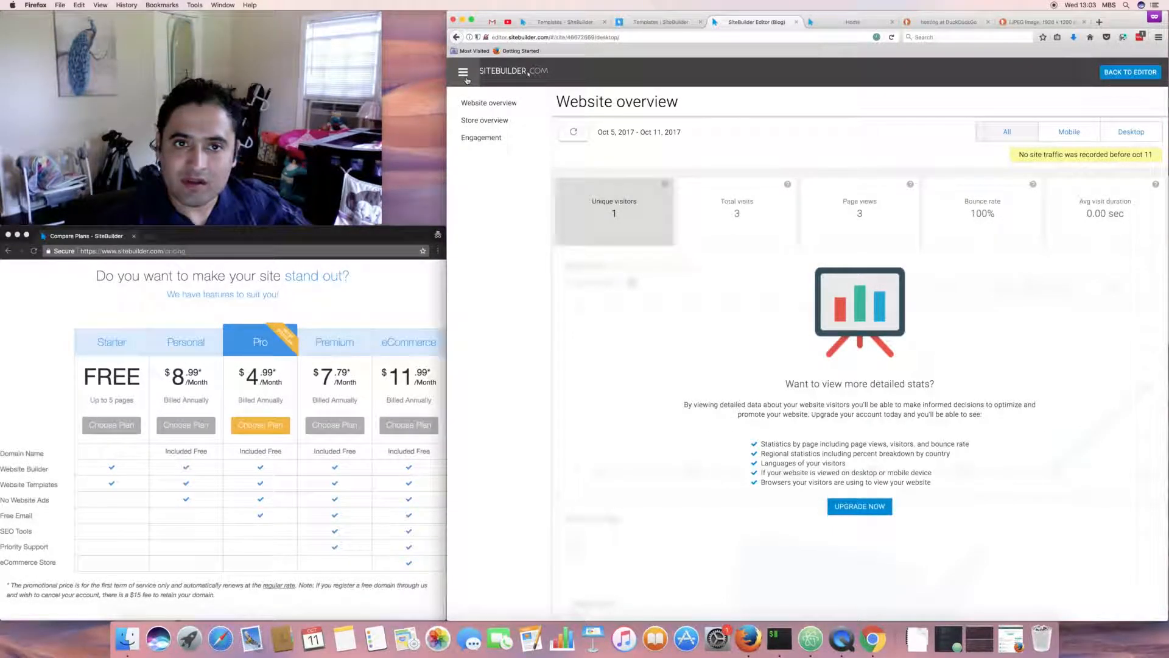
{"action": "left_click", "coordinate": [484, 120]}
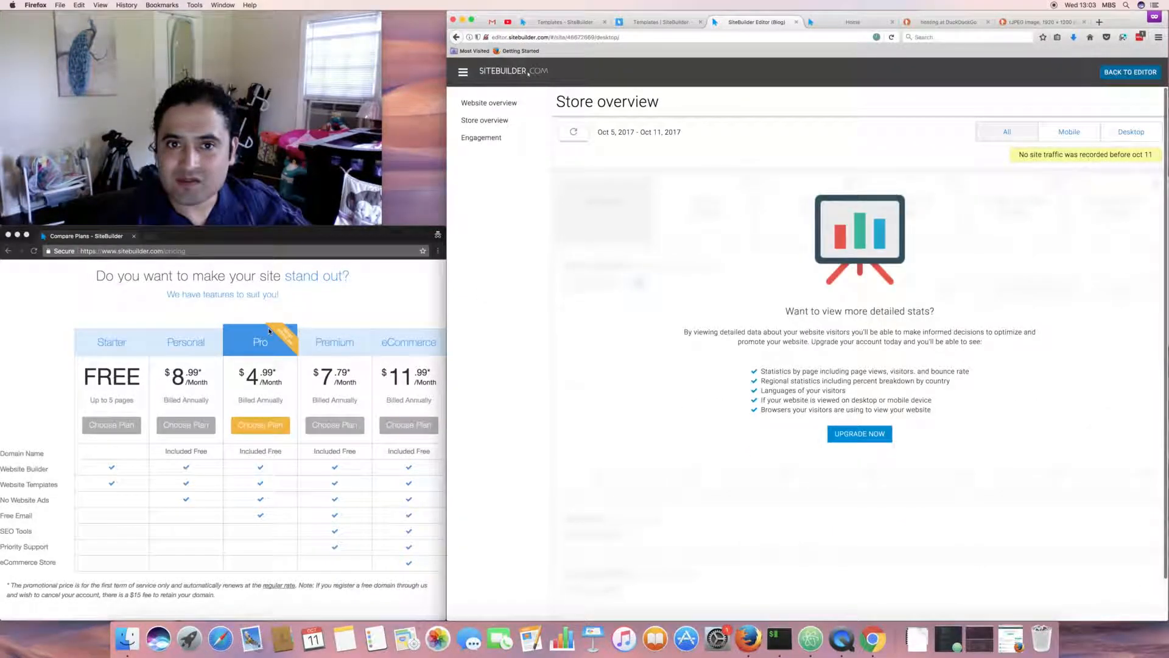
{"action": "left_click", "coordinate": [1126, 74]}
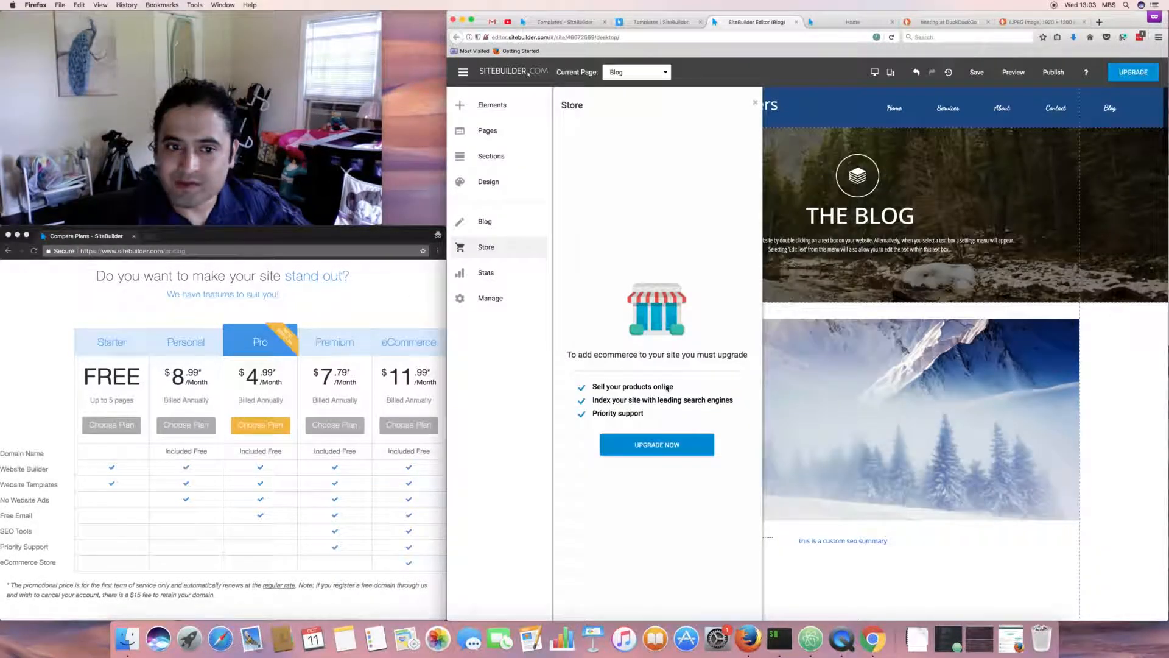
{"action": "left_click", "coordinate": [505, 268]}
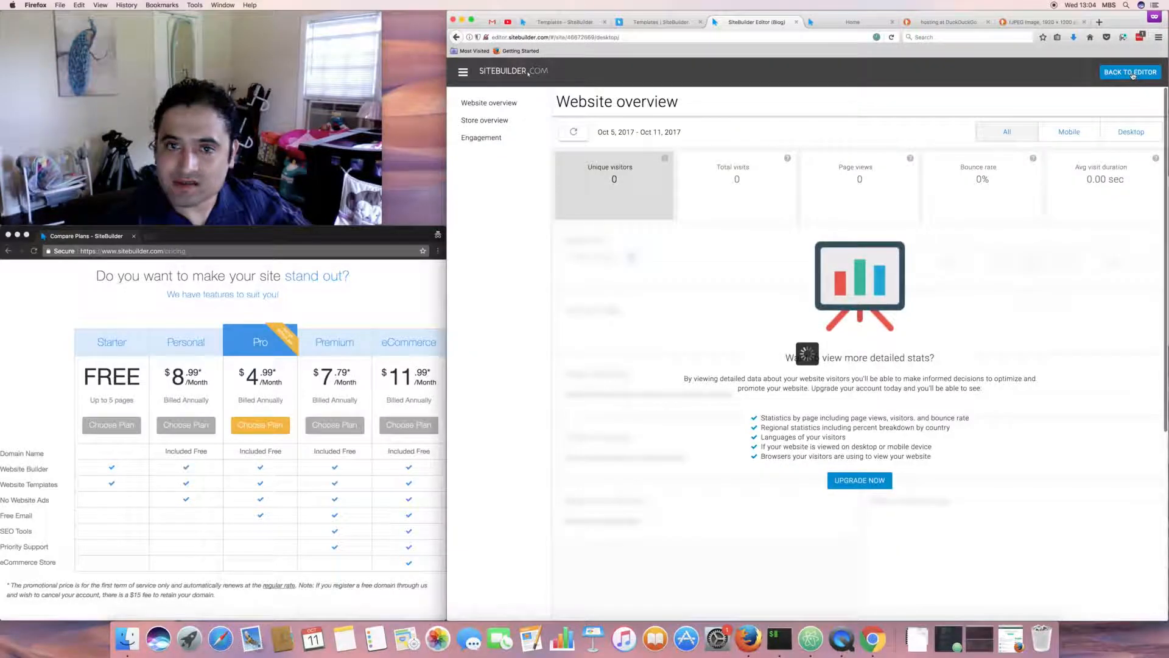
{"action": "left_click", "coordinate": [1131, 73]}
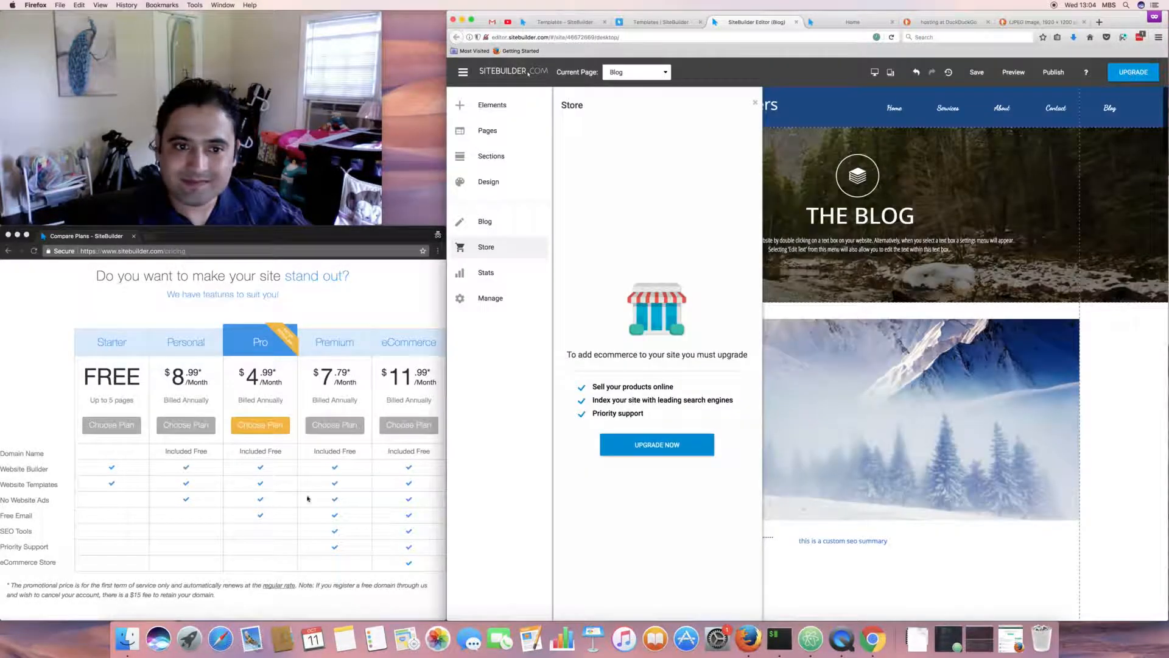
Review the site's social link addresses without changing them and look at the social icons in the page footer
{"action": "left_click", "coordinate": [484, 302]}
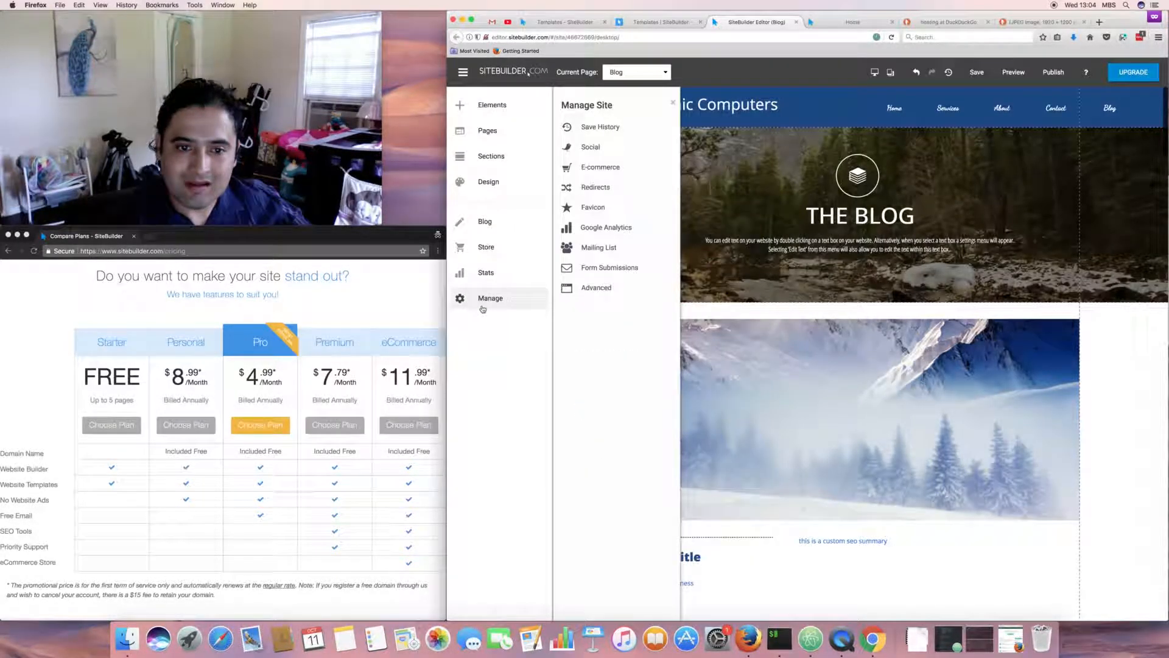
{"action": "left_click", "coordinate": [597, 147]}
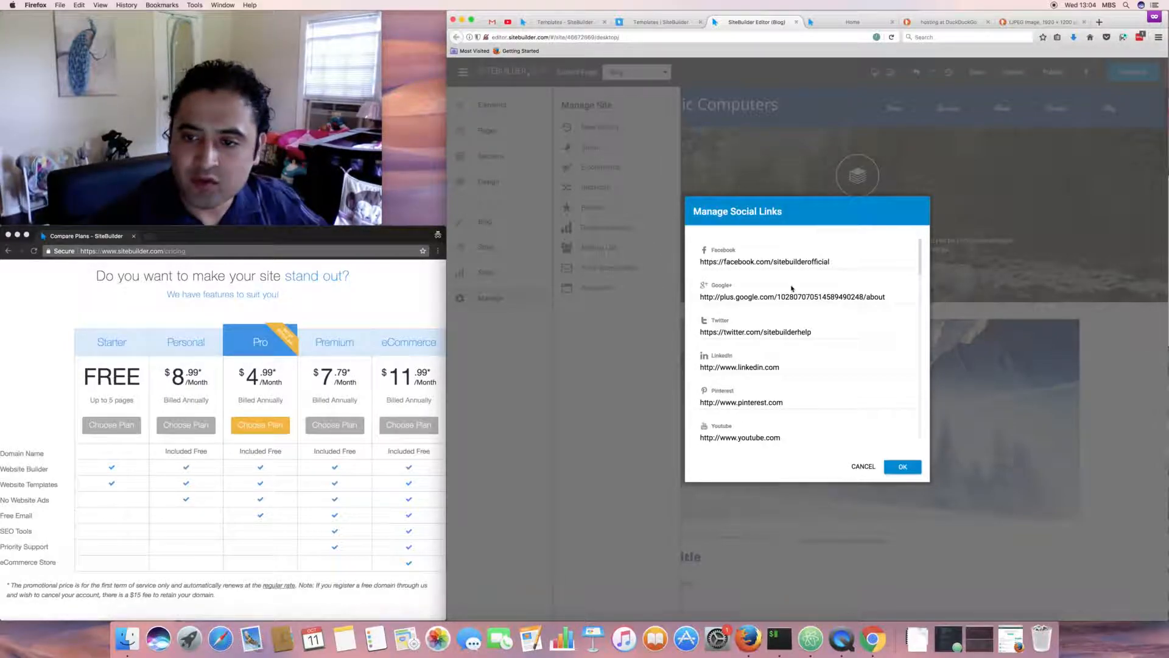
{"action": "triple_click", "coordinate": [715, 262]}
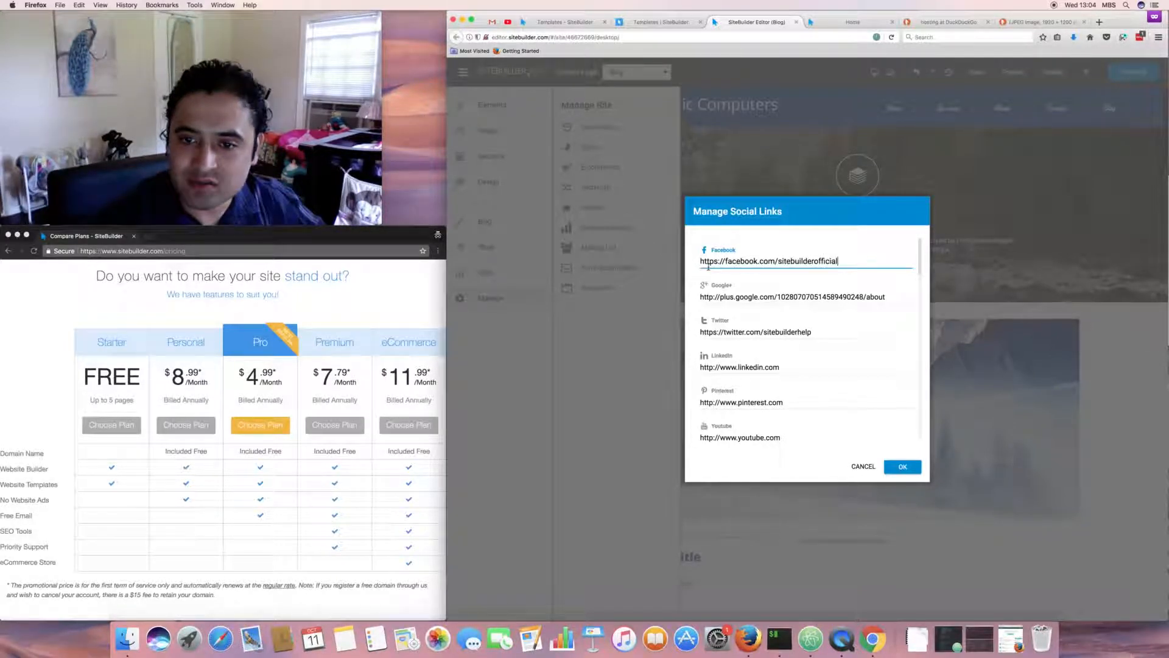
{"action": "key", "text": "Tab"}
{"action": "triple_click", "coordinate": [748, 331]}
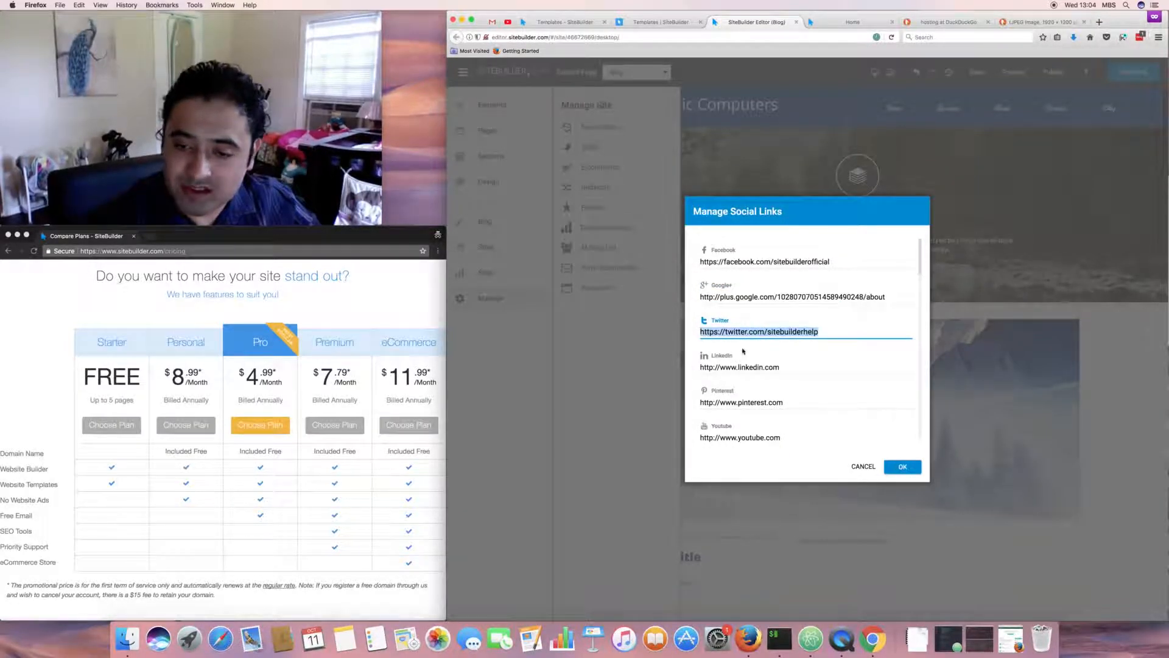
{"action": "triple_click", "coordinate": [745, 367]}
{"action": "left_click", "coordinate": [858, 470]}
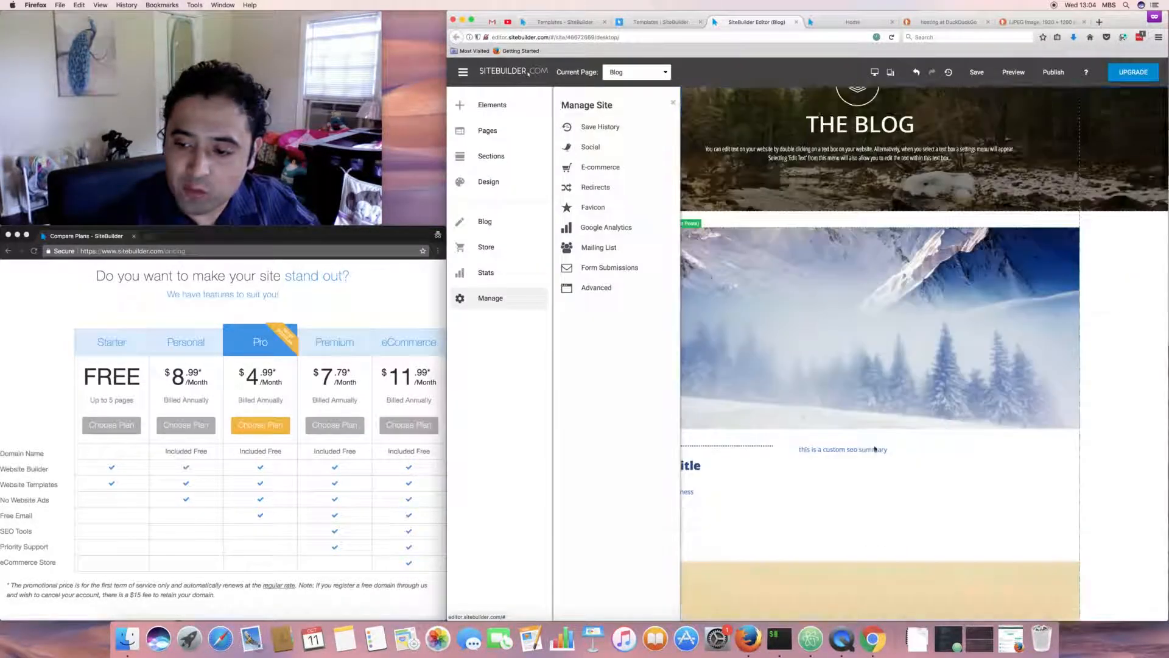
{"action": "scroll", "coordinate": [875, 450], "scroll_direction": "down", "scroll_amount": 10}
{"action": "scroll", "coordinate": [898, 402], "scroll_direction": "up", "scroll_amount": 5}
{"action": "scroll", "coordinate": [901, 402], "scroll_direction": "down", "scroll_amount": 5}
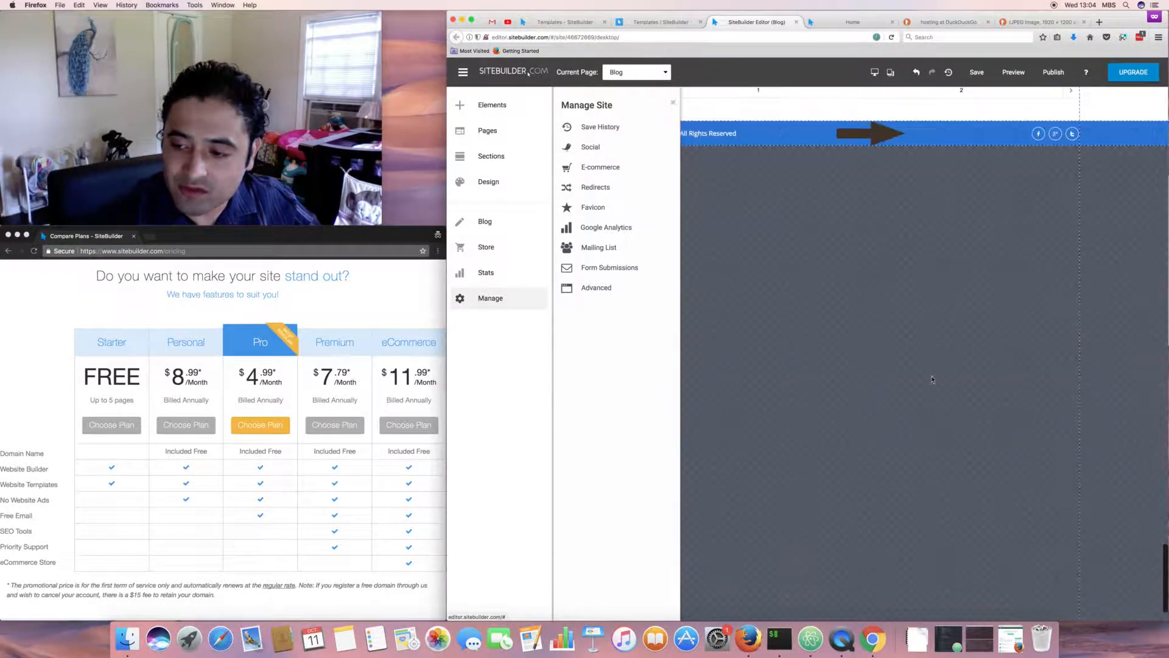
{"action": "scroll", "coordinate": [974, 426], "scroll_direction": "up", "scroll_amount": 3}
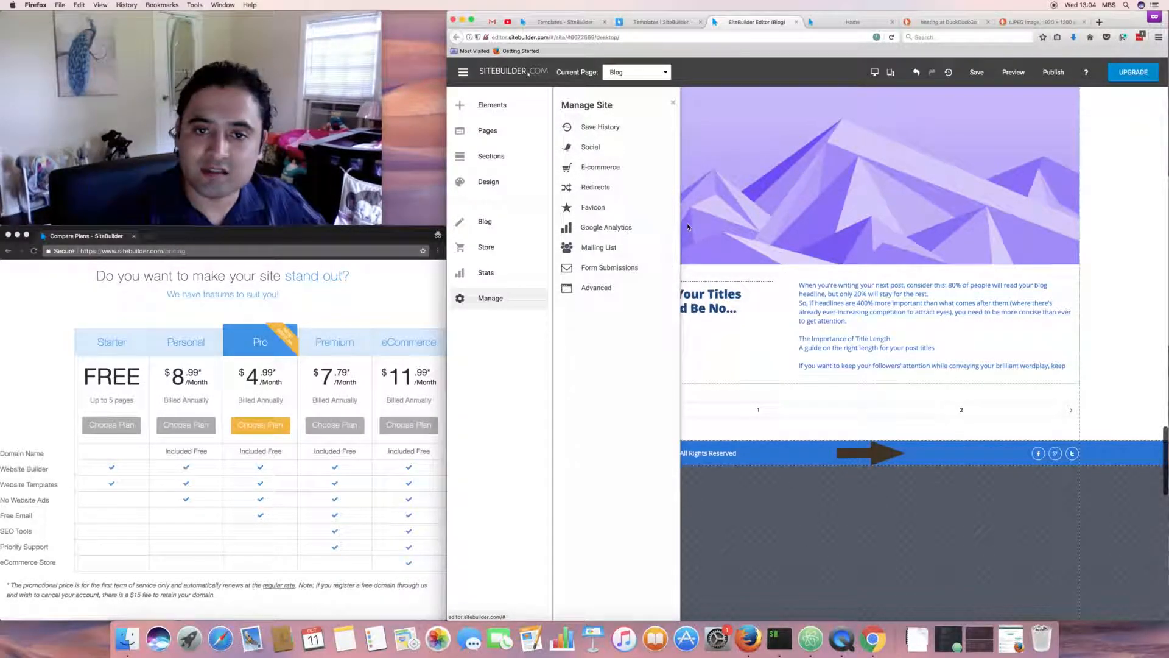
Examine the PayPal account and currency settings for e-commerce and close them without changes
{"action": "left_click", "coordinate": [613, 168]}
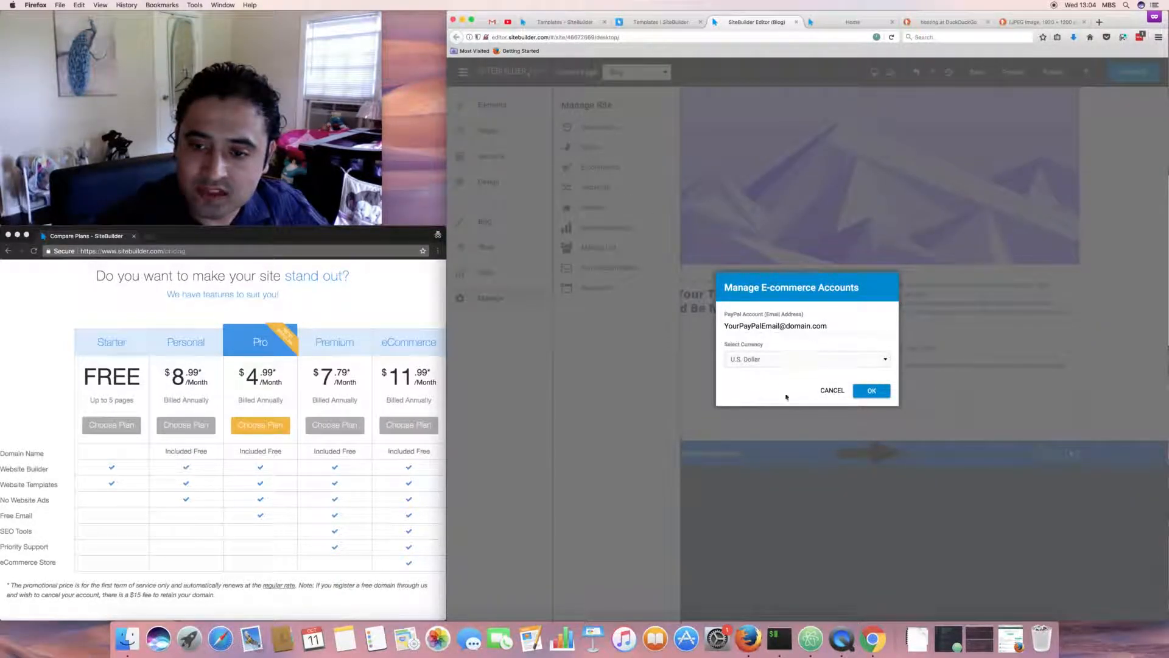
{"action": "double_click", "coordinate": [742, 324]}
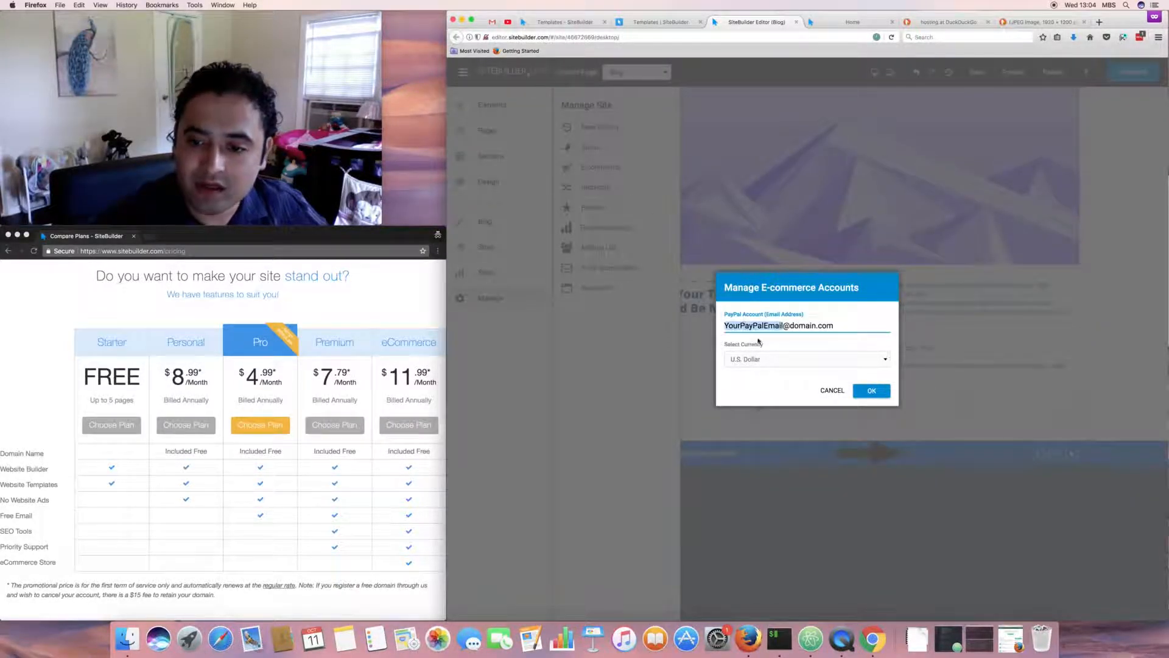
{"action": "left_click", "coordinate": [833, 391]}
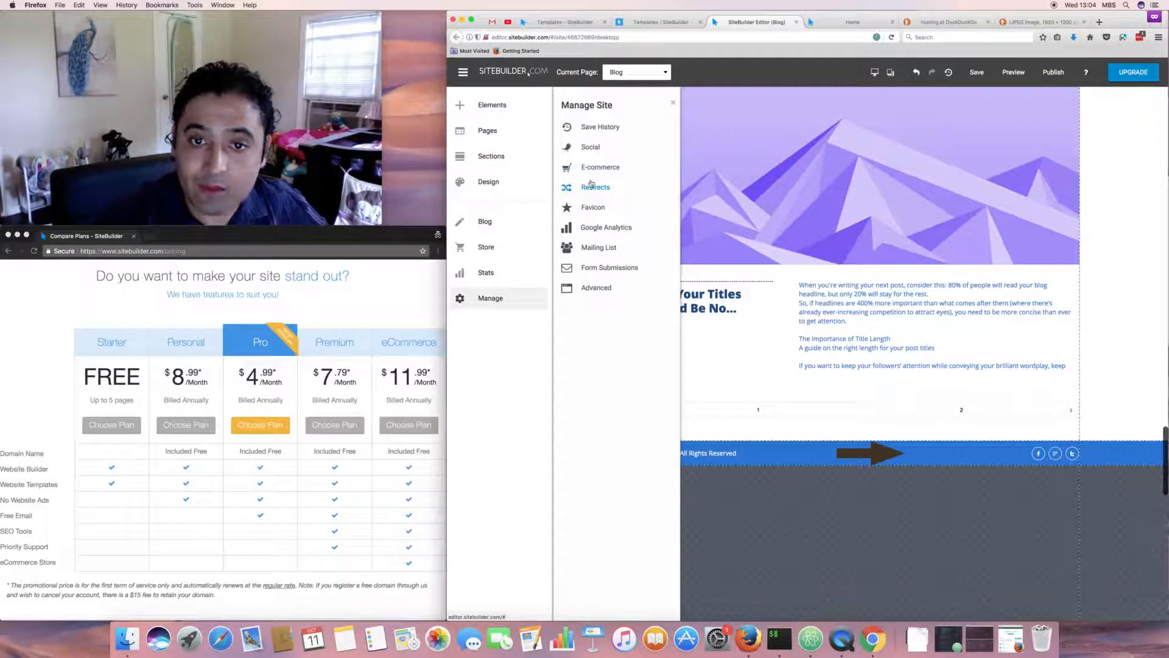
Try out a permanent redirect rule from the path "blog" to the Home Page, and discard it
{"action": "left_click", "coordinate": [589, 185]}
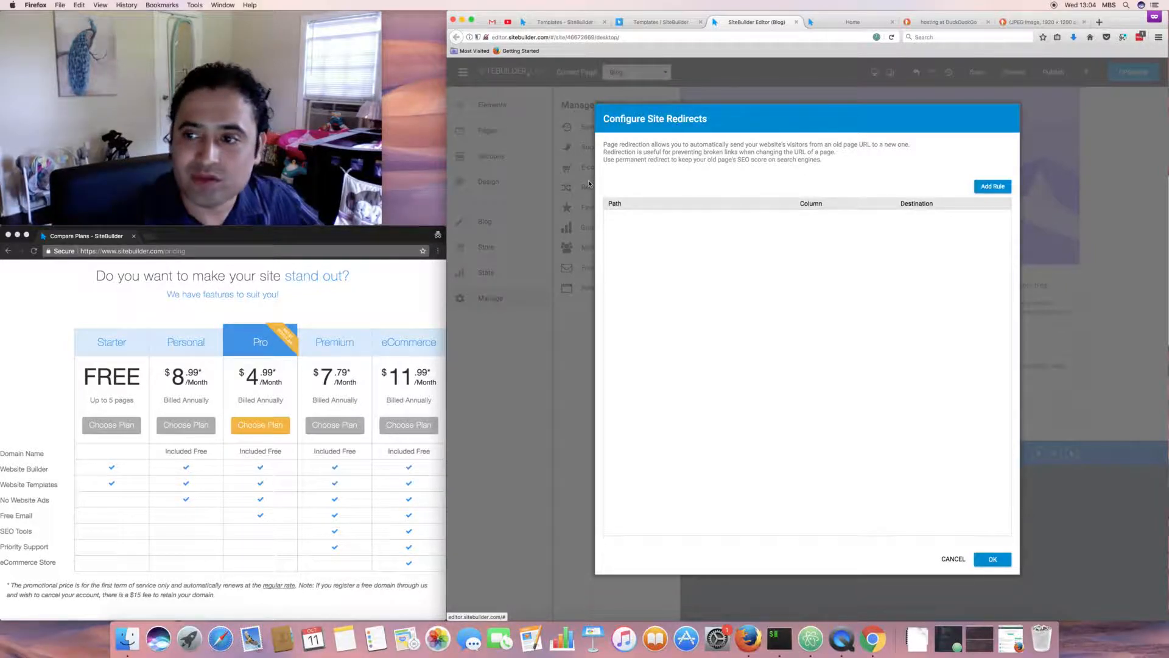
{"action": "left_click", "coordinate": [992, 186]}
{"action": "left_click", "coordinate": [633, 221]}
{"action": "left_click", "coordinate": [649, 221]}
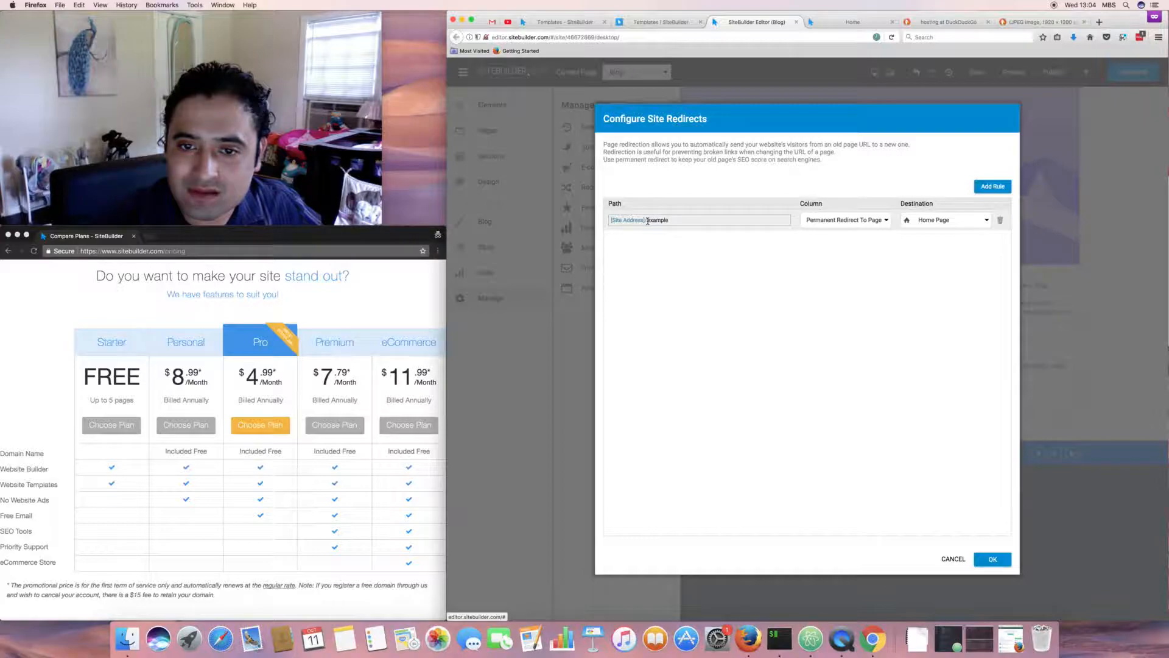
{"action": "double_click", "coordinate": [648, 221]}
{"action": "key", "text": "BackSpace"}
{"action": "type", "text": "blog"}
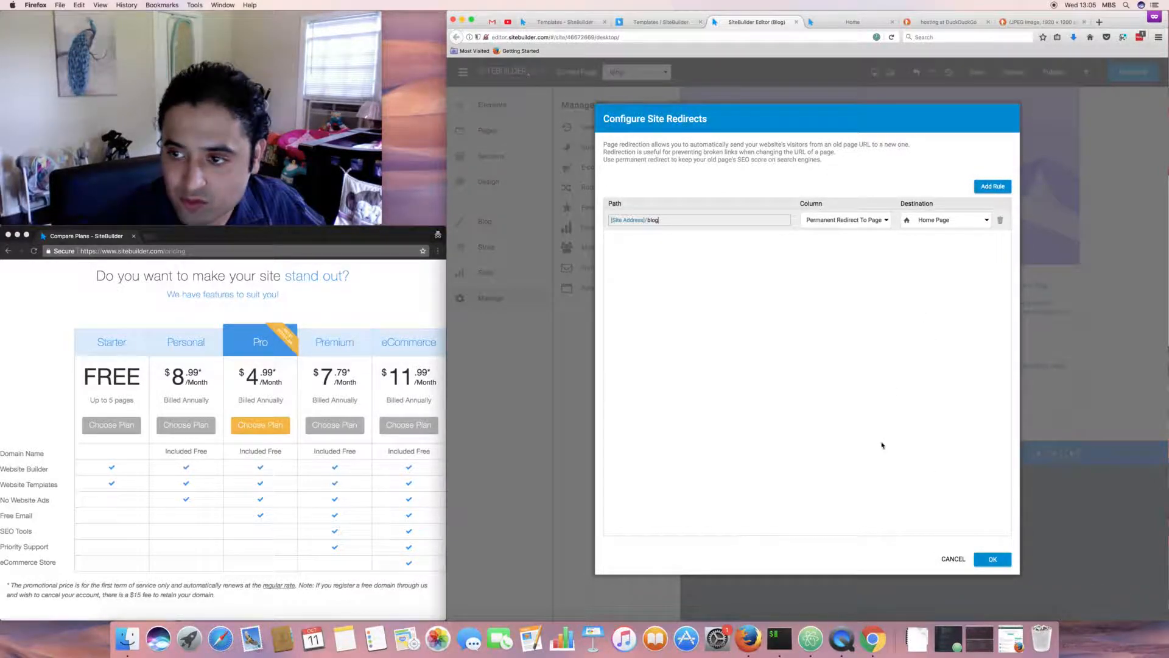
{"action": "left_click", "coordinate": [1000, 220]}
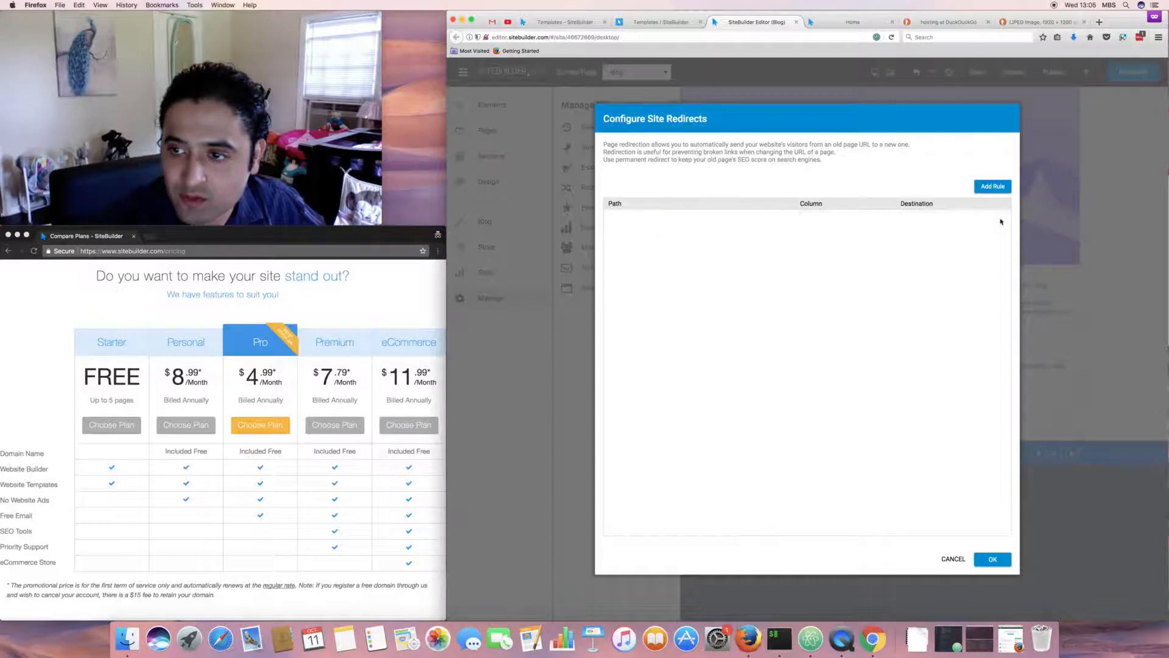
{"action": "left_click", "coordinate": [957, 558]}
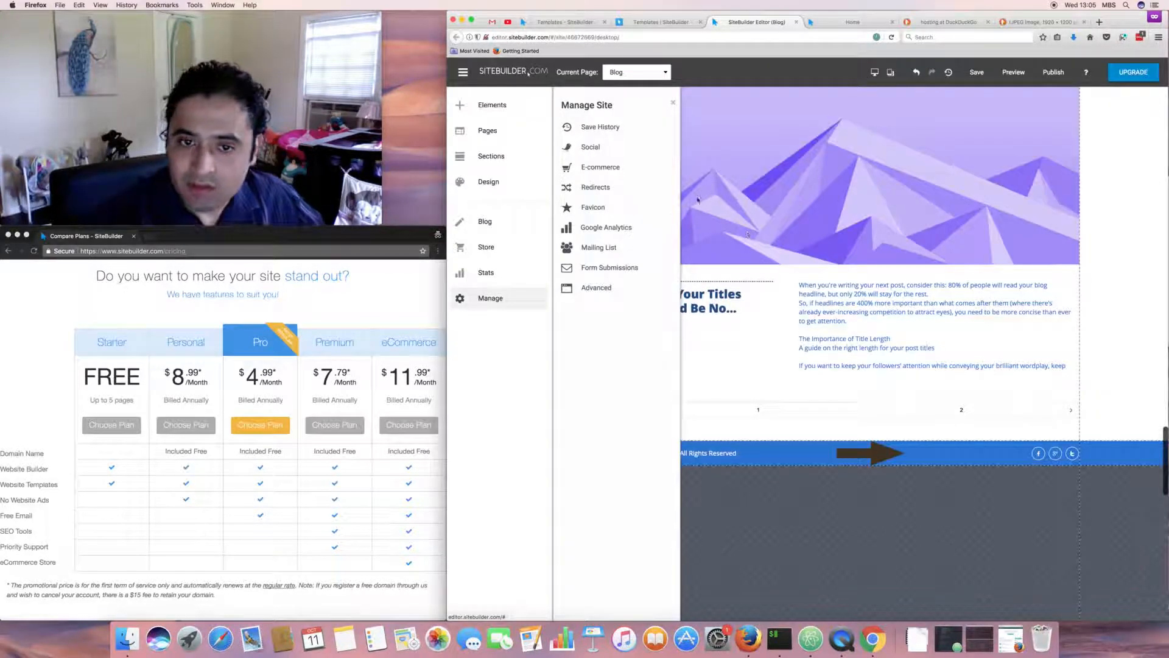
Open the site's favicon settings, and view the published site's tab after closing the DuckDuckGo and JPEG image tabs
{"action": "left_click", "coordinate": [605, 207]}
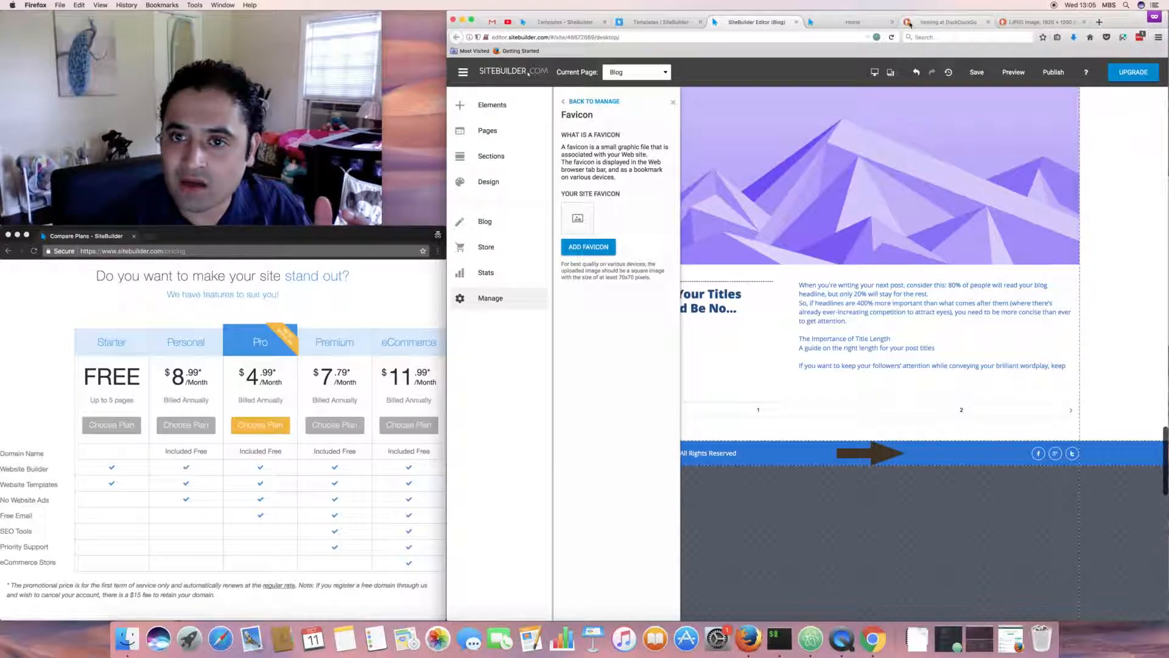
{"action": "left_click", "coordinate": [987, 22]}
{"action": "left_click", "coordinate": [987, 22]}
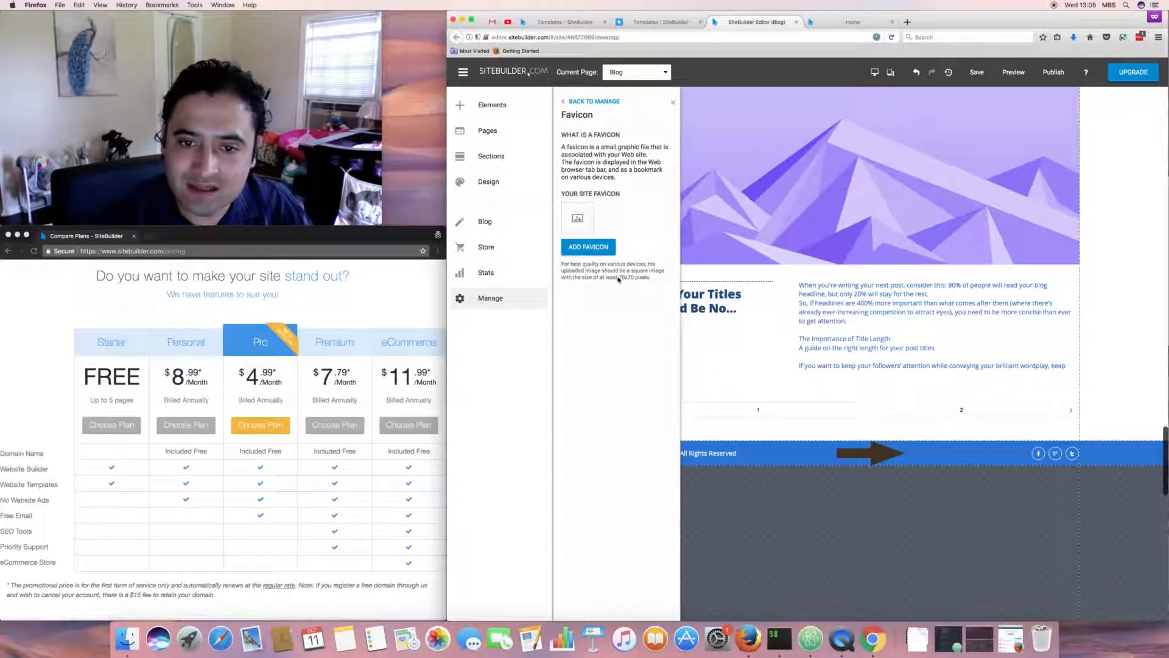
{"action": "left_click", "coordinate": [831, 25]}
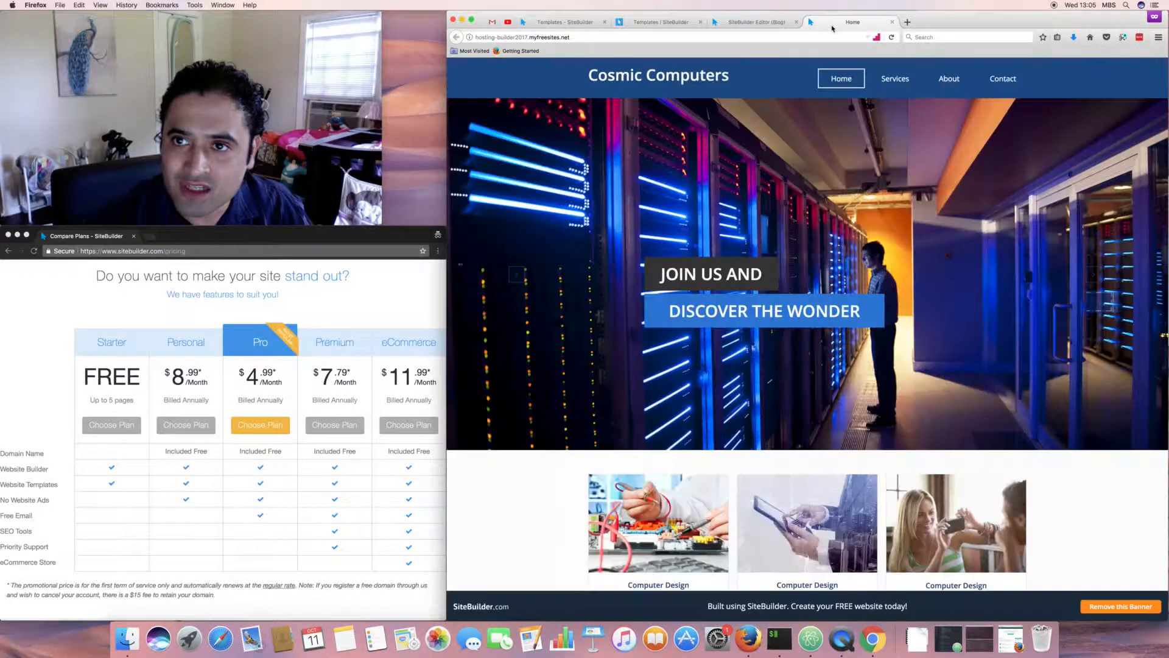
Return to the site editor, close the favicon settings, and view the Google Analytics tracking settings without adding an ID
{"action": "left_click", "coordinate": [771, 26]}
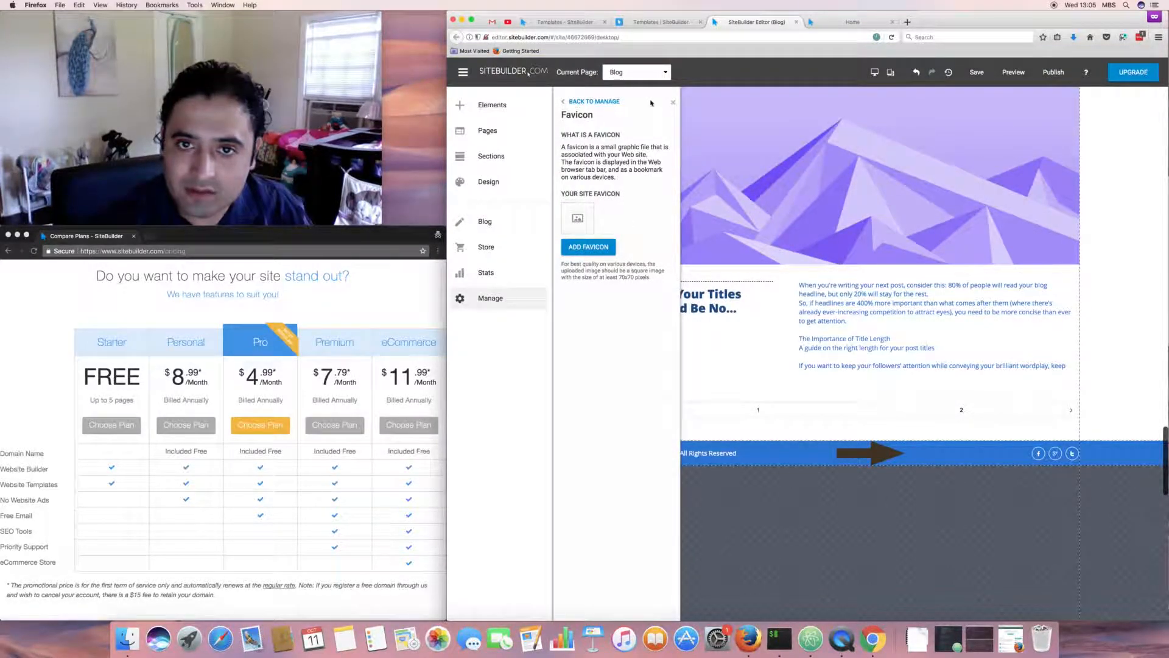
{"action": "left_click", "coordinate": [673, 102]}
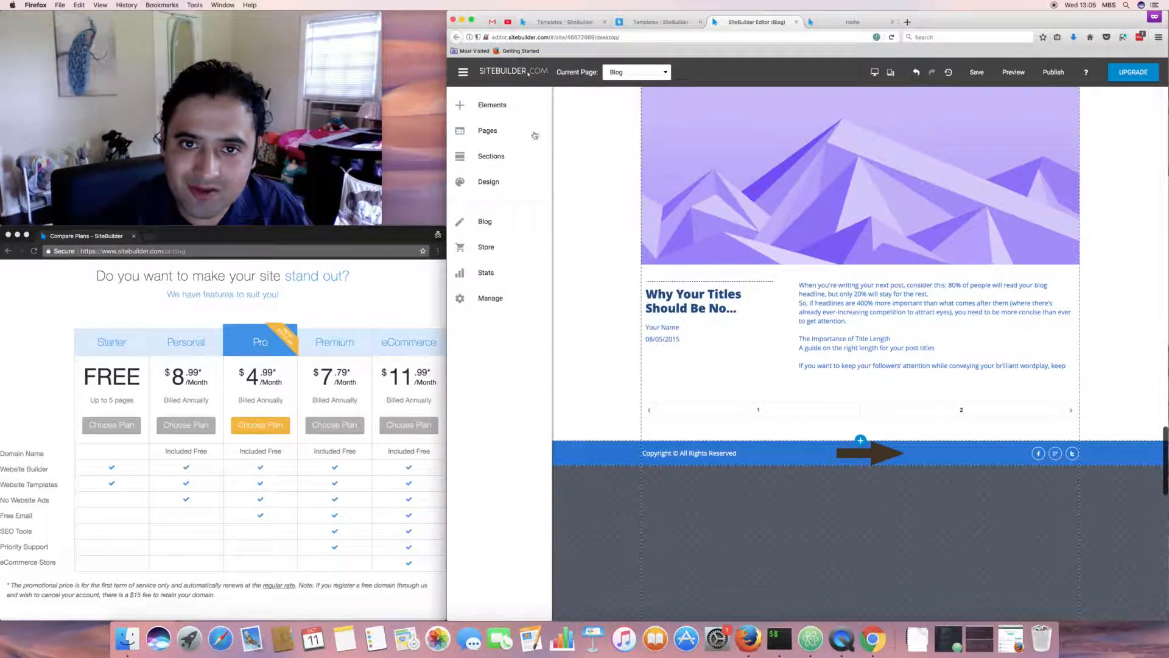
{"action": "left_click", "coordinate": [496, 297]}
{"action": "scroll", "coordinate": [592, 254], "scroll_direction": "down", "scroll_amount": 1}
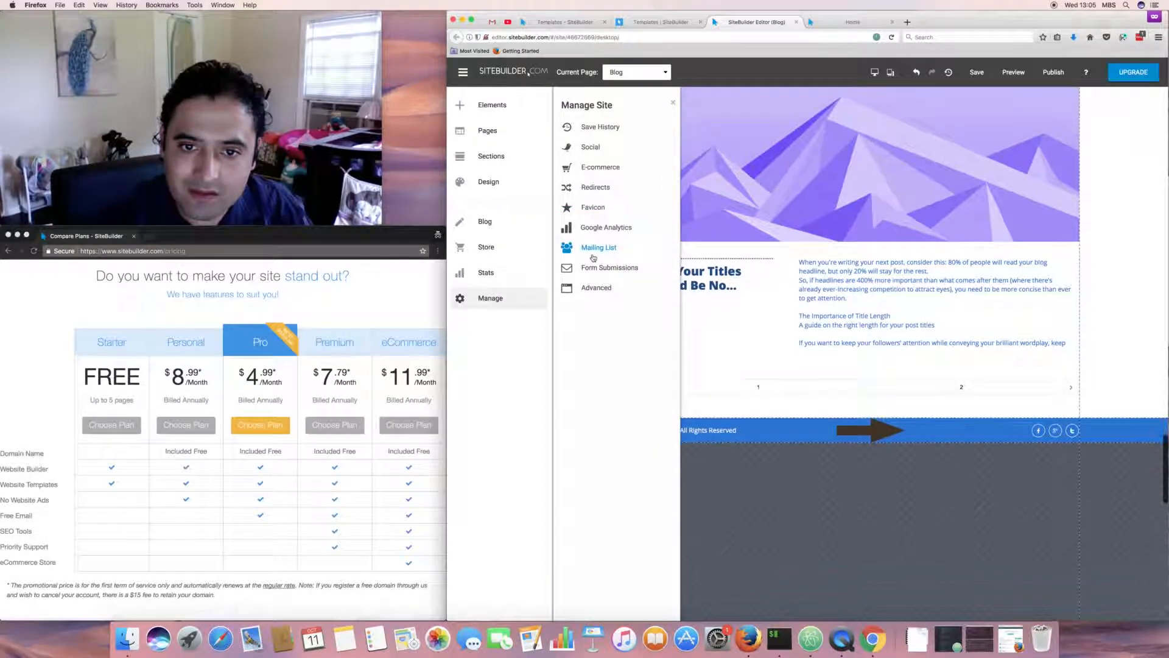
{"action": "left_click", "coordinate": [601, 228]}
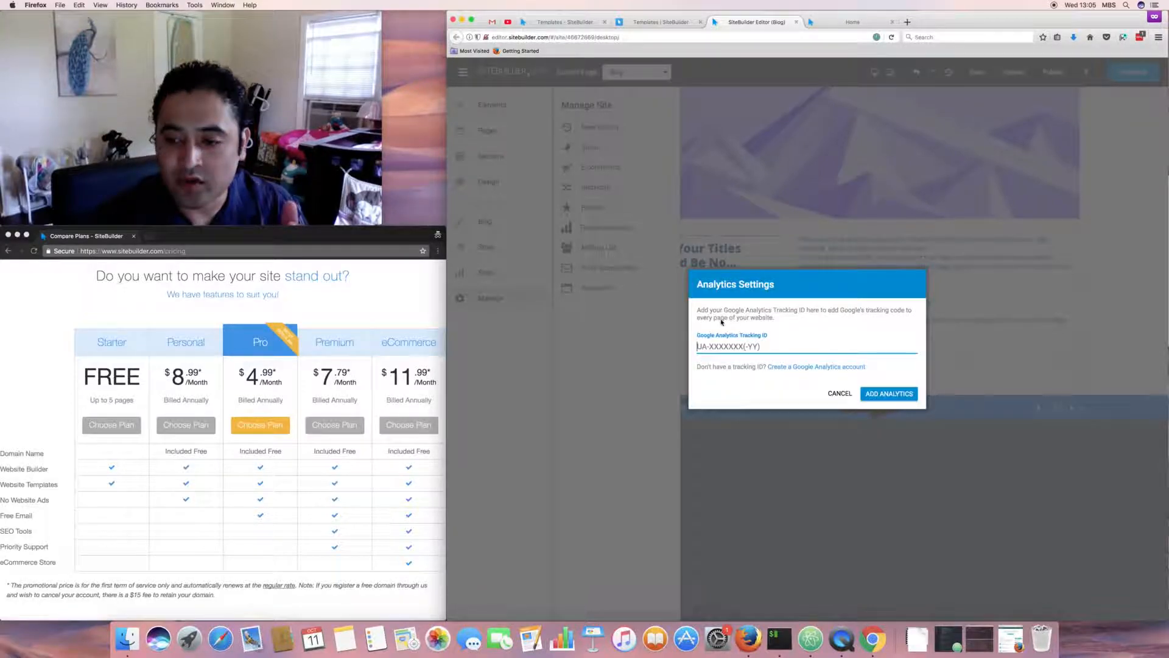
{"action": "left_click", "coordinate": [844, 392]}
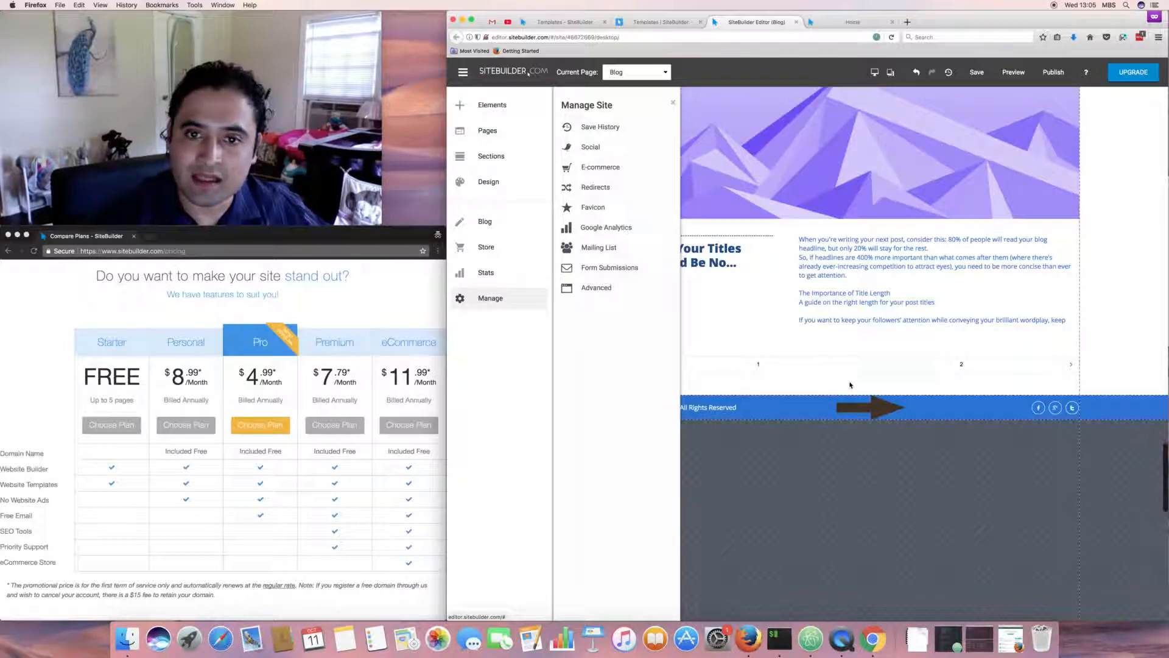
Look at the site's mailing list and form submissions, closing each window after viewing it
{"action": "left_click", "coordinate": [593, 248]}
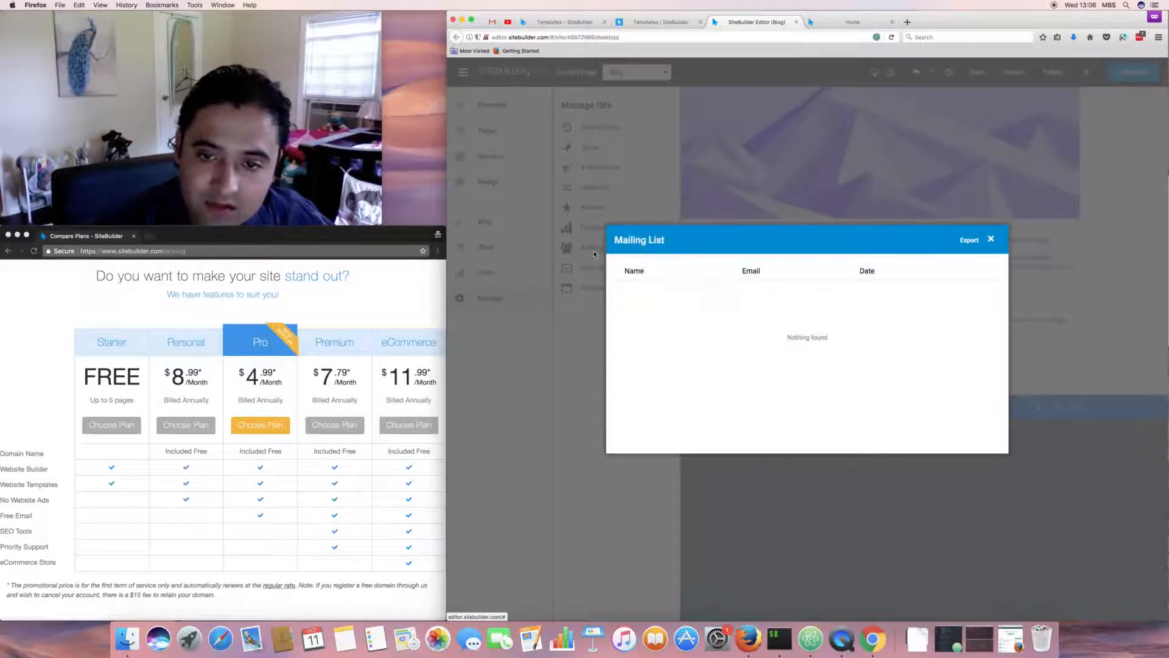
{"action": "left_click", "coordinate": [991, 239]}
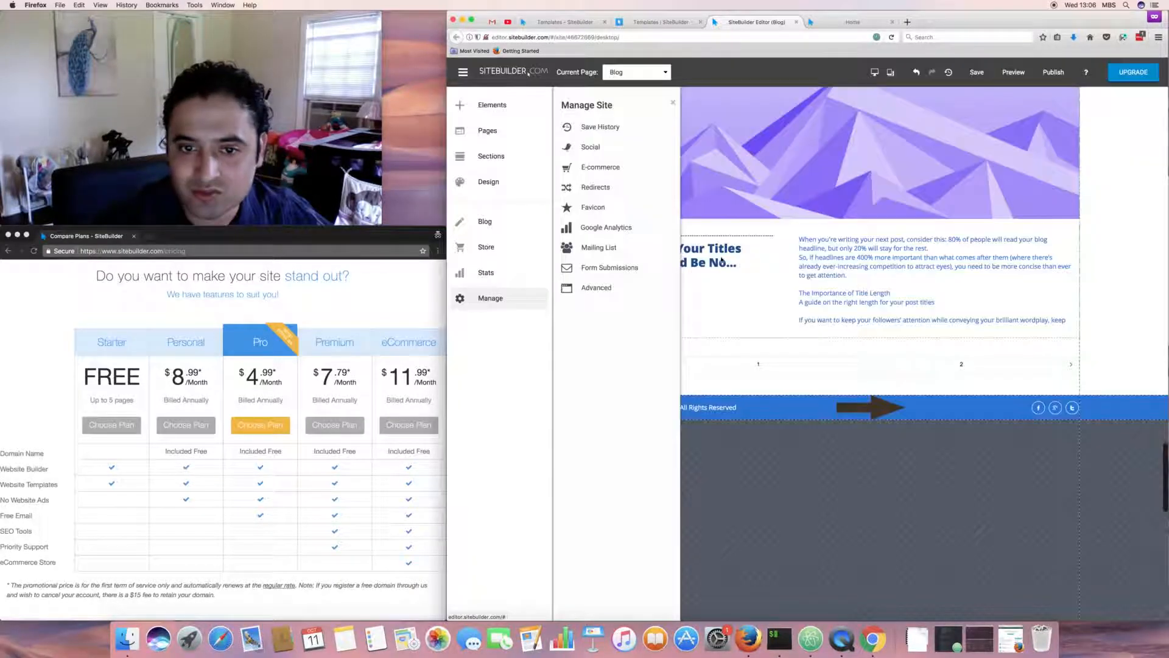
{"action": "left_click", "coordinate": [617, 272]}
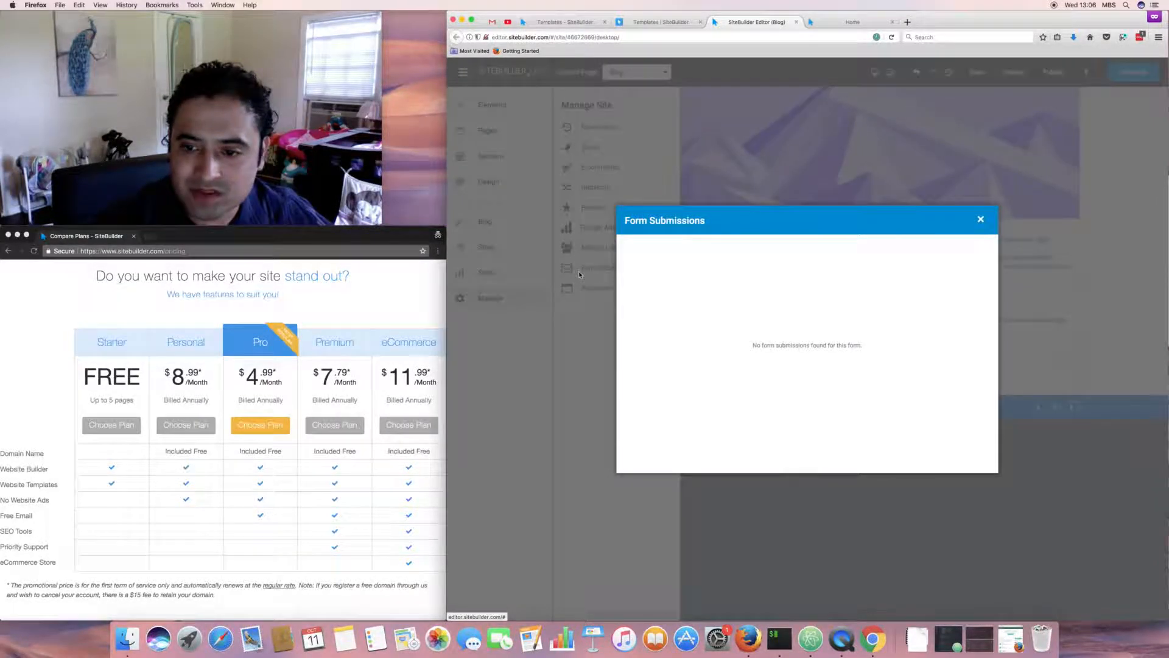
{"action": "left_click", "coordinate": [980, 224]}
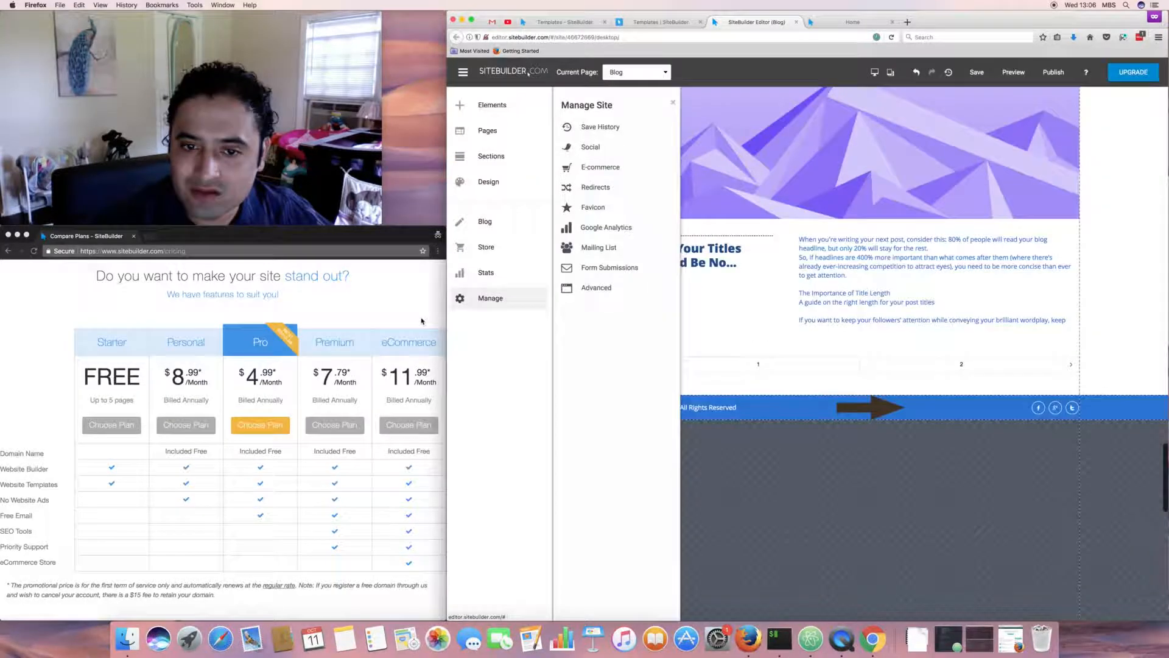
Examine the advanced site settings for meta tags, header HTML and footer HTML, and close them and the site management options without saving
{"action": "left_click", "coordinate": [598, 288]}
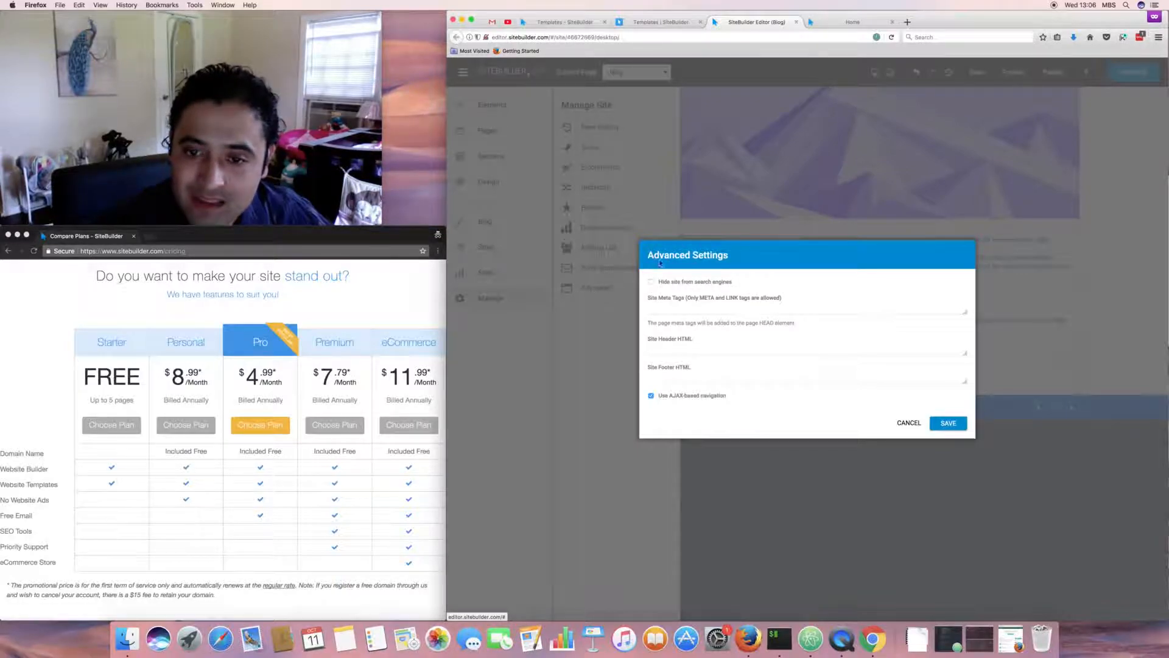
{"action": "left_click", "coordinate": [657, 306]}
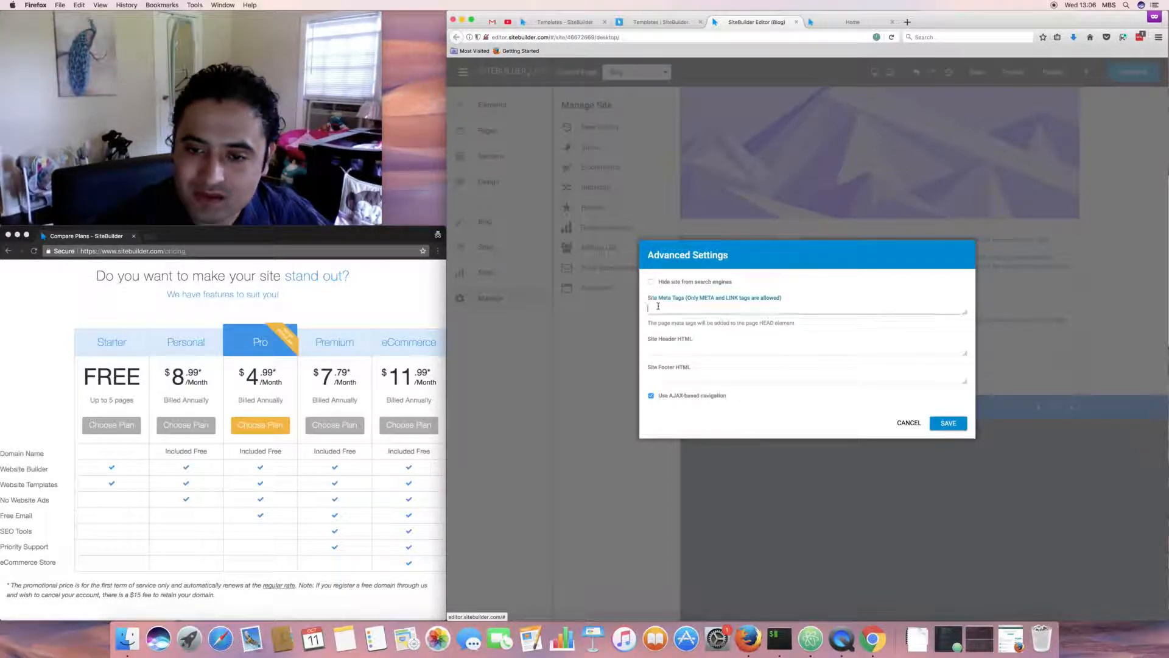
{"action": "left_click", "coordinate": [657, 347]}
{"action": "left_click", "coordinate": [657, 376]}
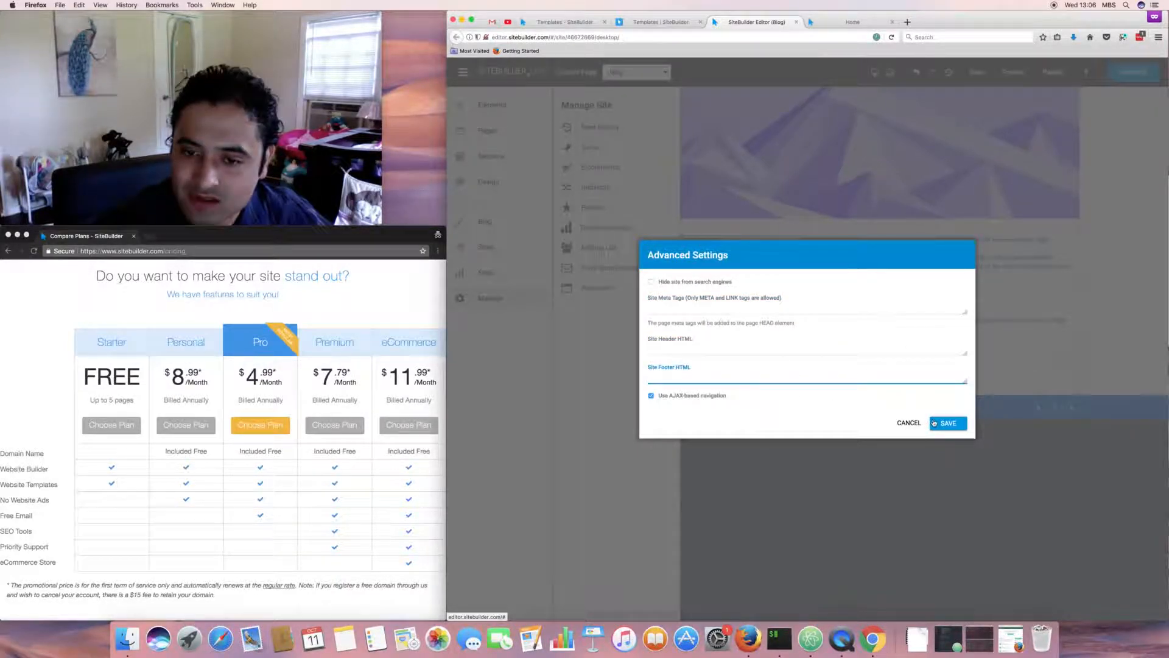
{"action": "left_click", "coordinate": [879, 312]}
{"action": "left_click", "coordinate": [907, 423]}
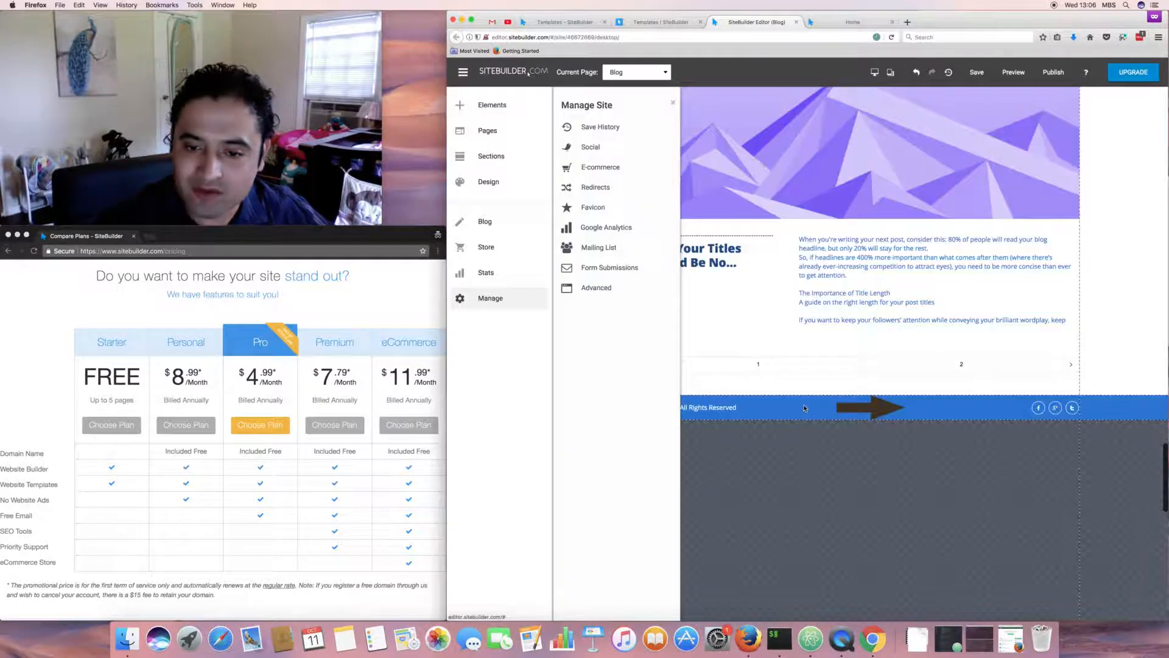
{"action": "left_click", "coordinate": [674, 105]}
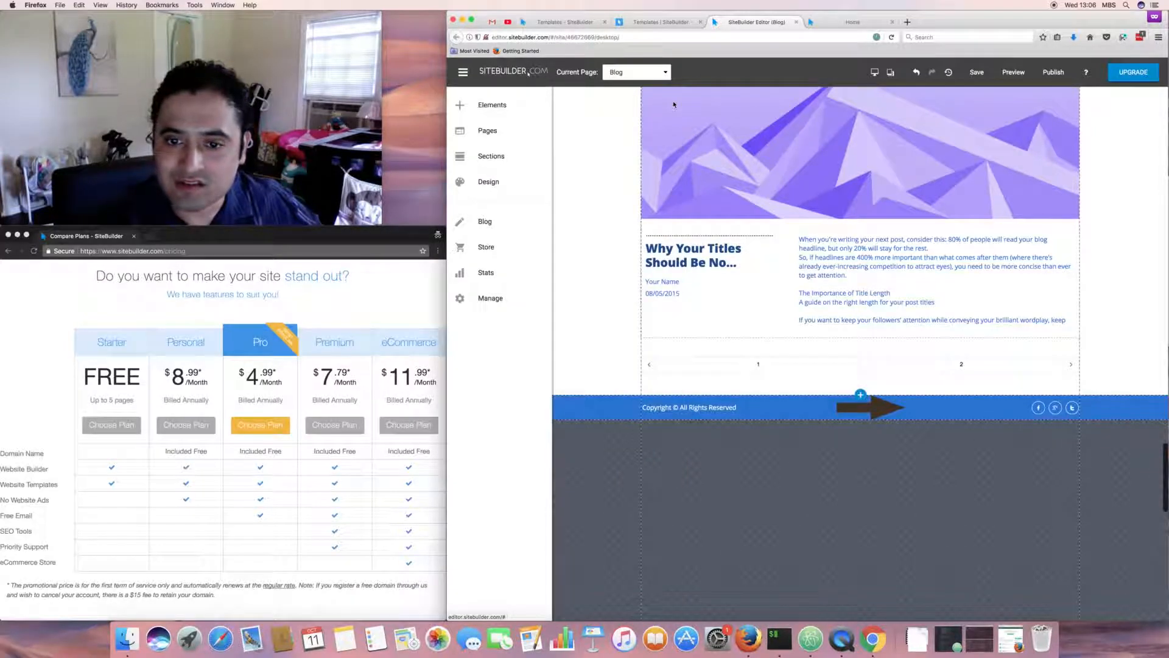
Try out the columns grid overlay on the Blog page, turn it off again and close its settings
{"action": "scroll", "coordinate": [583, 243], "scroll_direction": "up", "scroll_amount": 5}
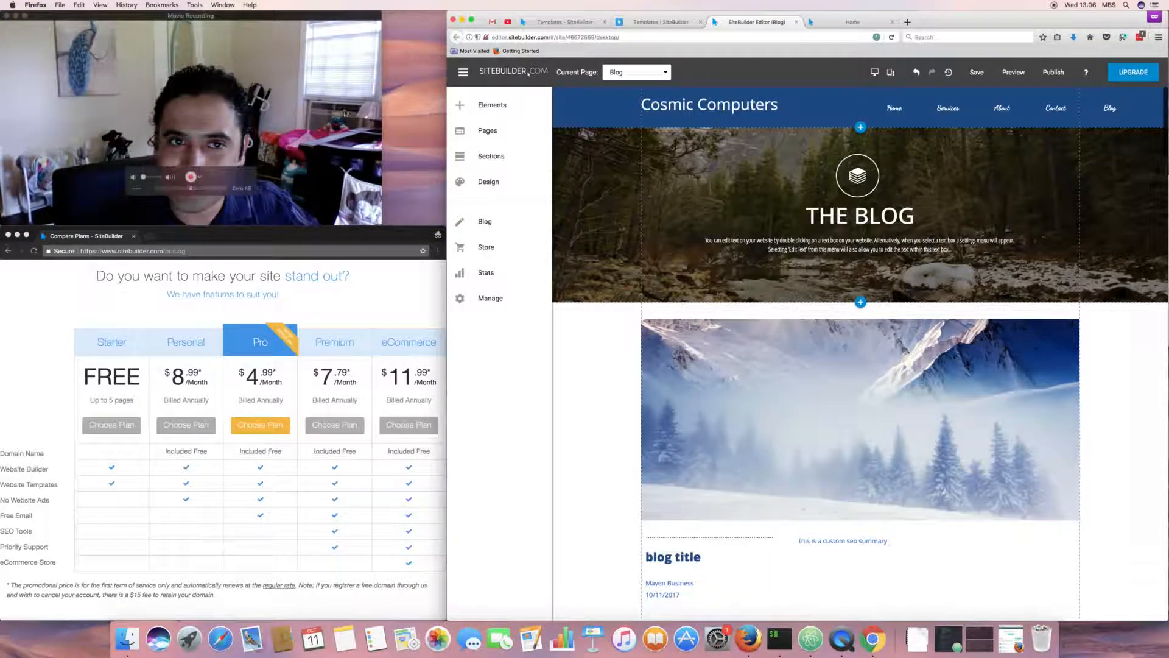
{"action": "left_click", "coordinate": [462, 71]}
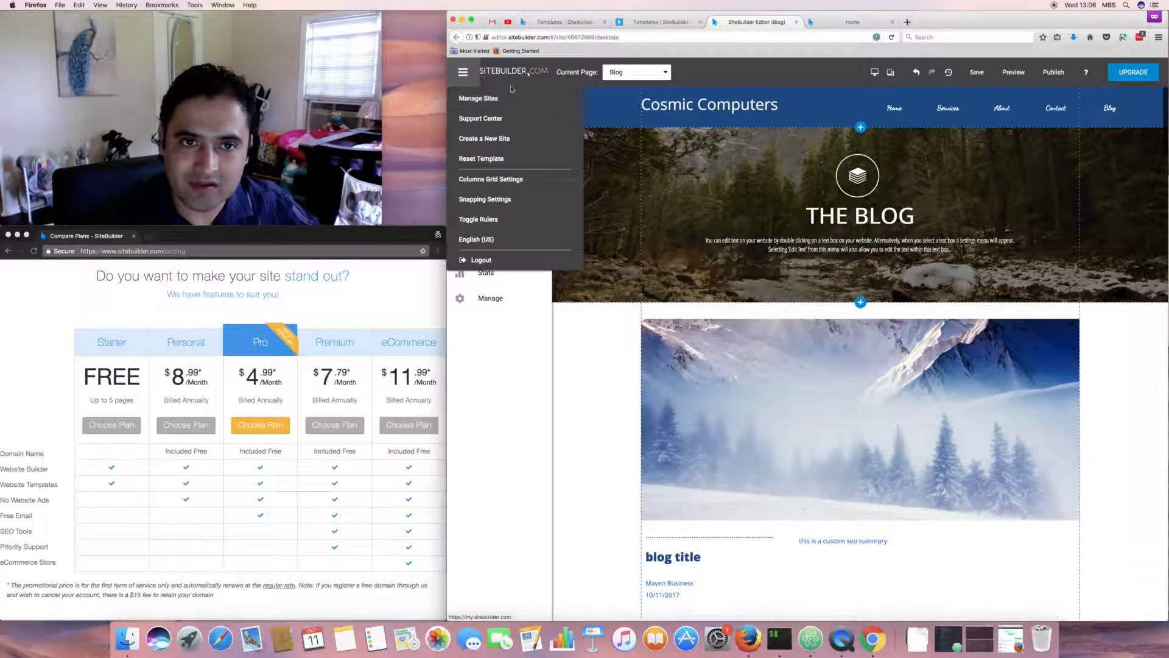
{"action": "left_click", "coordinate": [590, 412]}
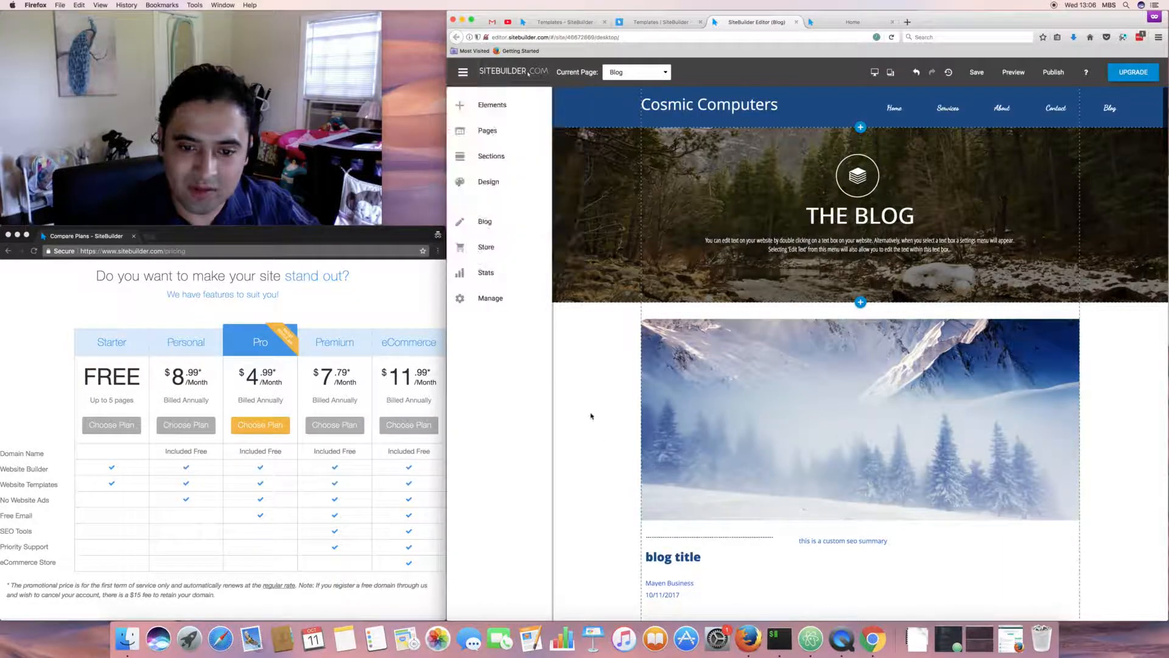
{"action": "left_click", "coordinate": [465, 73]}
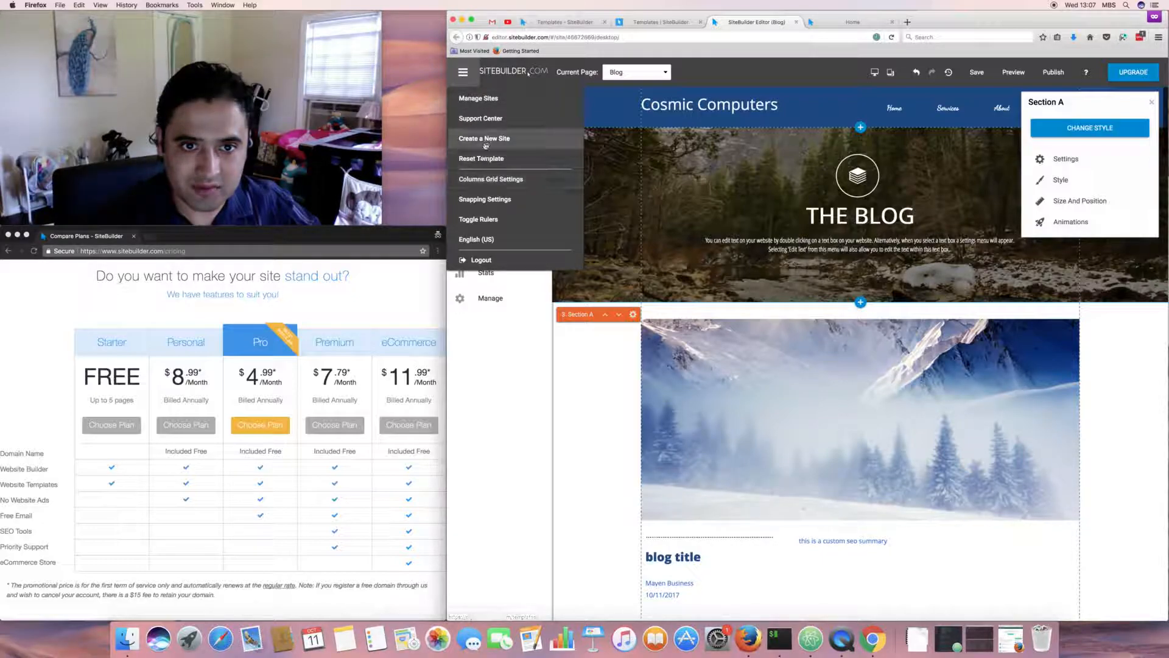
{"action": "left_click", "coordinate": [491, 183]}
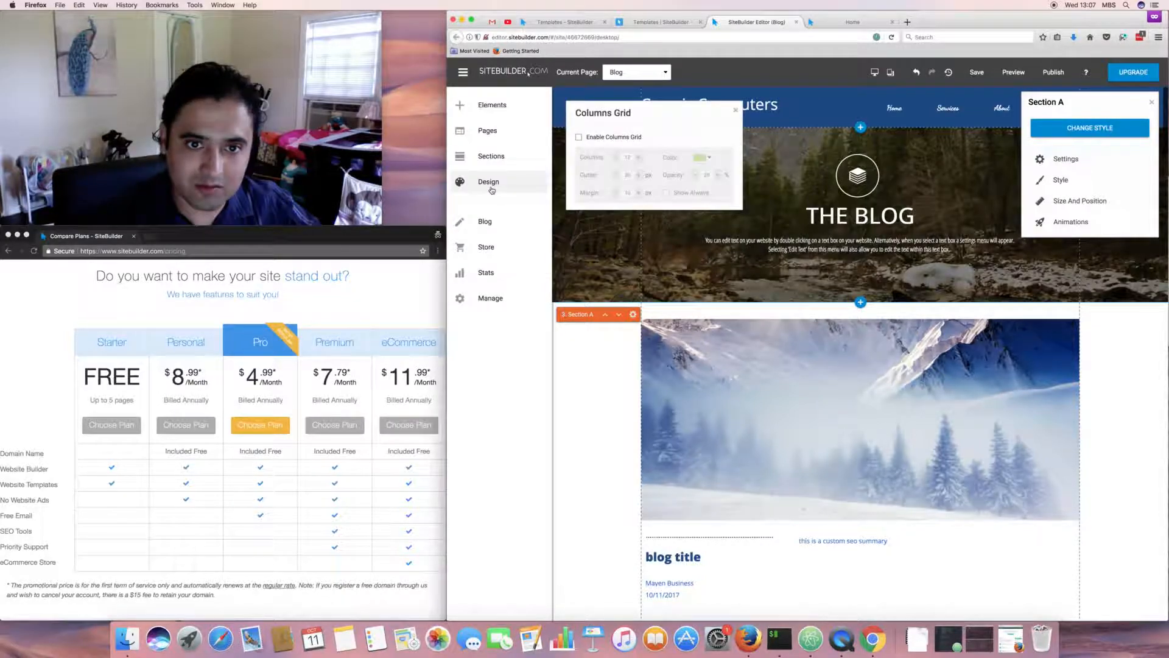
{"action": "left_click", "coordinate": [578, 137]}
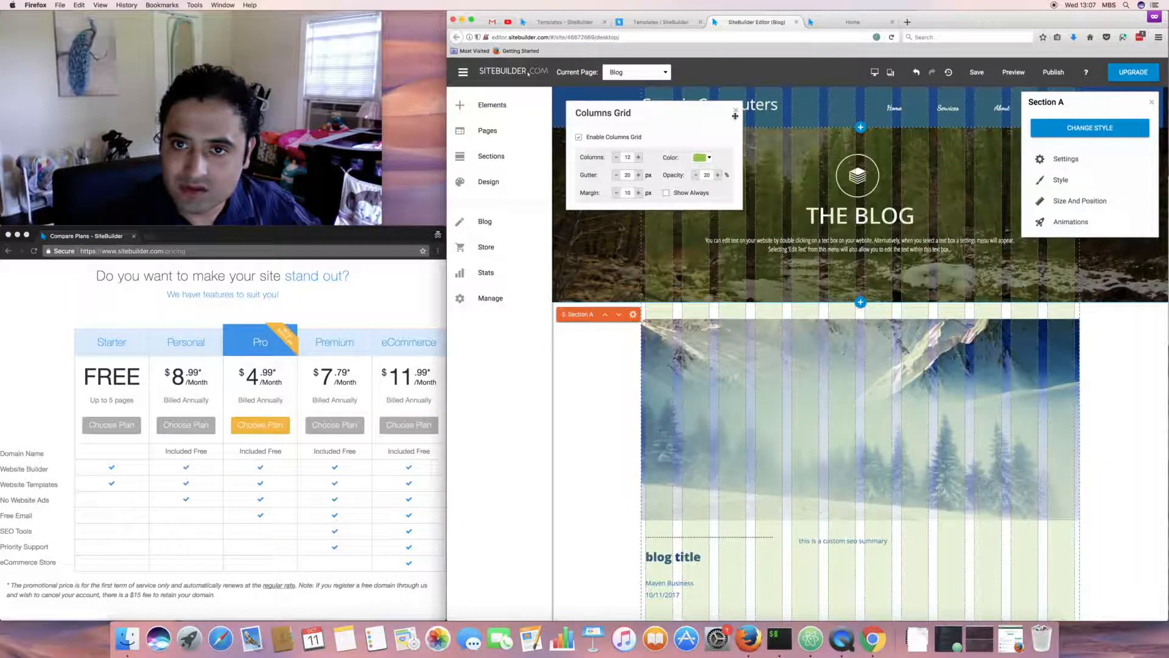
{"action": "left_click", "coordinate": [578, 137]}
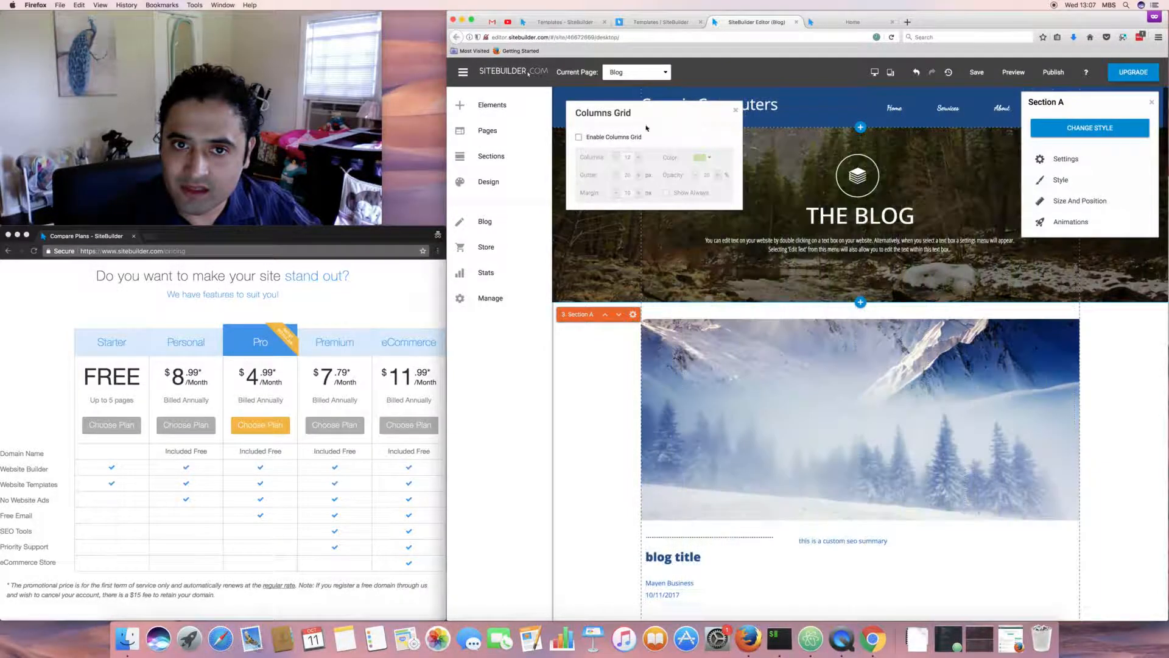
{"action": "left_click", "coordinate": [736, 111]}
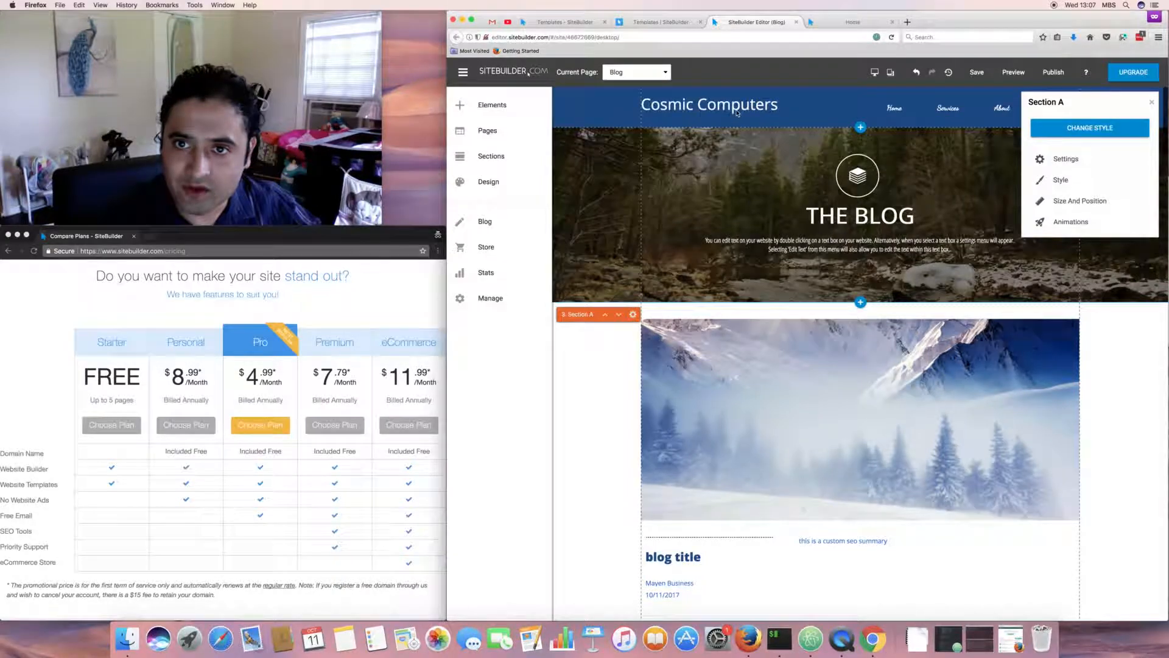
View the editor's snapping settings and close them without changes
{"action": "left_click", "coordinate": [467, 77]}
{"action": "left_click", "coordinate": [484, 199]}
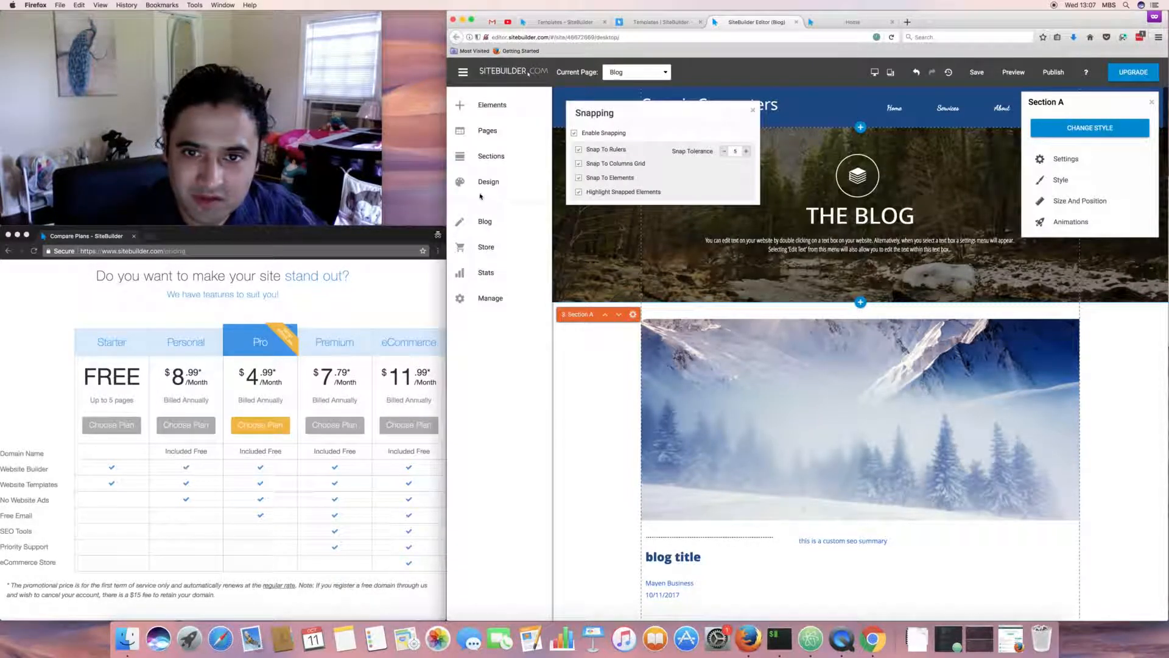
{"action": "left_click", "coordinate": [752, 110]}
Toggle the editor's rulers on and off twice, closing the Section A settings in between
{"action": "left_click", "coordinate": [461, 74]}
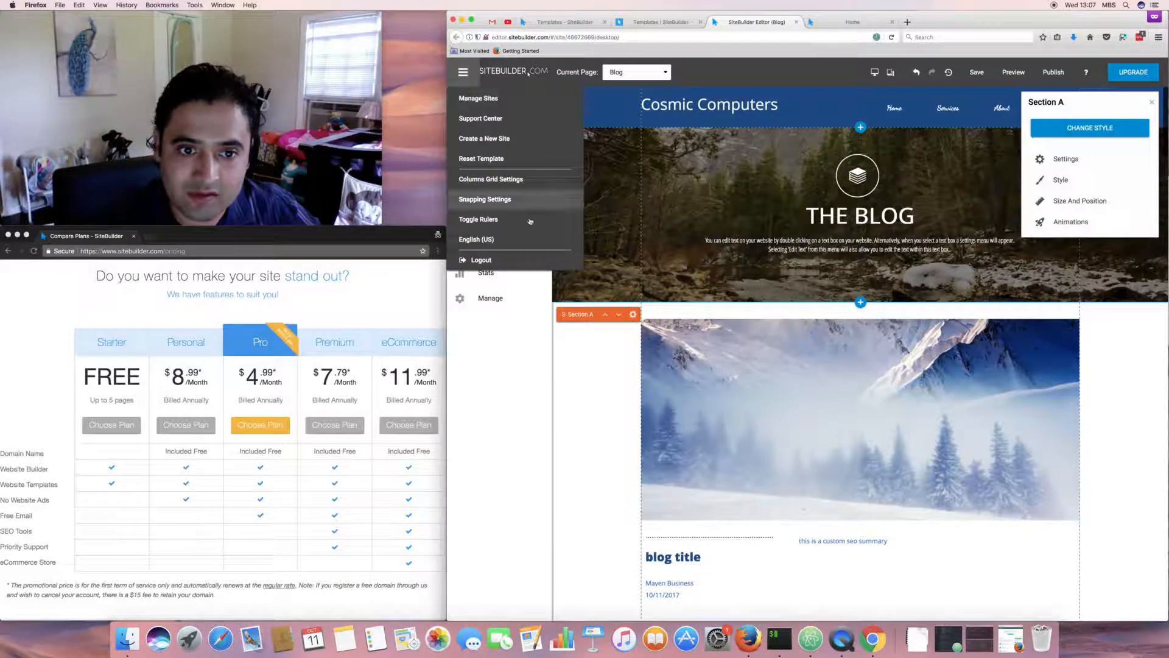
{"action": "left_click", "coordinate": [526, 221]}
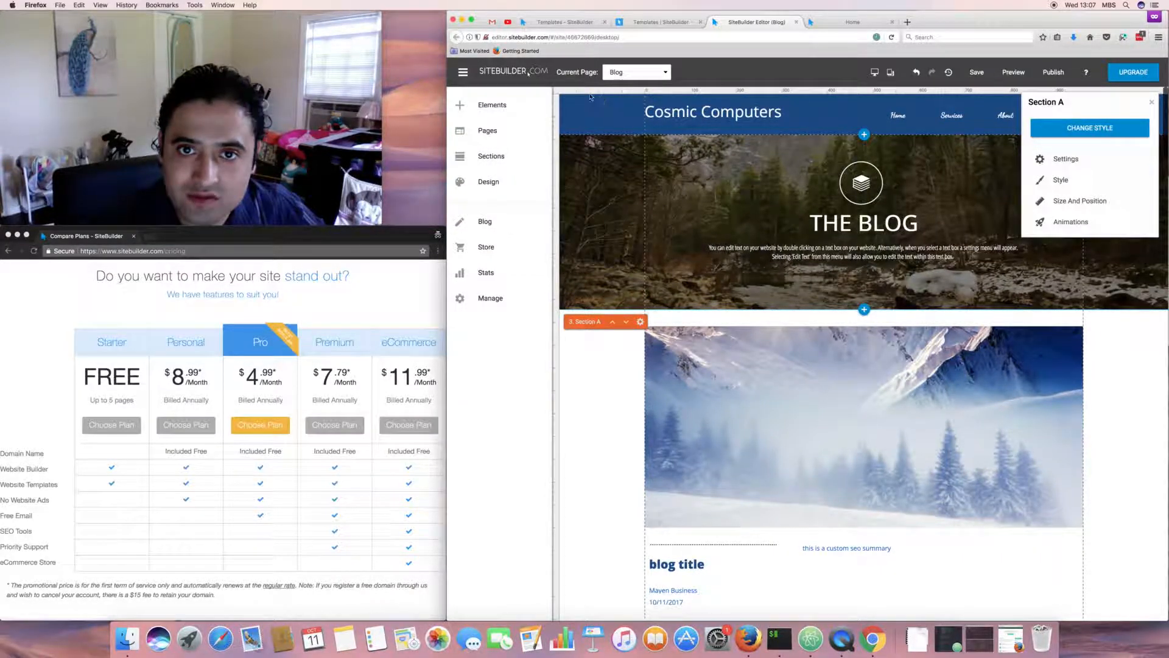
{"action": "left_click", "coordinate": [463, 72]}
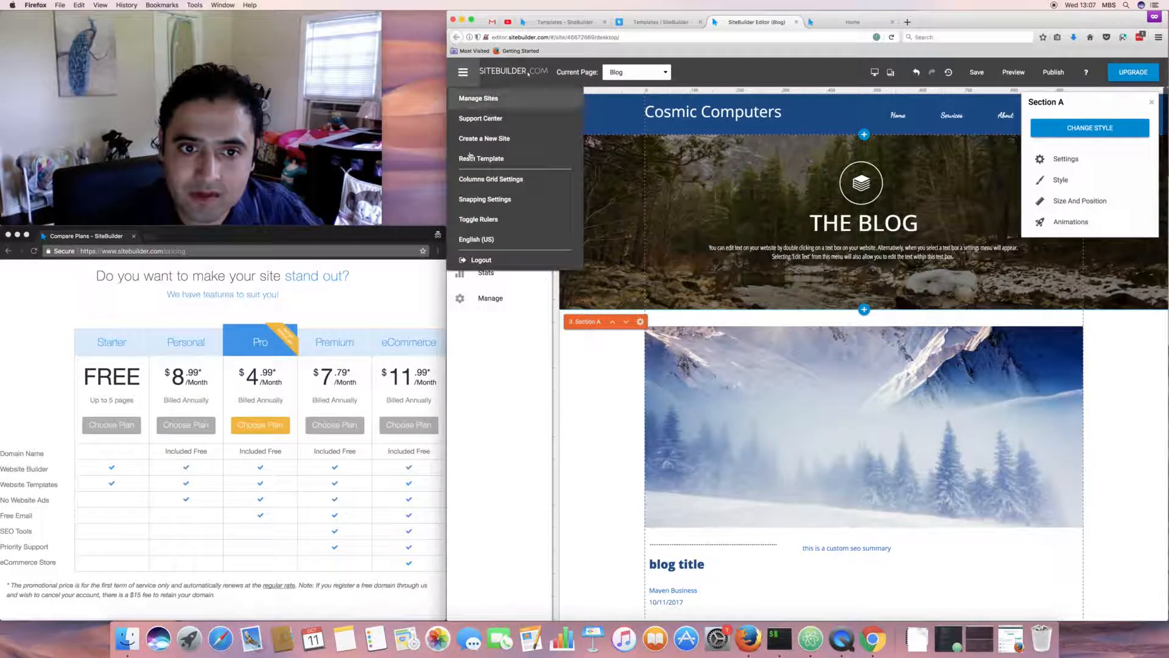
{"action": "left_click", "coordinate": [493, 217]}
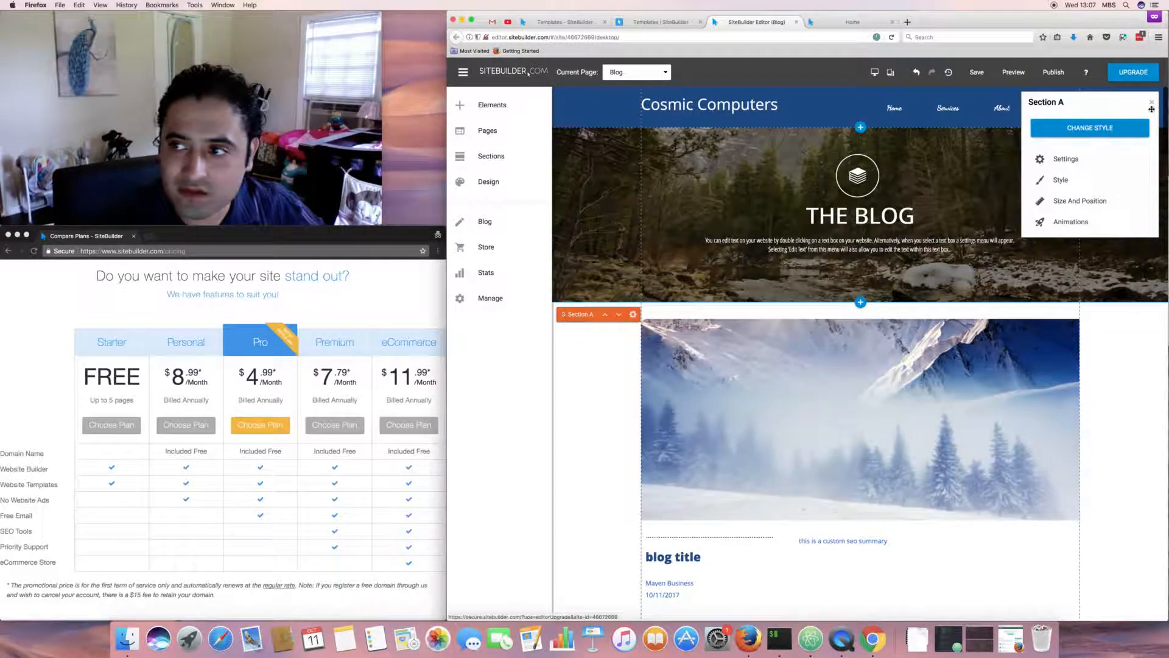
{"action": "left_click", "coordinate": [1155, 103]}
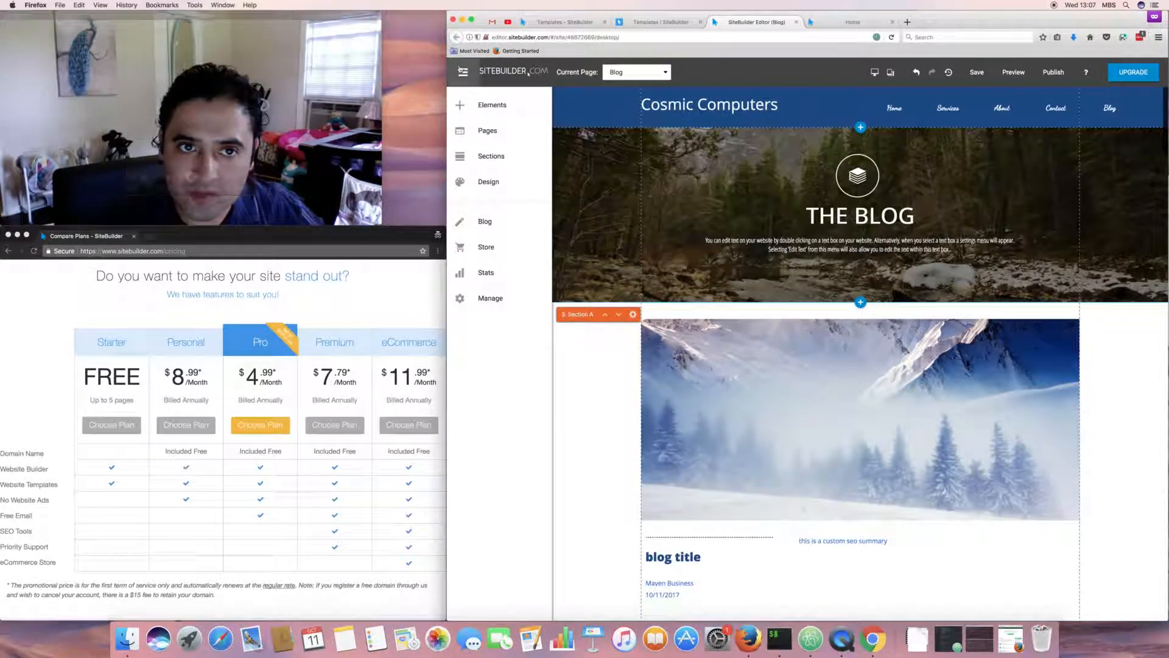
{"action": "left_click", "coordinate": [455, 75]}
{"action": "left_click", "coordinate": [478, 219]}
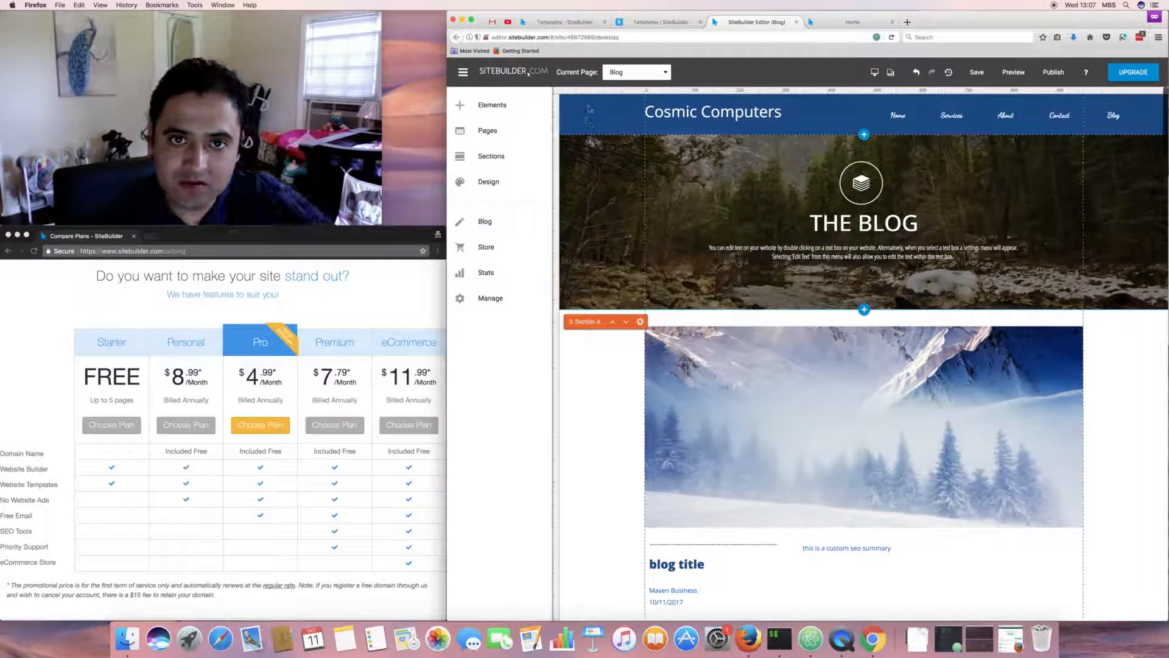
{"action": "left_click", "coordinate": [466, 73]}
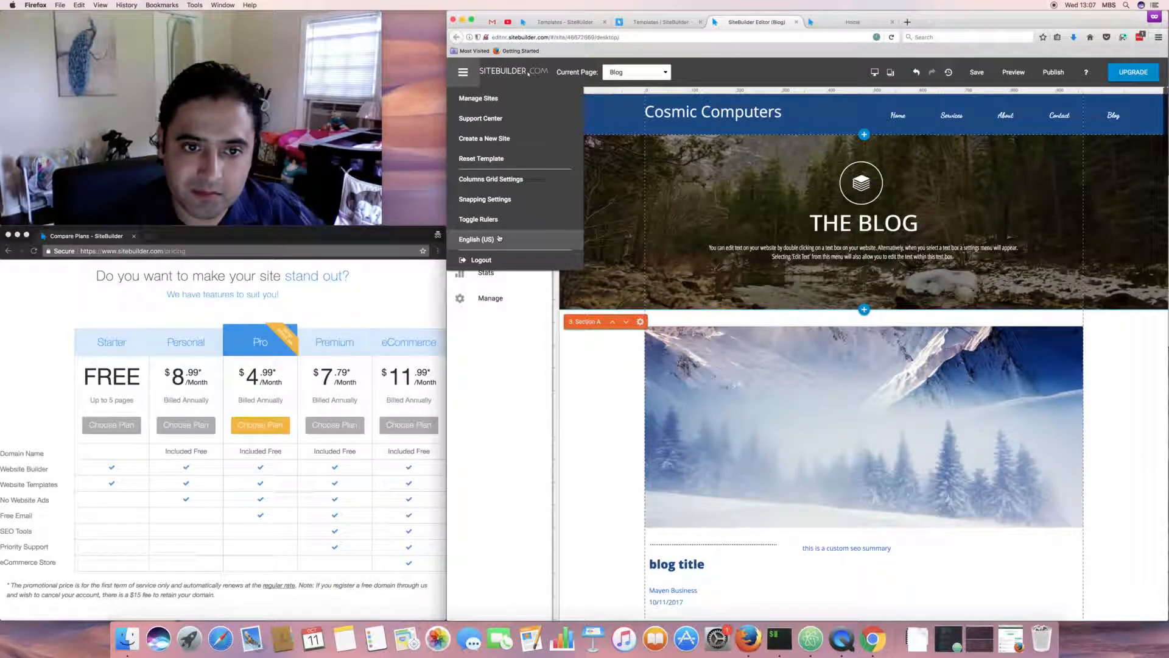
{"action": "left_click", "coordinate": [479, 219]}
Open the site management dashboard and look through its My Sites, Domains, Manage Email and Market Place pages
{"action": "left_click", "coordinate": [463, 72]}
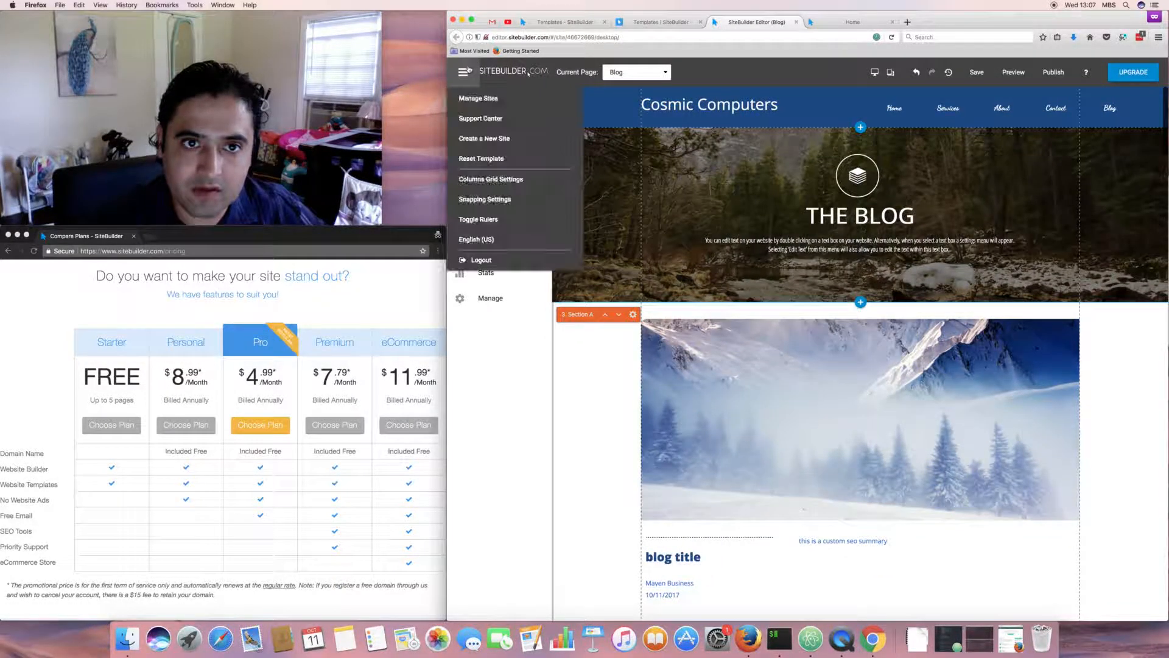
{"action": "left_click", "coordinate": [479, 98]}
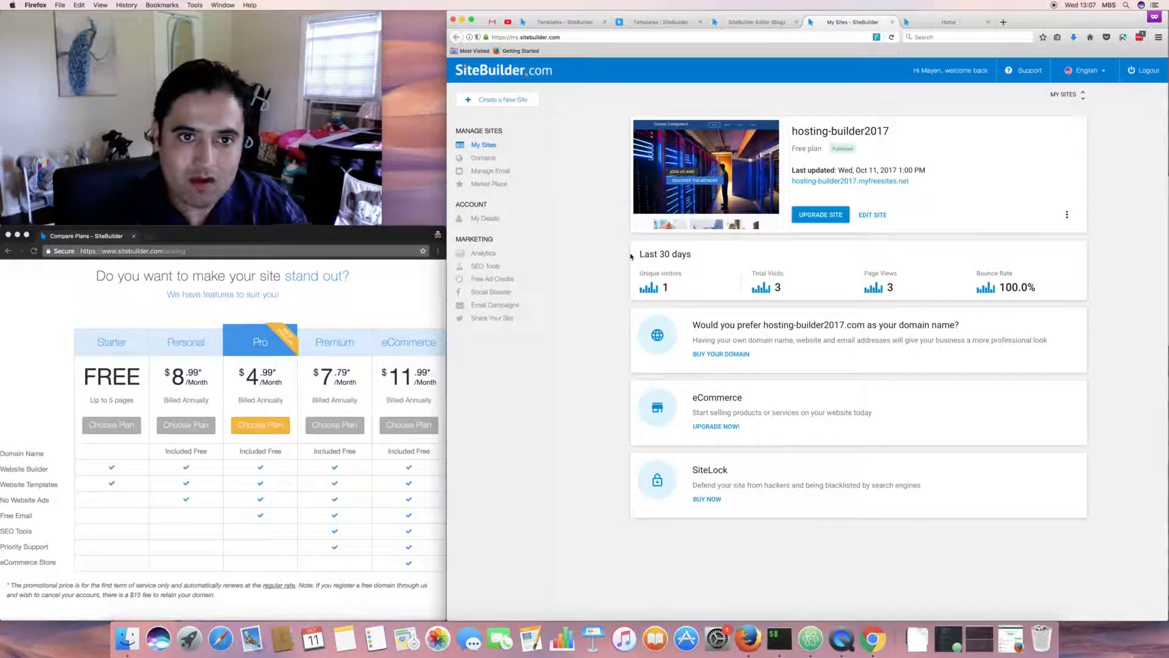
{"action": "left_click", "coordinate": [473, 157]}
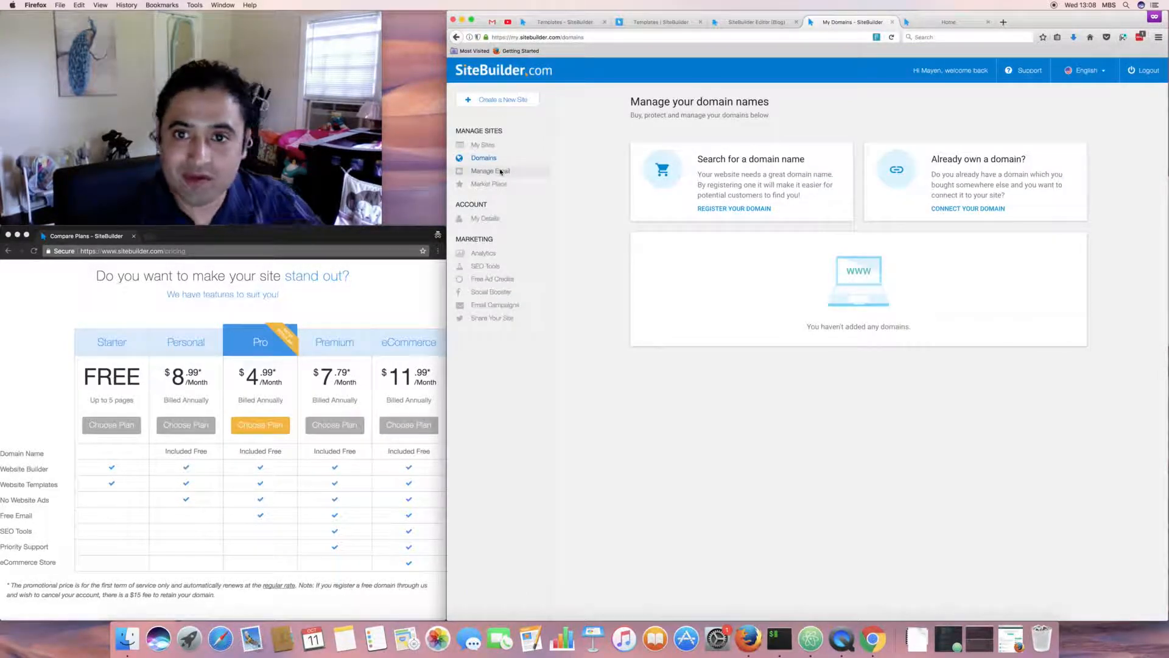
{"action": "left_click", "coordinate": [503, 173]}
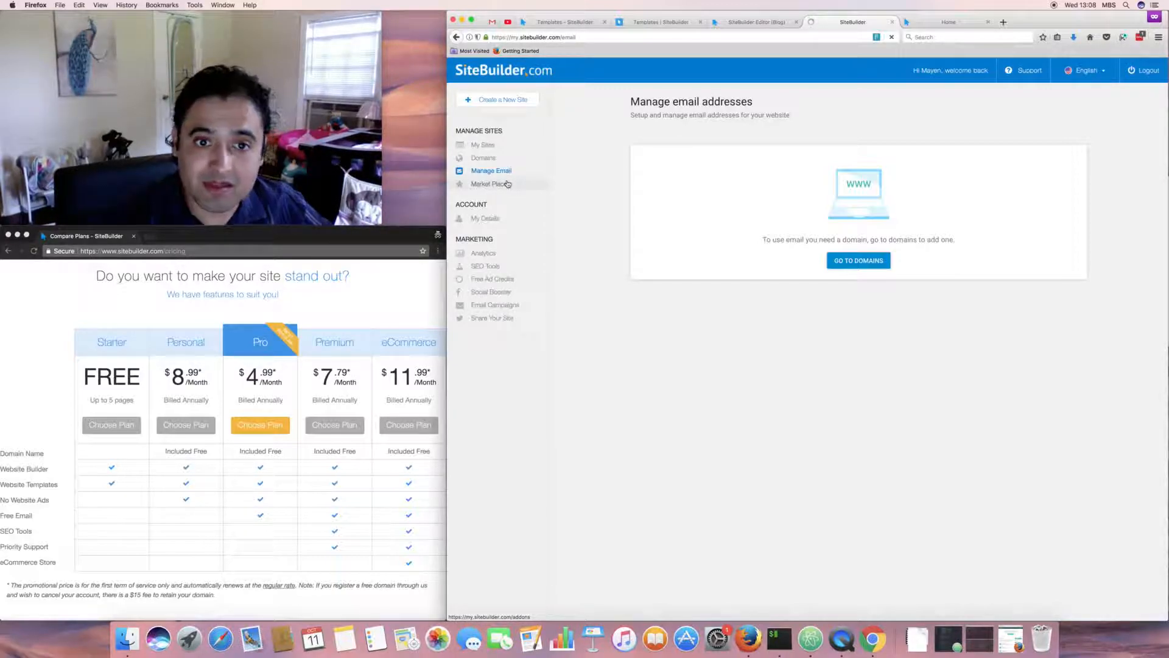
{"action": "left_click", "coordinate": [507, 184]}
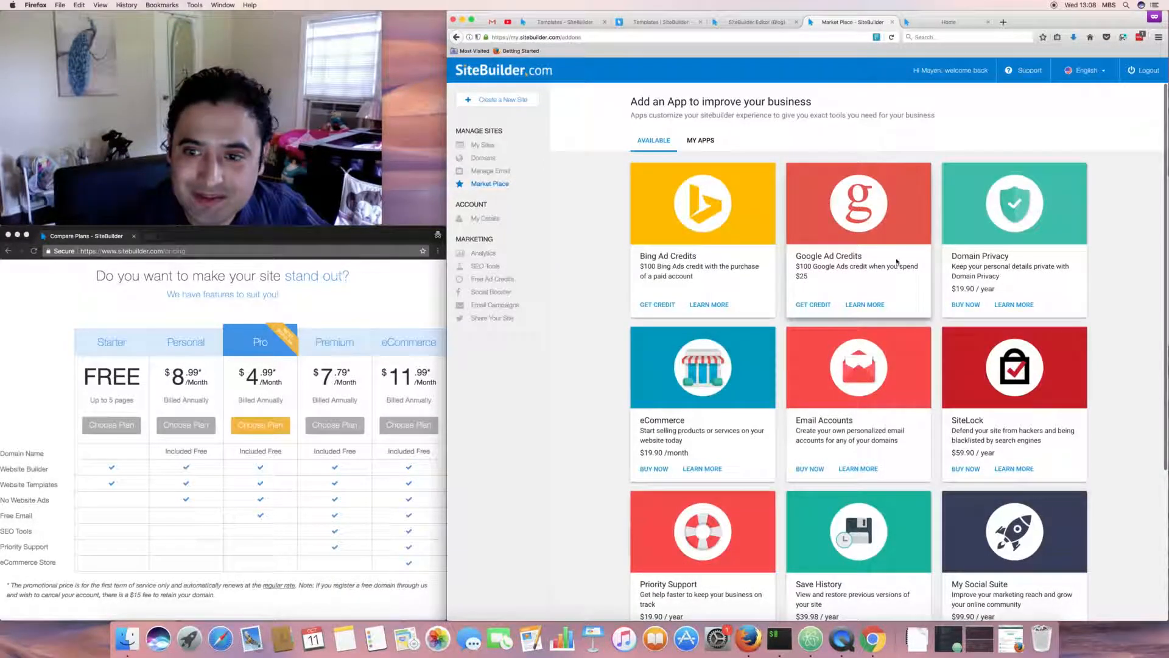
Look through the apps offered on the Market Place page
{"action": "scroll", "coordinate": [644, 340], "scroll_direction": "down", "scroll_amount": 5}
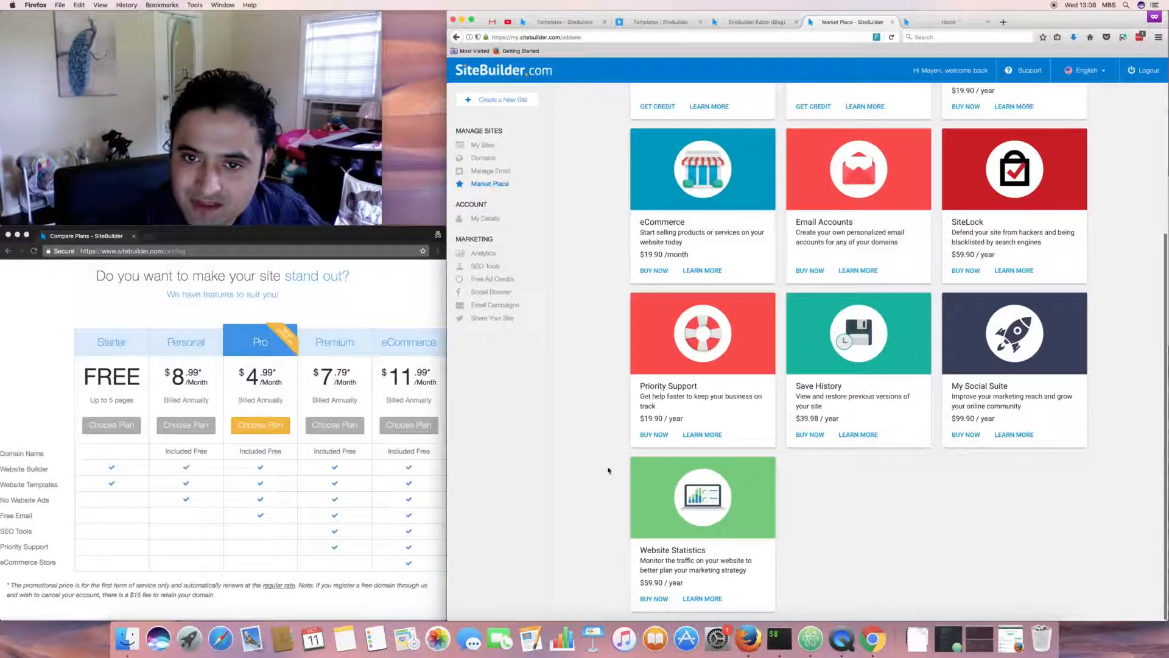
{"action": "scroll", "coordinate": [608, 470], "scroll_direction": "up", "scroll_amount": 4}
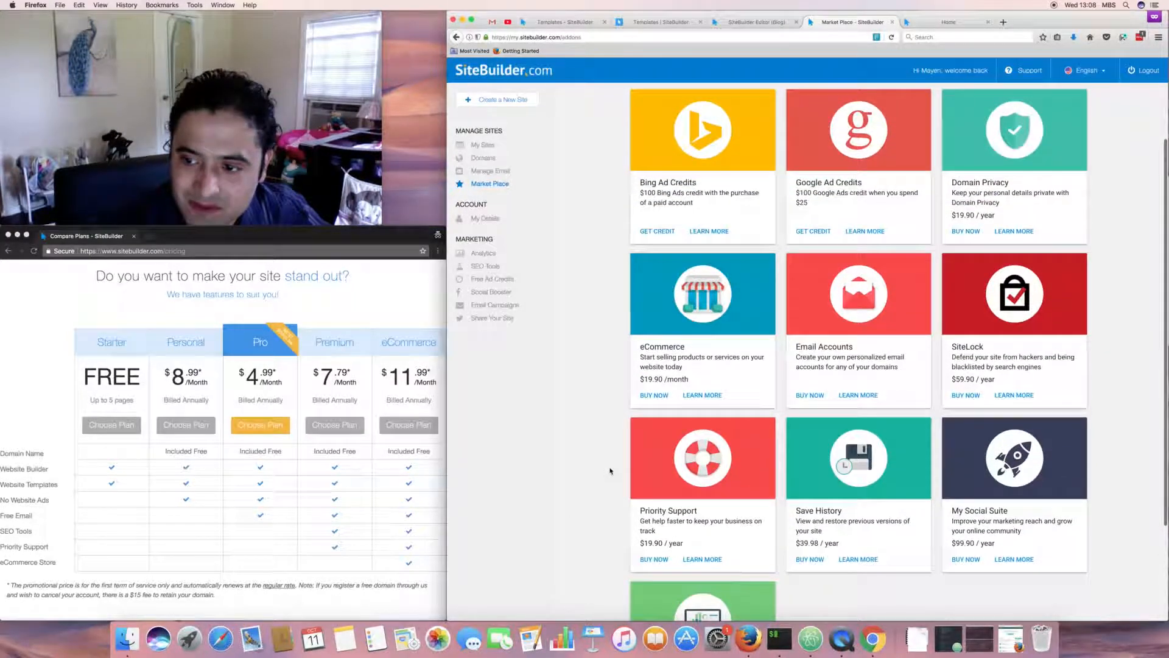
{"action": "scroll", "coordinate": [610, 470], "scroll_direction": "up", "scroll_amount": 1}
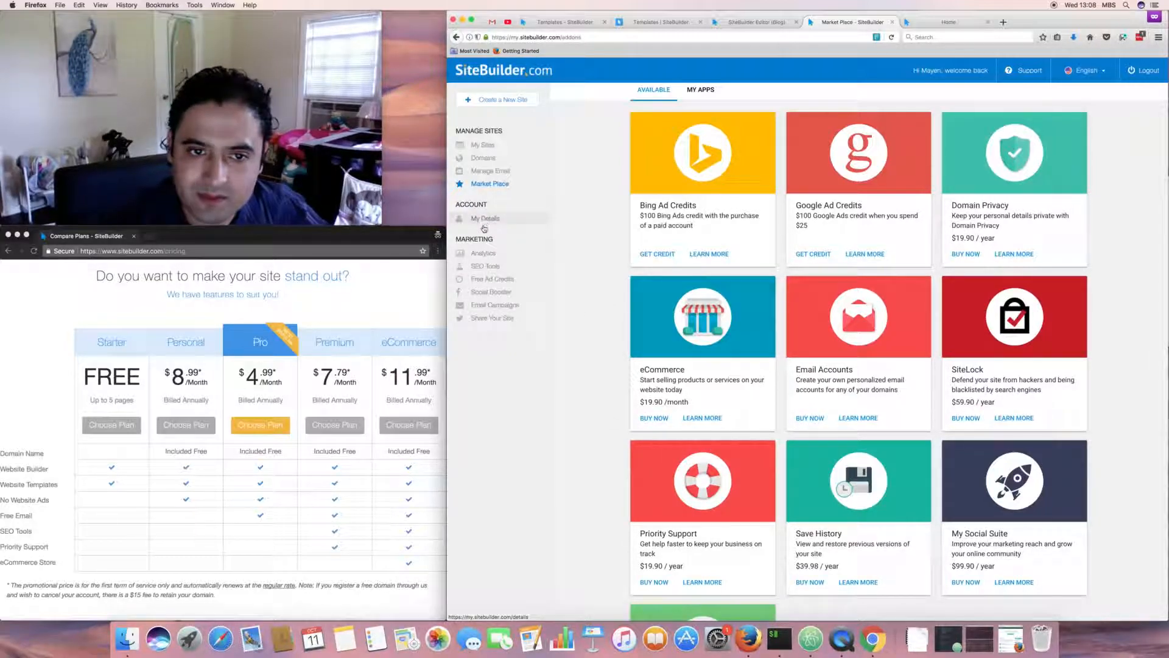
View the Analytics, SEO Tools and Share Your Site pages, dismissing the upgrade offers
{"action": "left_click", "coordinate": [486, 255]}
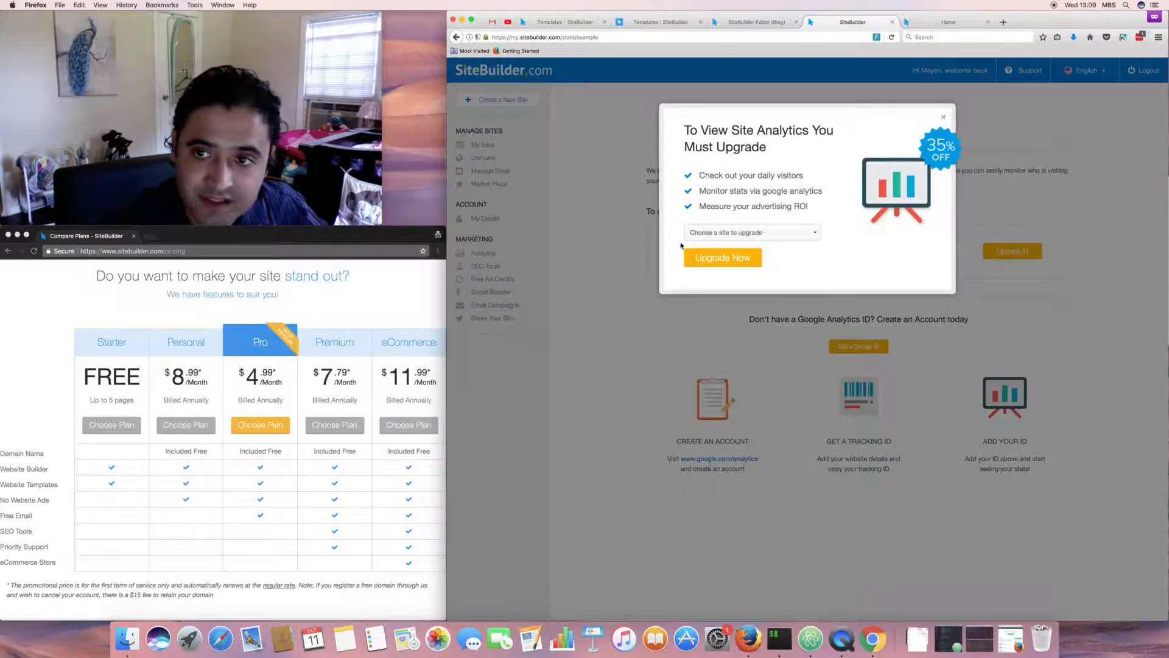
{"action": "left_click", "coordinate": [943, 118]}
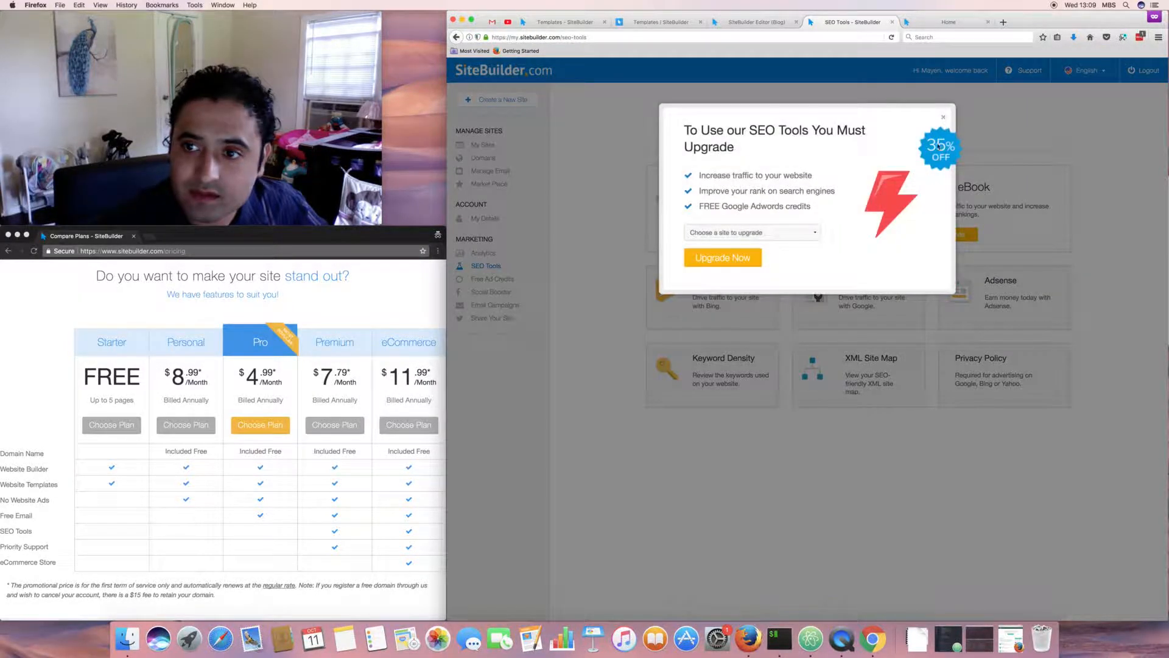
{"action": "left_click", "coordinate": [943, 117]}
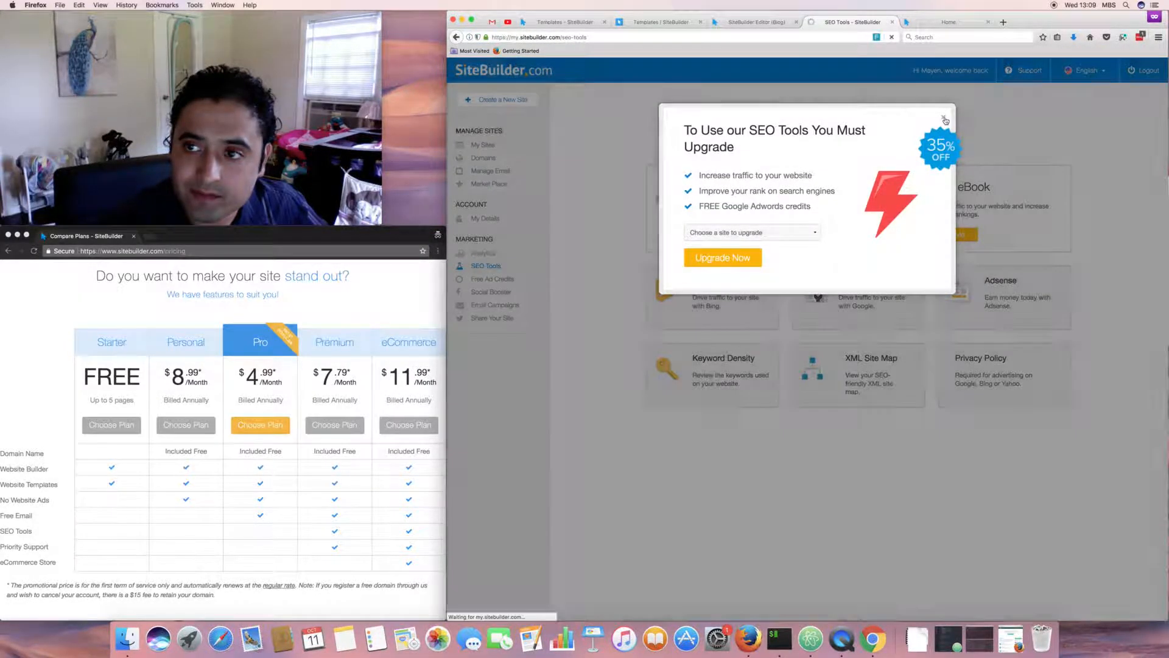
{"action": "left_click", "coordinate": [498, 318]}
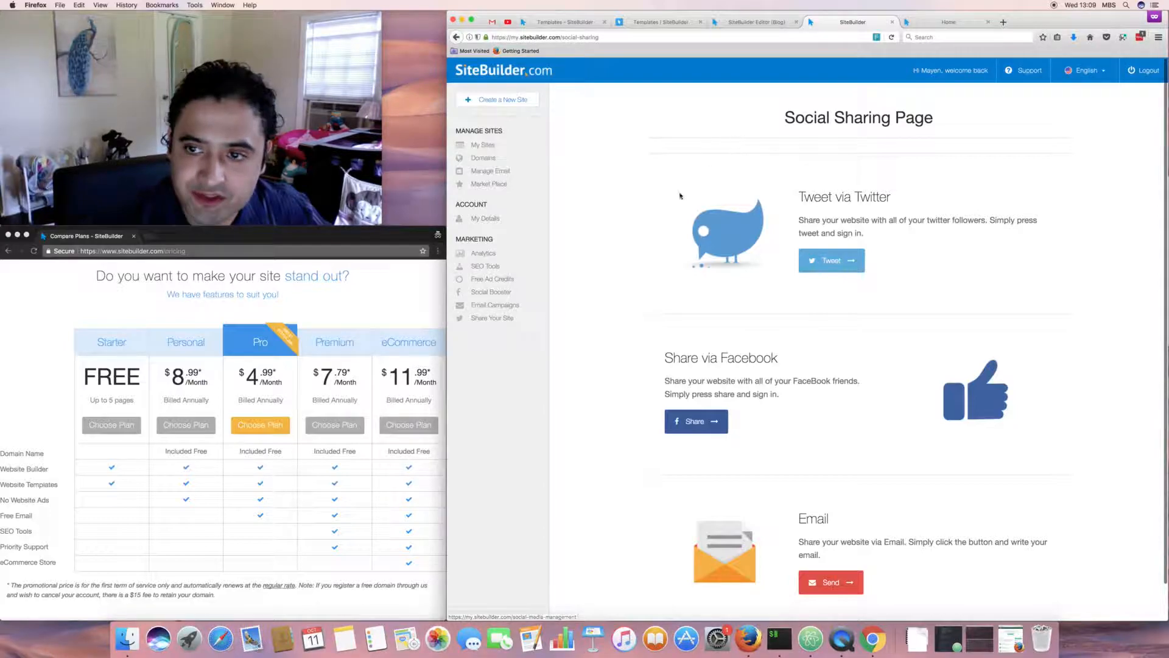
{"action": "scroll", "coordinate": [615, 280], "scroll_direction": "down", "scroll_amount": 1}
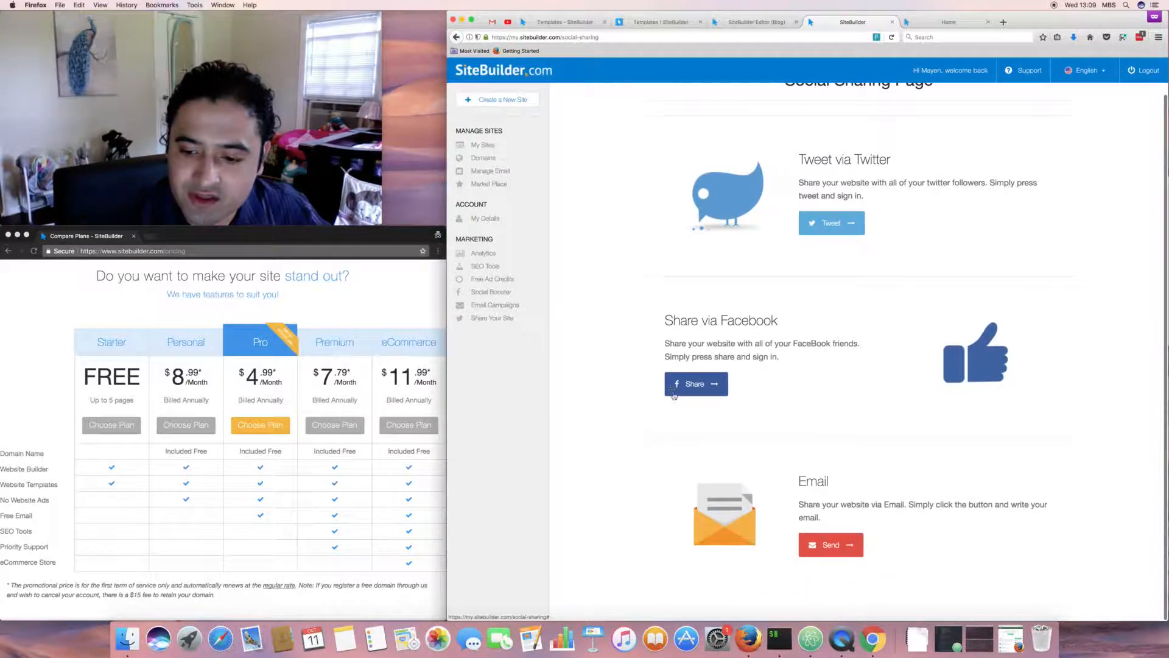
{"action": "scroll", "coordinate": [757, 329], "scroll_direction": "up", "scroll_amount": 1}
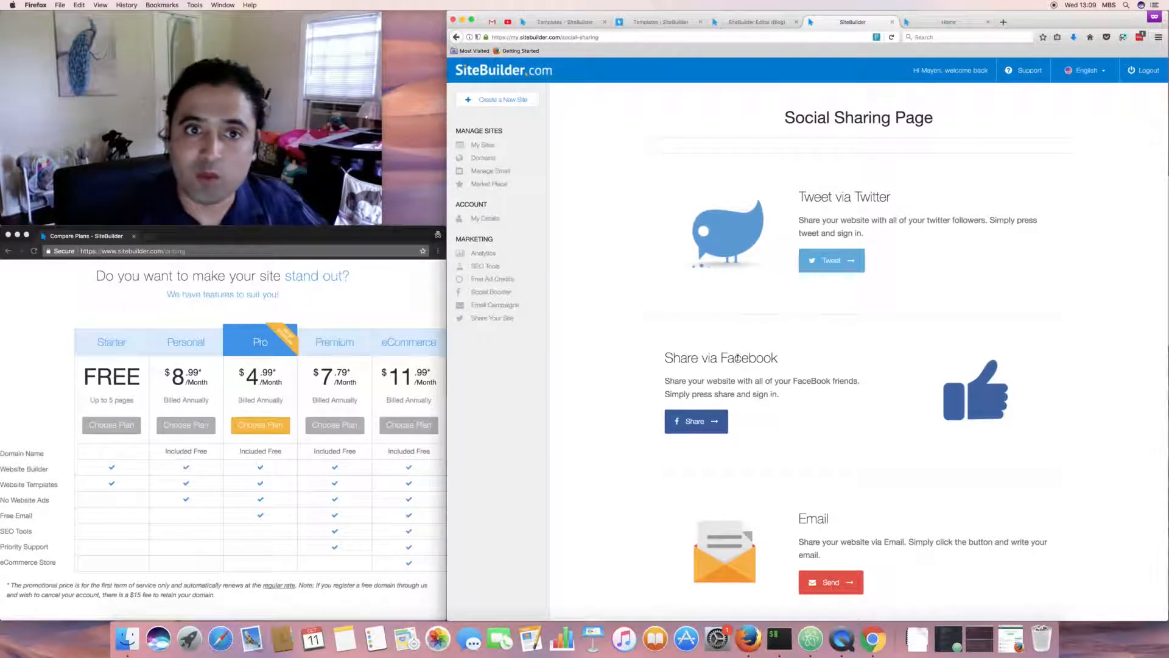
Return to the My Sites page, expand the list of the account's sites and close it again
{"action": "left_click", "coordinate": [489, 151]}
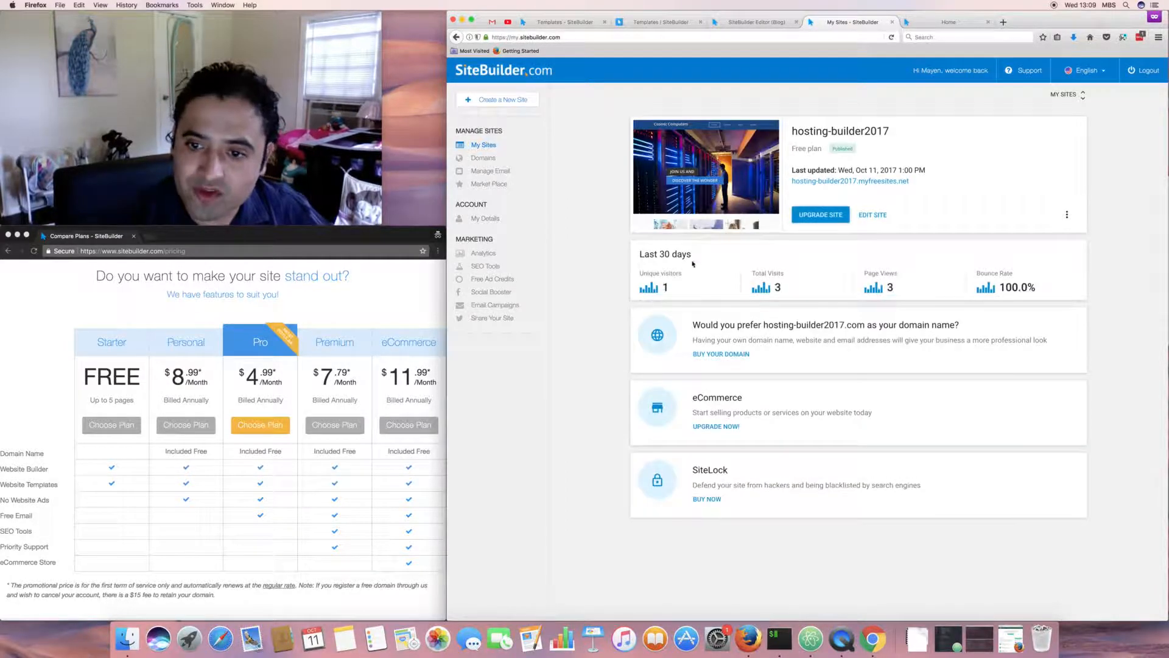
{"action": "left_click", "coordinate": [1083, 97]}
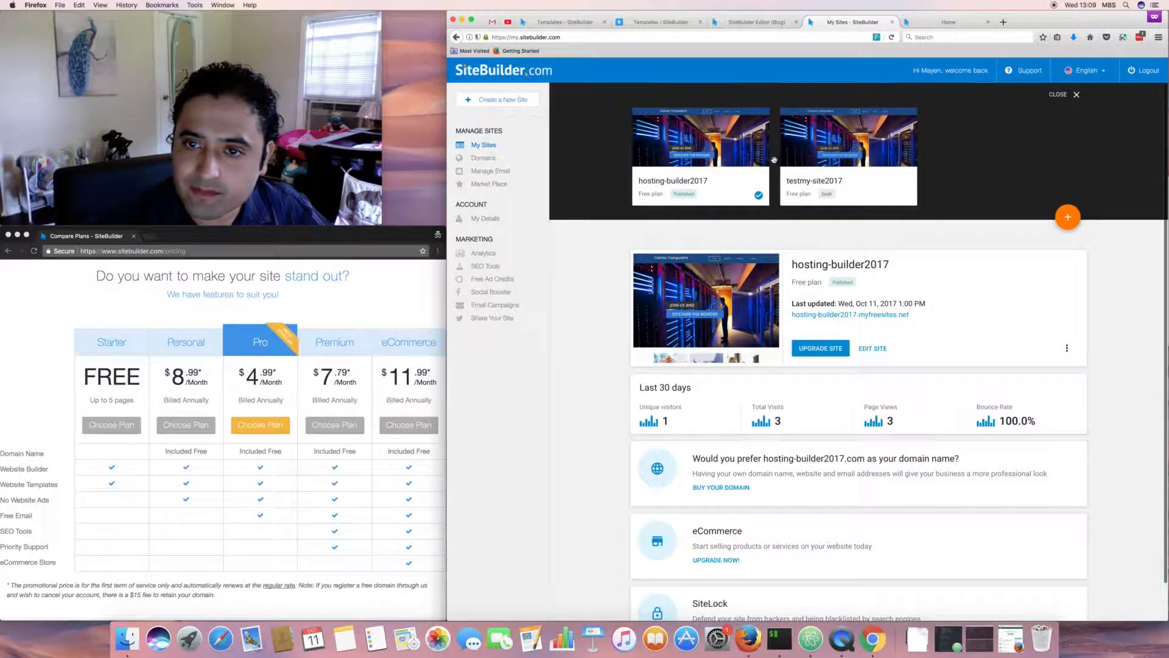
{"action": "left_click", "coordinate": [1077, 96]}
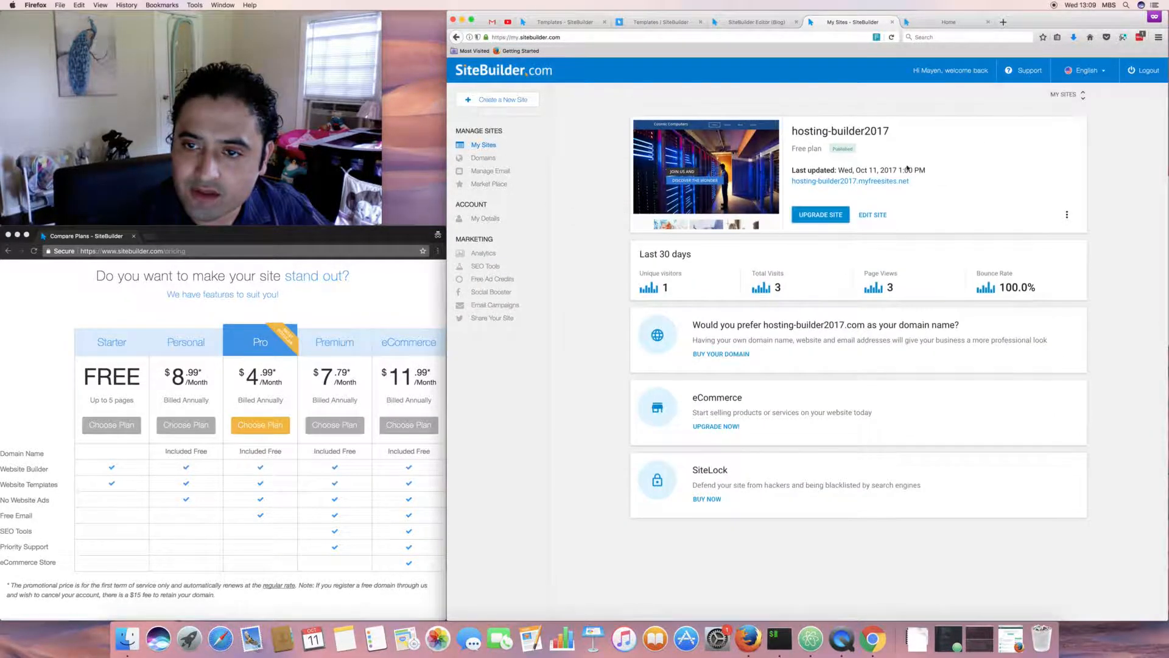
Check the extra options for the hosting-builder2017 site, dismiss them and open its editor in a new tab
{"action": "left_click", "coordinate": [1067, 215]}
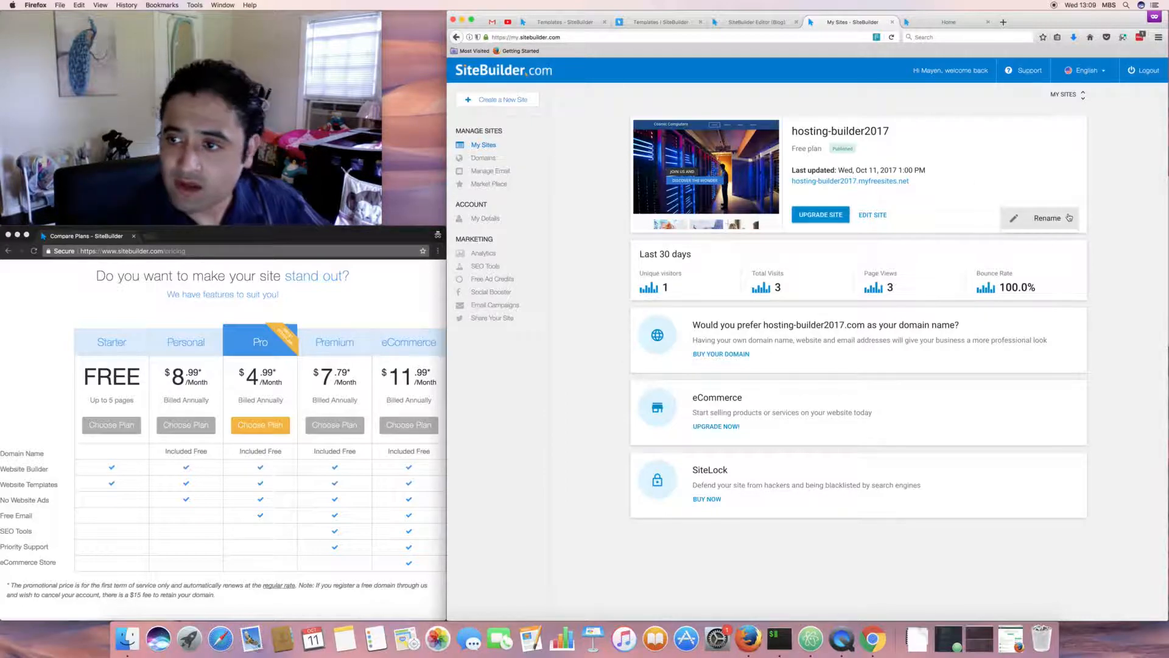
{"action": "left_click", "coordinate": [1090, 188]}
{"action": "left_click", "coordinate": [1063, 218]}
{"action": "left_click", "coordinate": [1053, 183]}
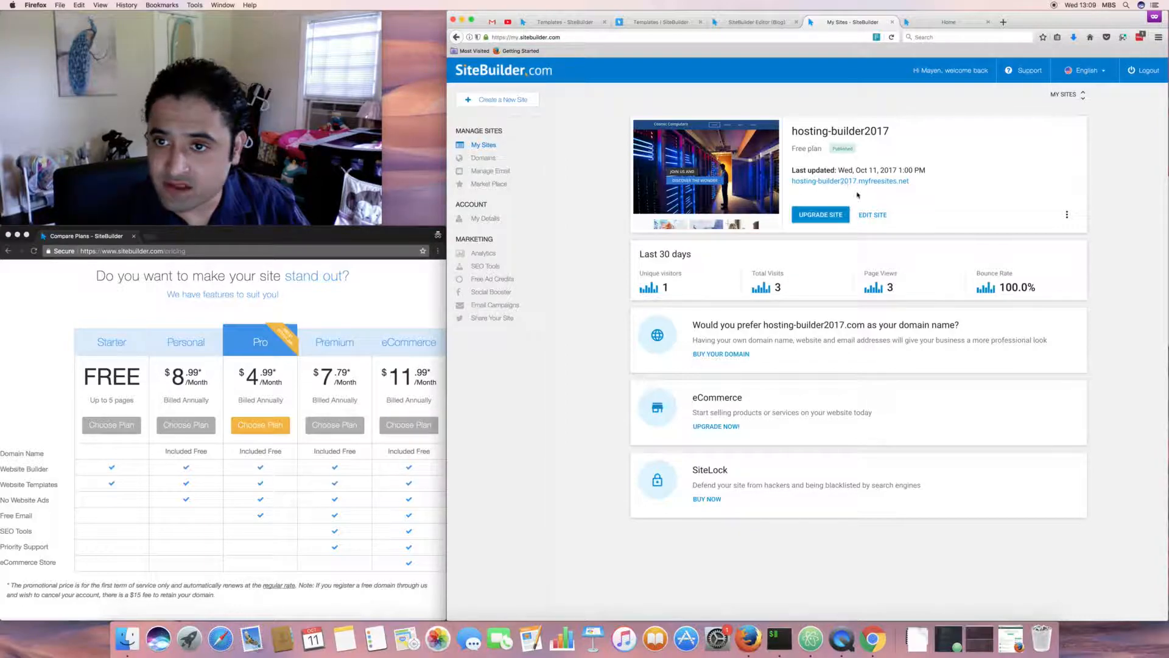
{"action": "right_click", "coordinate": [872, 215]}
{"action": "left_click", "coordinate": [873, 218]}
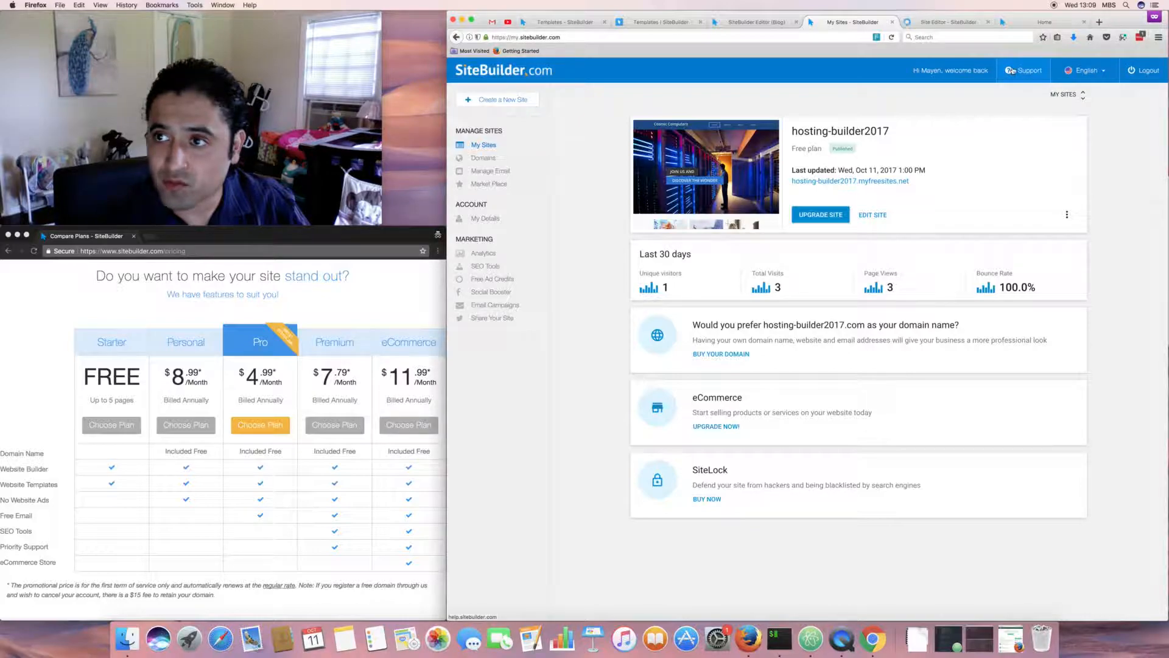
Open the Support Center, search for "delete site" and view the "How to delete a document?" article
{"action": "left_click", "coordinate": [1011, 70]}
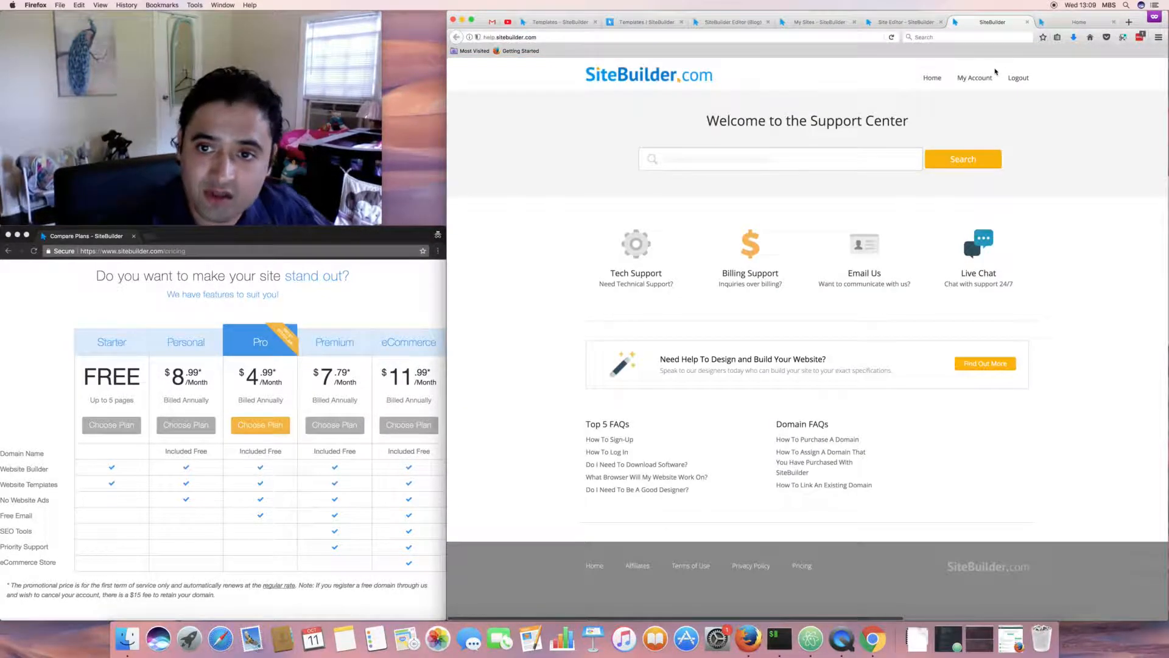
{"action": "left_click", "coordinate": [764, 160]}
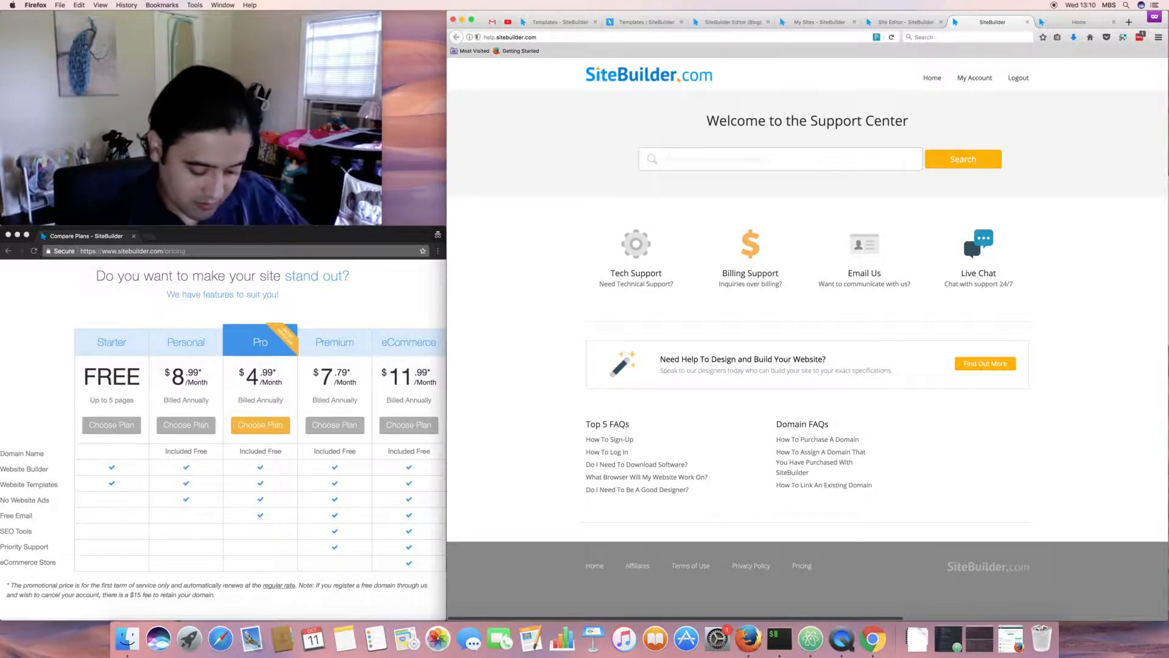
{"action": "type", "text": "delete site"}
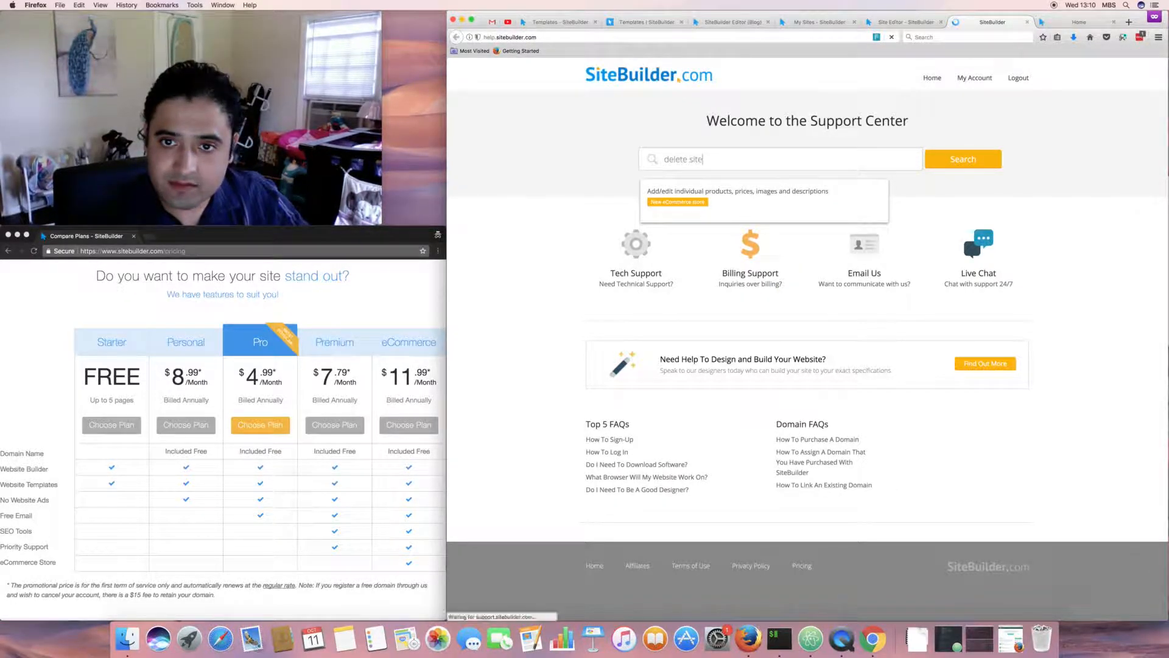
{"action": "key", "text": "Return"}
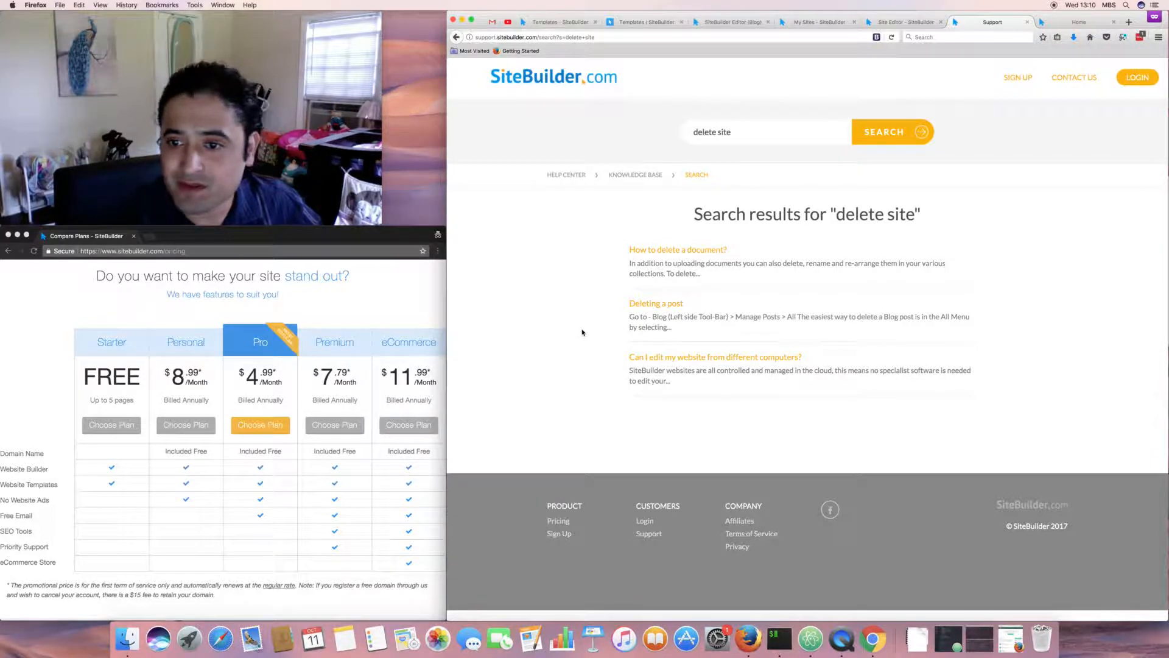
{"action": "left_click", "coordinate": [672, 250]}
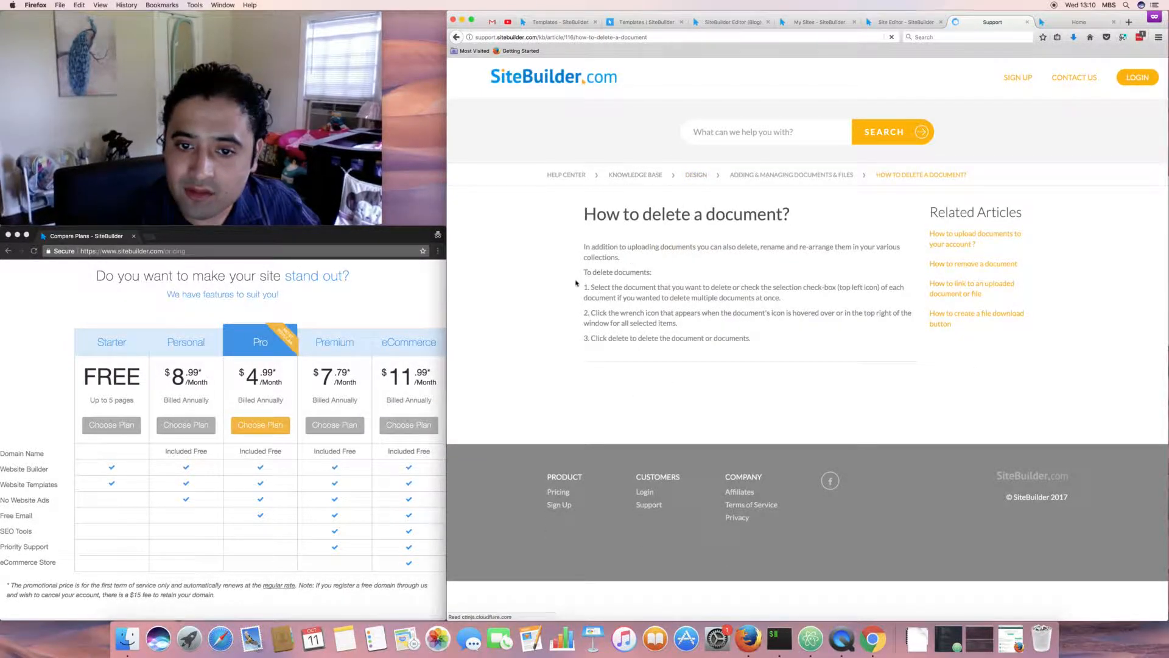
Search the support knowledge base for "site" and look through the results, checking Priority Support in the plan comparison
{"action": "left_click", "coordinate": [736, 141]}
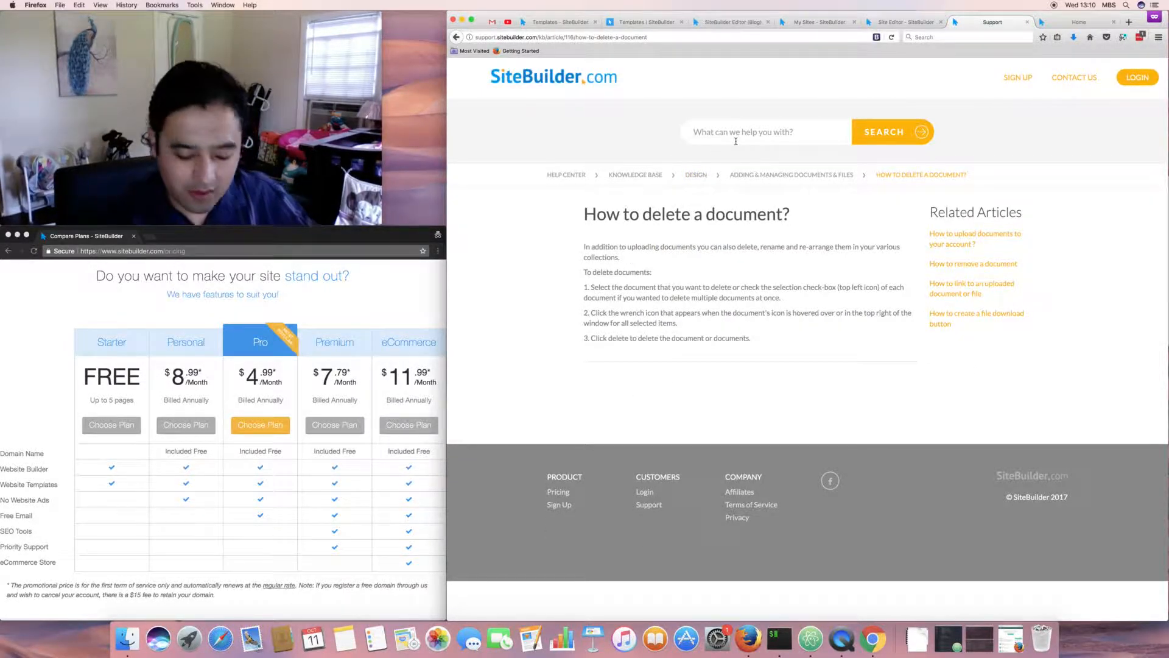
{"action": "type", "text": "site"}
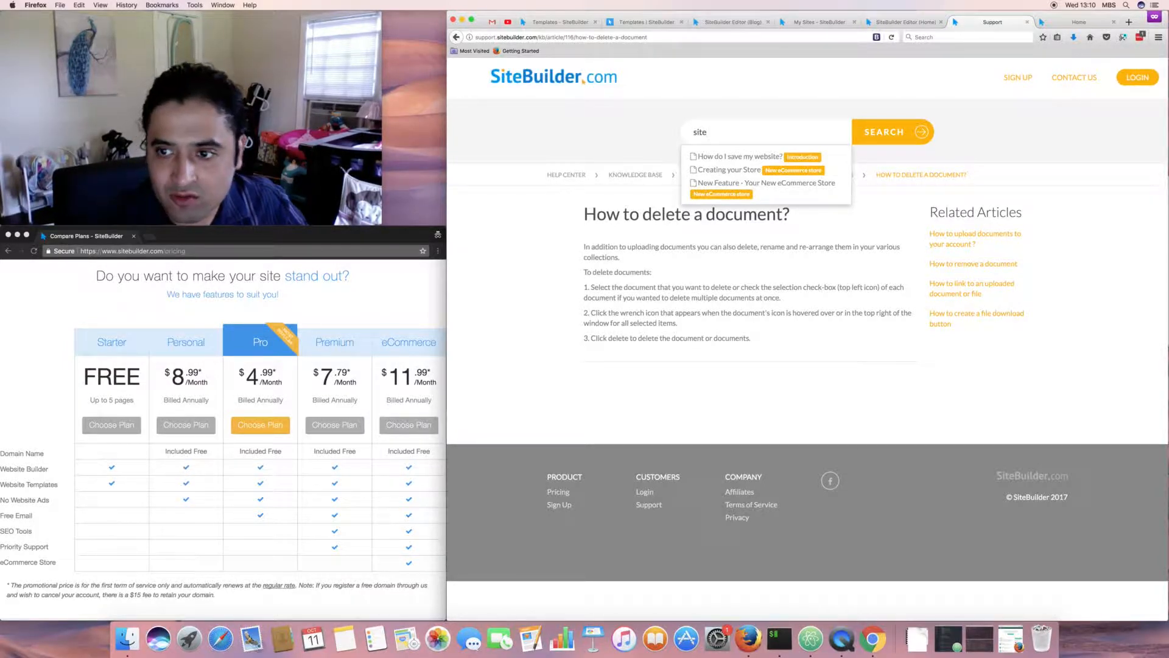
{"action": "key", "text": "Return"}
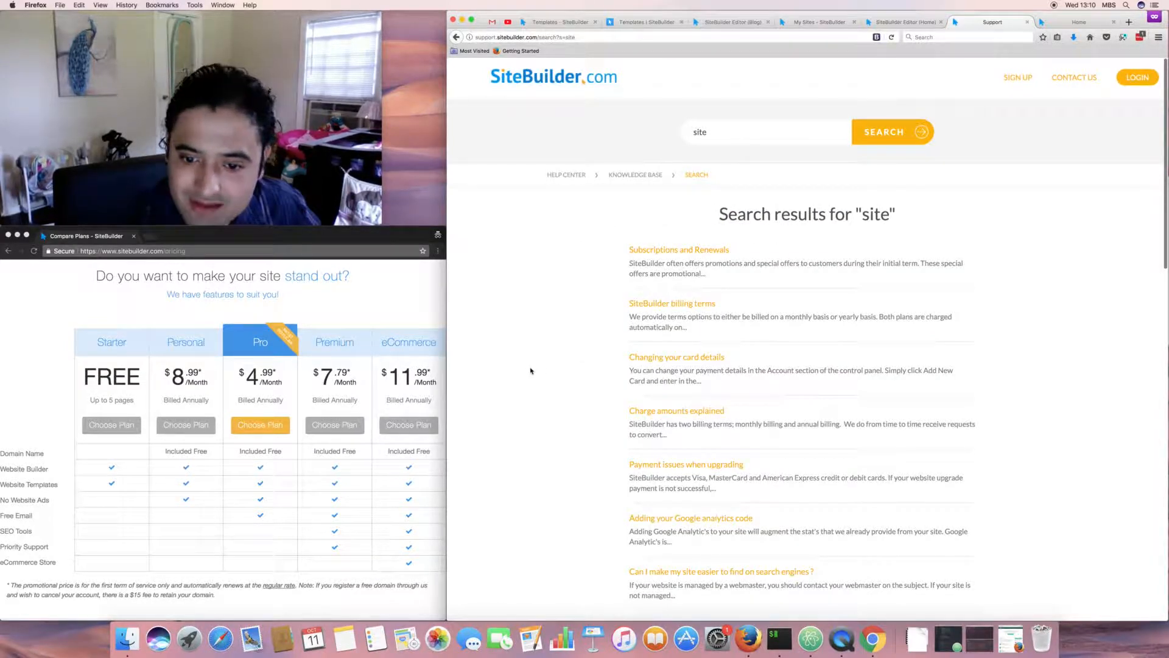
{"action": "scroll", "coordinate": [529, 369], "scroll_direction": "down", "scroll_amount": 8}
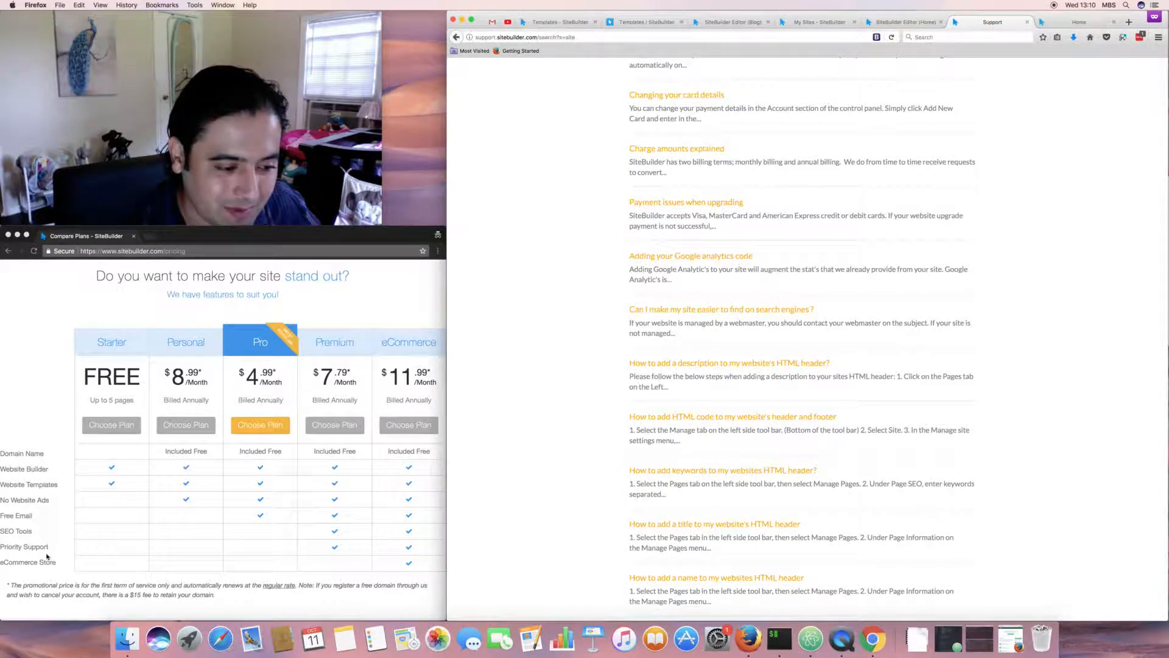
{"action": "left_click", "coordinate": [311, 552]}
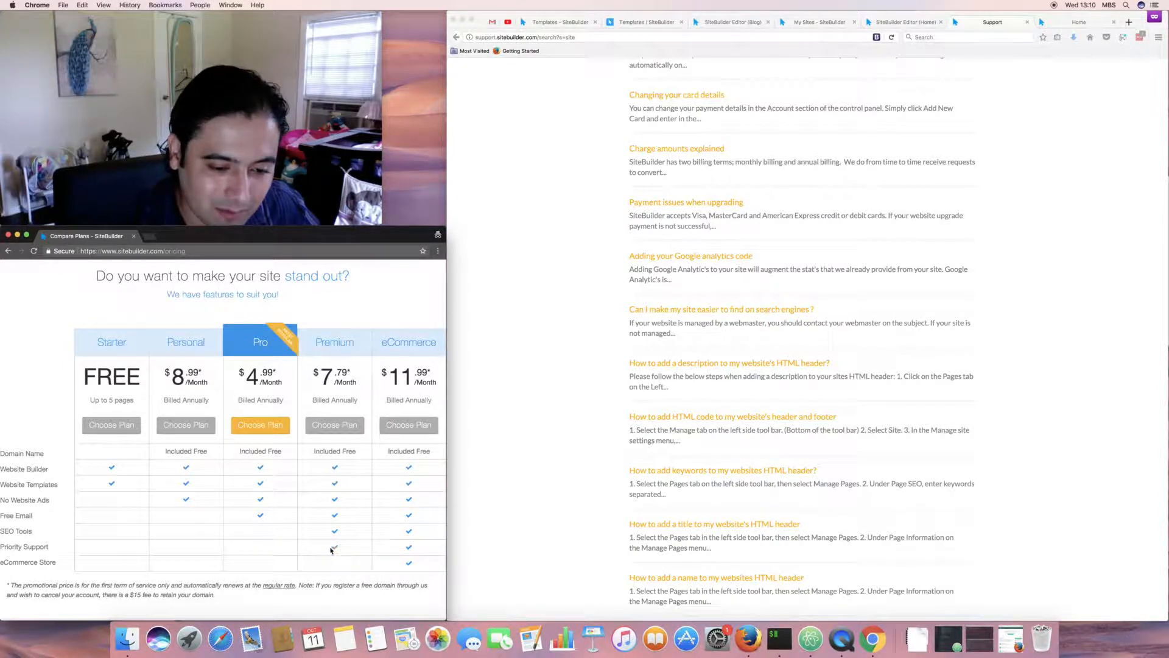
{"action": "left_click", "coordinate": [557, 393]}
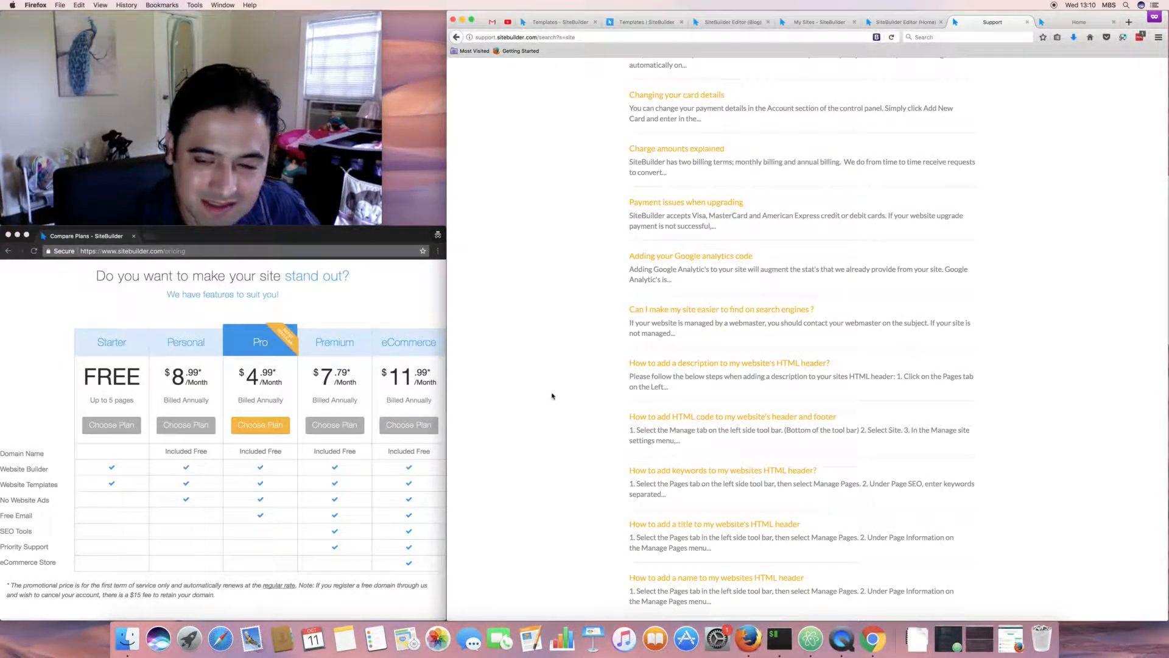
{"action": "scroll", "coordinate": [524, 431], "scroll_direction": "down", "scroll_amount": 5}
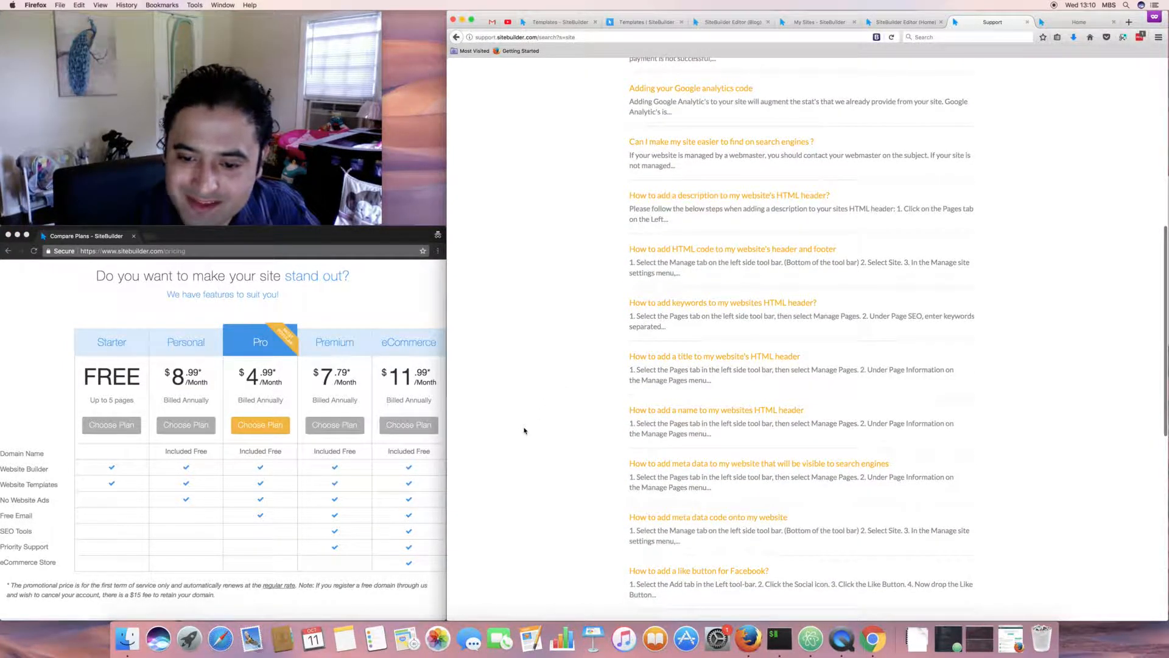
{"action": "scroll", "coordinate": [524, 431], "scroll_direction": "down", "scroll_amount": 9}
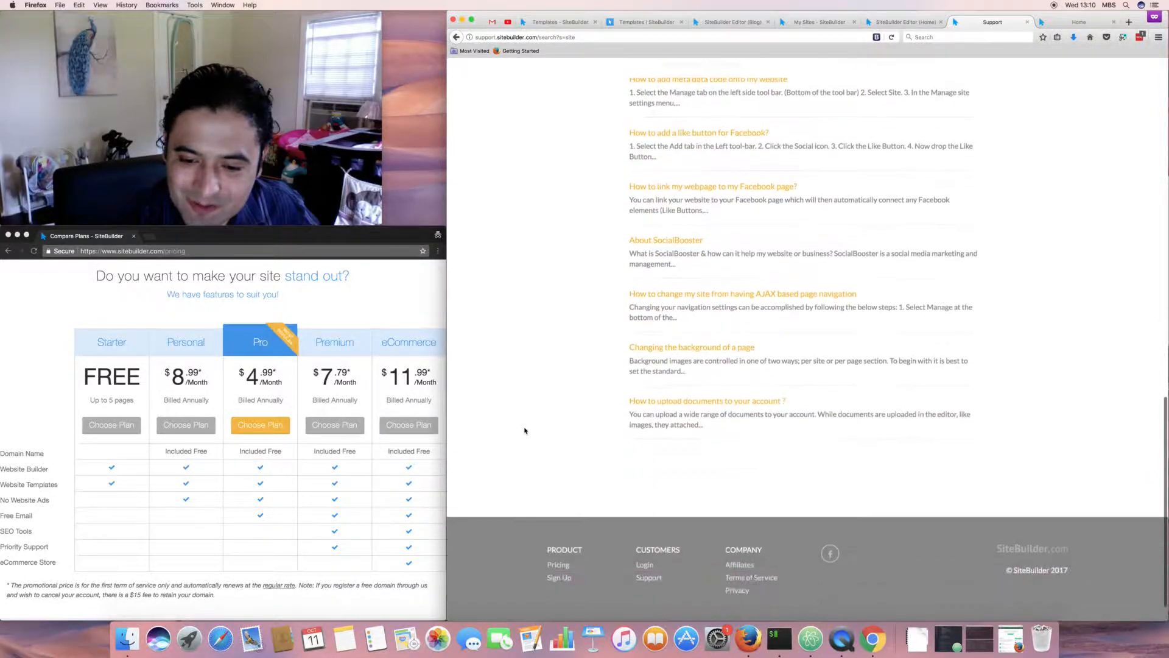
{"action": "scroll", "coordinate": [526, 431], "scroll_direction": "up", "scroll_amount": 15}
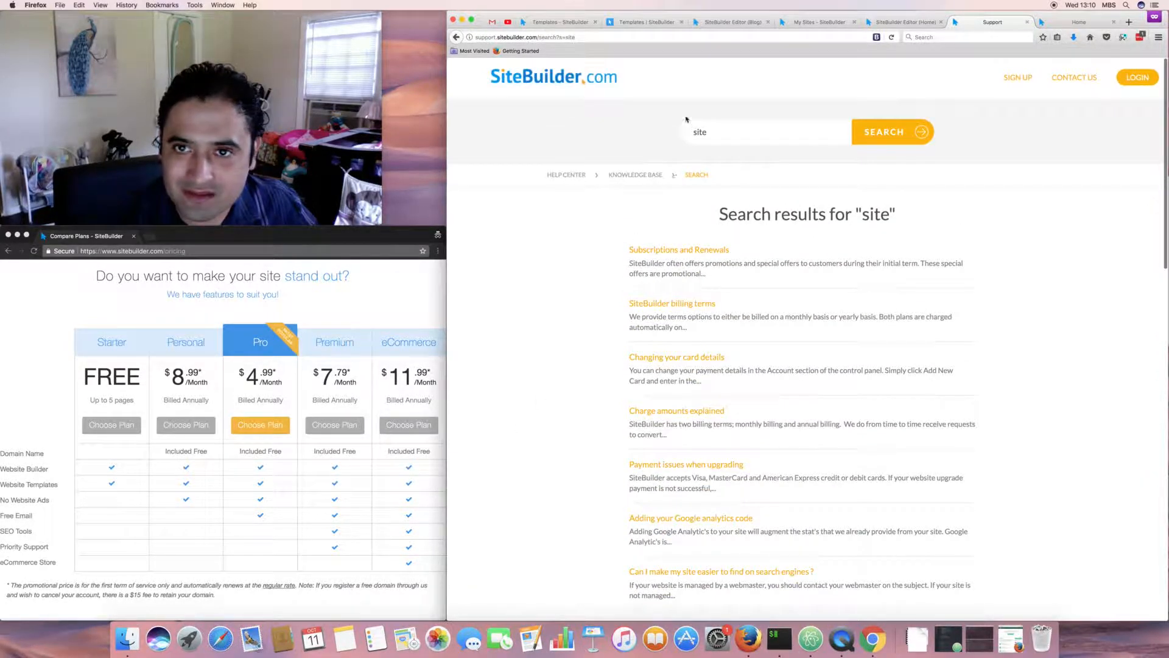
Go back through the open tabs to the My Sites dashboard
{"action": "left_click", "coordinate": [1082, 23]}
{"action": "left_click", "coordinate": [957, 21]}
{"action": "left_click", "coordinate": [905, 22]}
{"action": "left_click", "coordinate": [817, 22]}
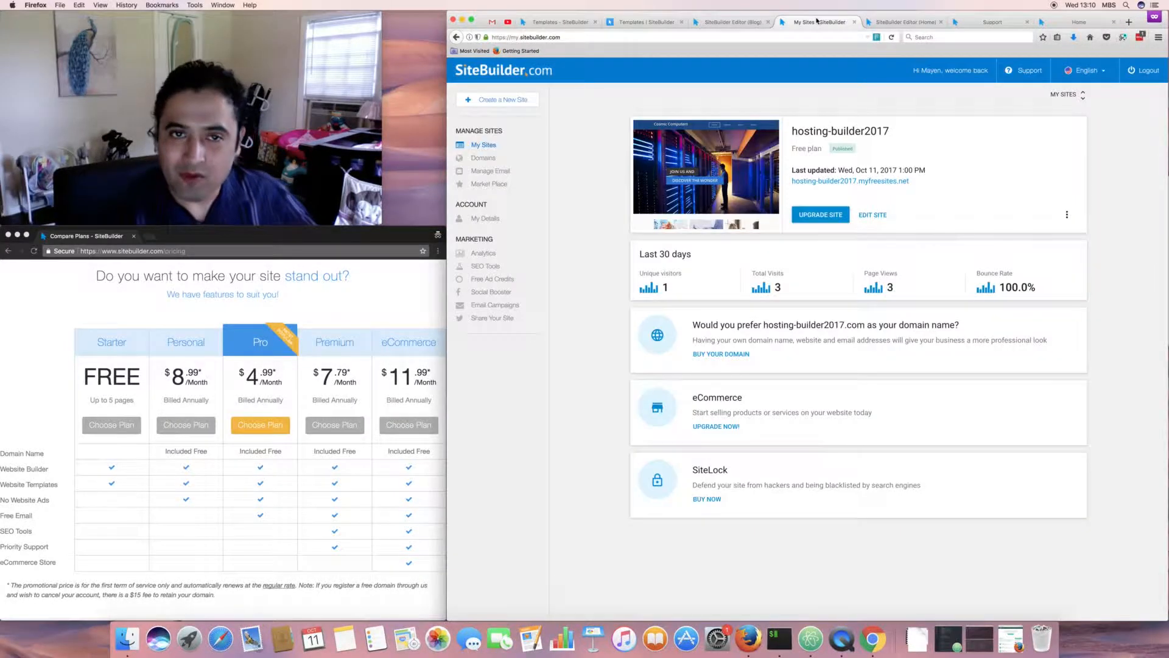